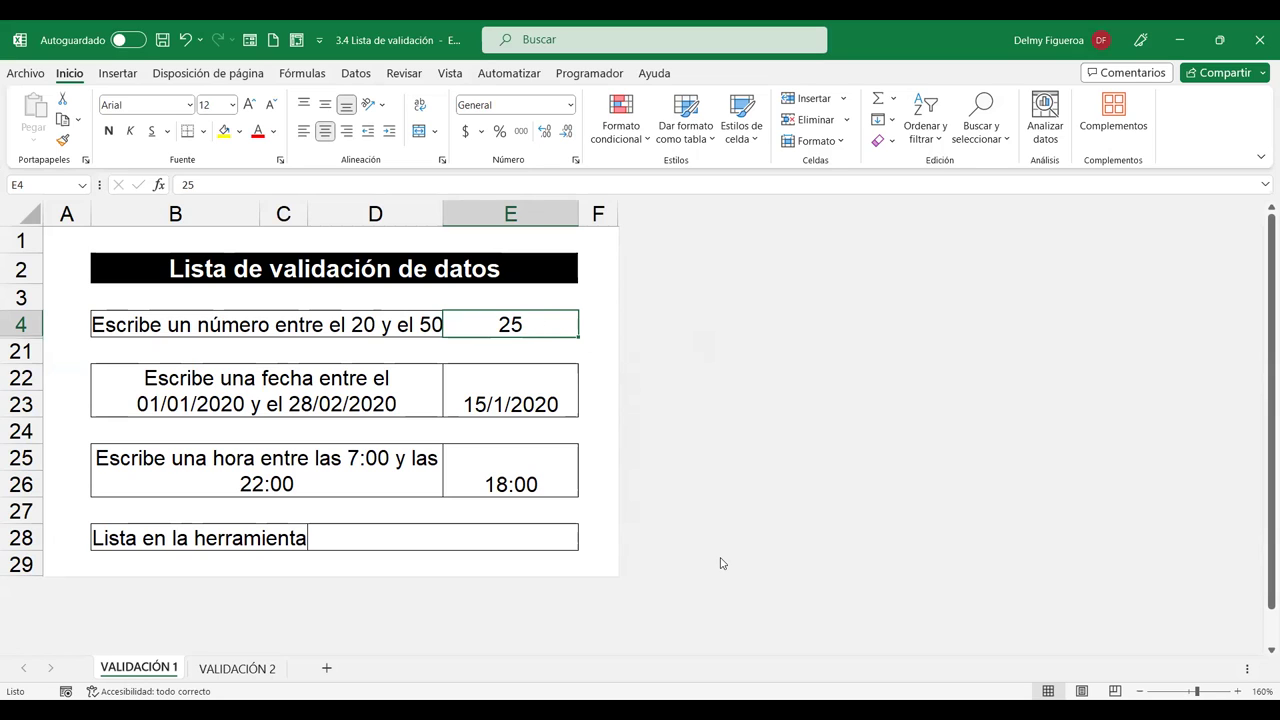
Try entering 19 and 21.1 in cell E4 to test its number validation, discarding each entry.
type("19")
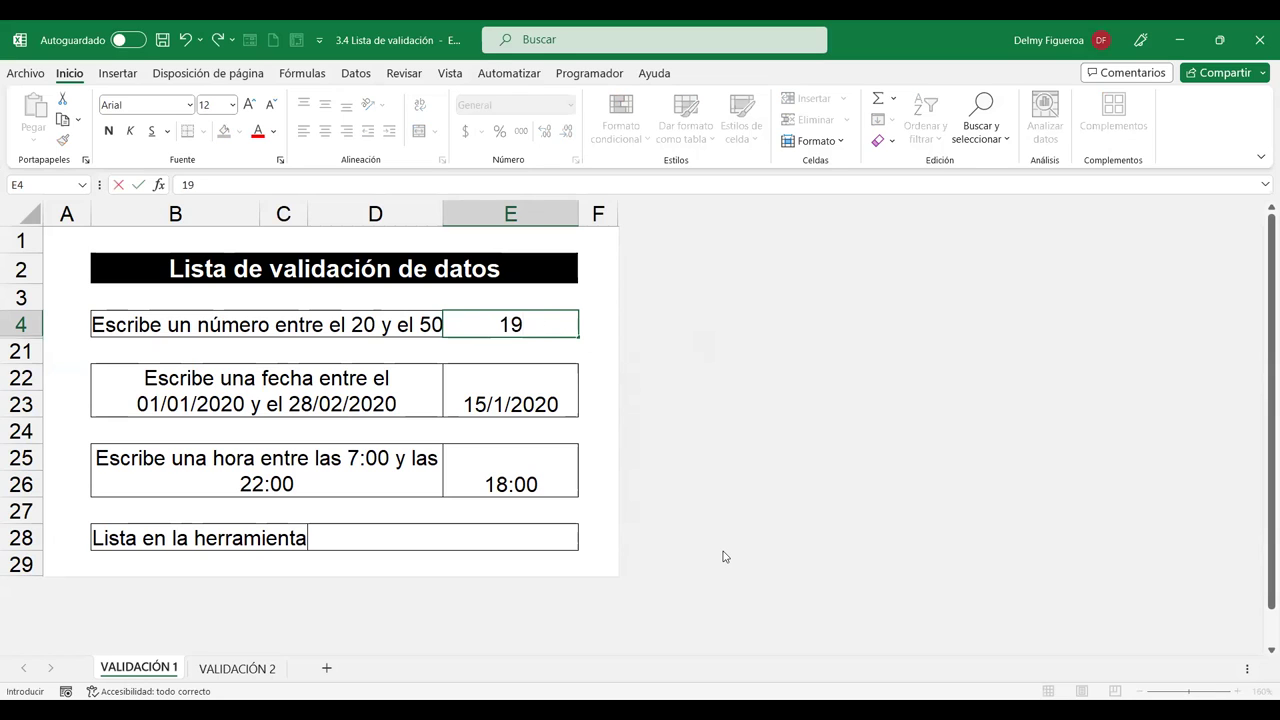
key("Return")
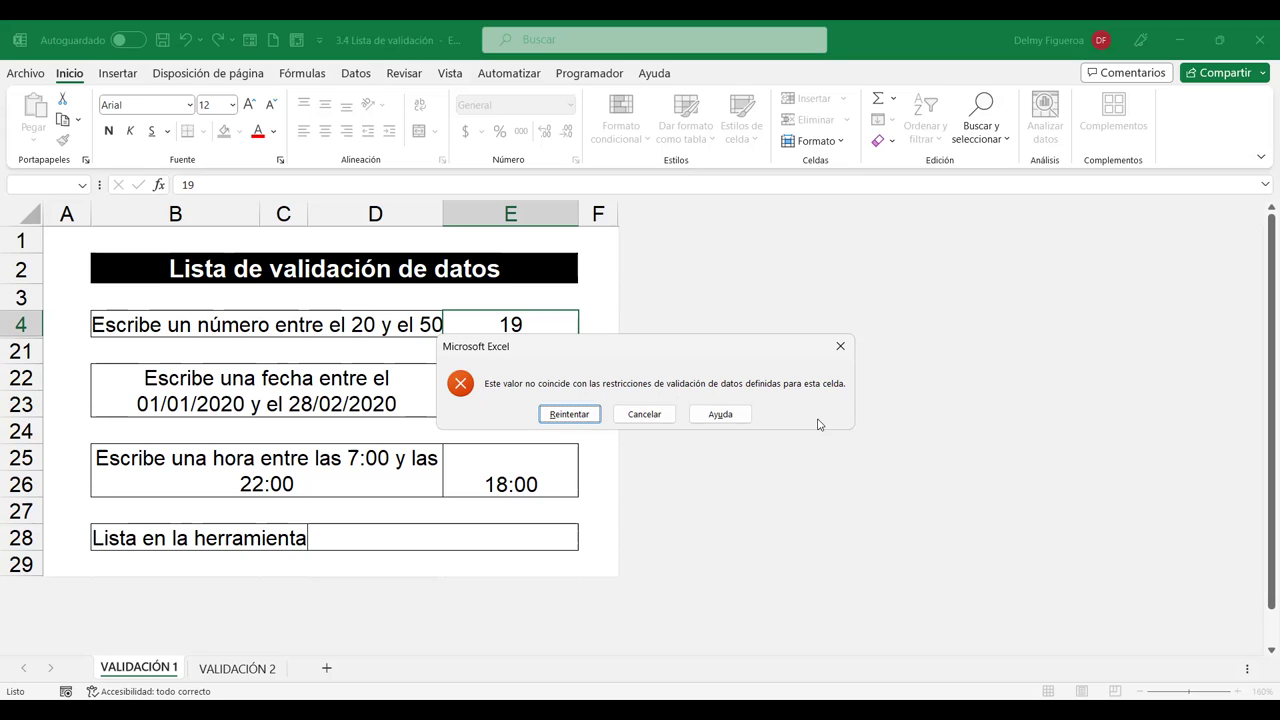
left_click(566, 414)
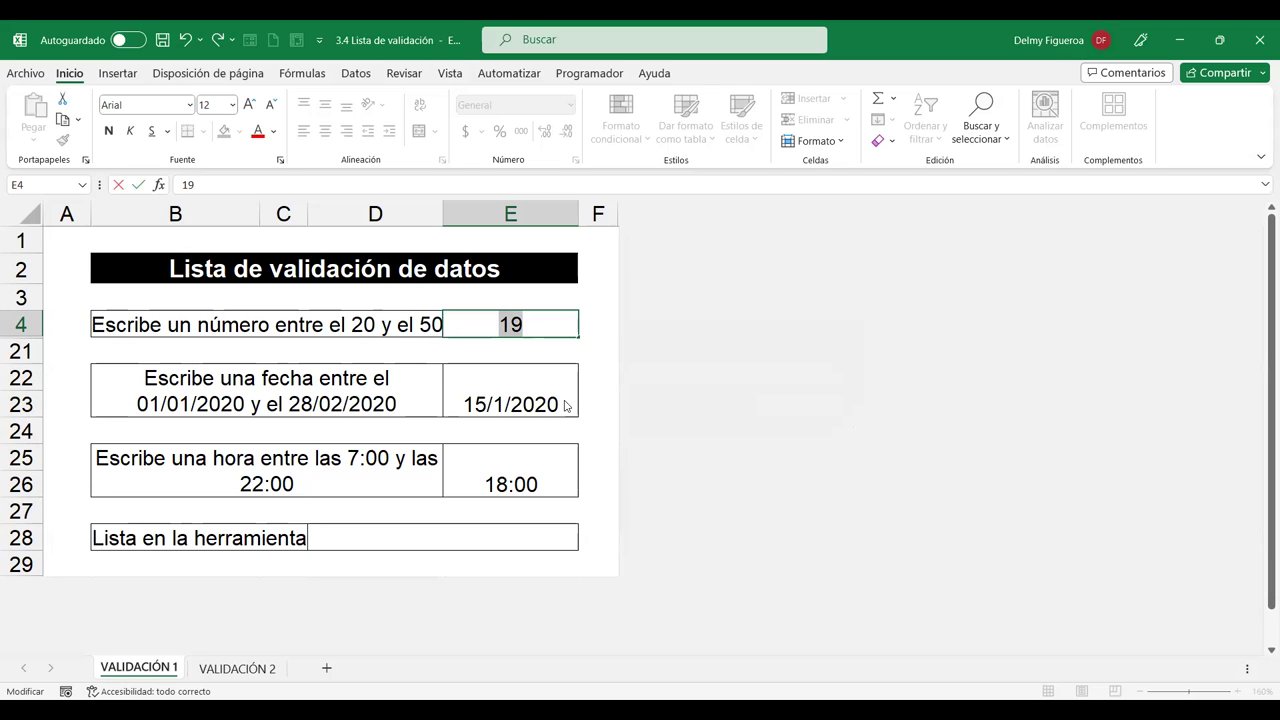
key("Return")
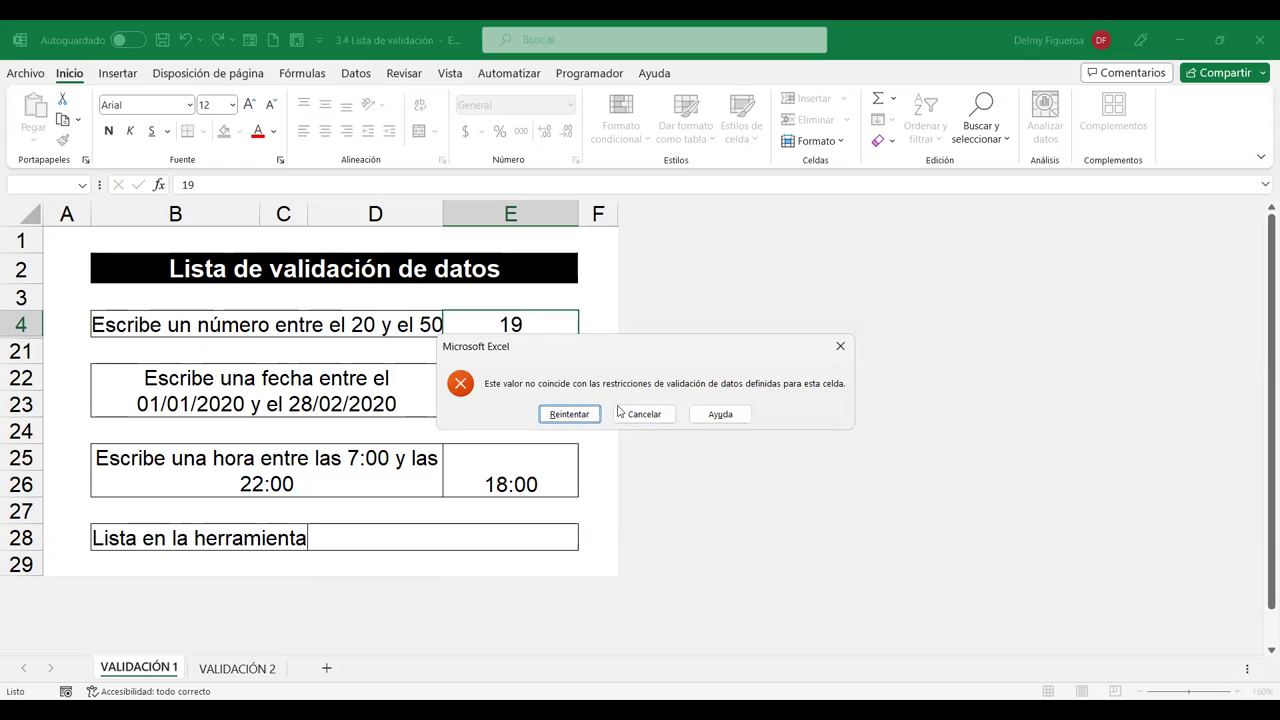
left_click(648, 414)
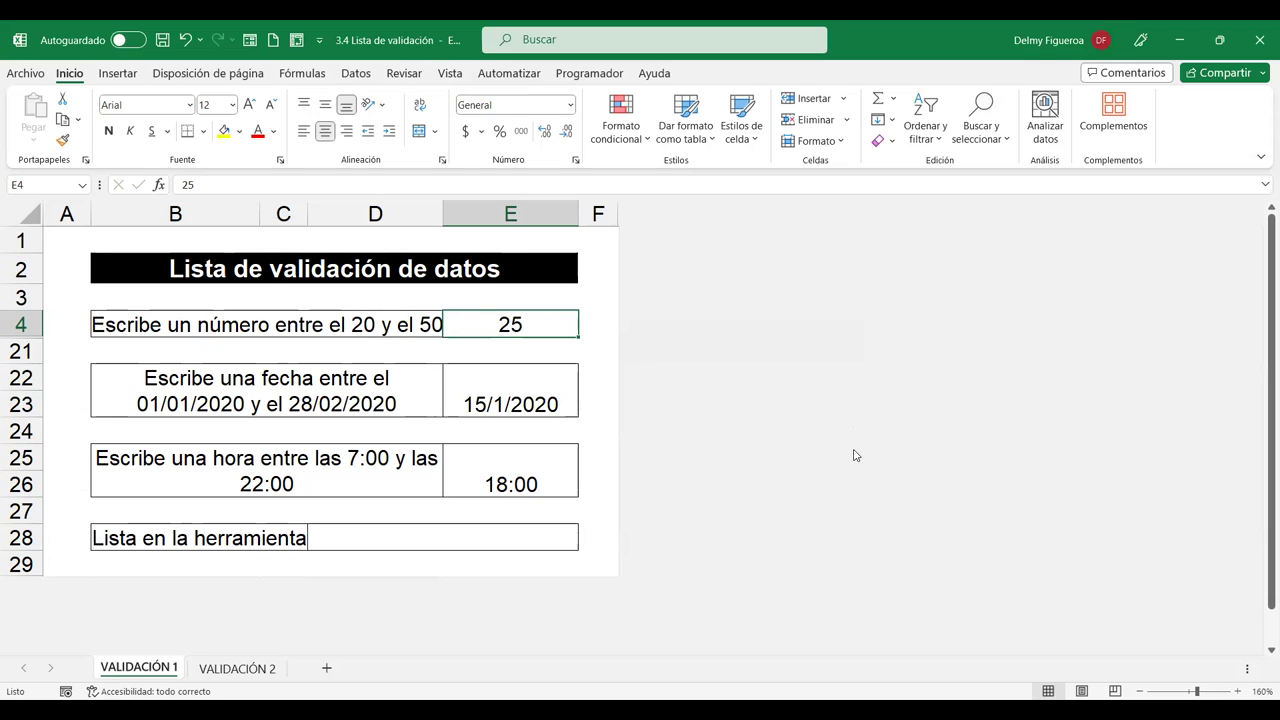
type("21.1")
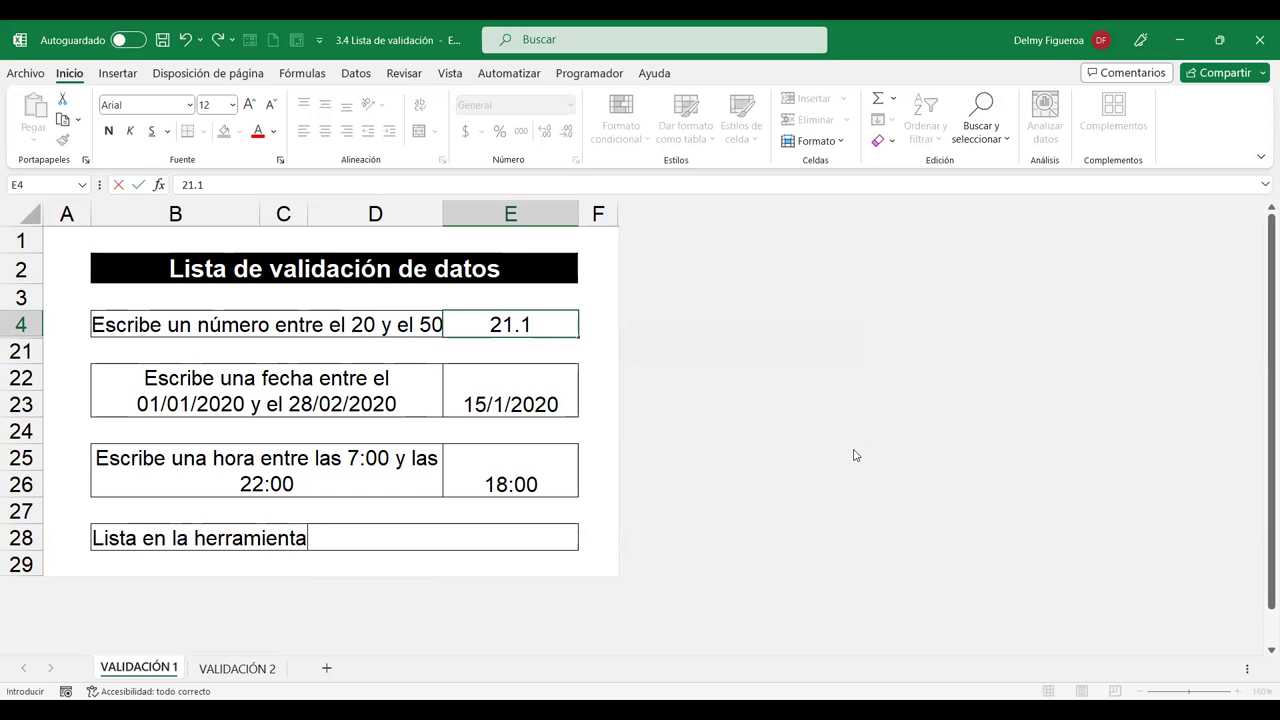
key("Return")
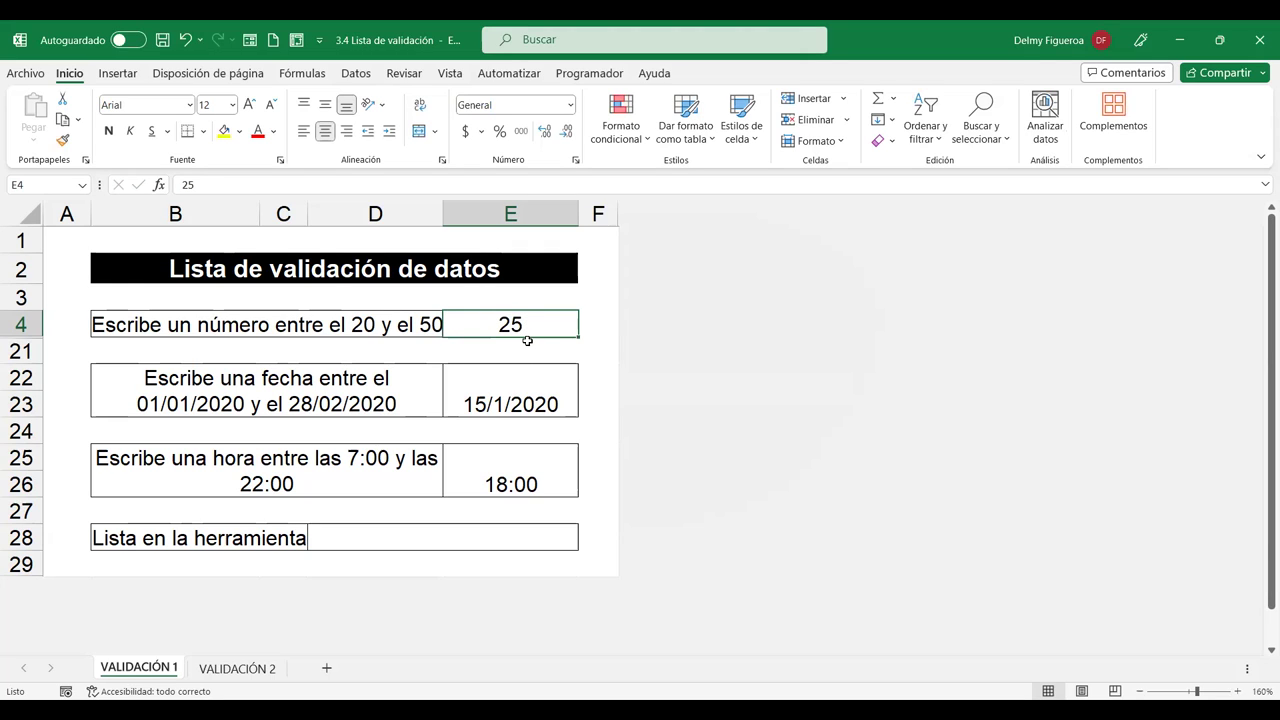
Try changing the date in cell E22 to 15/1/2021 to test its date validation, discarding the entry.
left_click(527, 388)
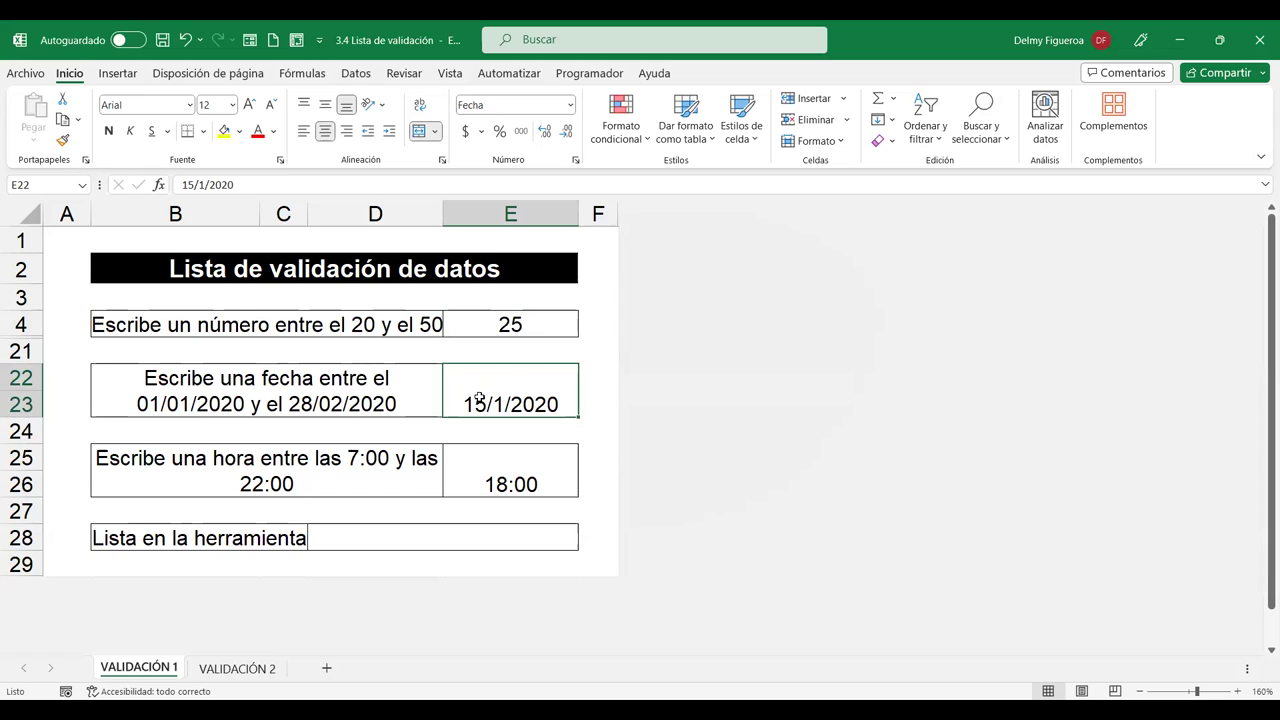
key("F2")
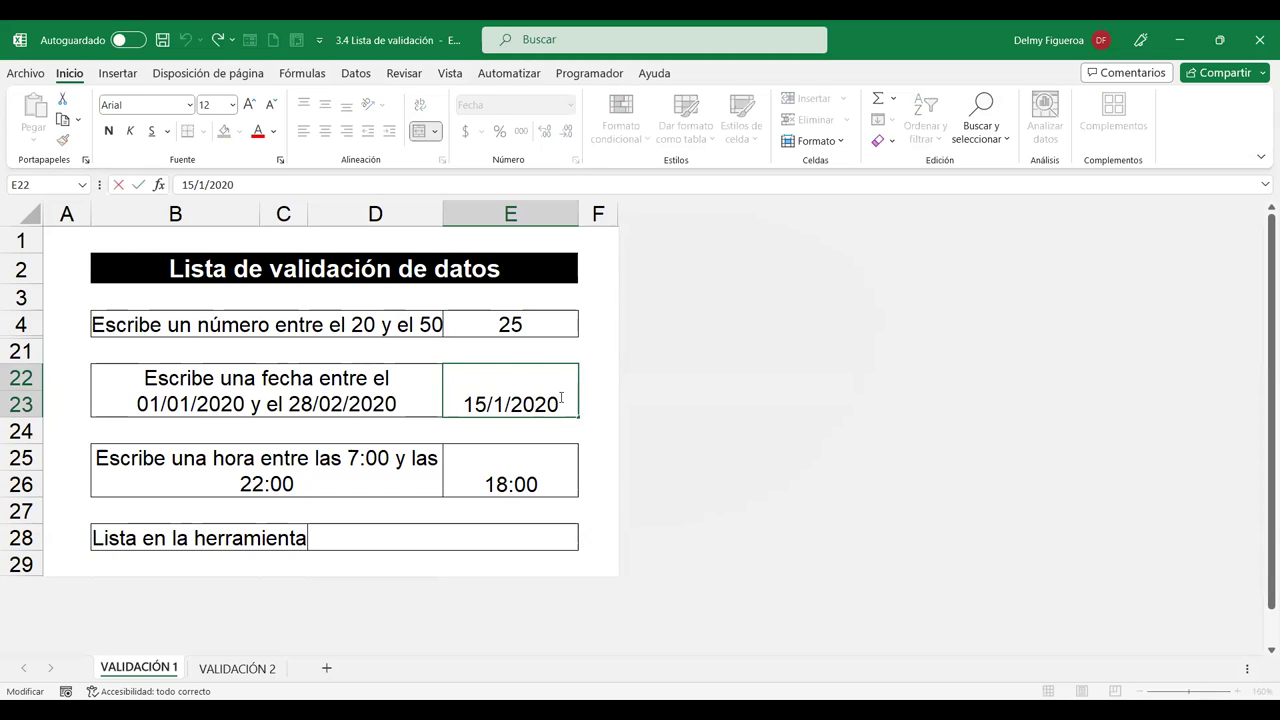
key("BackSpace")
type("1")
key("Return")
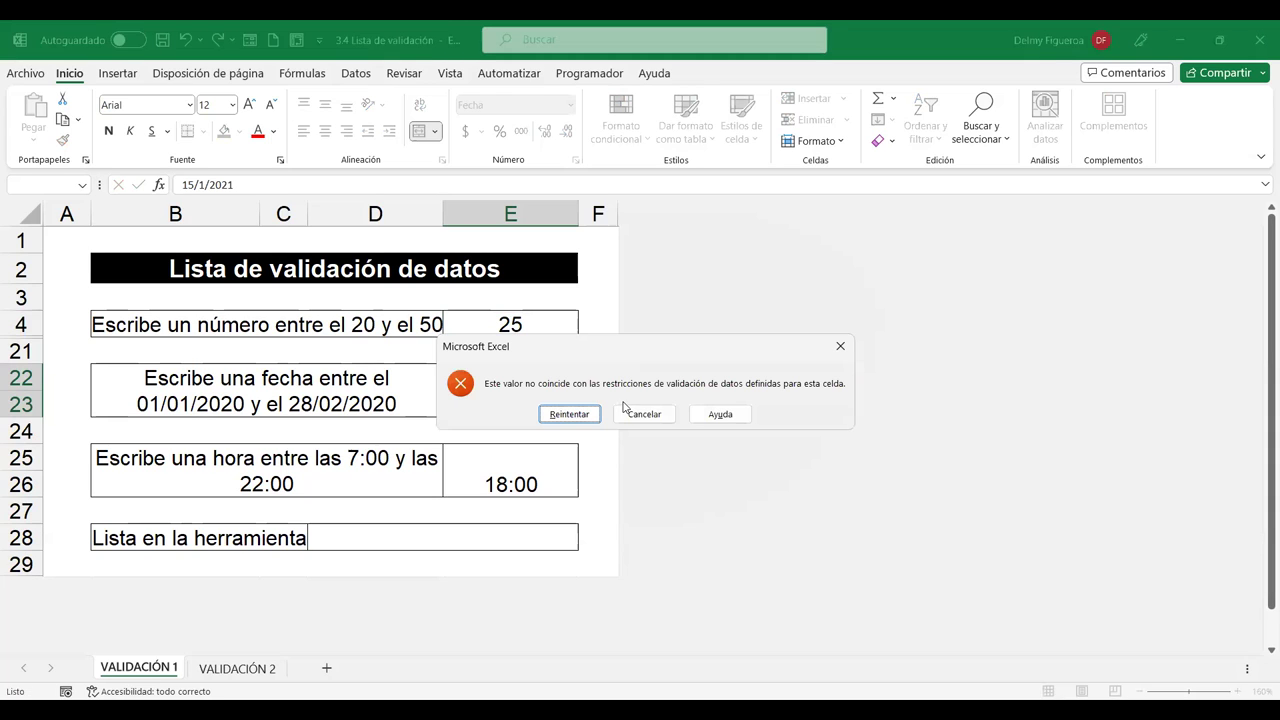
left_click(643, 414)
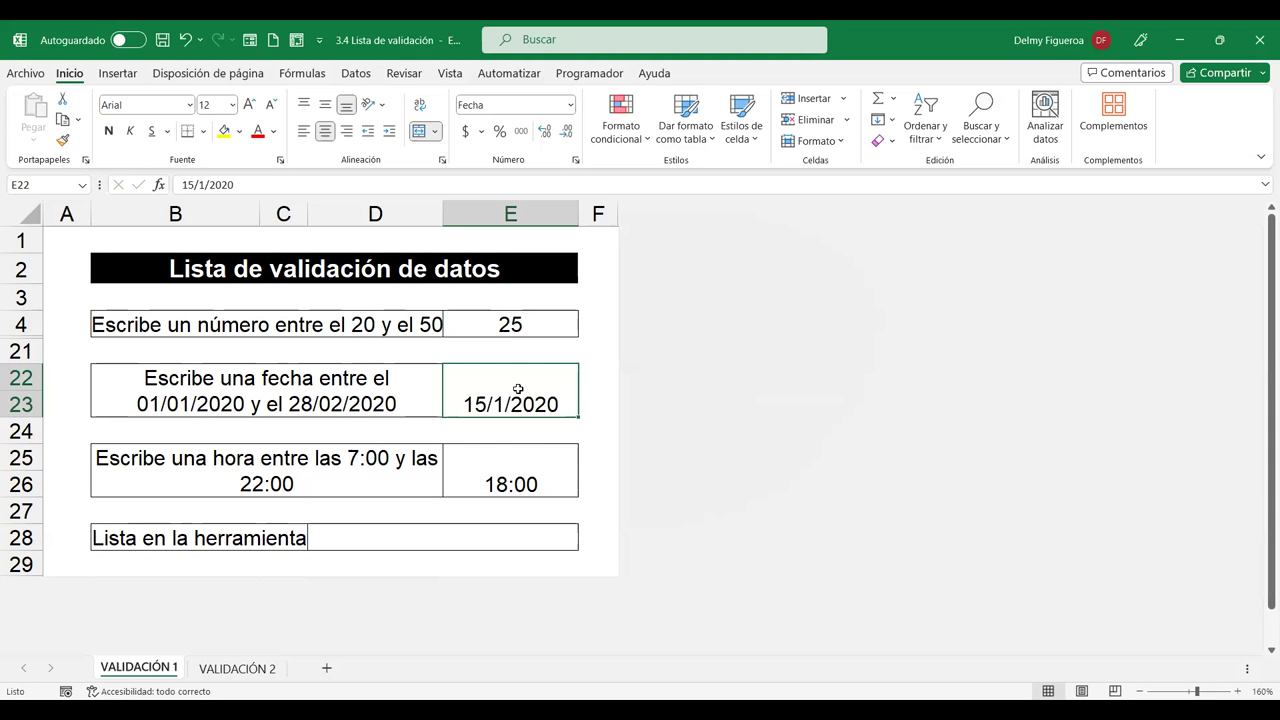
left_click(345, 377)
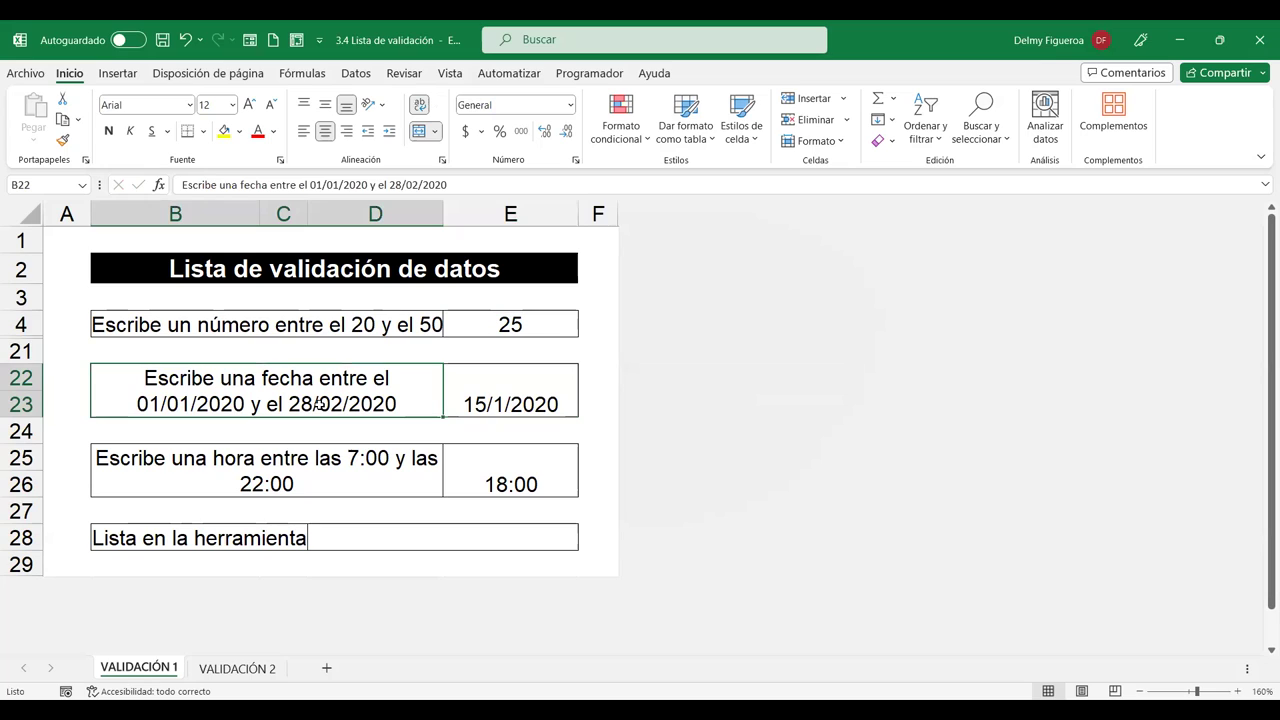
Try entering 23 in cell E25 to test its time validation, discarding the entry.
left_click(538, 469)
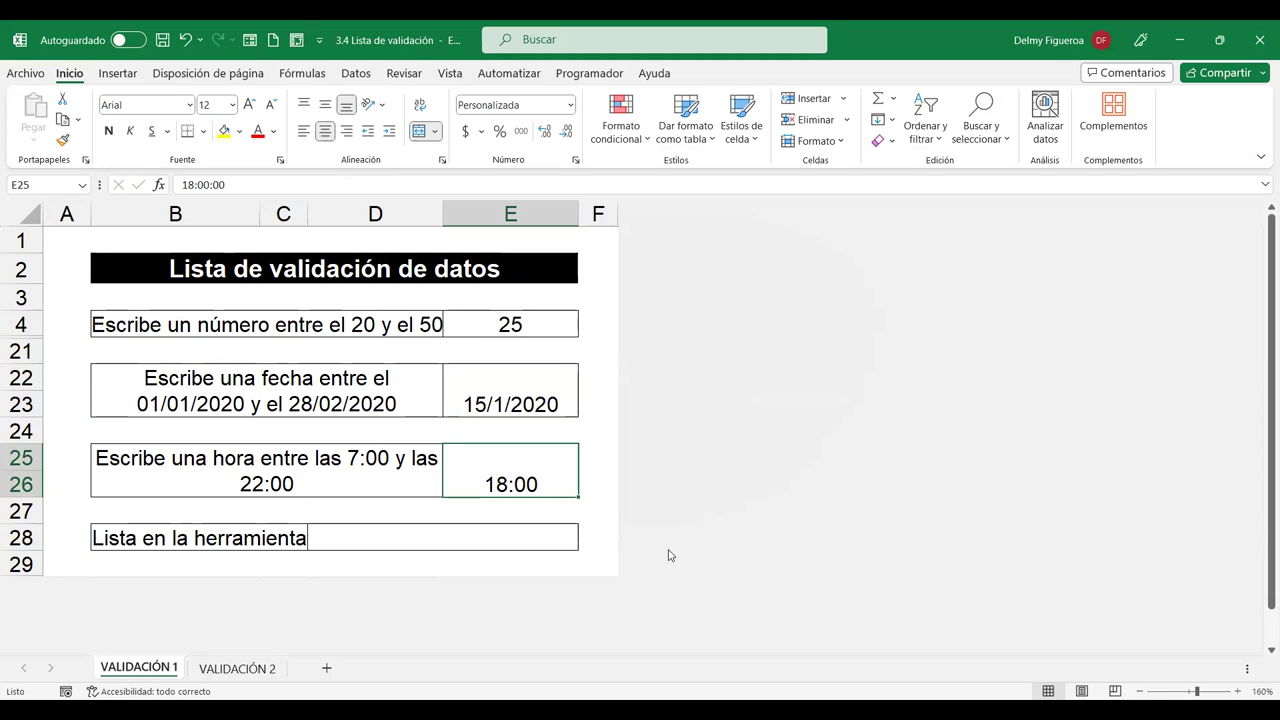
type("23")
key("Return")
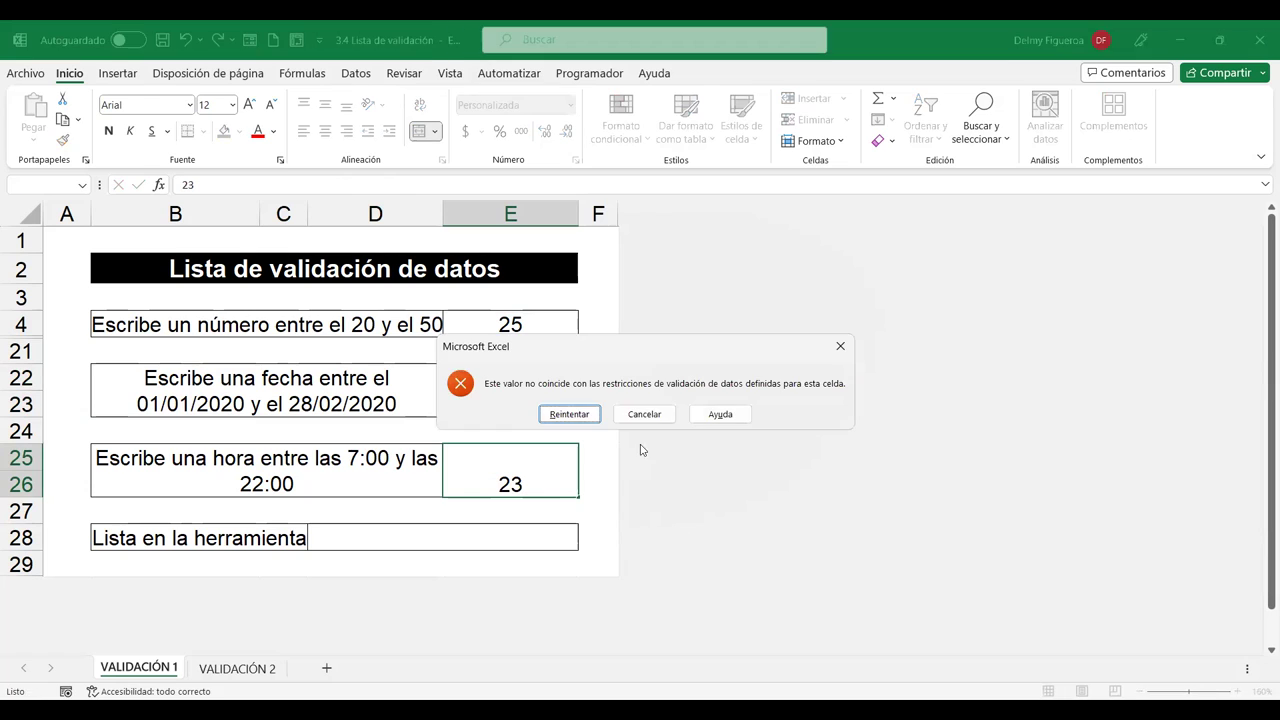
left_click(645, 413)
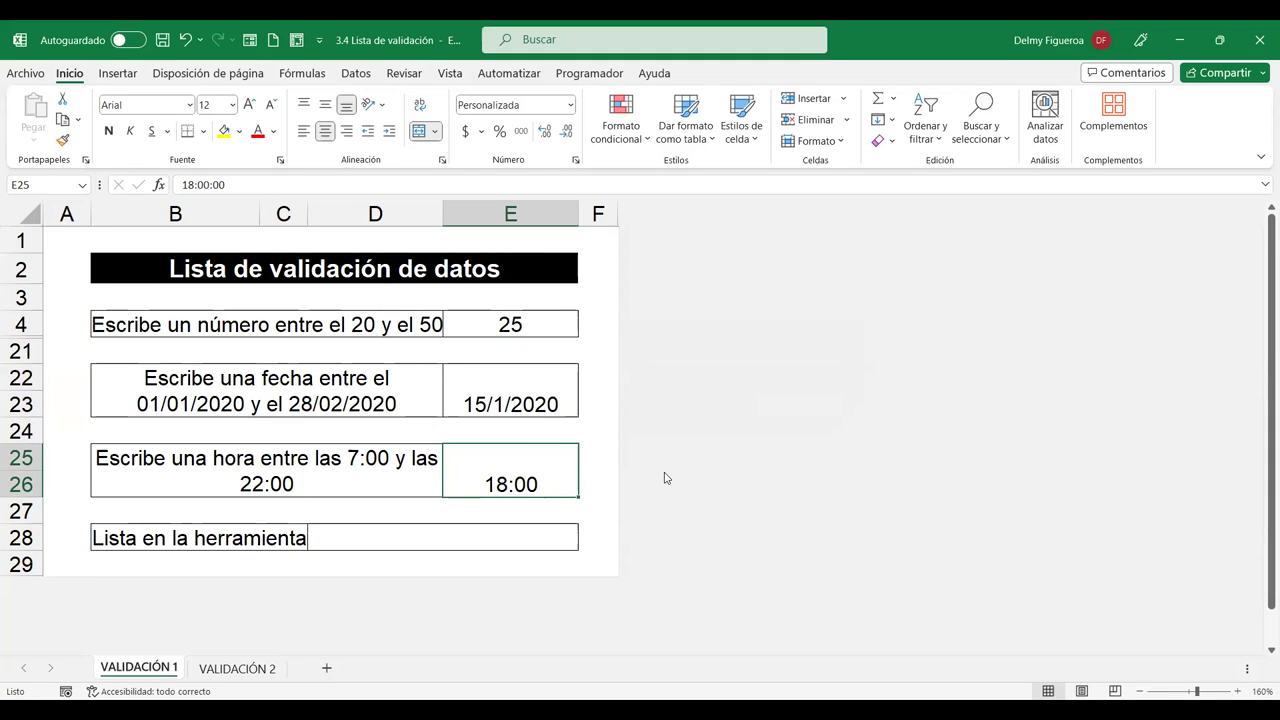
Set the time in cell E25 to 18:30.
type("18:30")
key("Return")
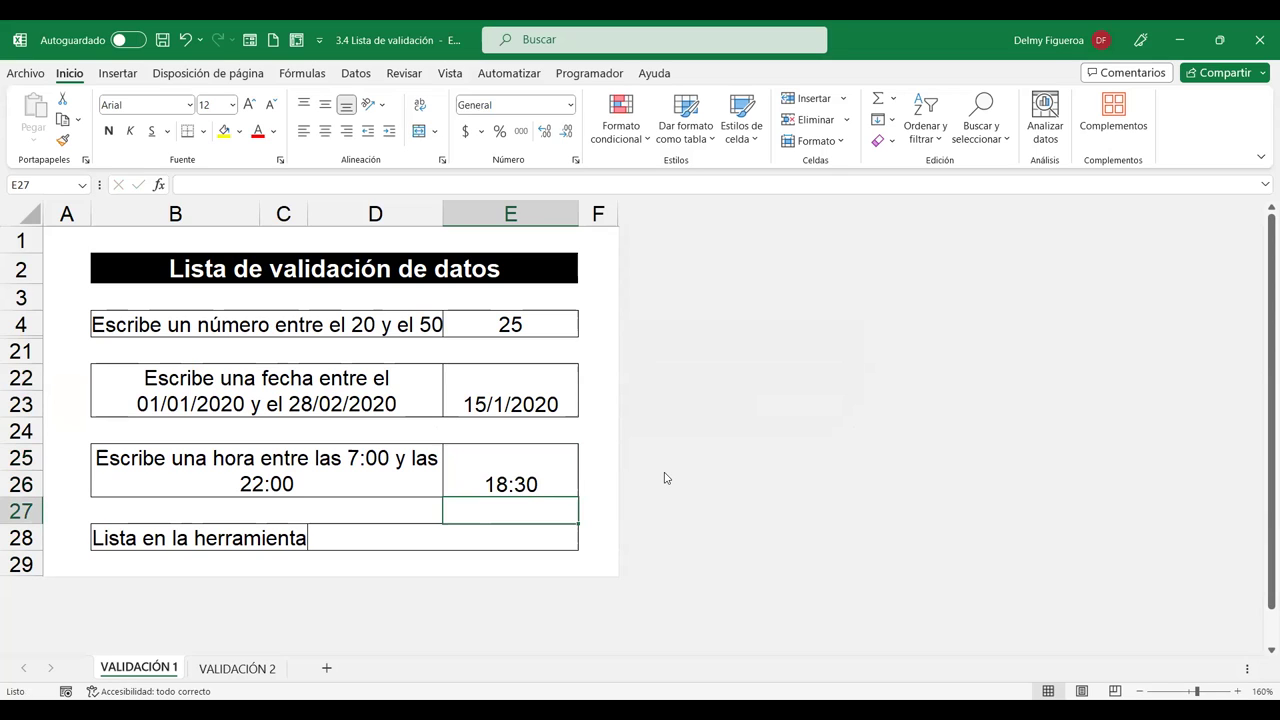
left_click(430, 536)
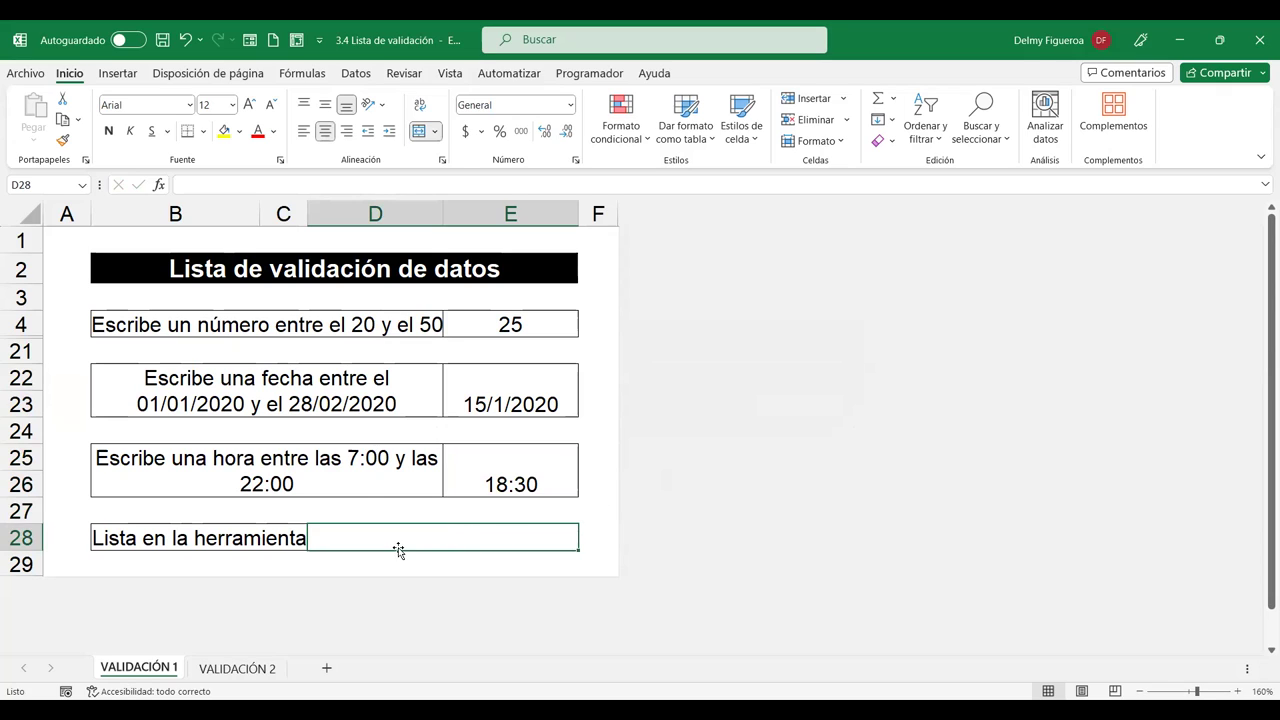
Go to the VALIDACIÓN 2 sheet and review the data validation criteria types available for cell E5, without applying any.
left_click(231, 668)
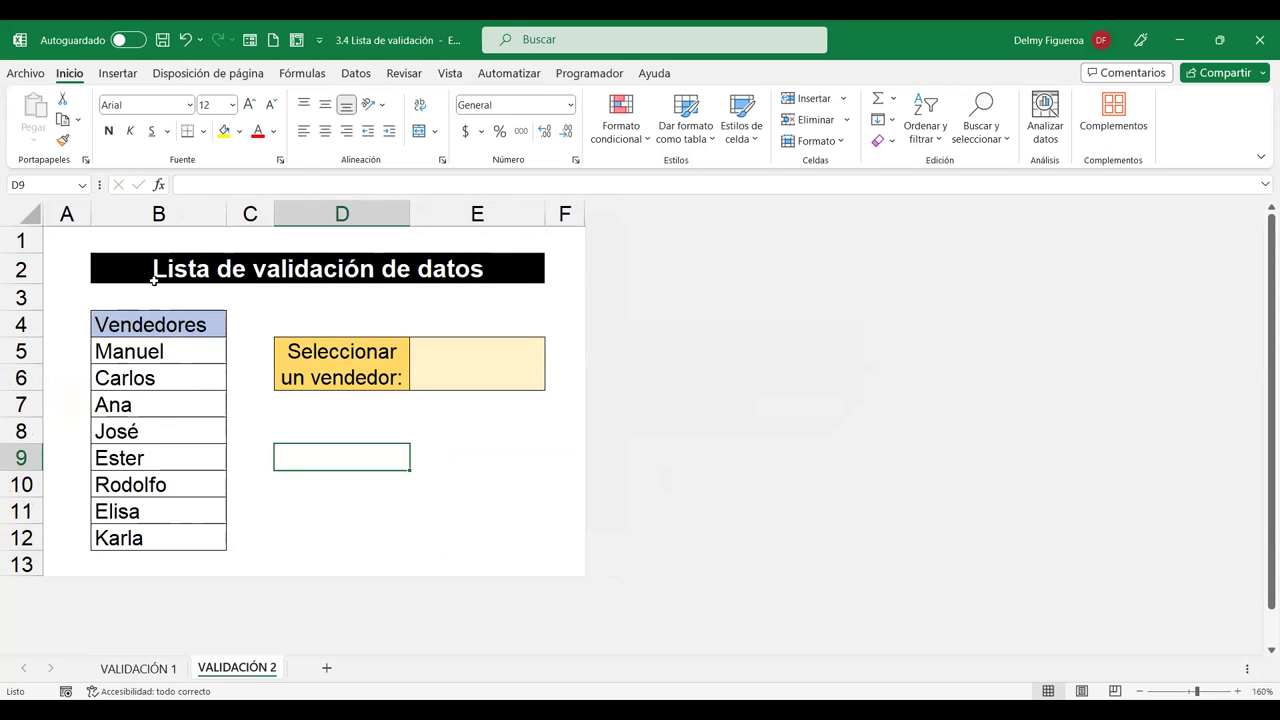
left_click(465, 349)
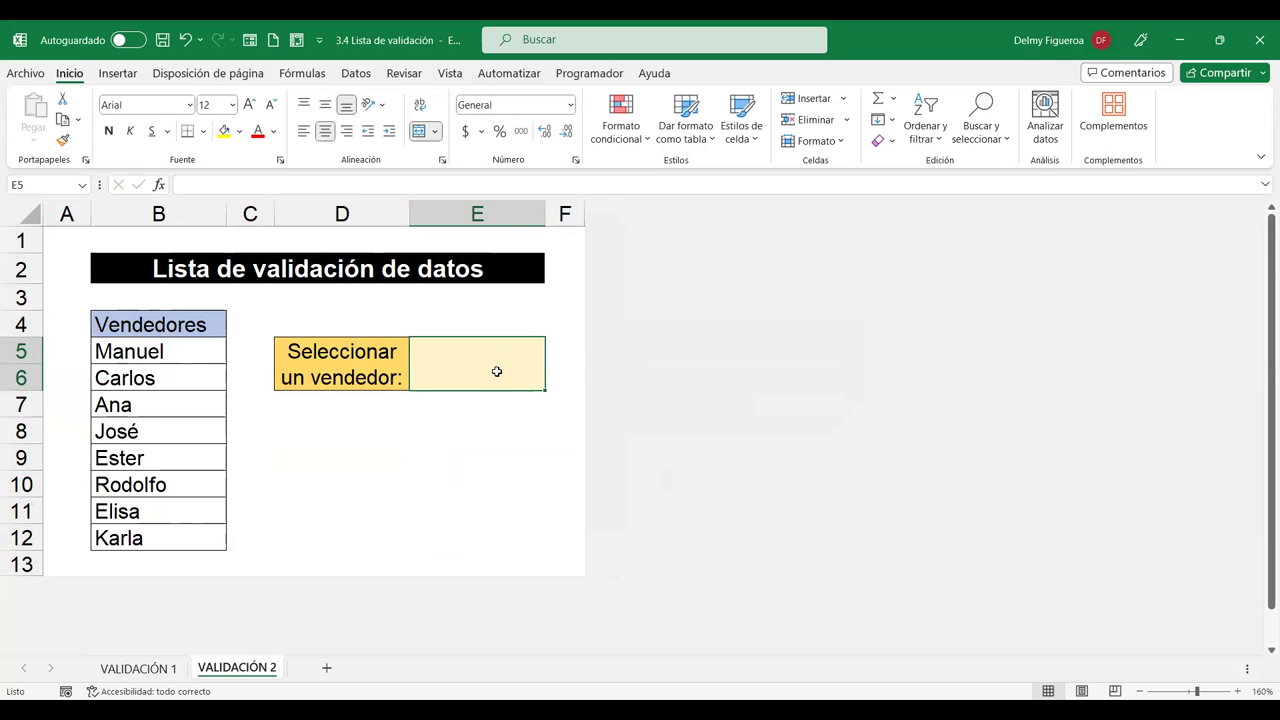
left_click(520, 443)
left_click(491, 326)
left_click(496, 348)
left_click(356, 74)
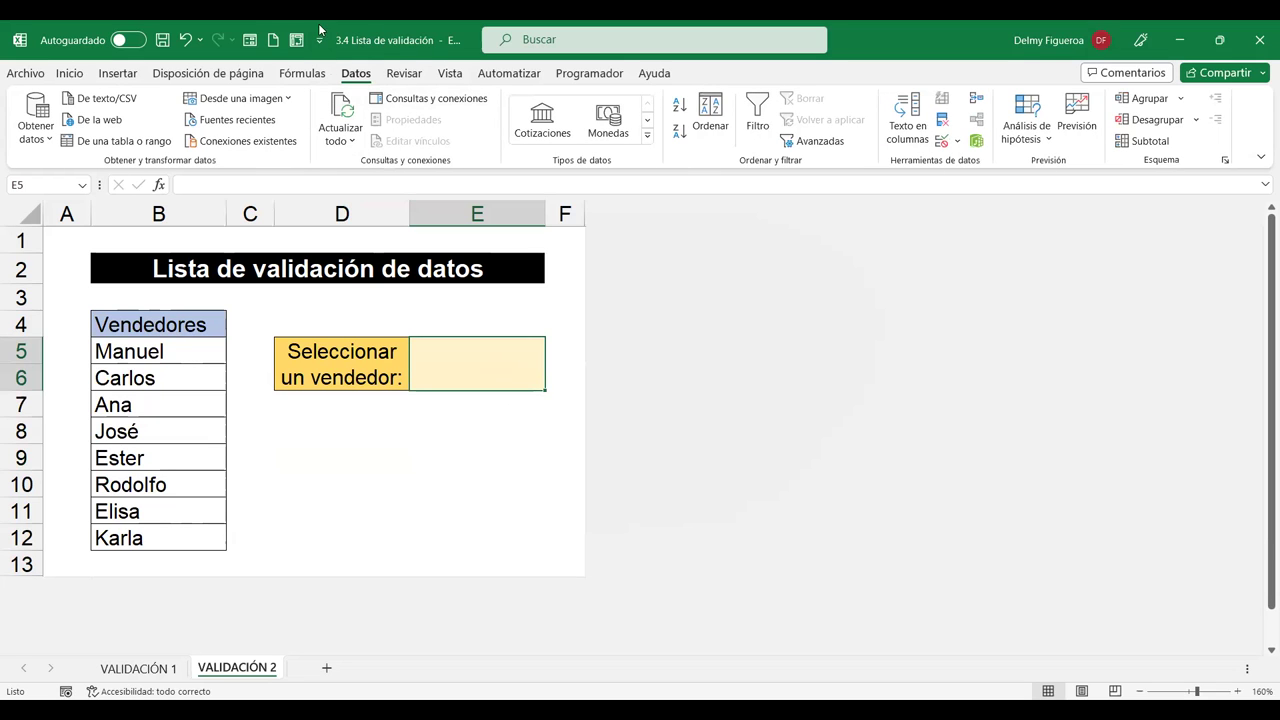
left_click(947, 145)
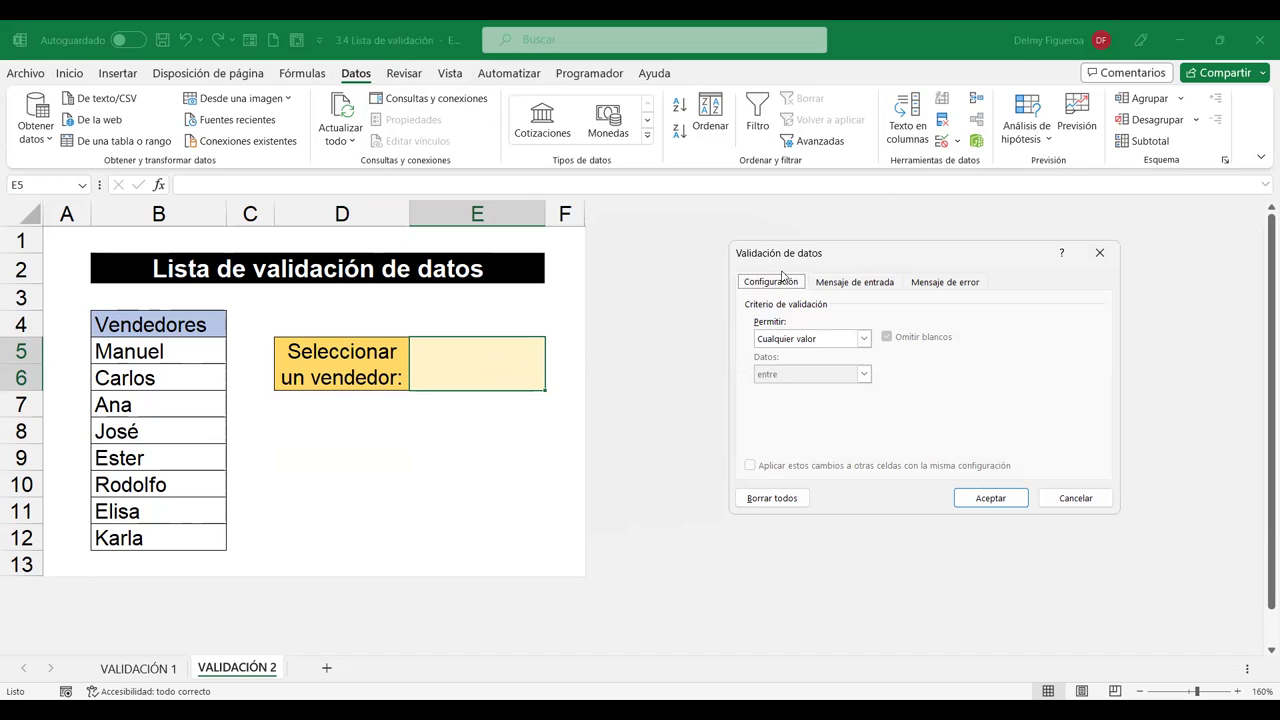
left_click(864, 339)
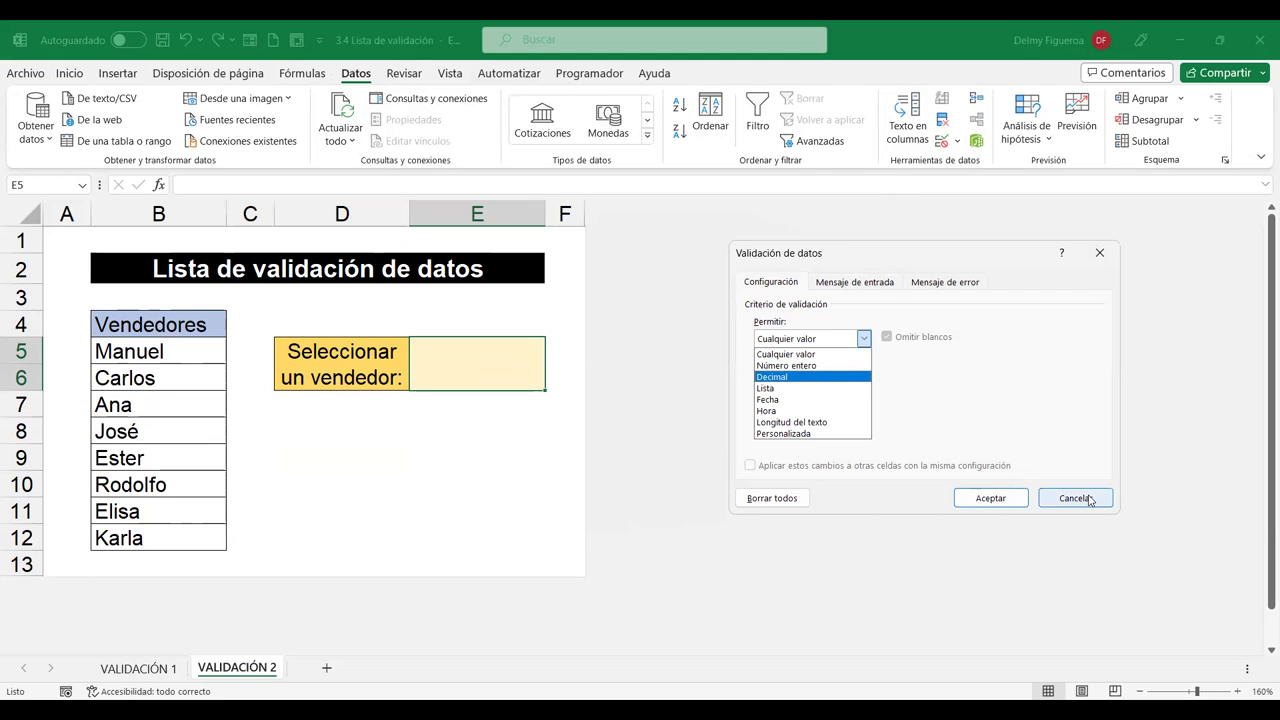
key("Escape")
key("Escape")
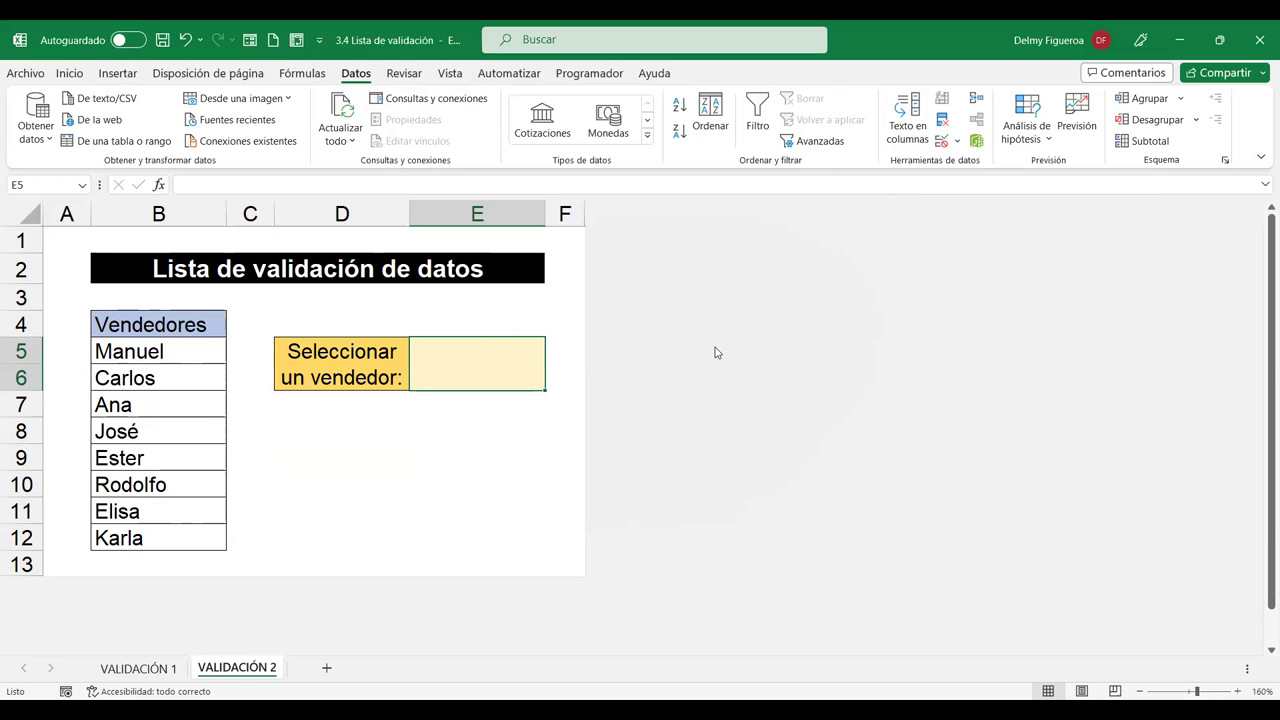
Try entering a name missing from the Vendedores list in cell E5, and clear the cell.
type("Juan")
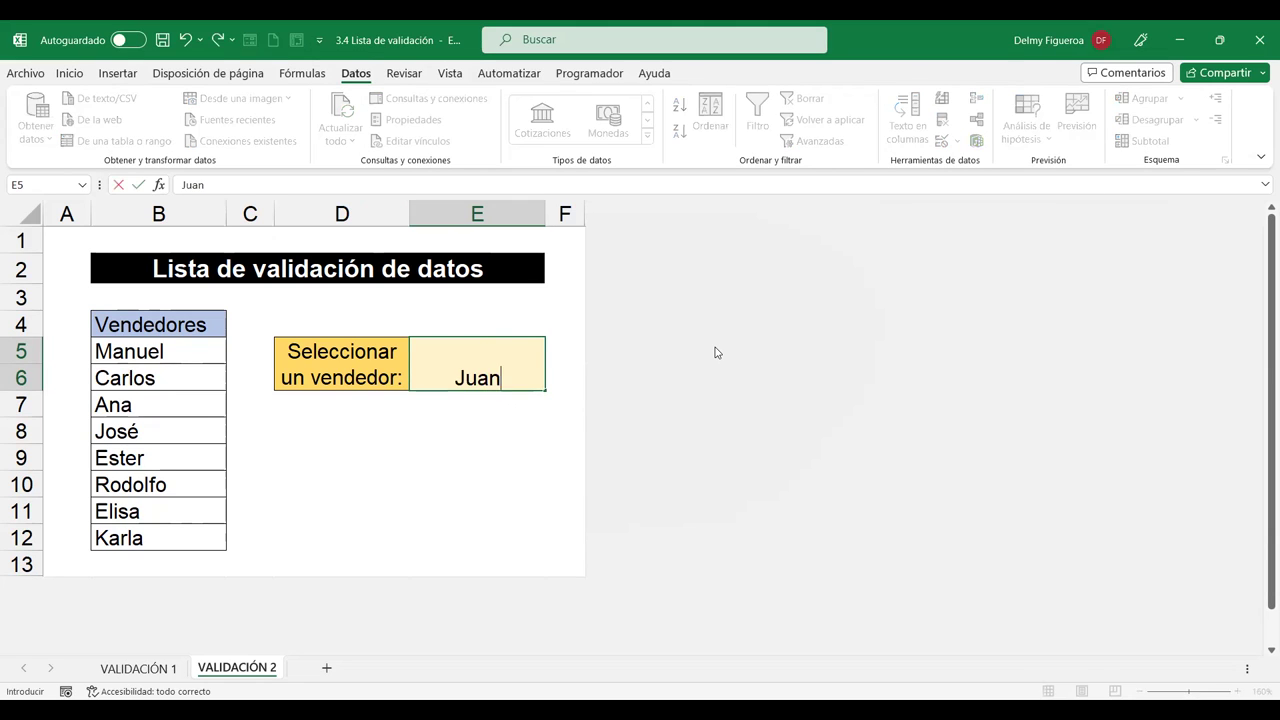
key("Return")
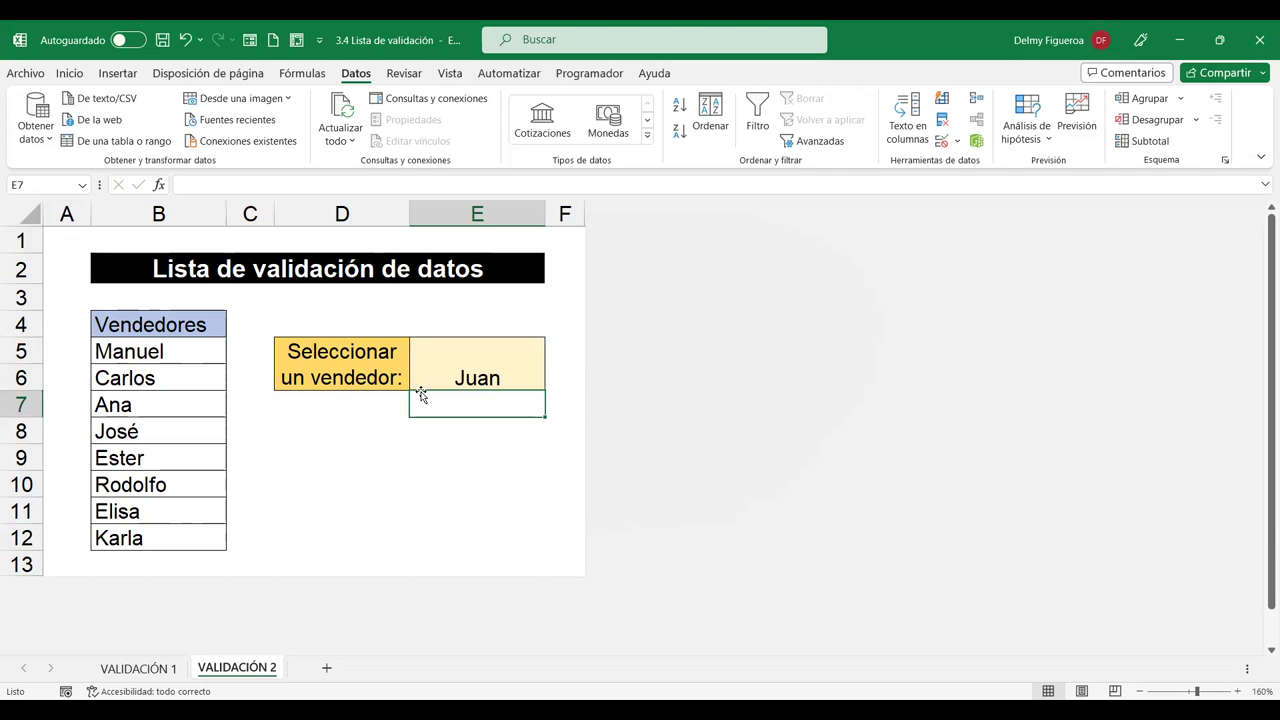
left_click(491, 360)
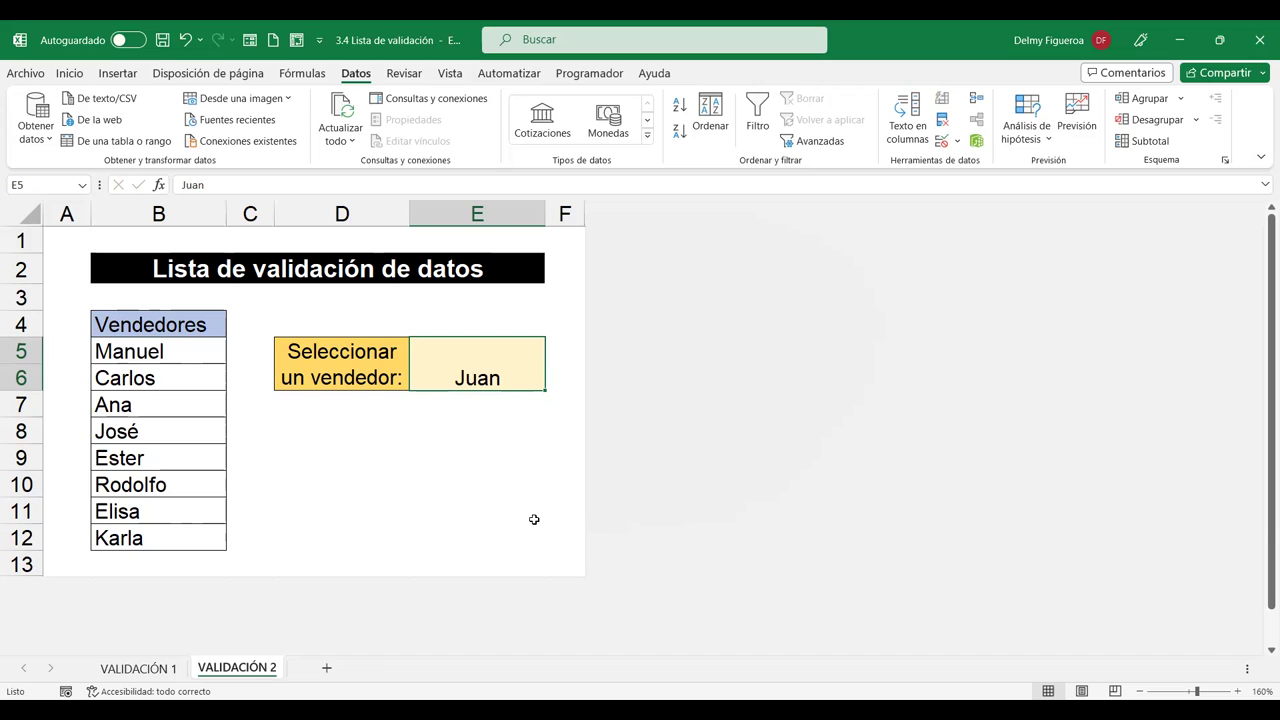
key("Delete")
Apply a Lista data validation to cell E5 with =$B$5:$B$12 as its source.
left_click(942, 148)
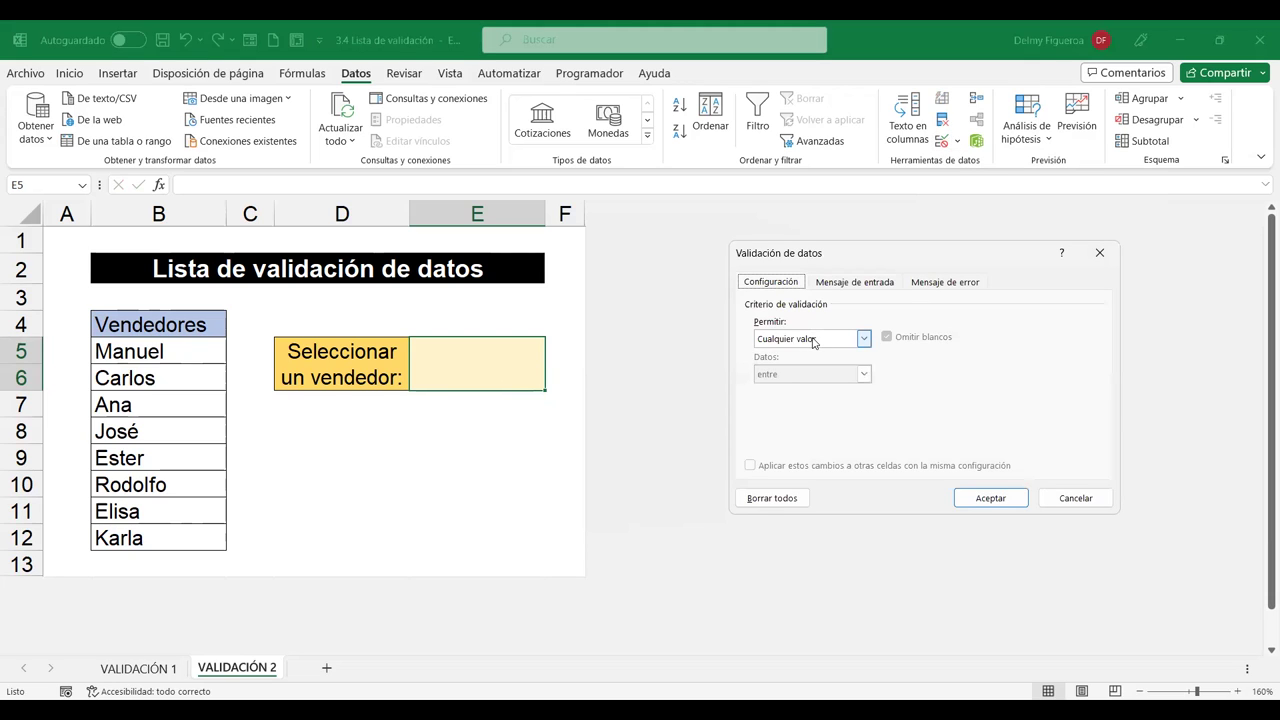
left_click(813, 342)
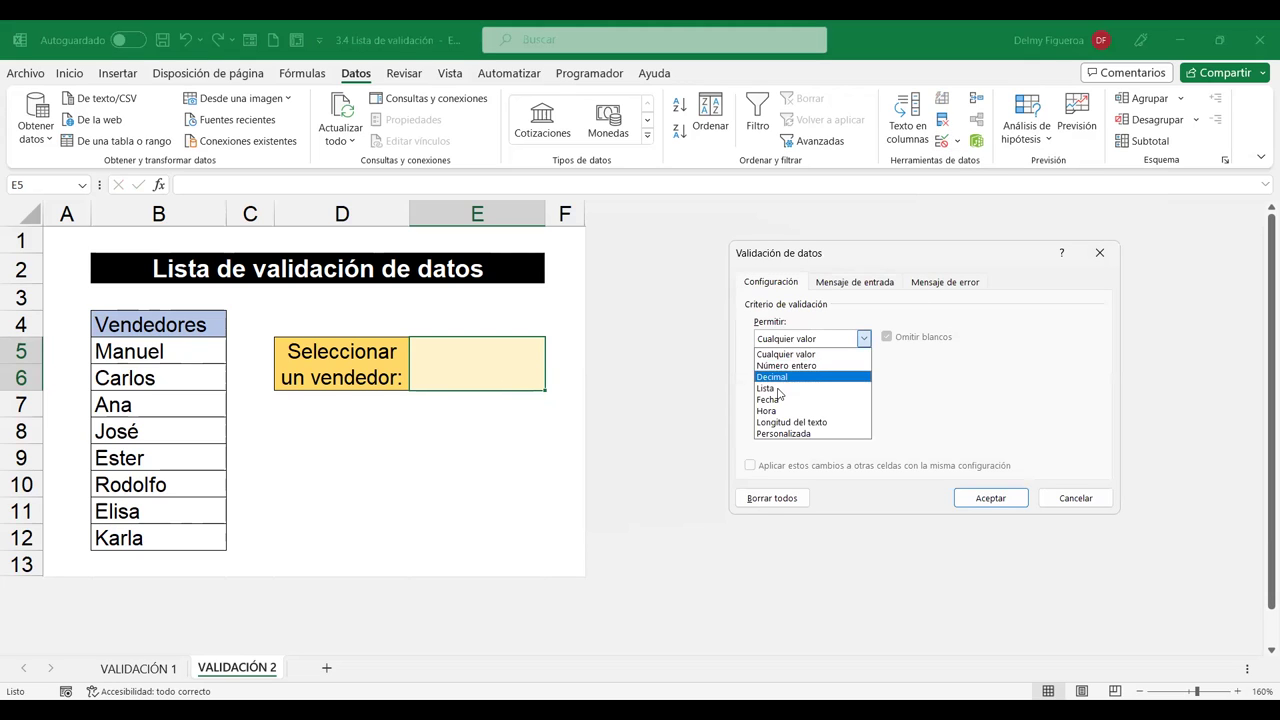
left_click(779, 339)
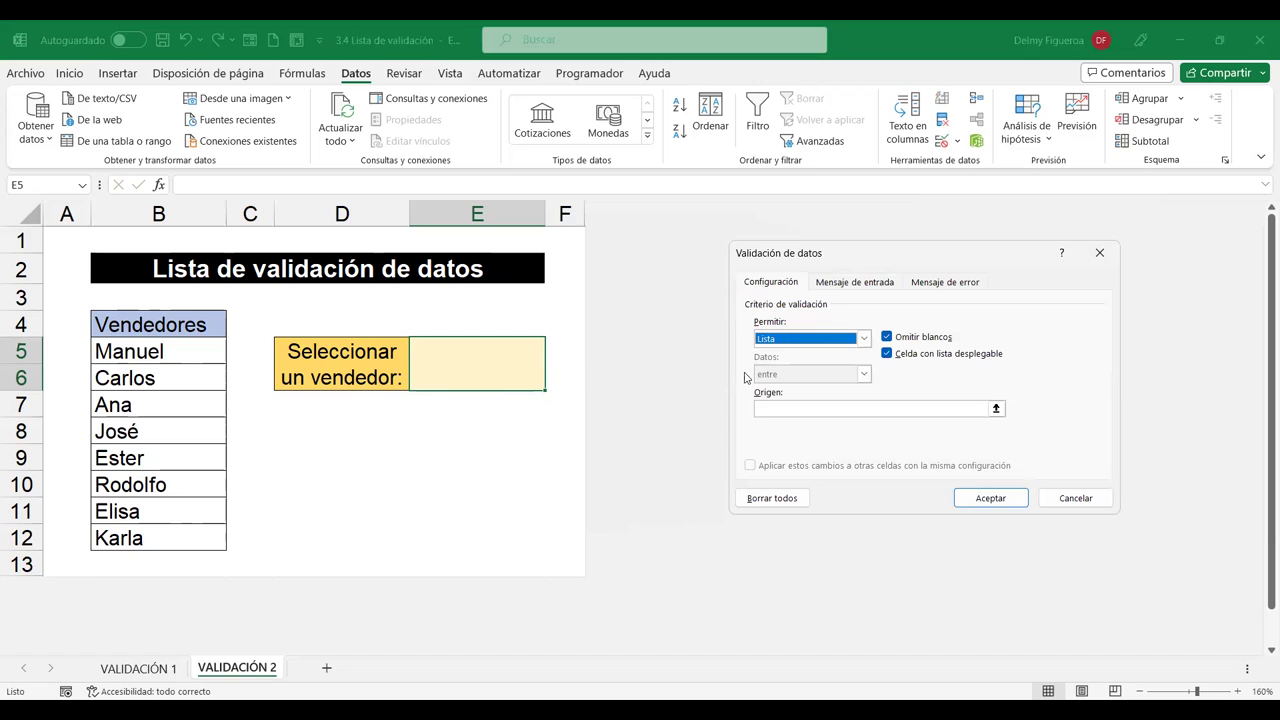
left_click(790, 408)
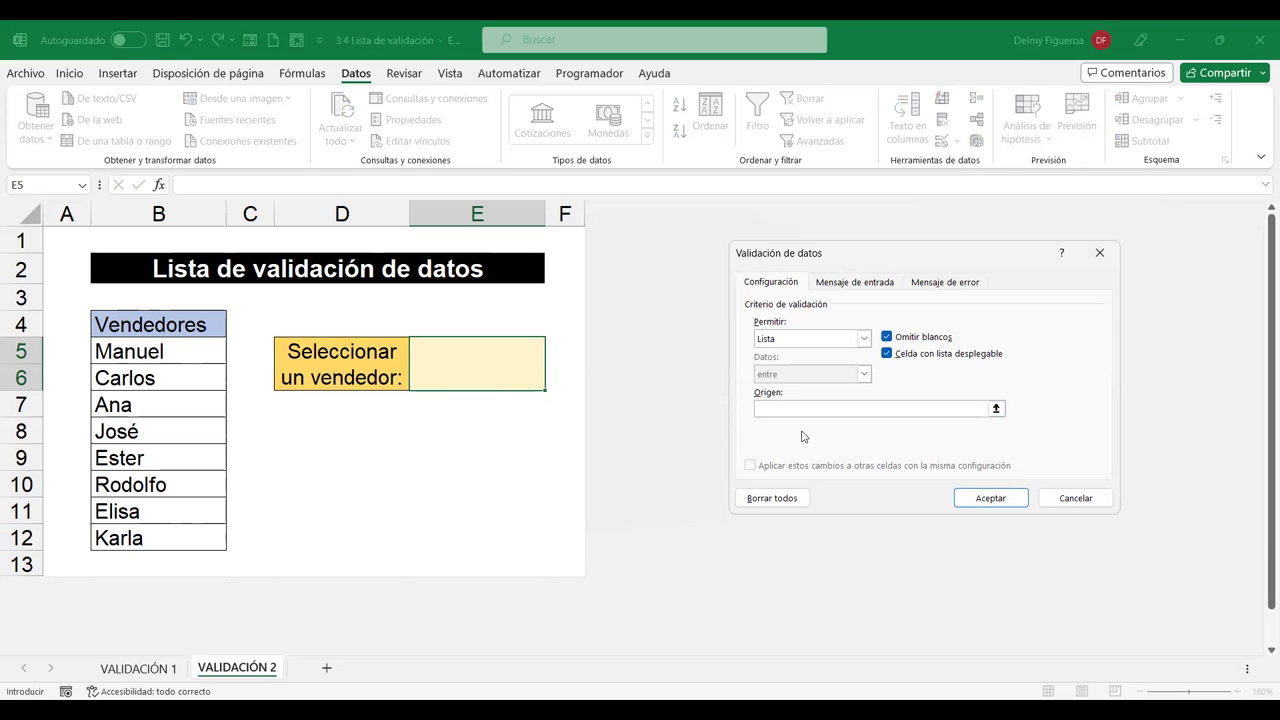
left_click(166, 351)
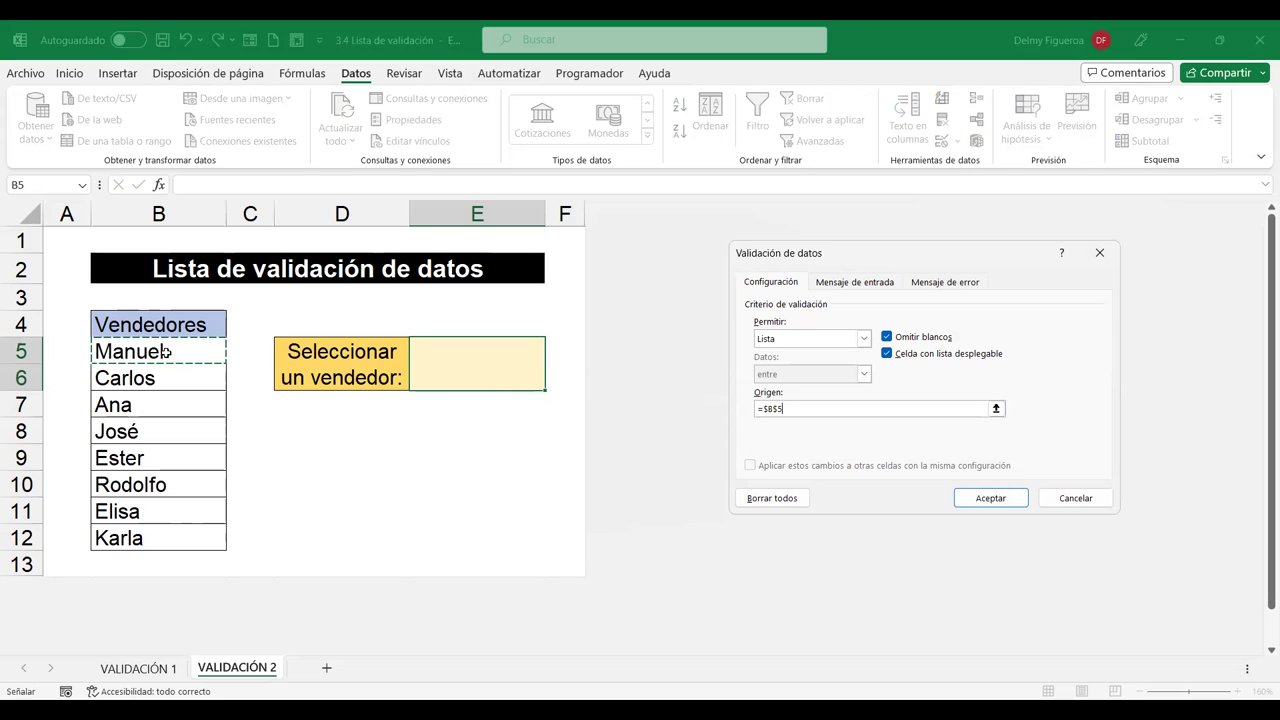
left_click(171, 544, "shift")
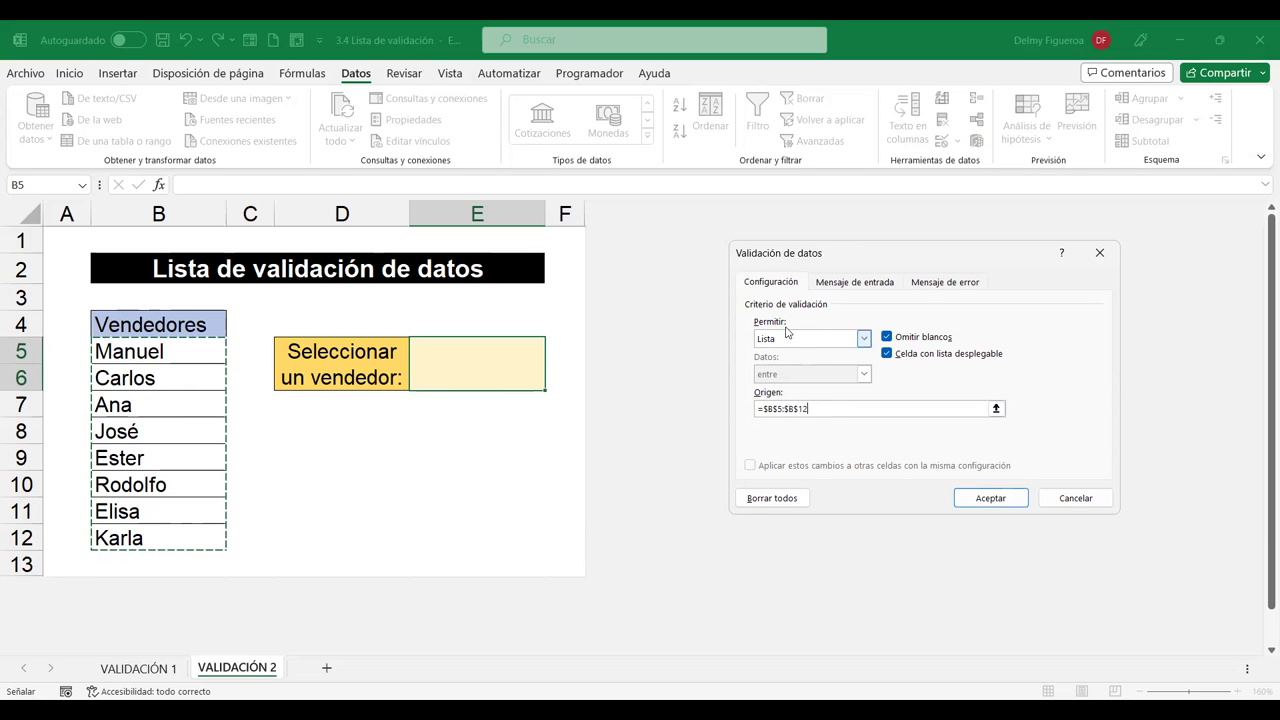
left_click(1001, 501)
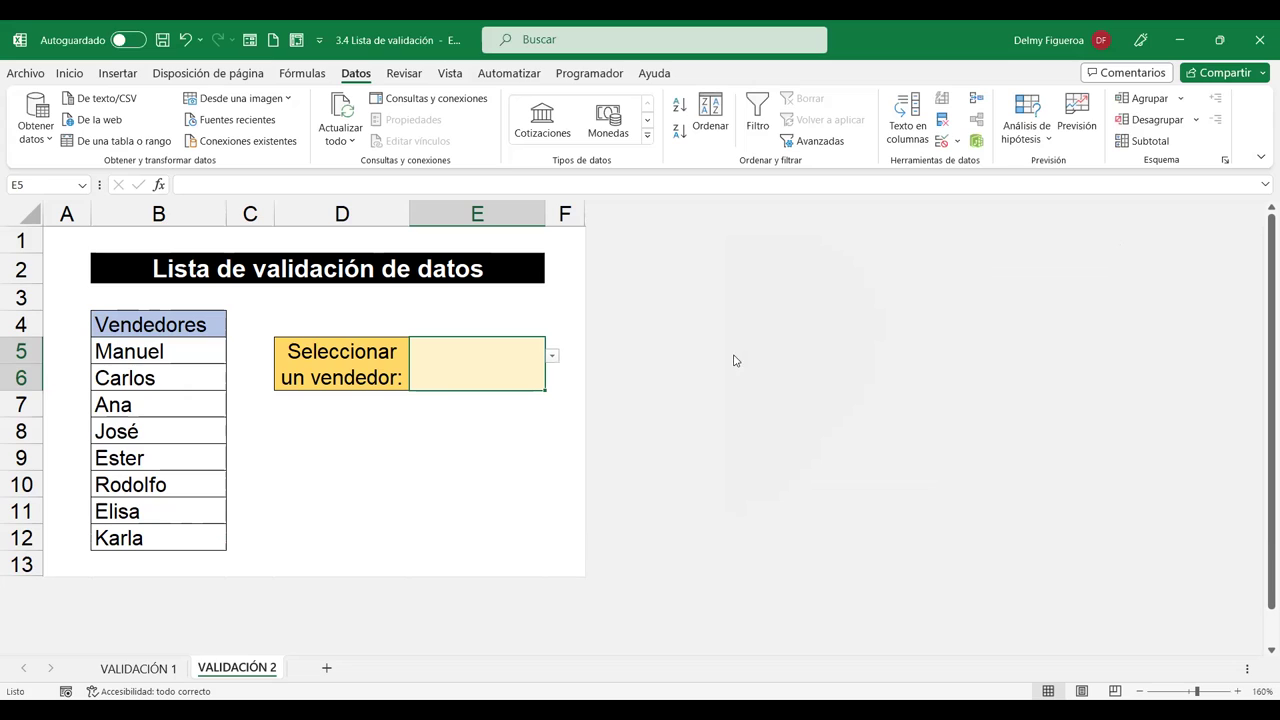
Choose the sixth seller, the one in B10, from the dropdown list in cell E5.
left_click(553, 358)
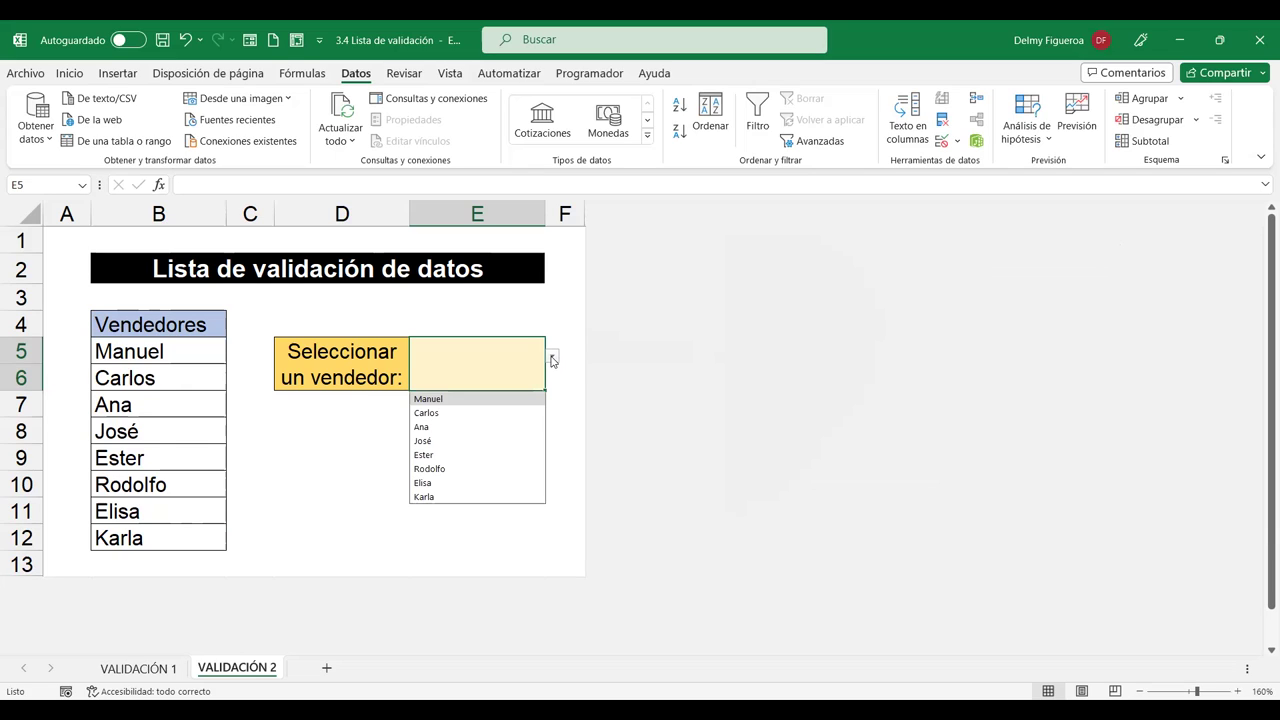
left_click(449, 470)
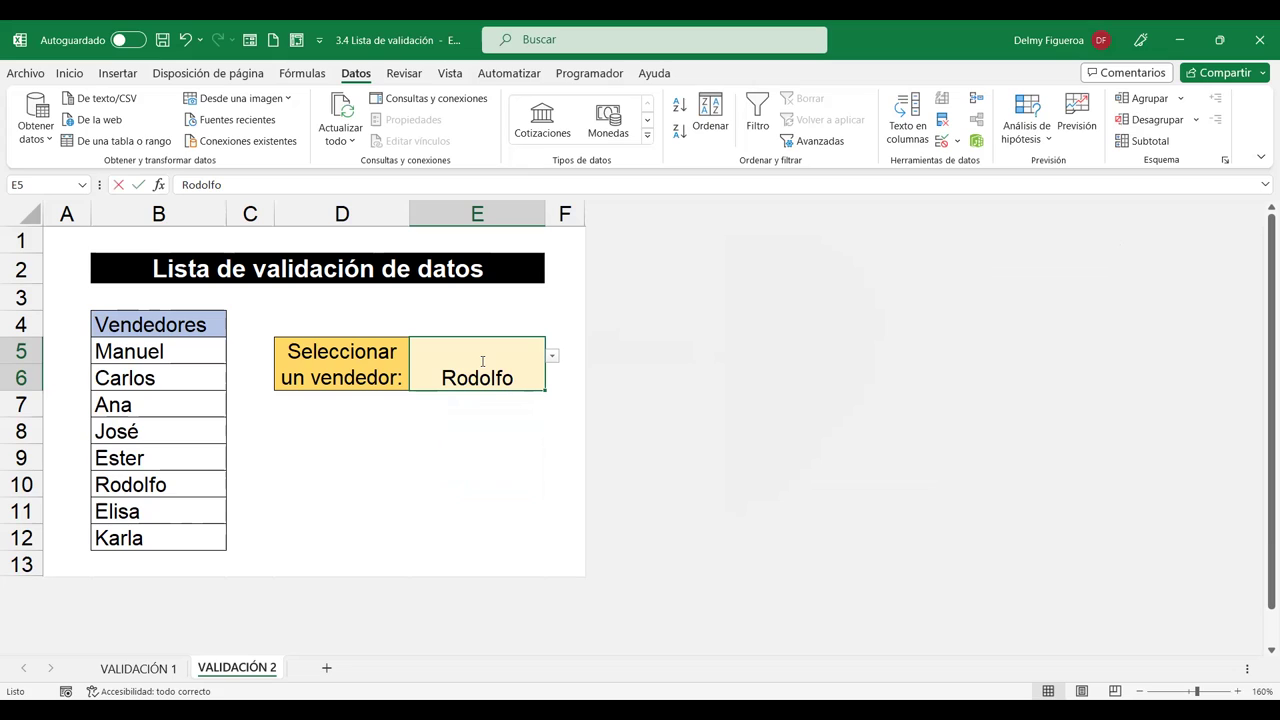
Try entering a name missing from the Vendedores list in cell E5, and choose the second seller, the one in B6, from its dropdown list.
type("Juan")
key("Return")
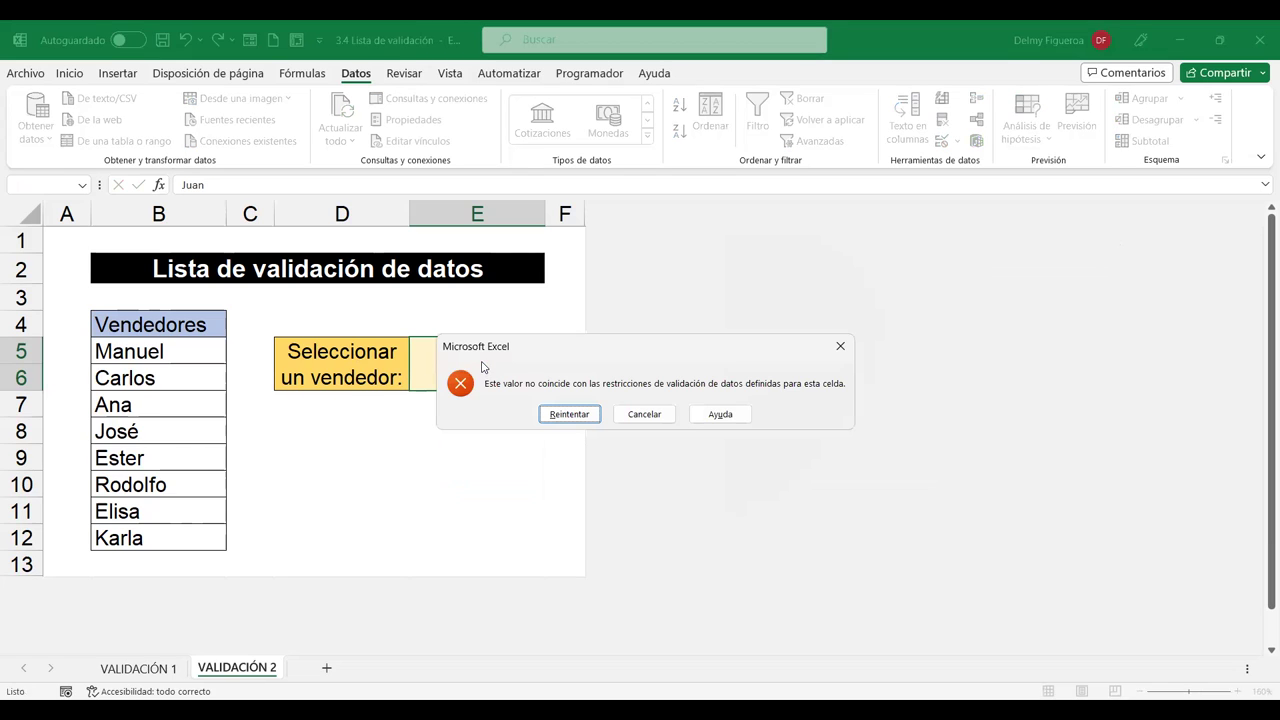
left_click(840, 347)
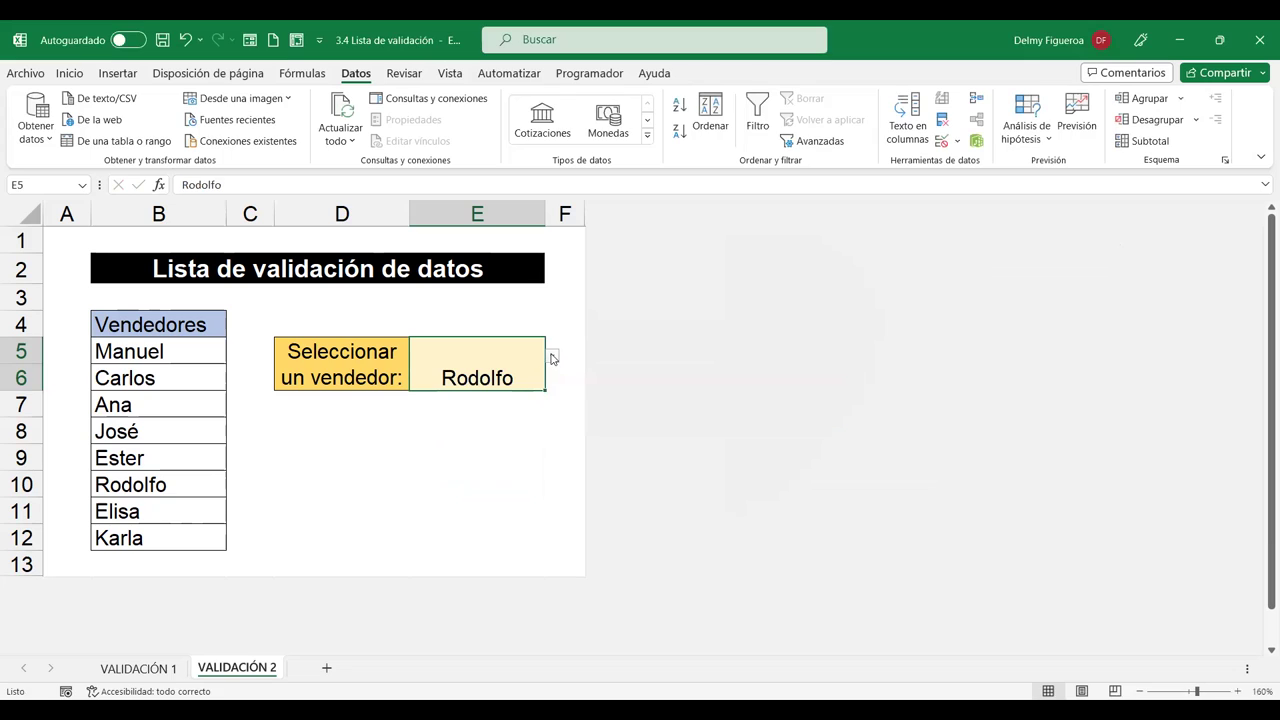
left_click(552, 355)
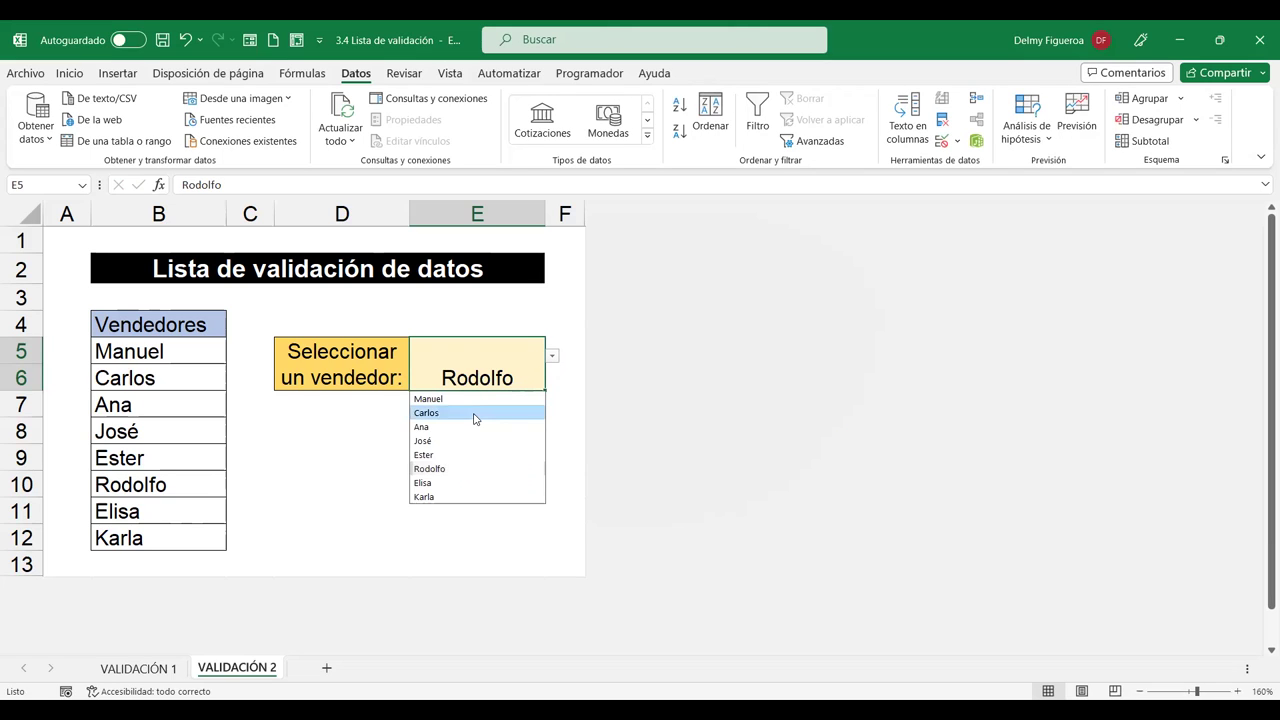
left_click(475, 415)
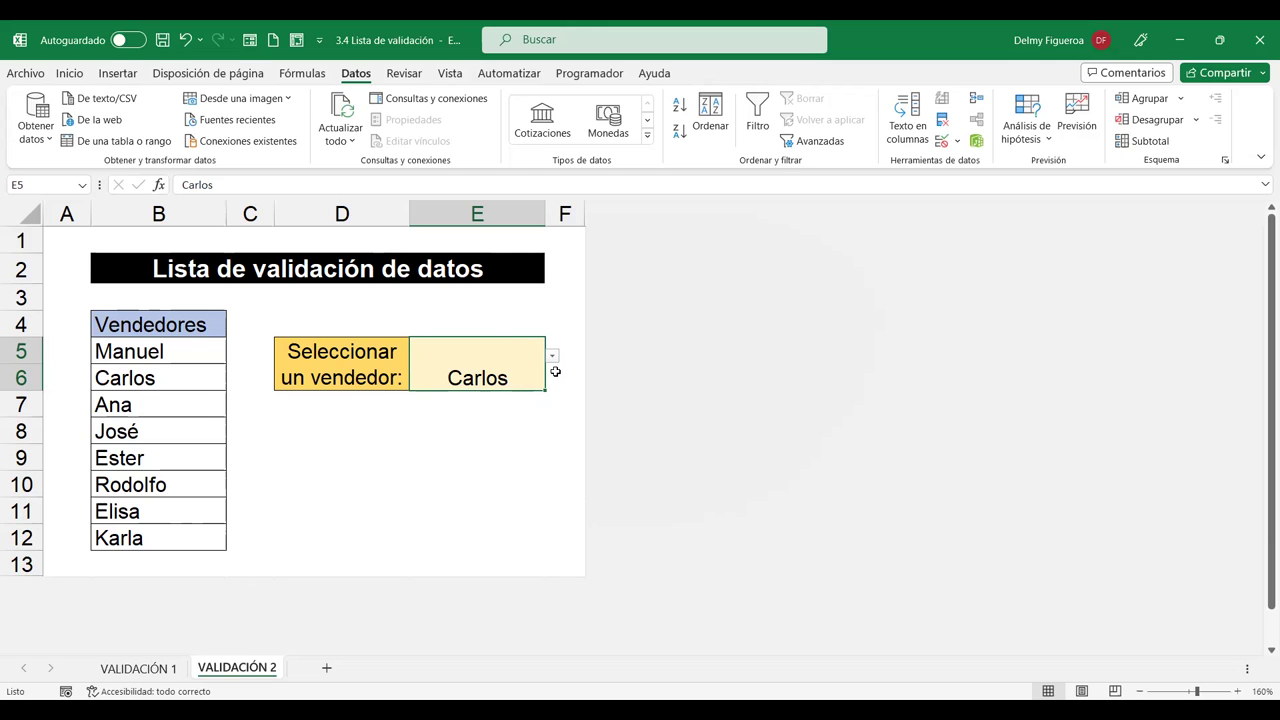
left_click(152, 669)
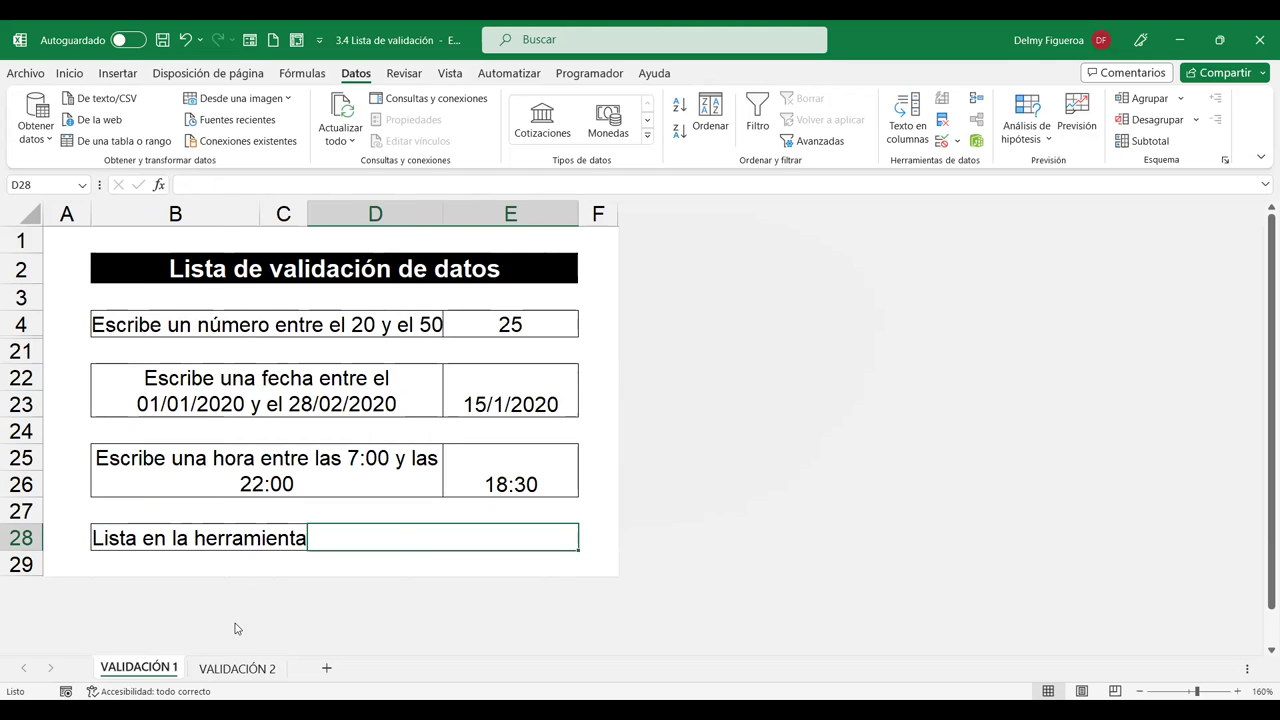
left_click(230, 668)
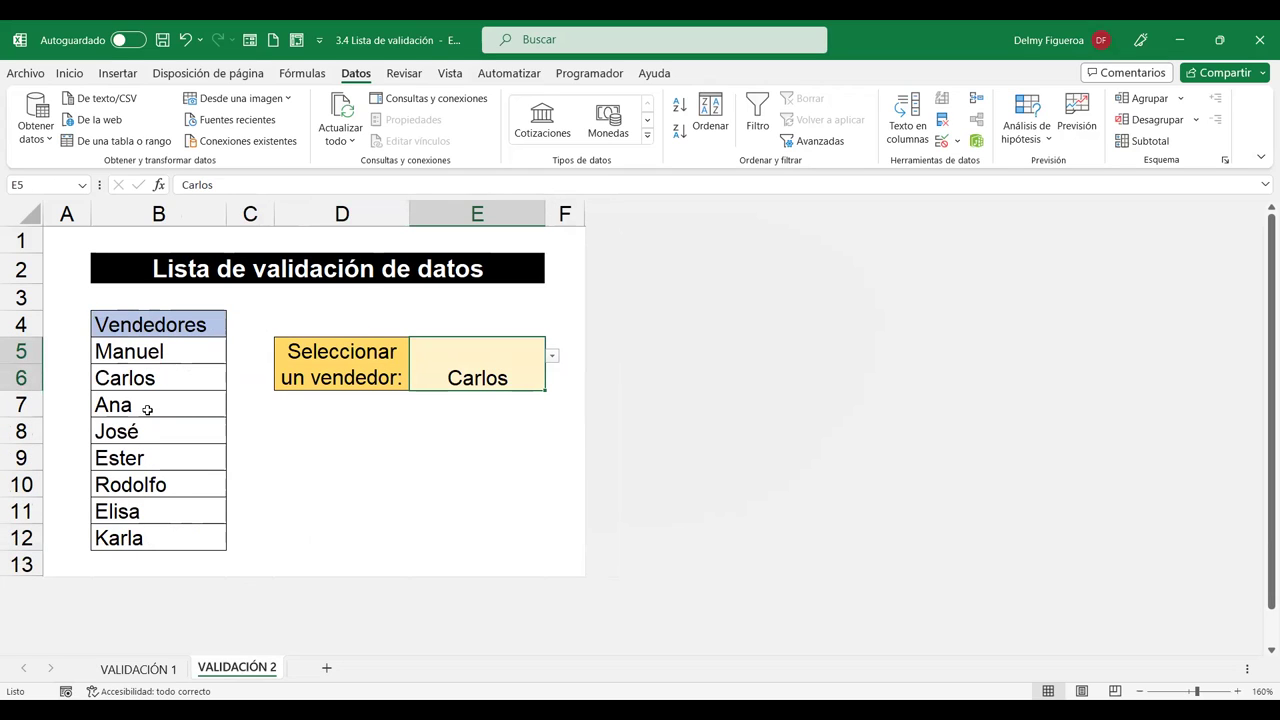
left_click(162, 668)
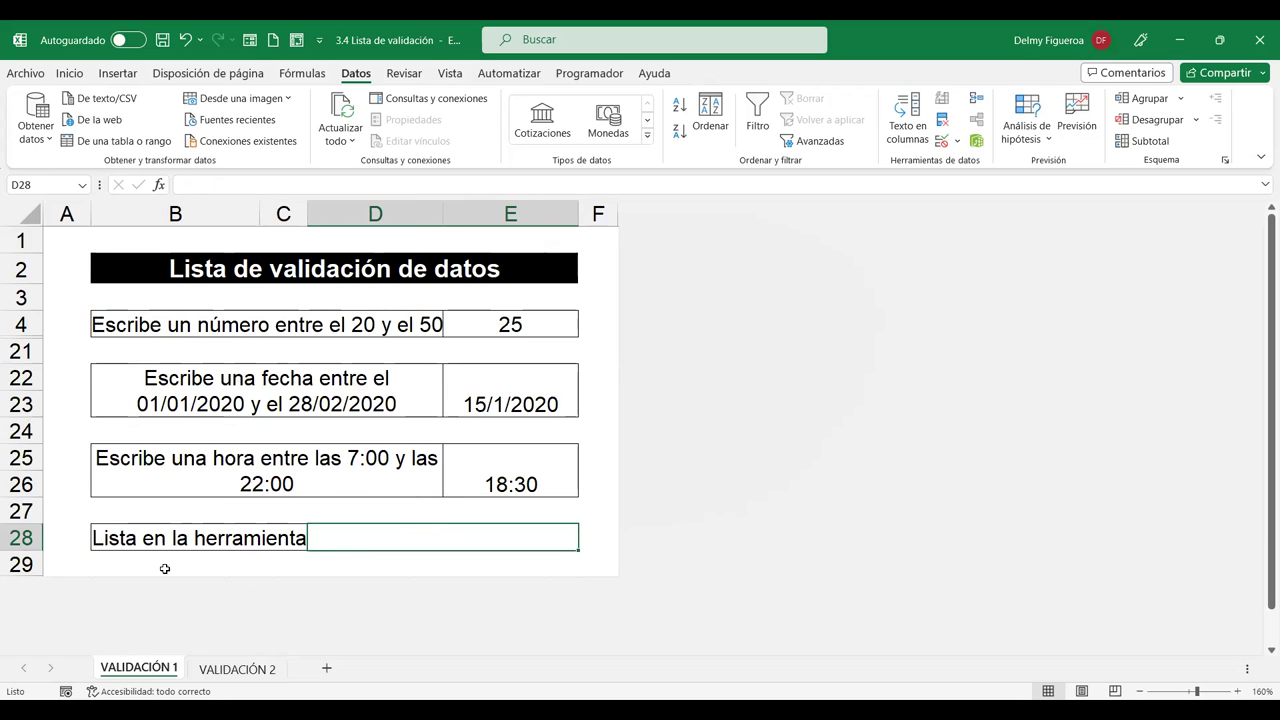
left_click(234, 672)
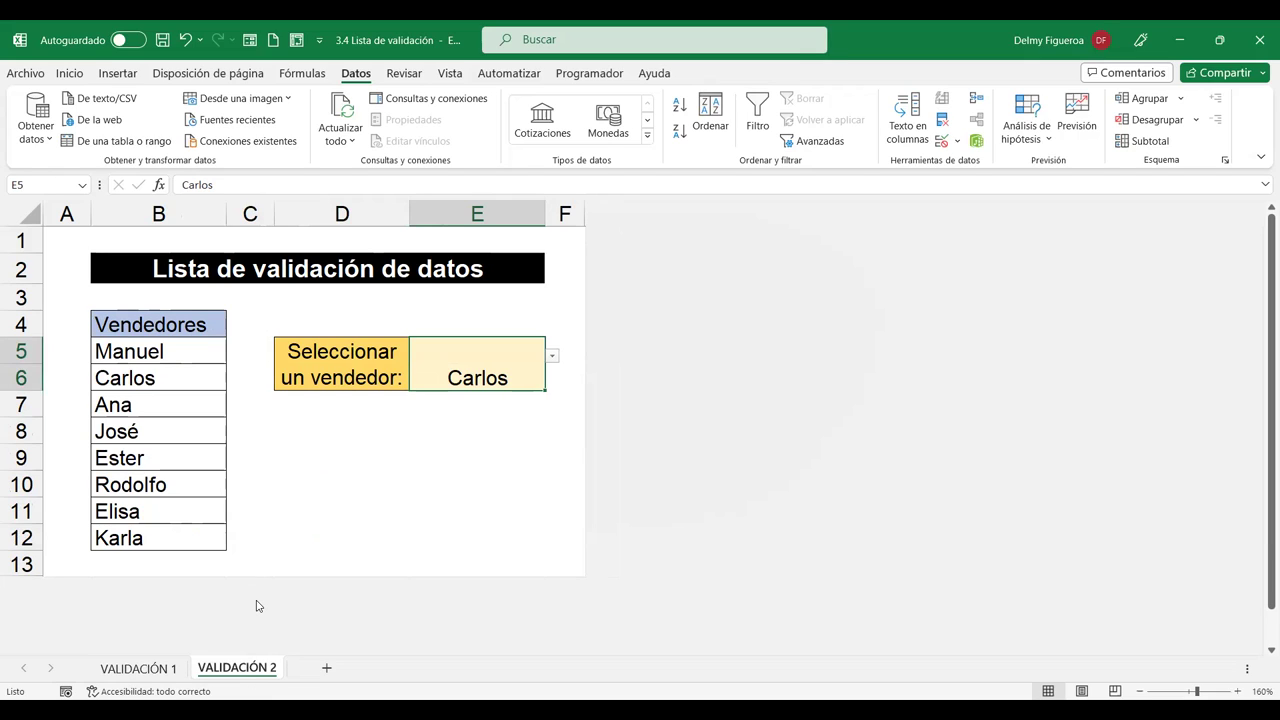
Apply a Lista data validation to cell D28 of the VALIDACIÓN 1 sheet, with ='VALIDACIÓN 2'!$B$5:$B$12 as its source.
left_click(158, 668)
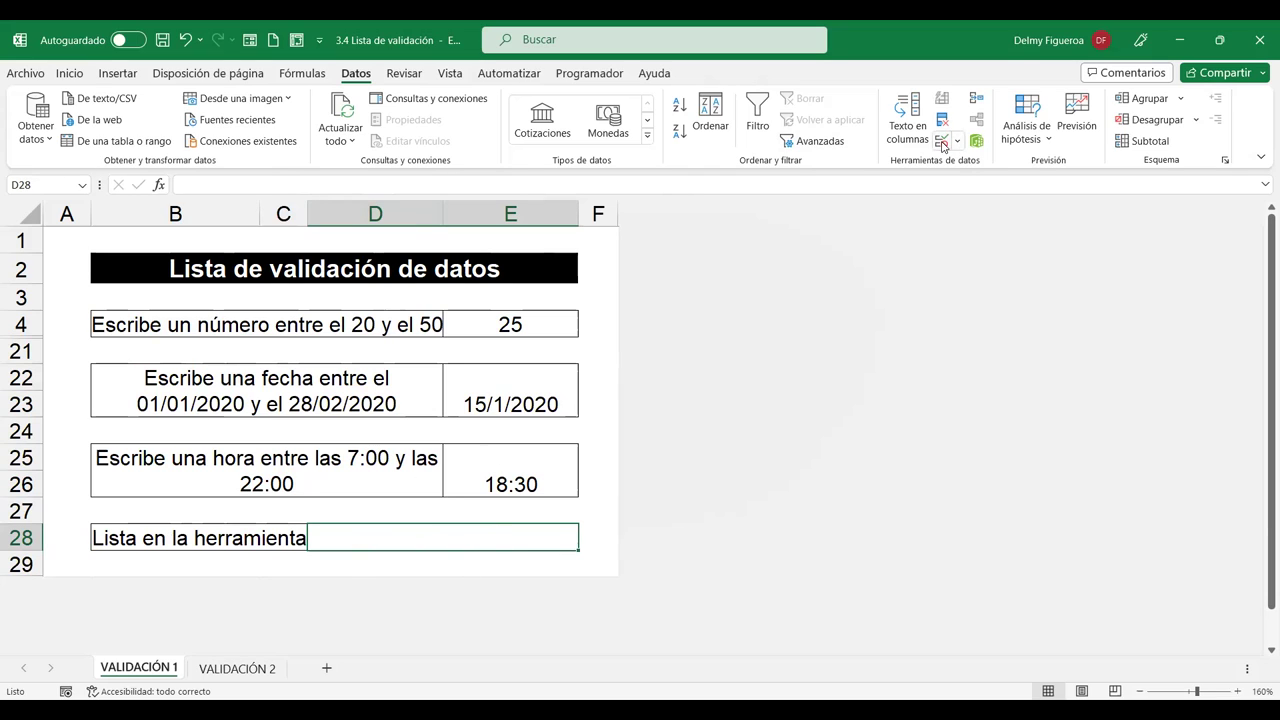
left_click(941, 143)
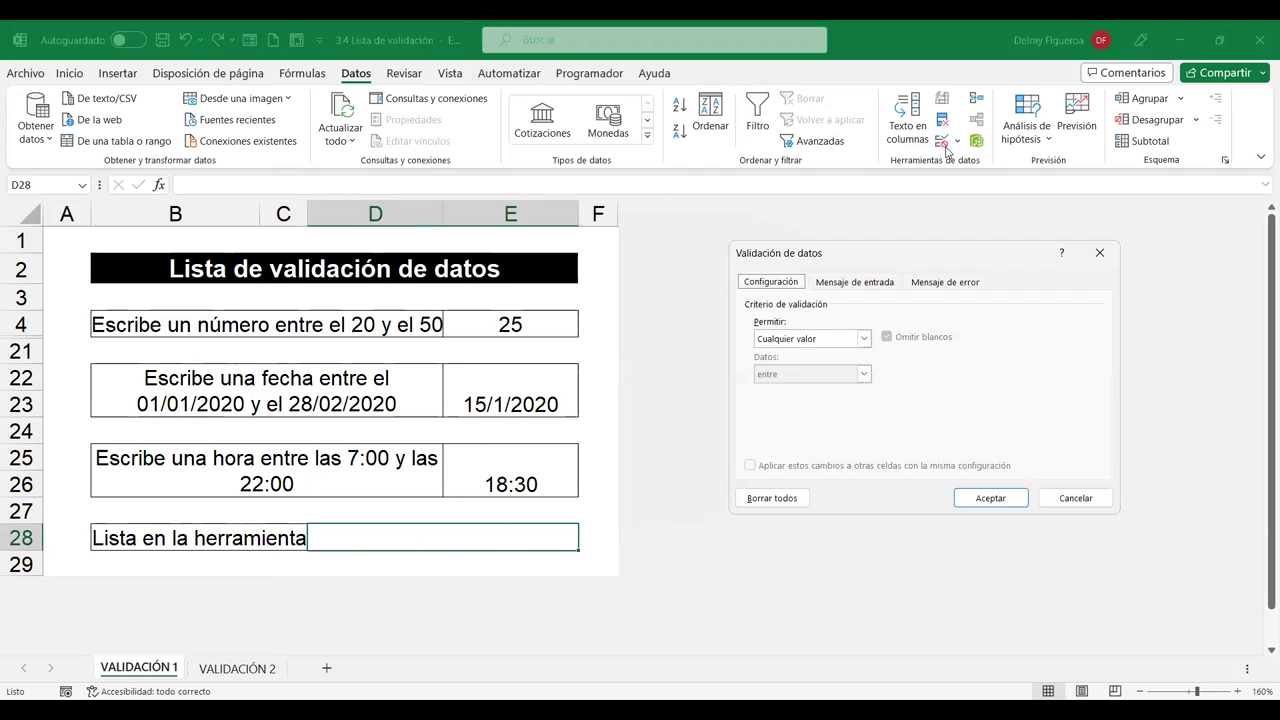
left_click(800, 342)
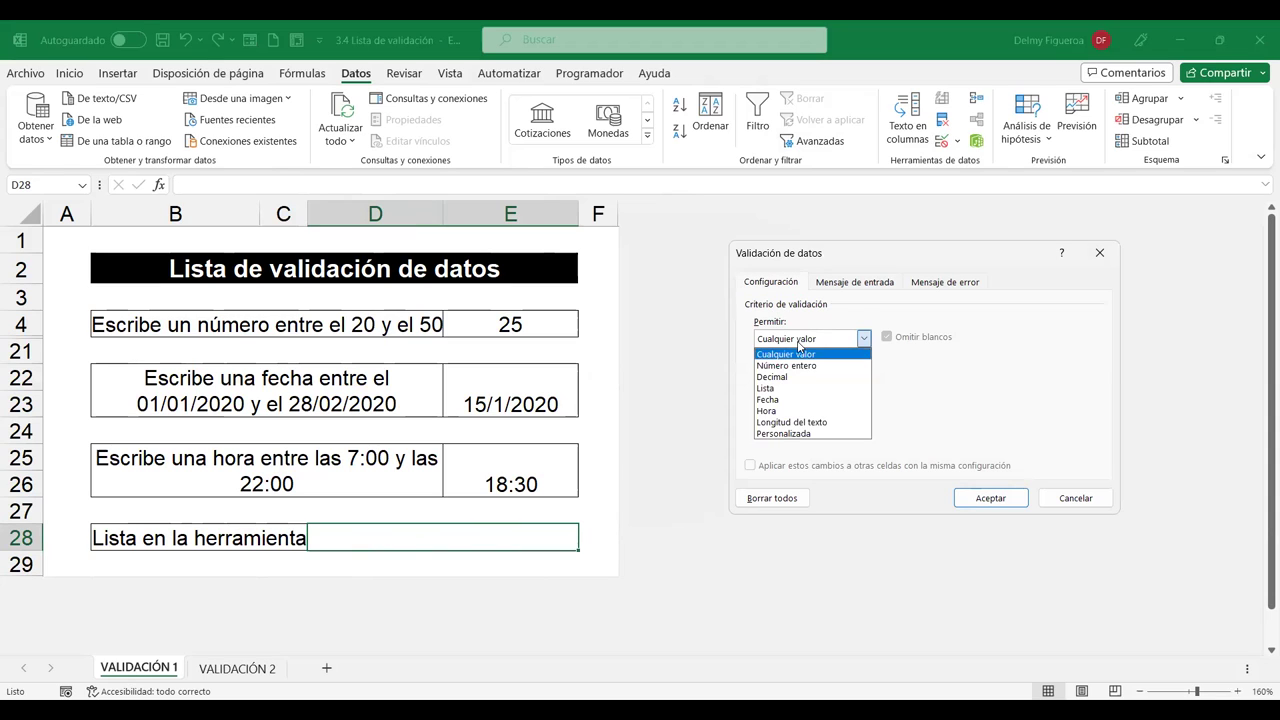
left_click(789, 389)
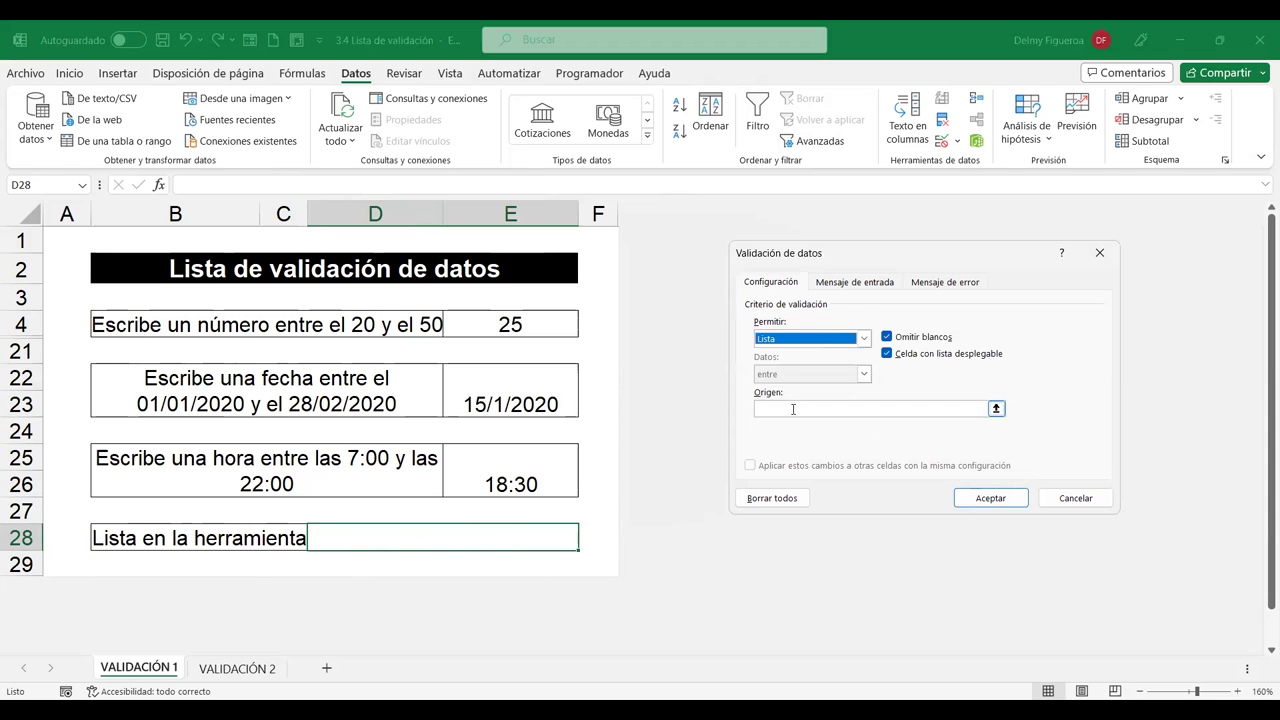
left_click(776, 409)
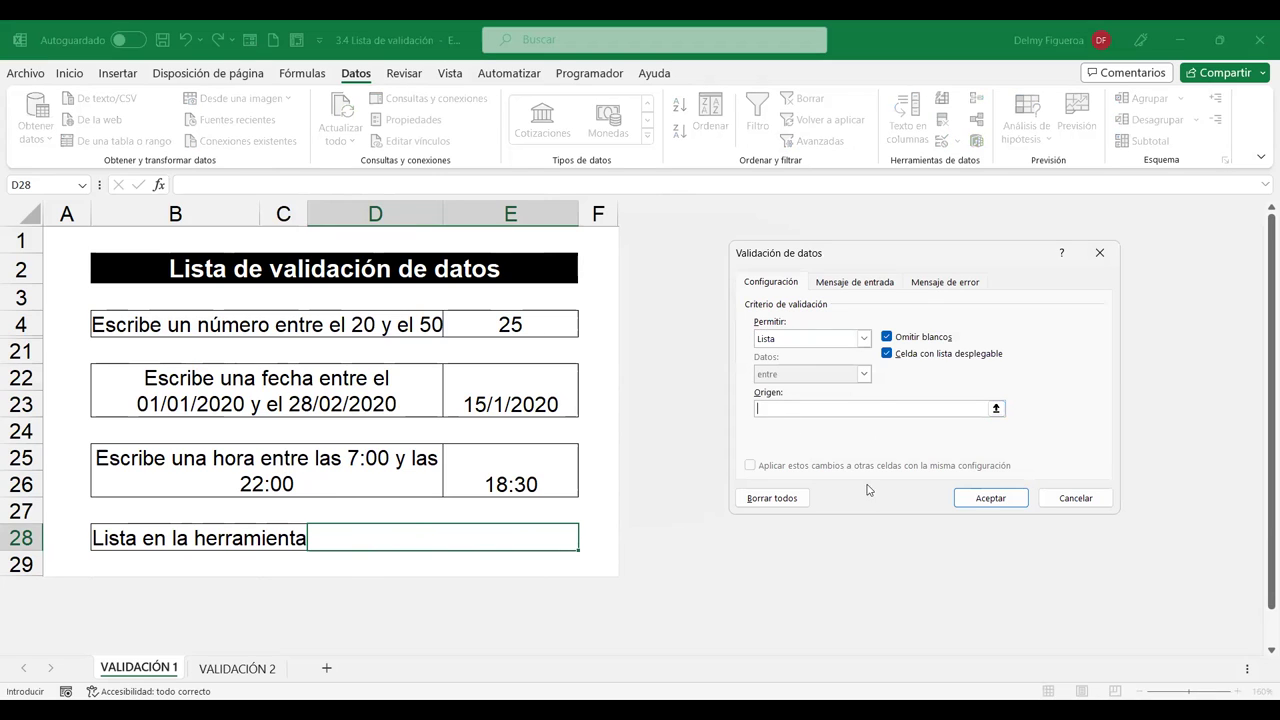
left_click(237, 669)
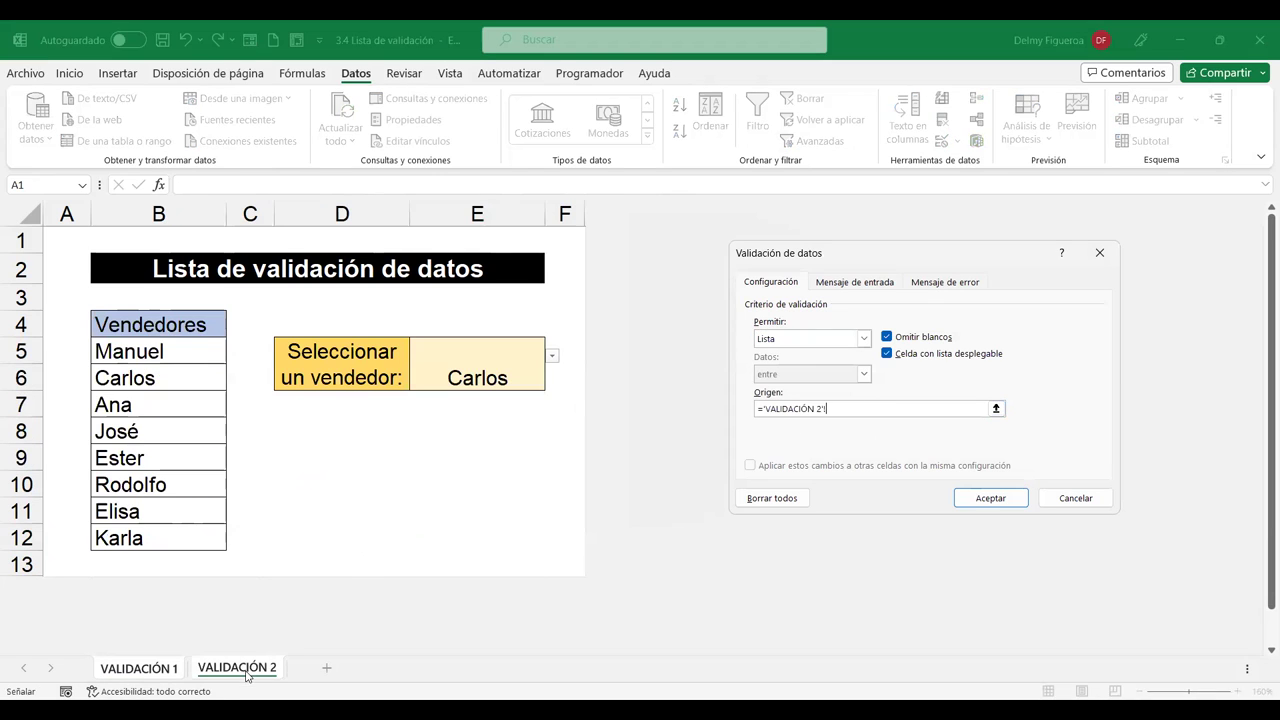
left_click(161, 351)
left_click(166, 531, "shift")
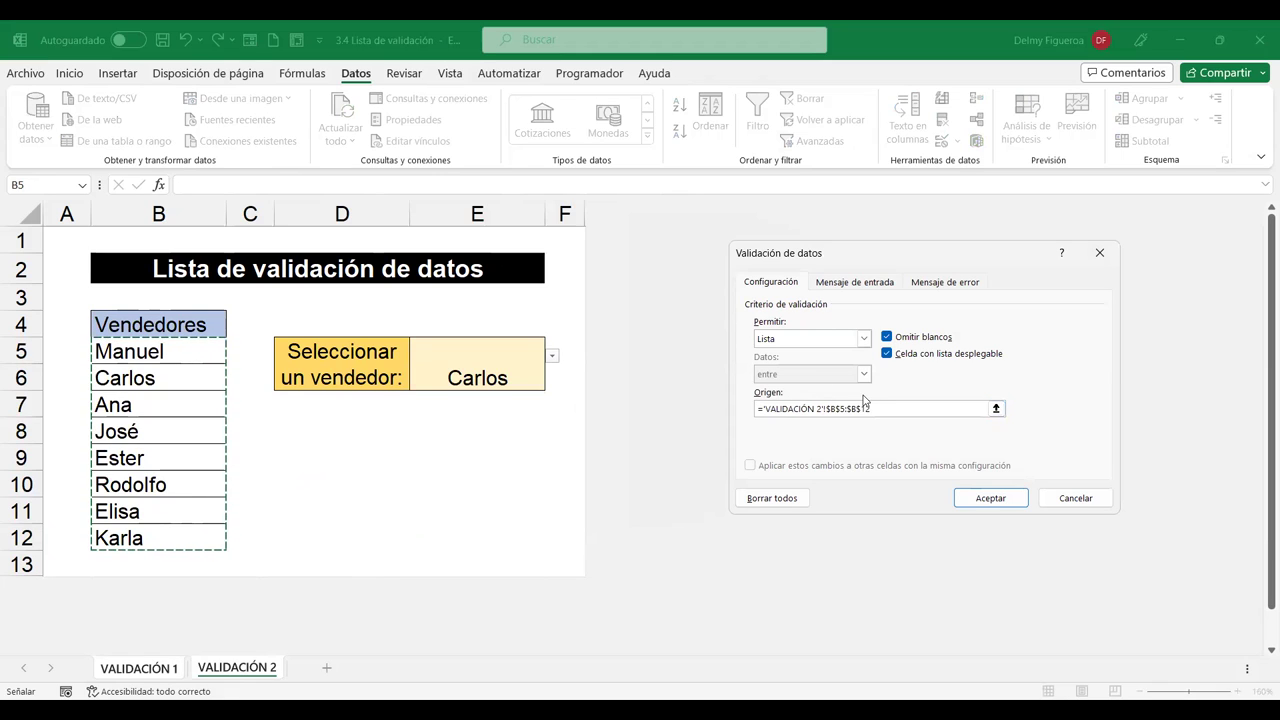
left_click(1013, 500)
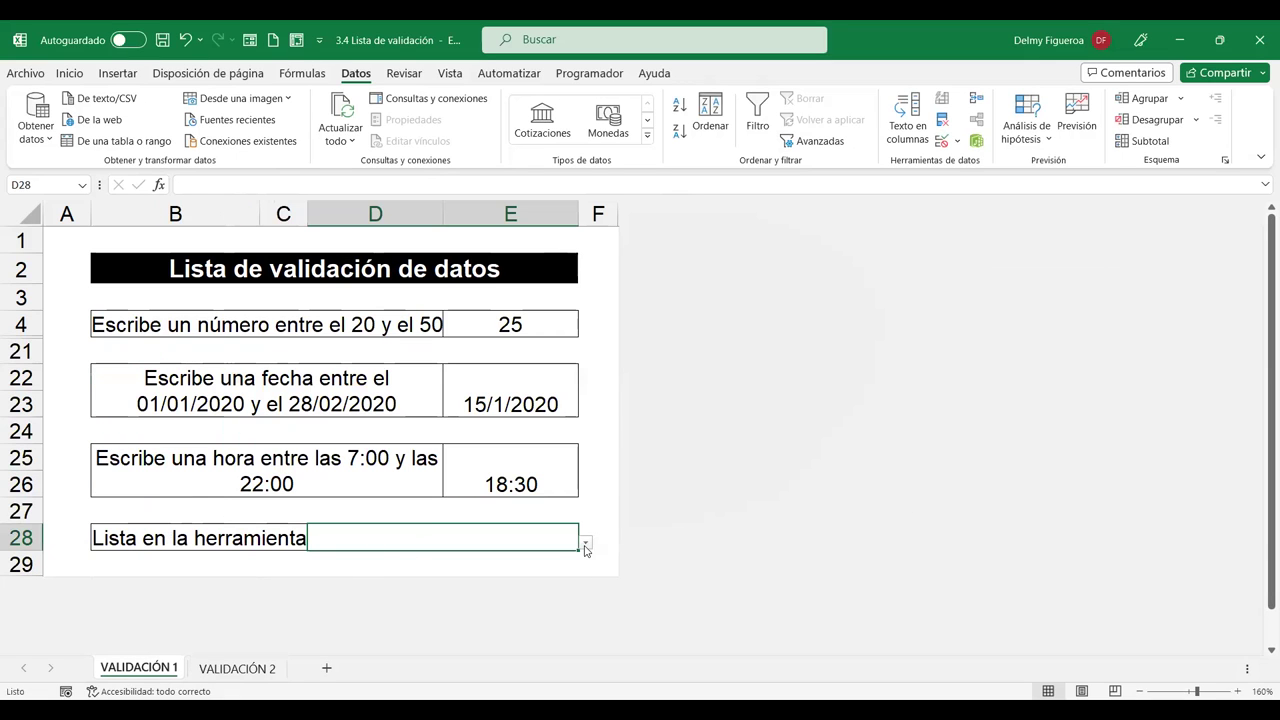
Choose the seventh seller, the one in B11 of VALIDACIÓN 2, from the dropdown list in cell D28.
left_click(586, 543)
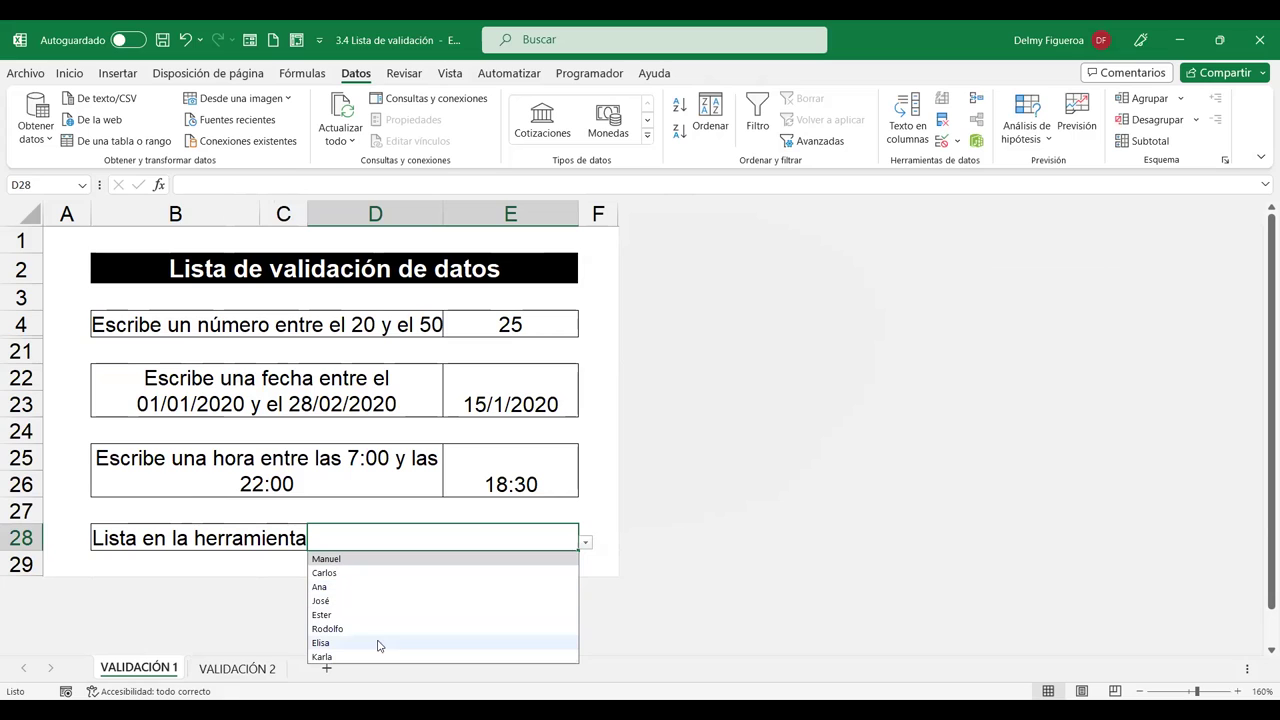
left_click(379, 645)
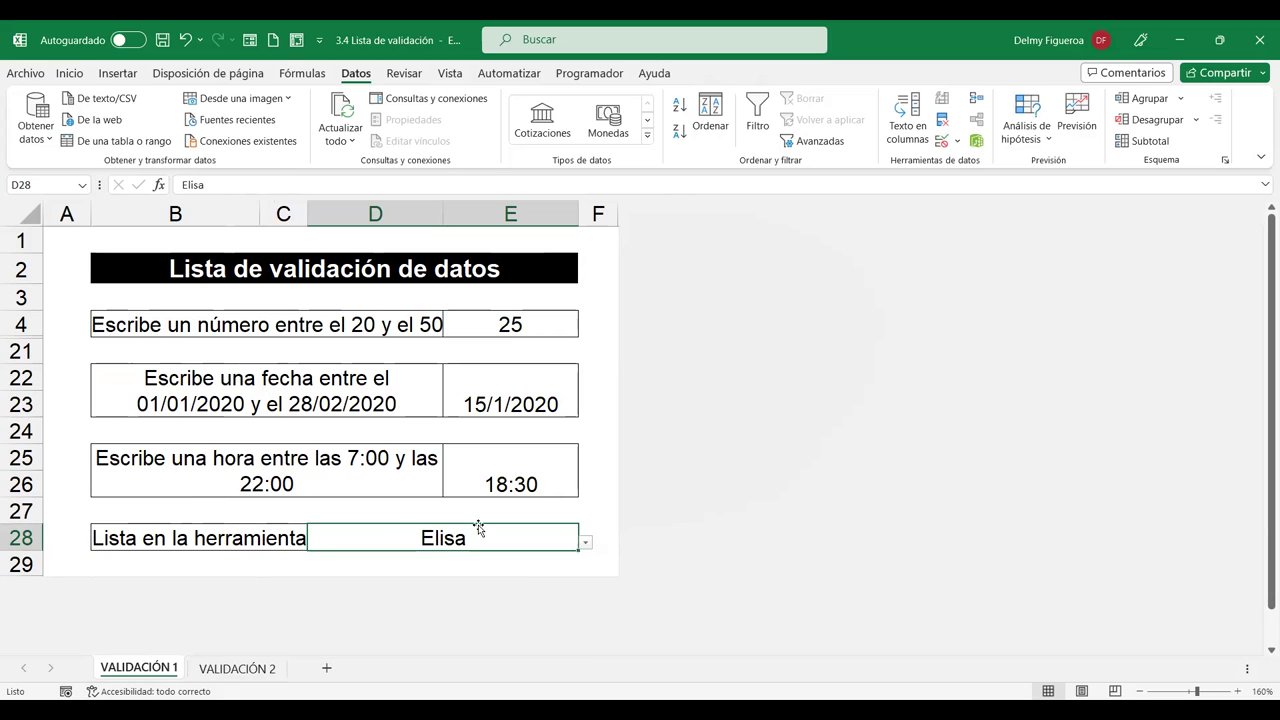
left_click(232, 670)
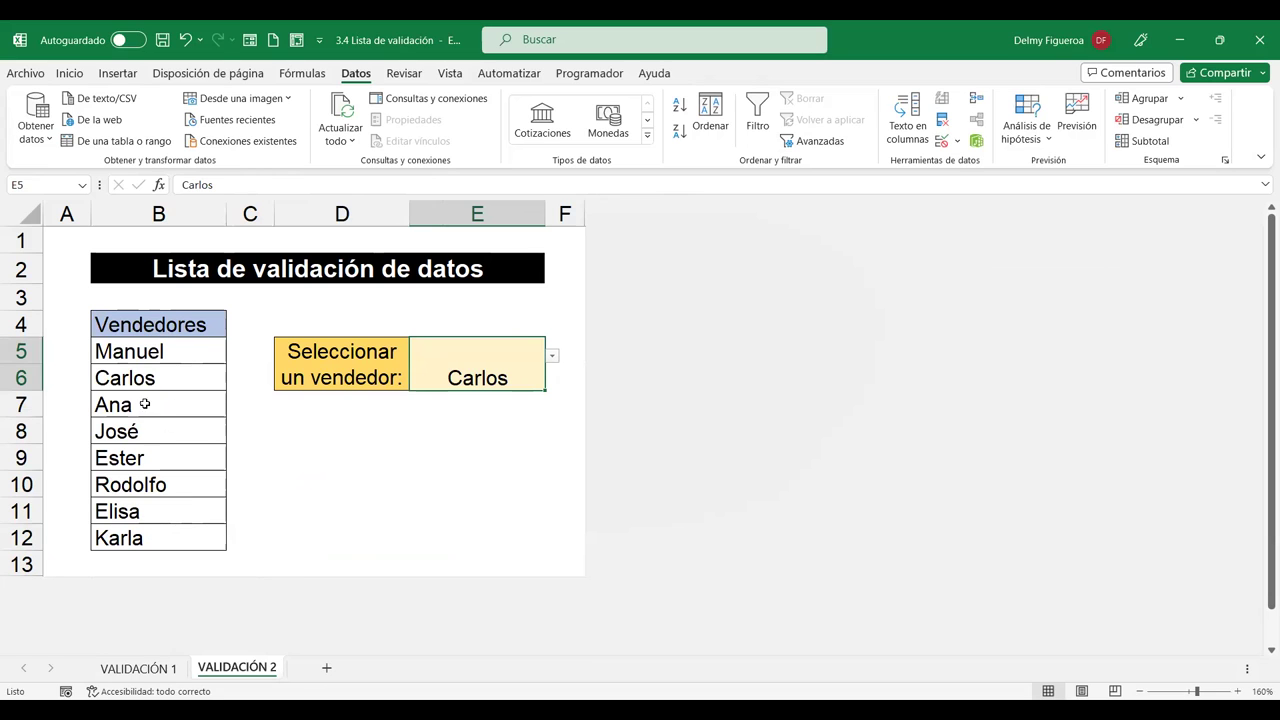
left_click(158, 670)
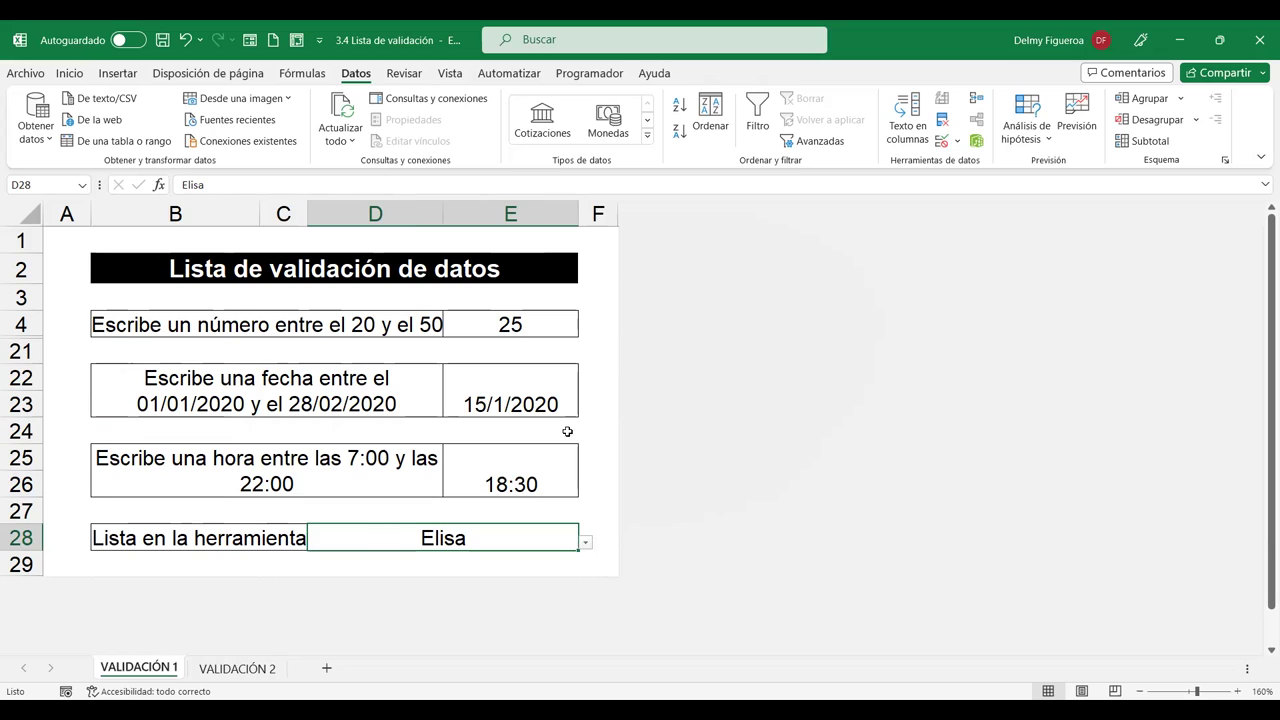
left_click(226, 670)
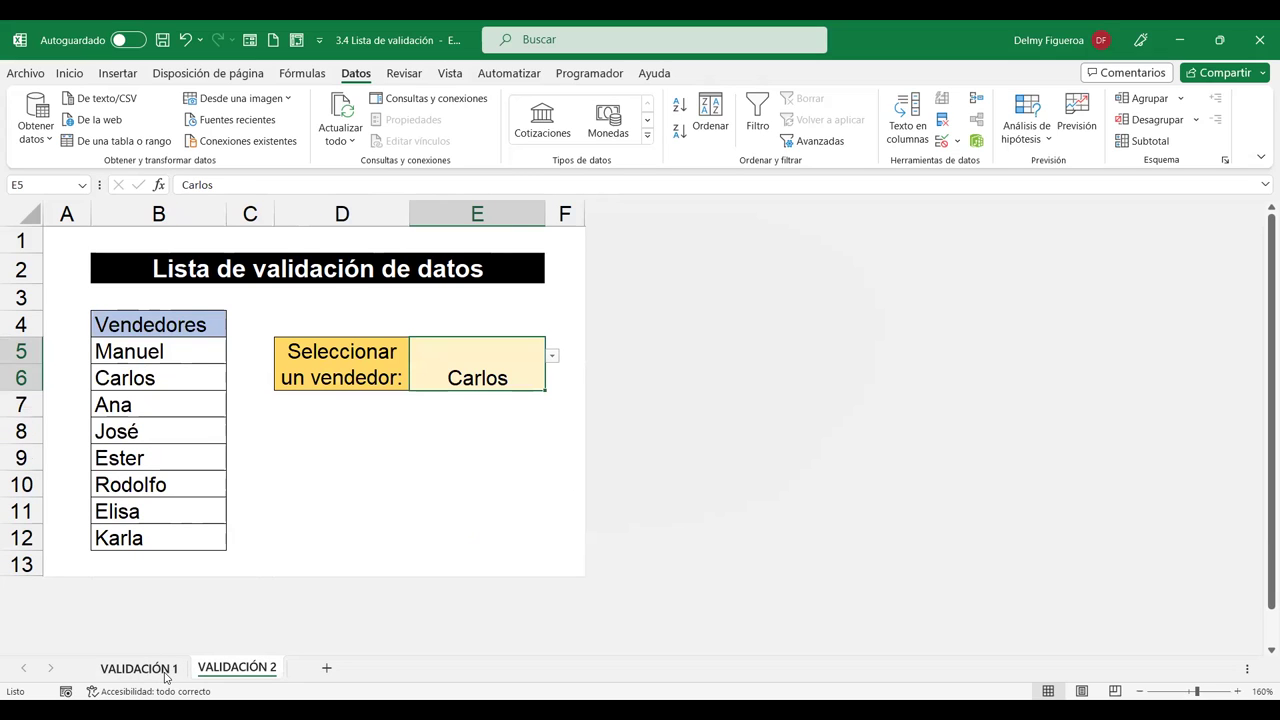
left_click(412, 502)
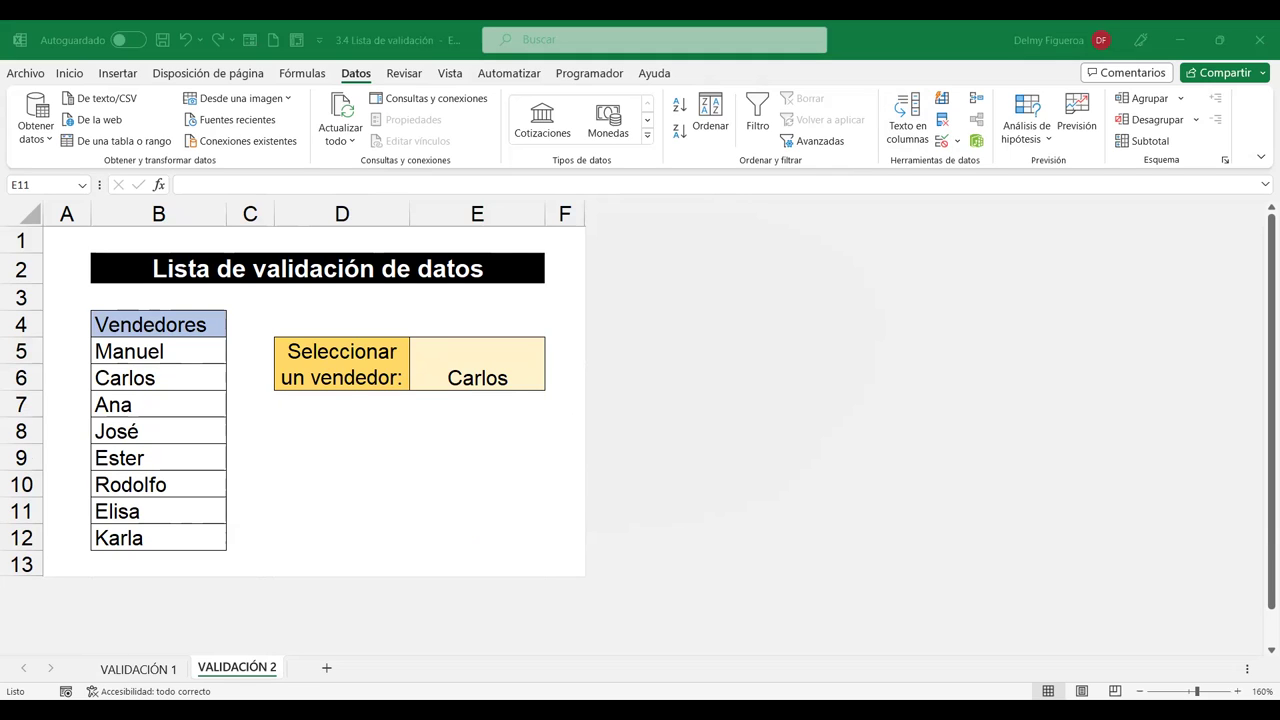
Add a new sheet after VALIDACIÓN 2 and set the font size of all its cells to 16.
left_click(317, 688)
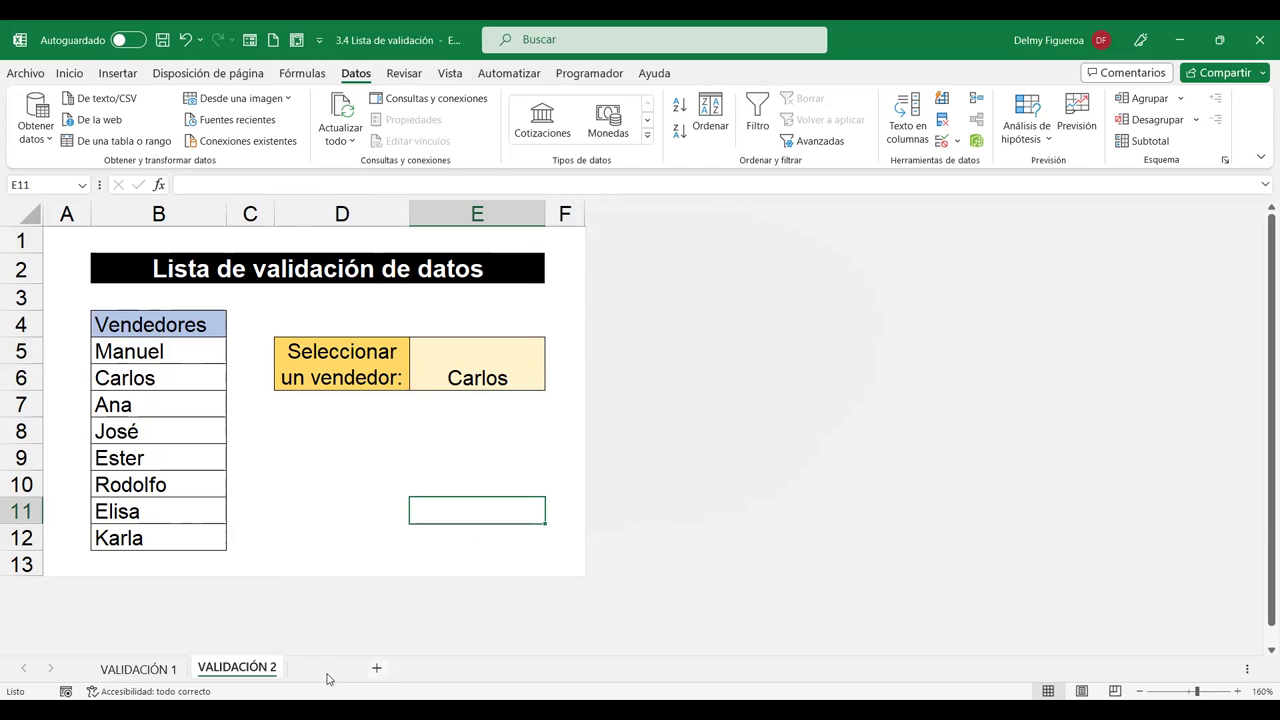
left_click(327, 675)
left_click(18, 203)
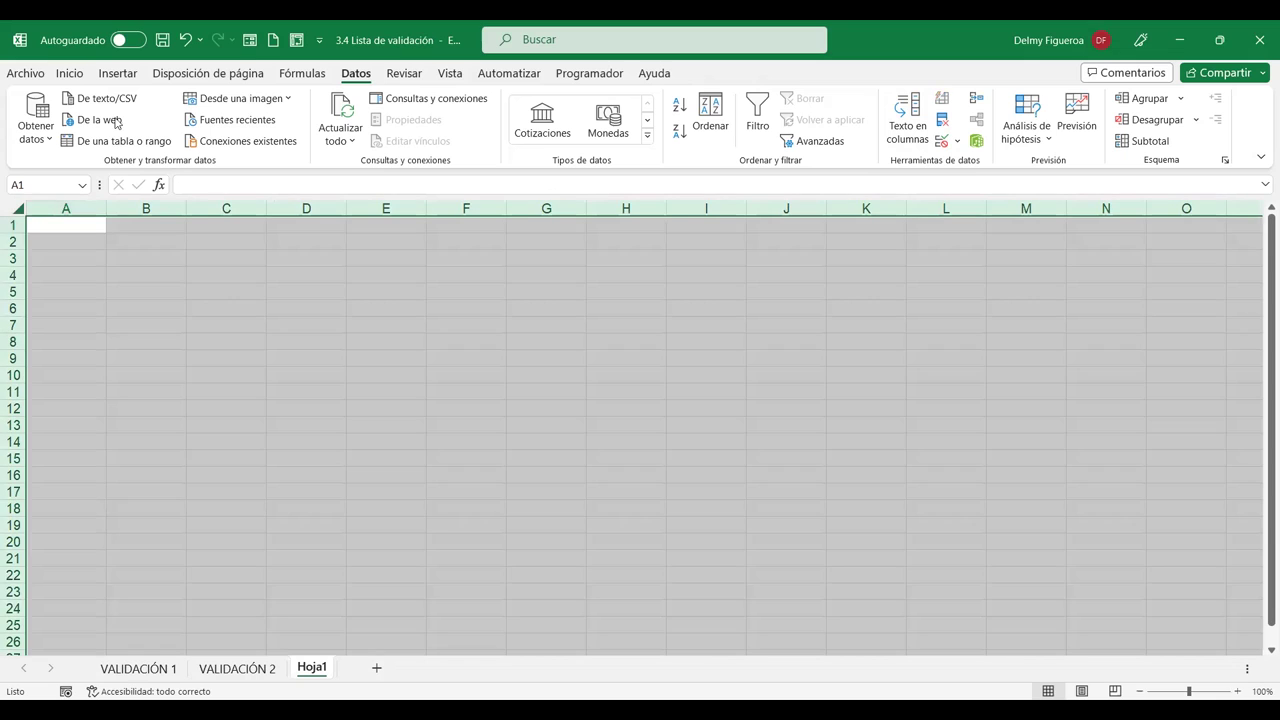
left_click(68, 76)
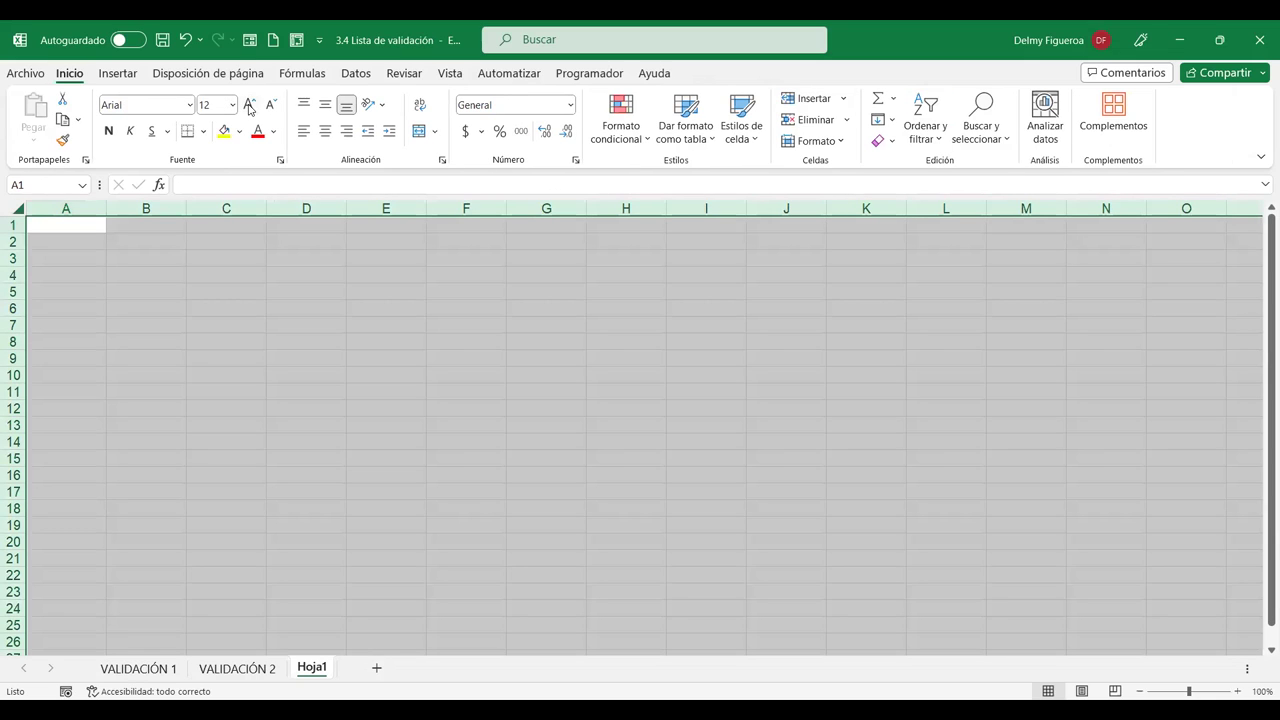
left_click(249, 105)
left_click(249, 105)
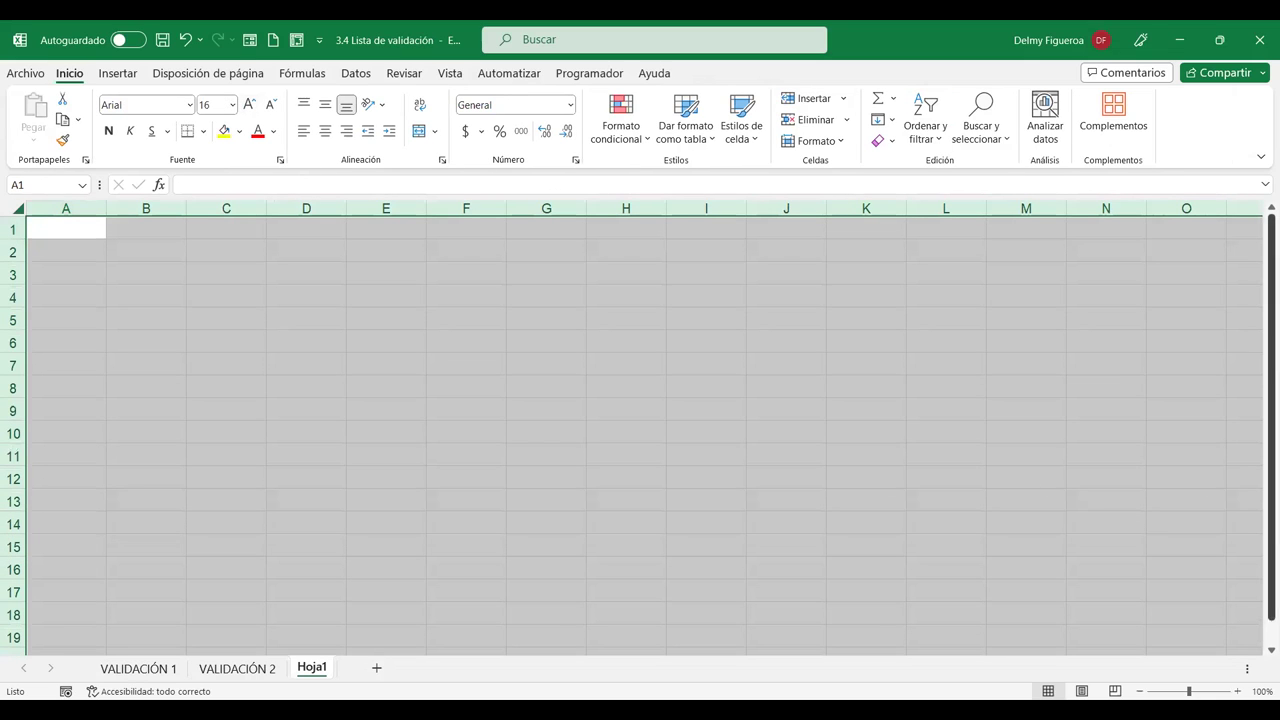
scroll(640, 430, "up", 2)
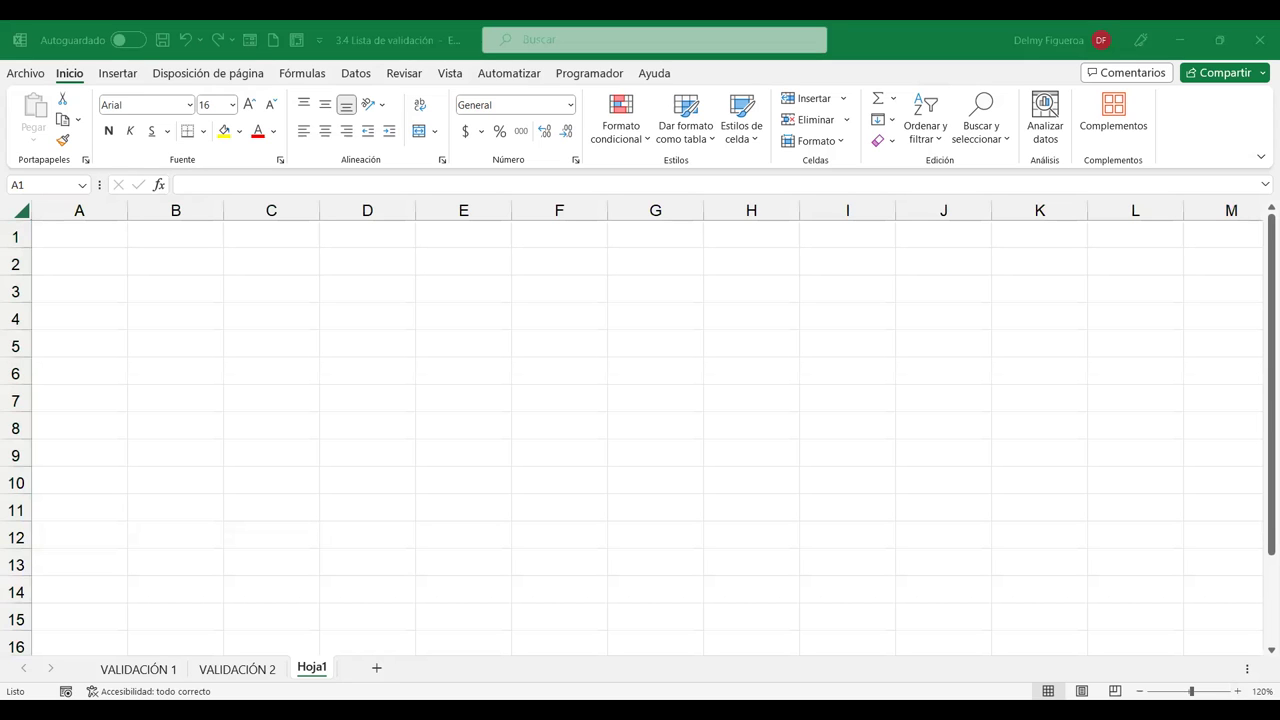
Paste "Este ejemplo limita a los usuarios a las entradas mayores o iguales al doble del valor de la celda" in A3 with black text.
left_click(97, 289)
key("alt+Tab")
type("Este ejemplo limita a los usuarios a las entradas mayores o iguales al doble del valor de la celda")
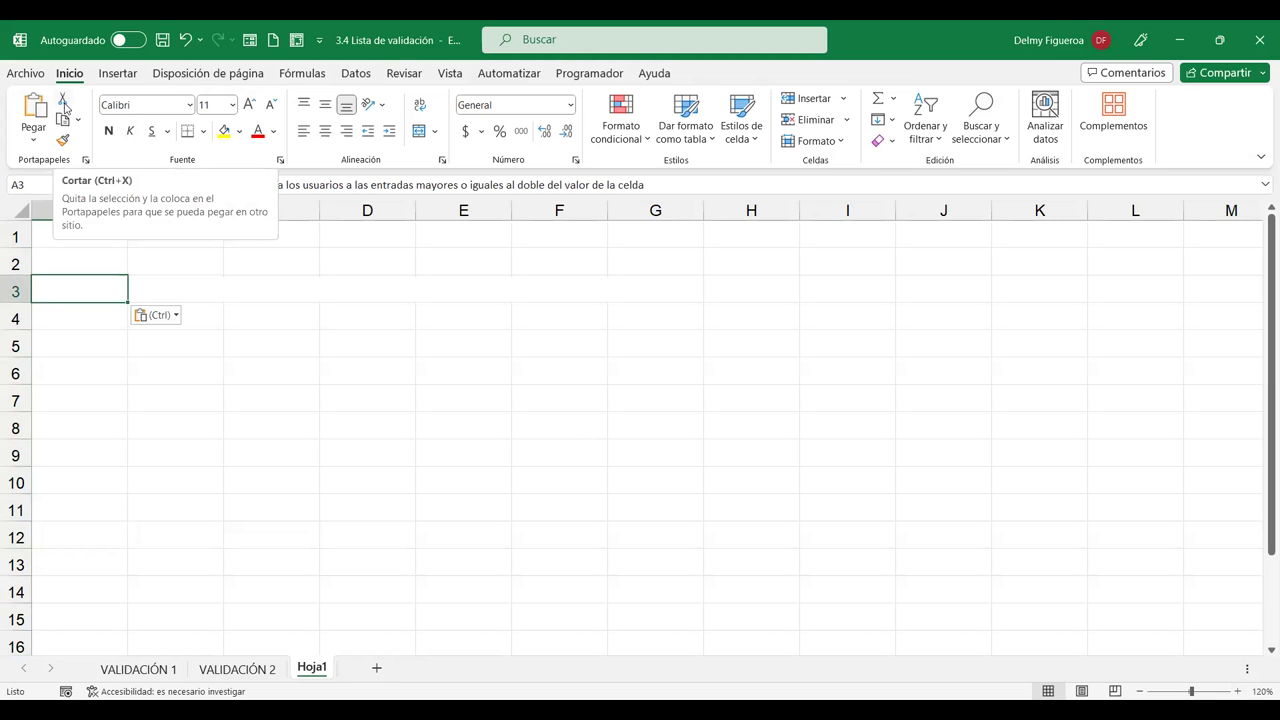
left_click(273, 134)
key("Return")
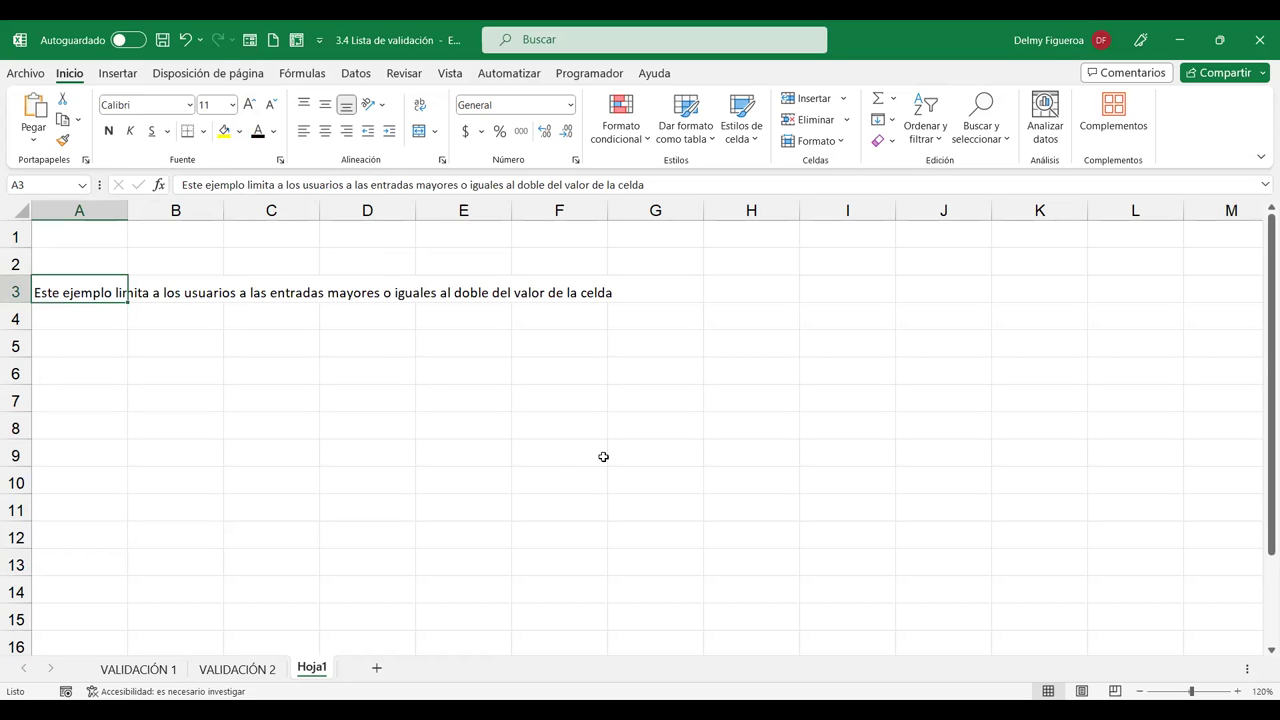
Enter the headings Dato 1 in cell A5 and Dato 2 in cell B5 of the new sheet.
key("Down")
key("Down")
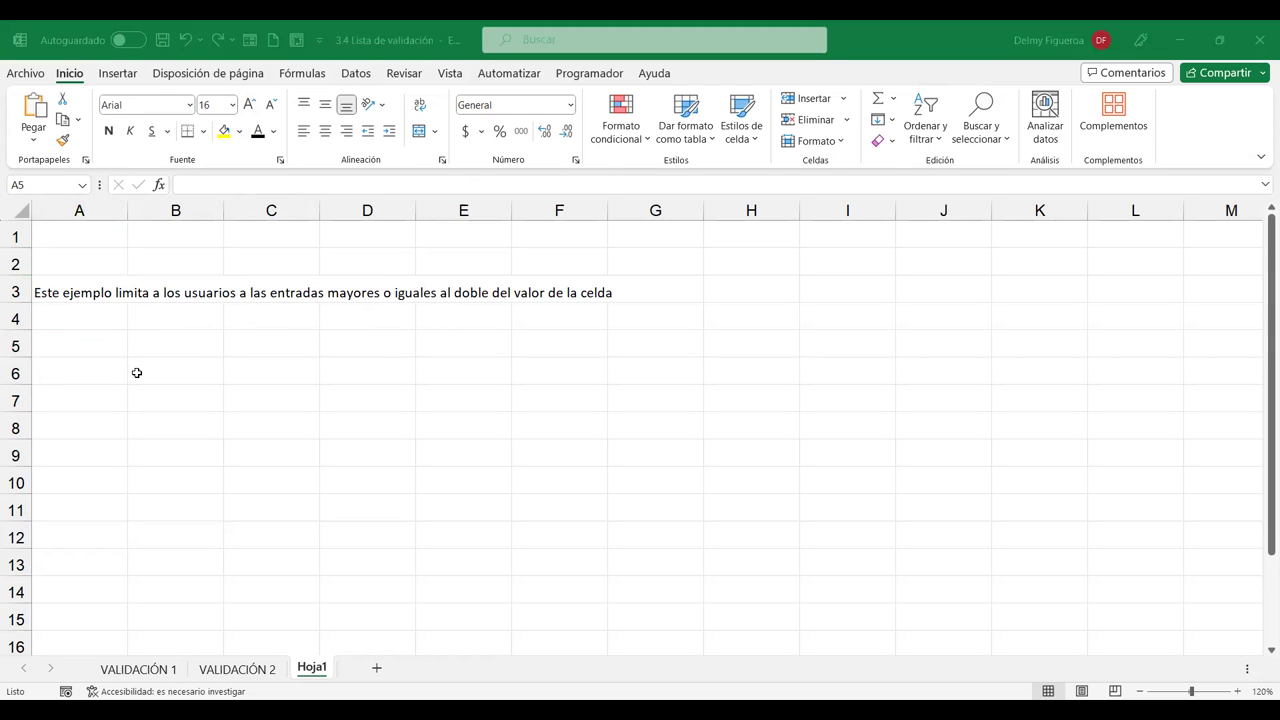
left_click(105, 337)
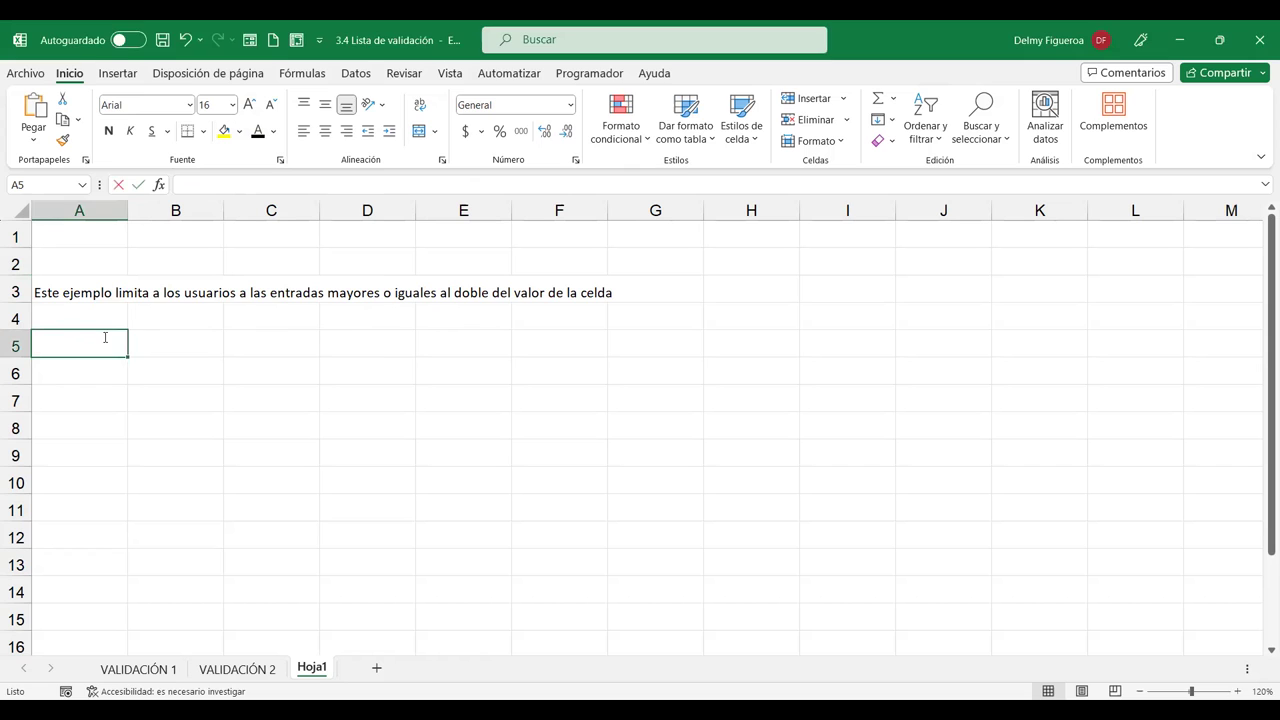
type("Dato 1")
key("Tab")
type("Dato 2")
key("Return")
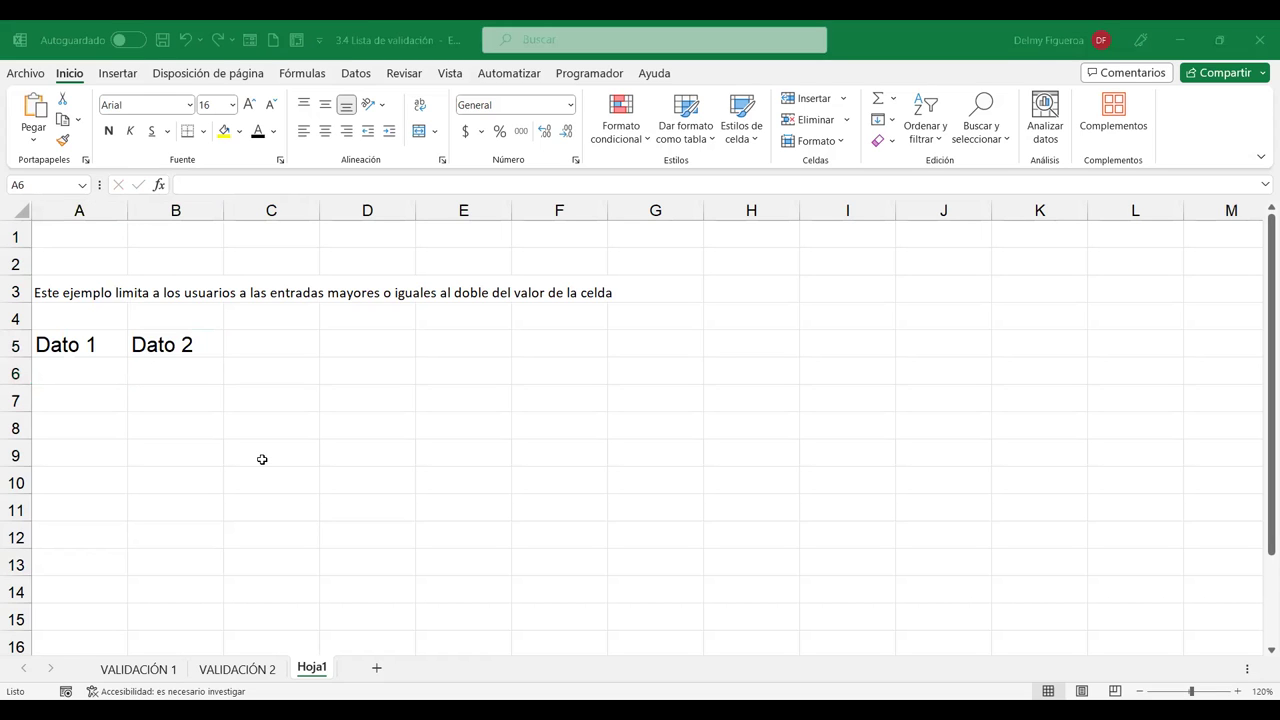
Enter 2 as the value under the Dato 1 heading, in cell A6.
left_click(187, 368)
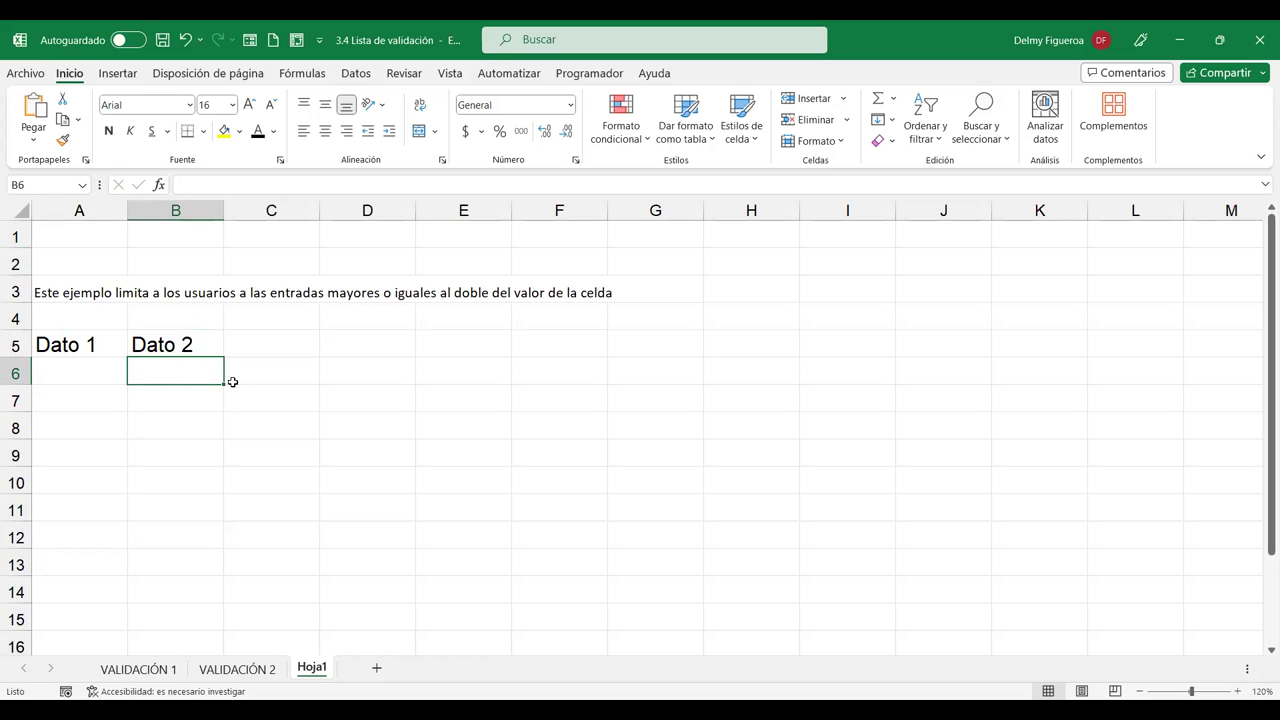
left_click(91, 368)
left_click(180, 368)
left_click(84, 368)
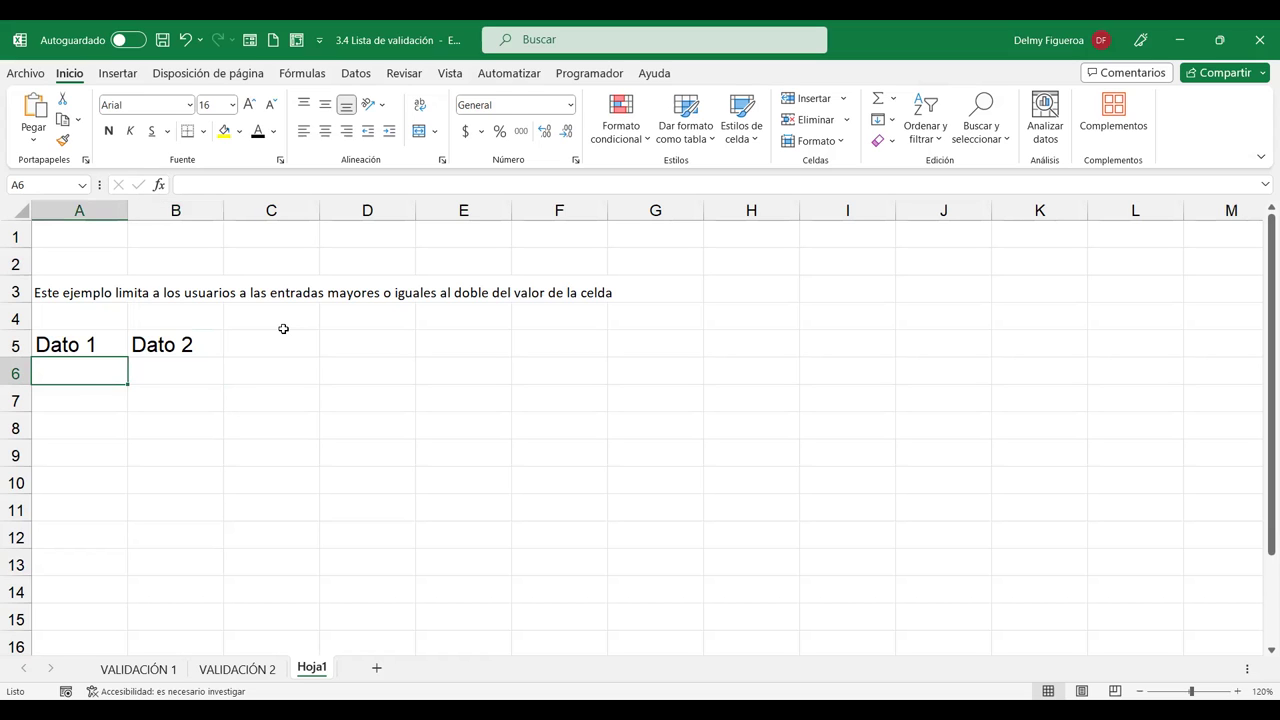
type("2")
key("Tab")
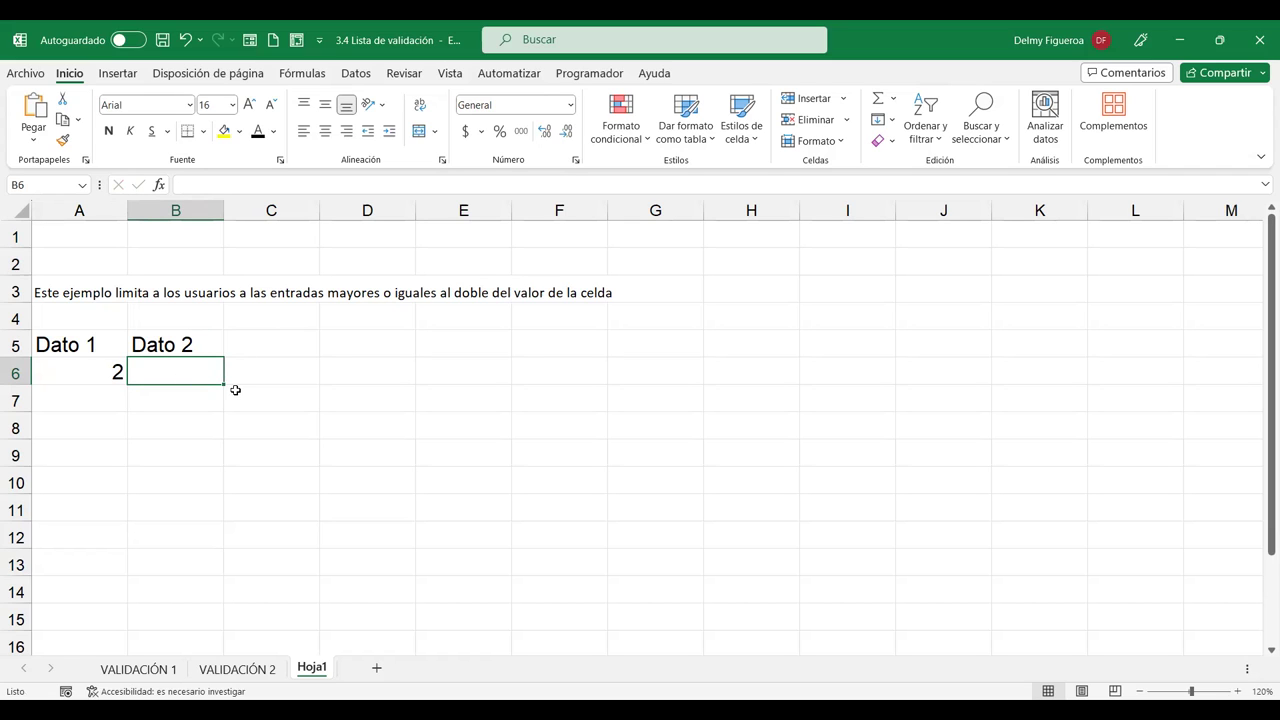
Try the values 1 and 2 in cell B6 under Dato 2, and clear the cell.
type("1")
key("Tab")
key("Left")
type("2")
key("Tab")
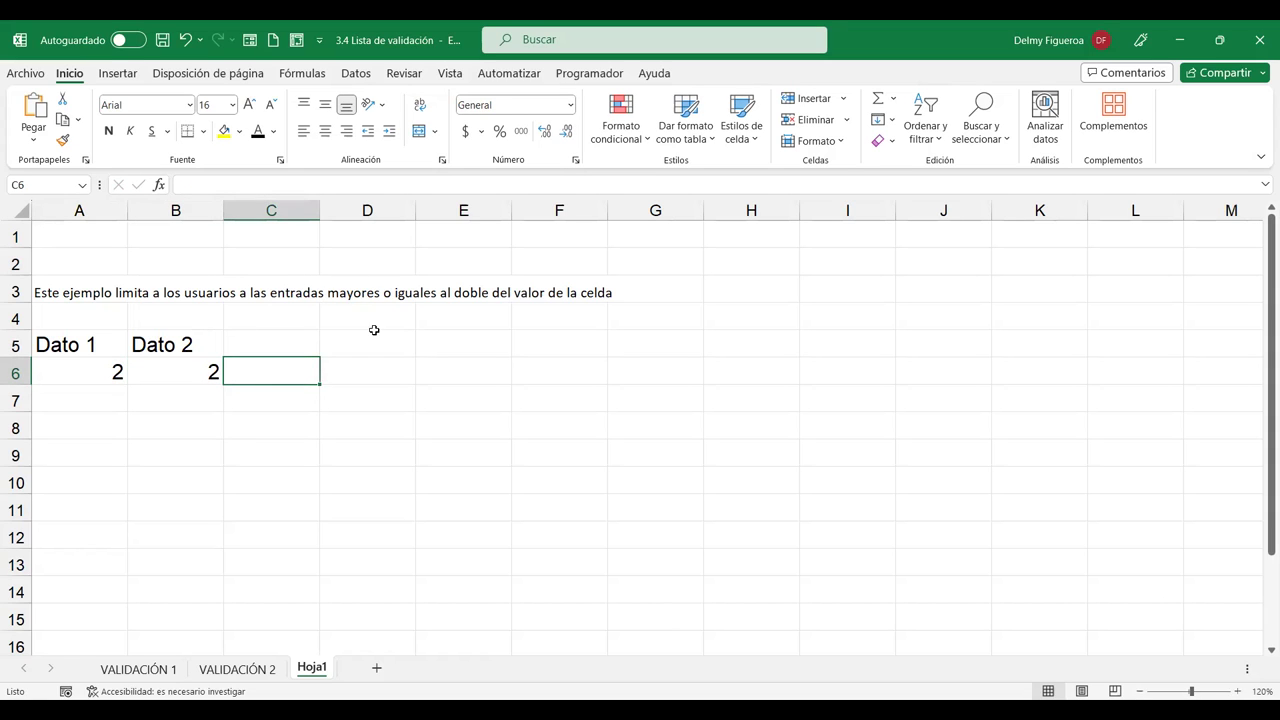
left_click(197, 371)
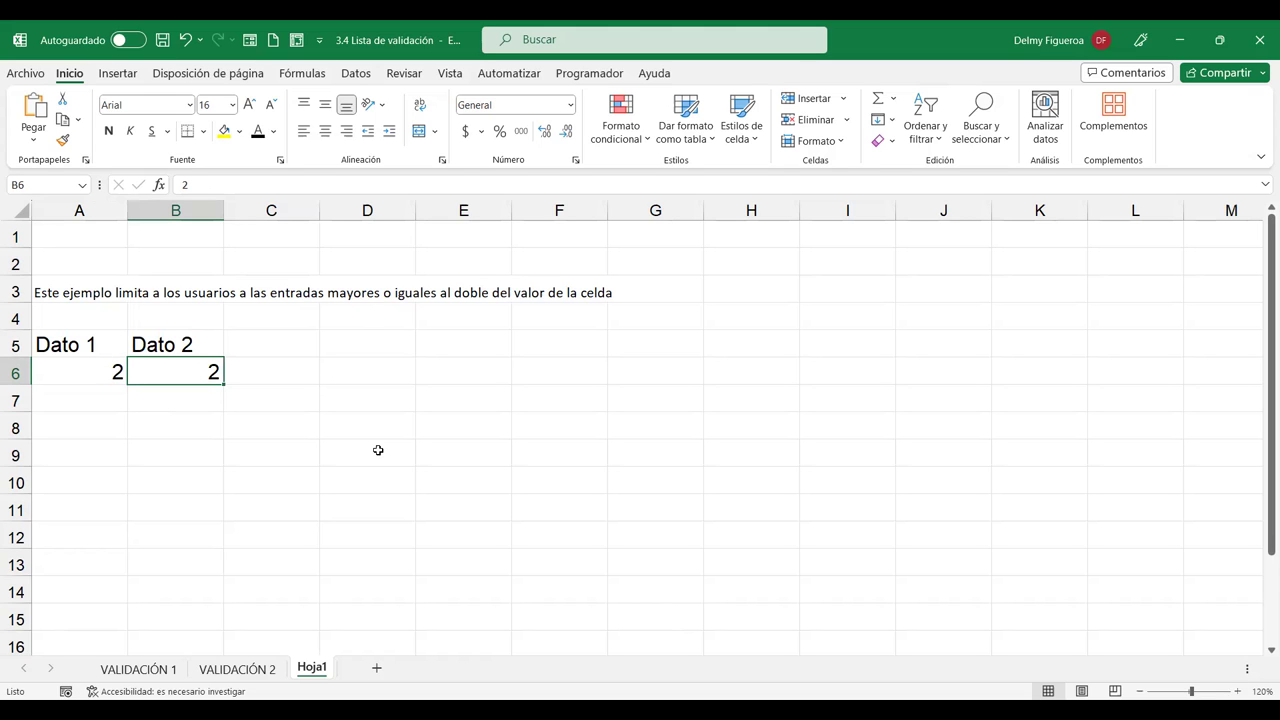
key("Delete")
left_click(353, 75)
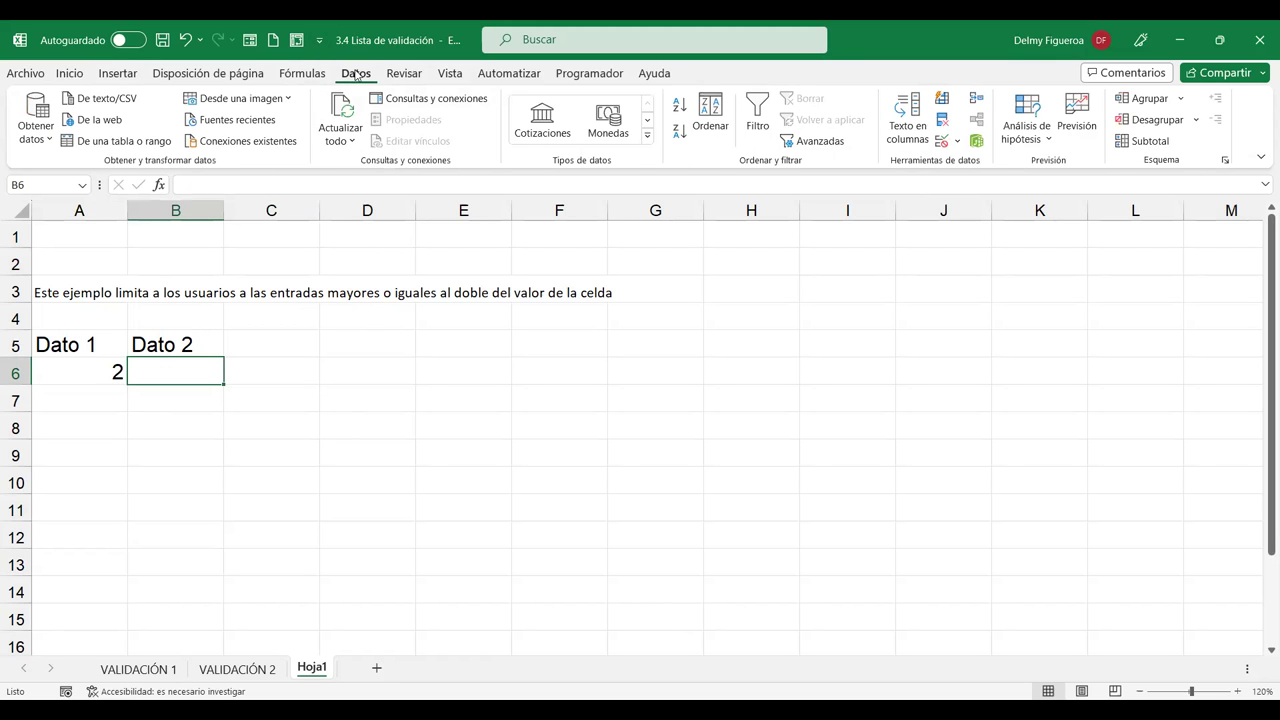
left_click(940, 143)
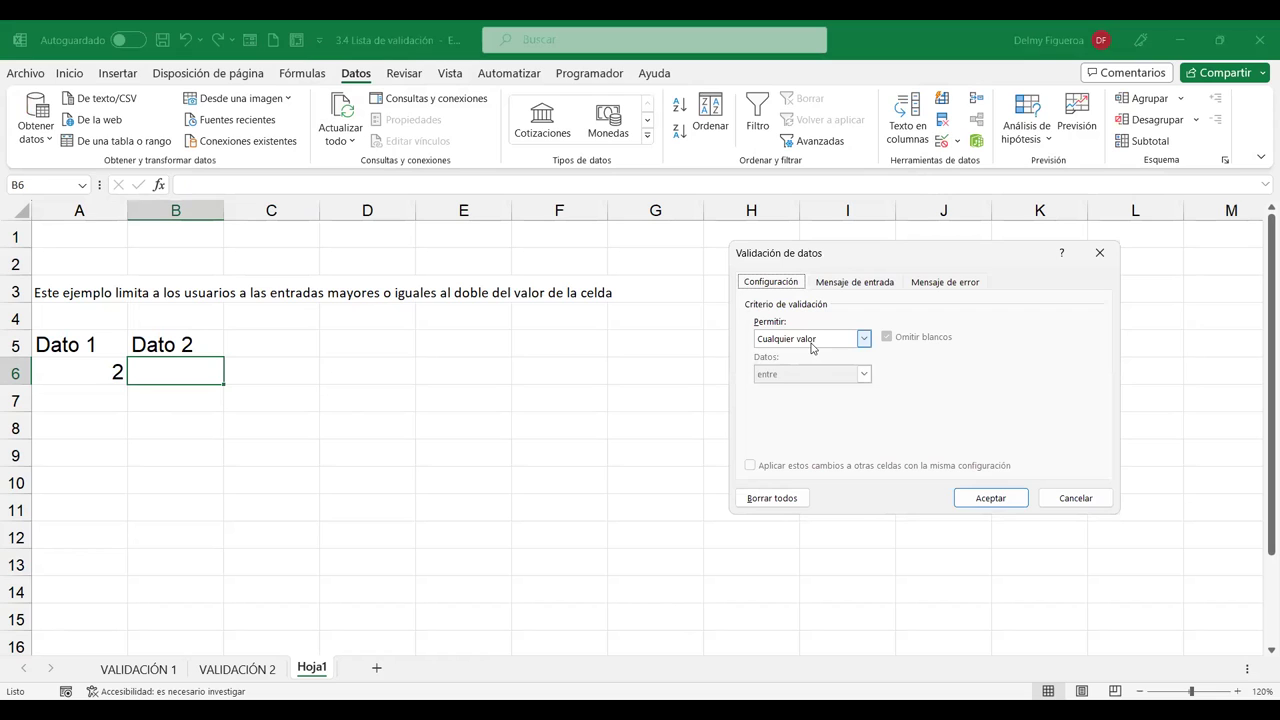
left_click(812, 340)
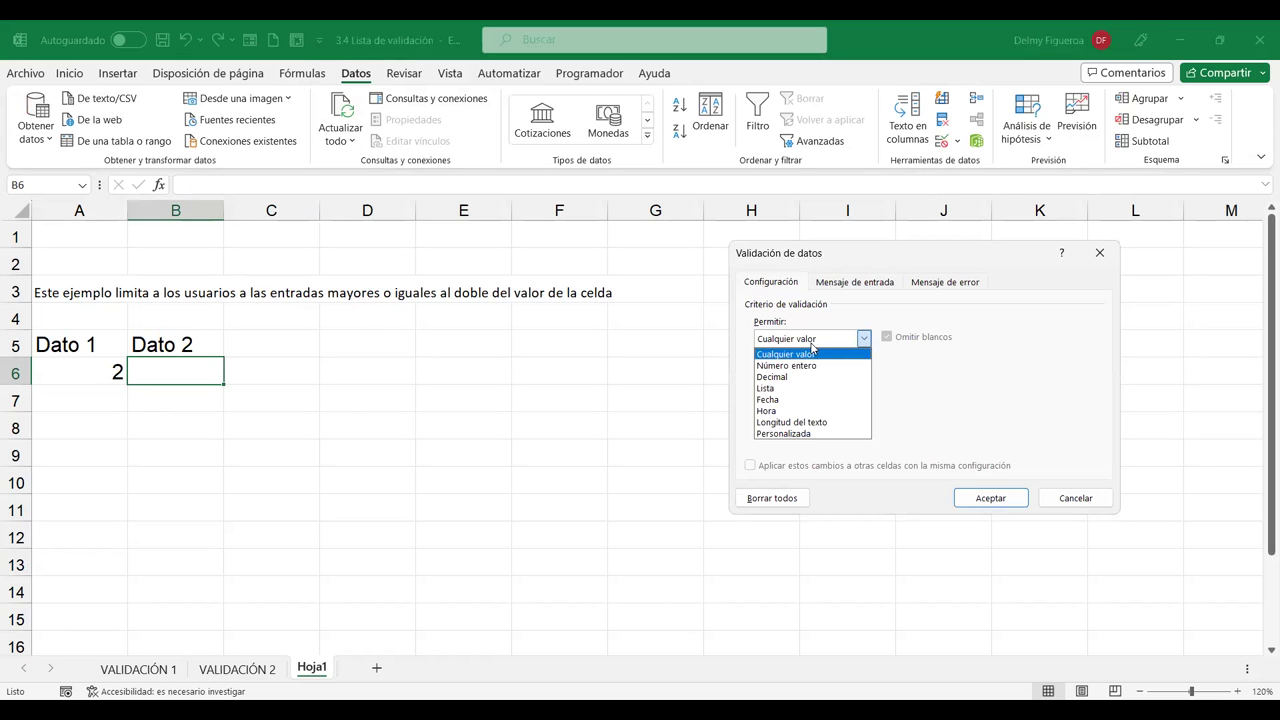
left_click(1075, 498)
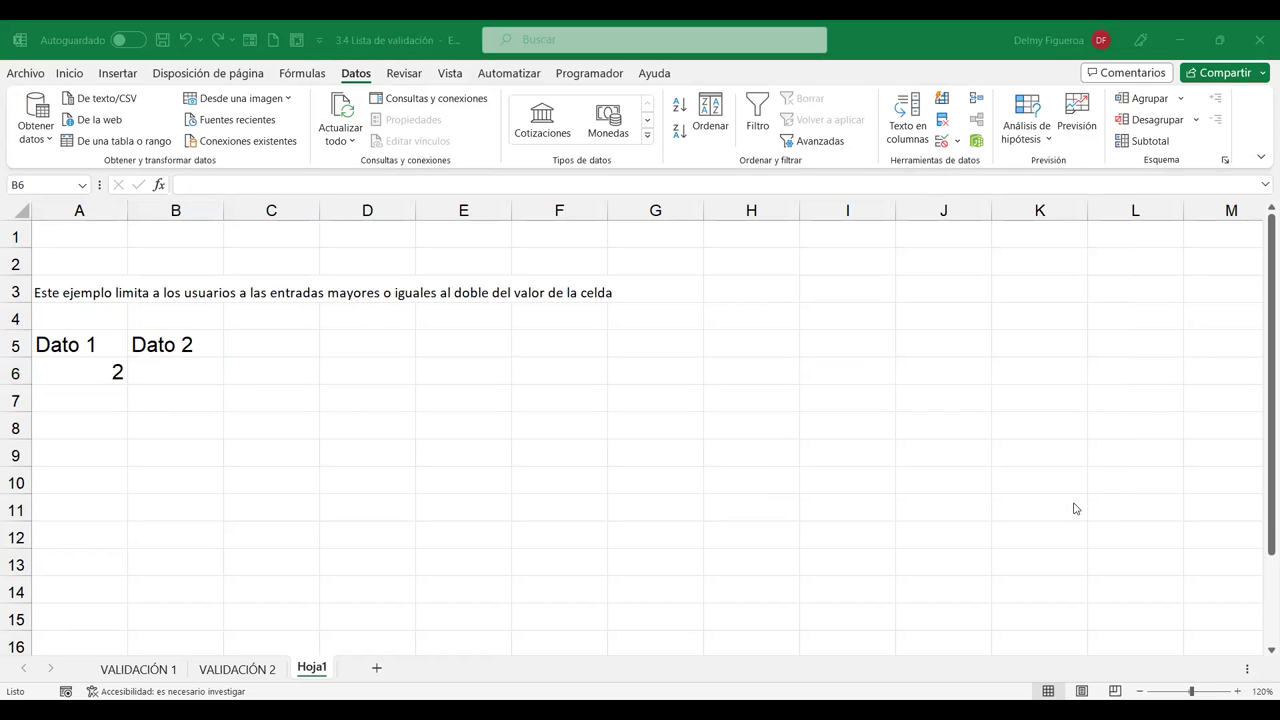
left_click(941, 140)
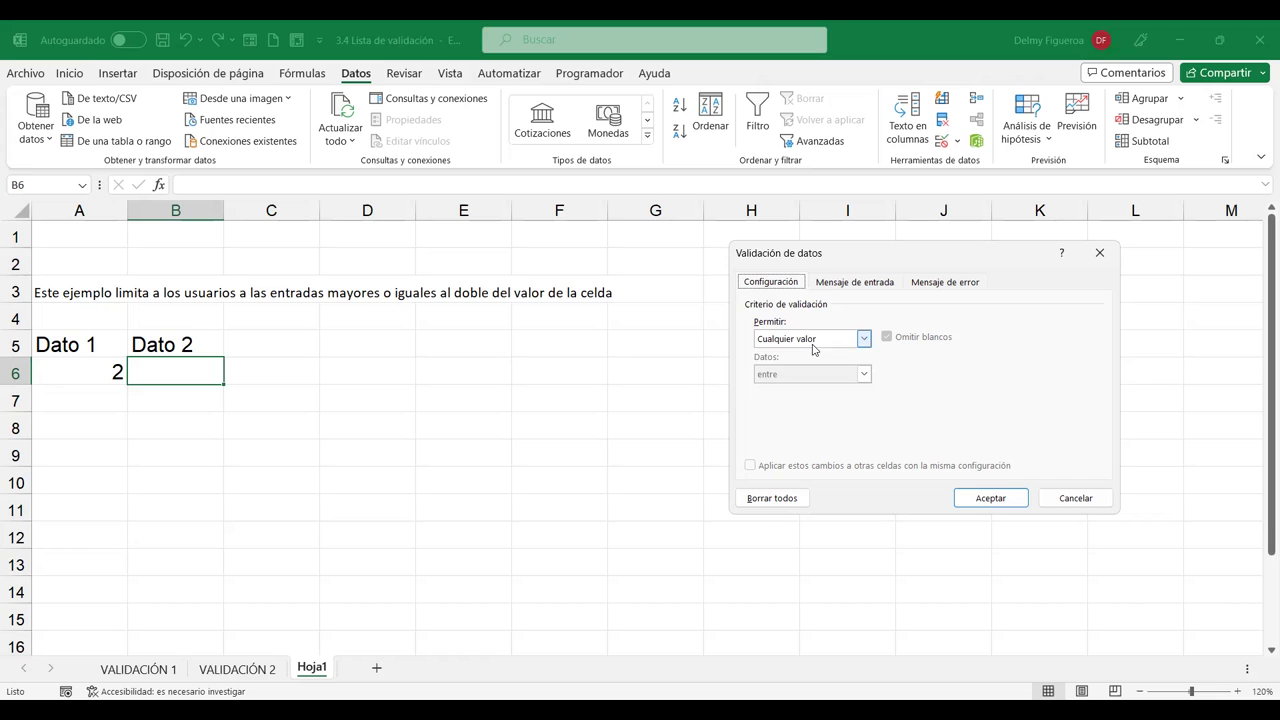
left_click(812, 344)
left_click(806, 366)
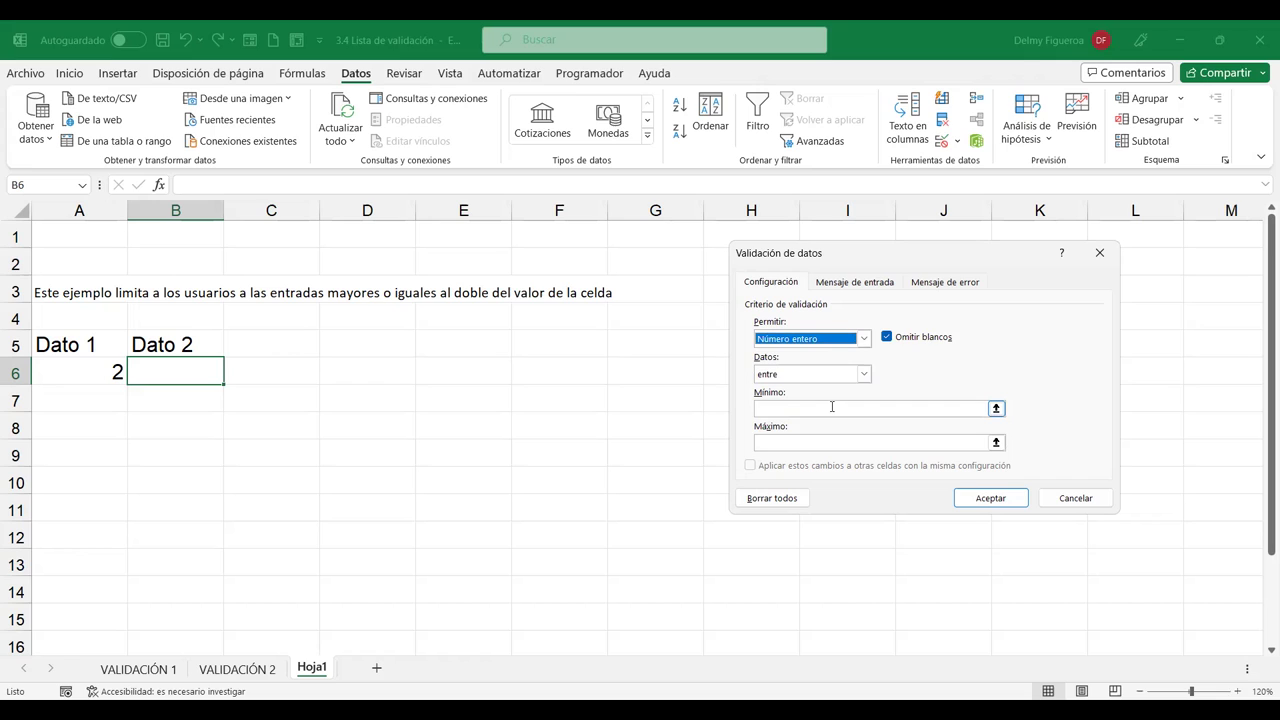
left_click(1086, 509)
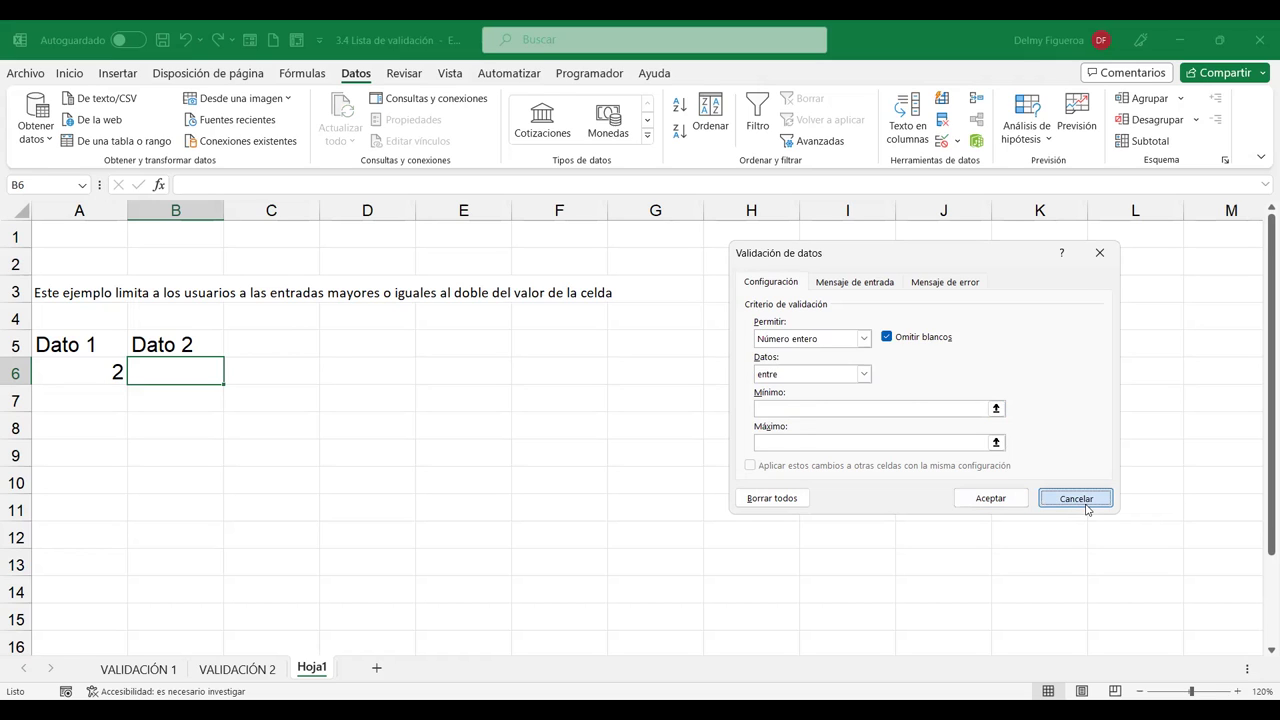
left_click(1086, 509)
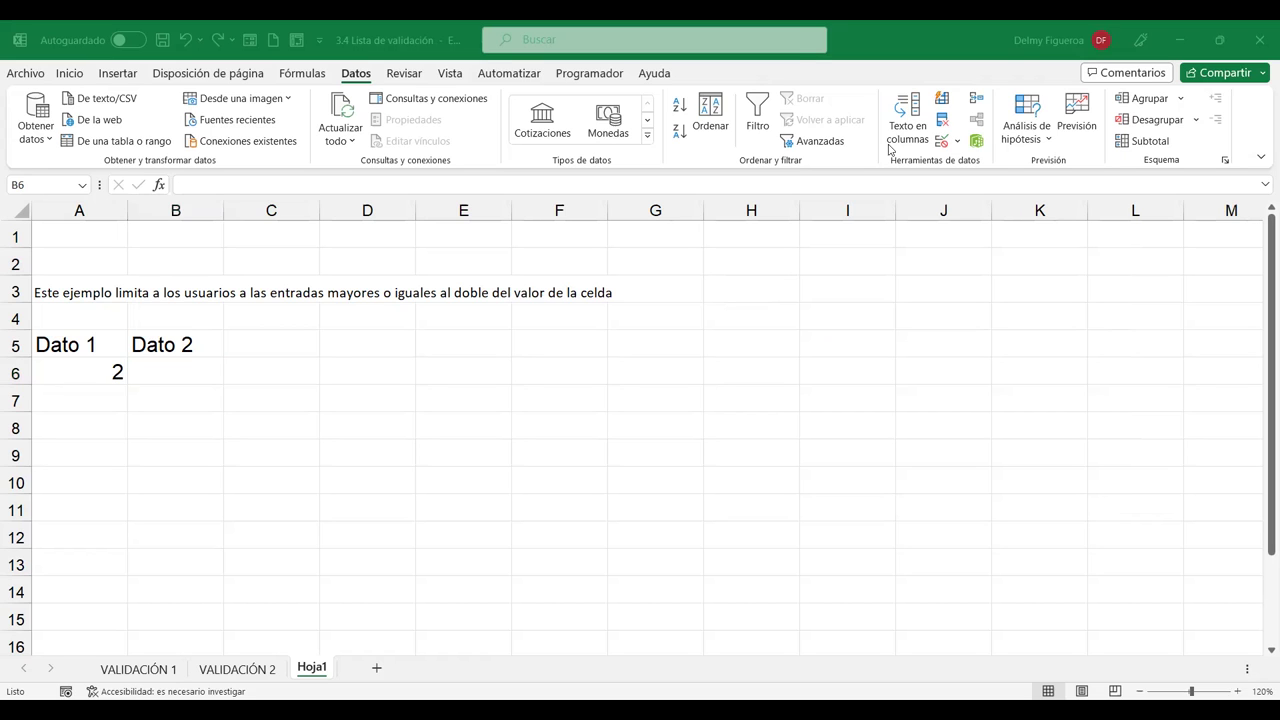
Apply data validation to B6 allowing Número entero, mayor o igual que, with the minimum =A6*2.
key("alt+d")
key("l")
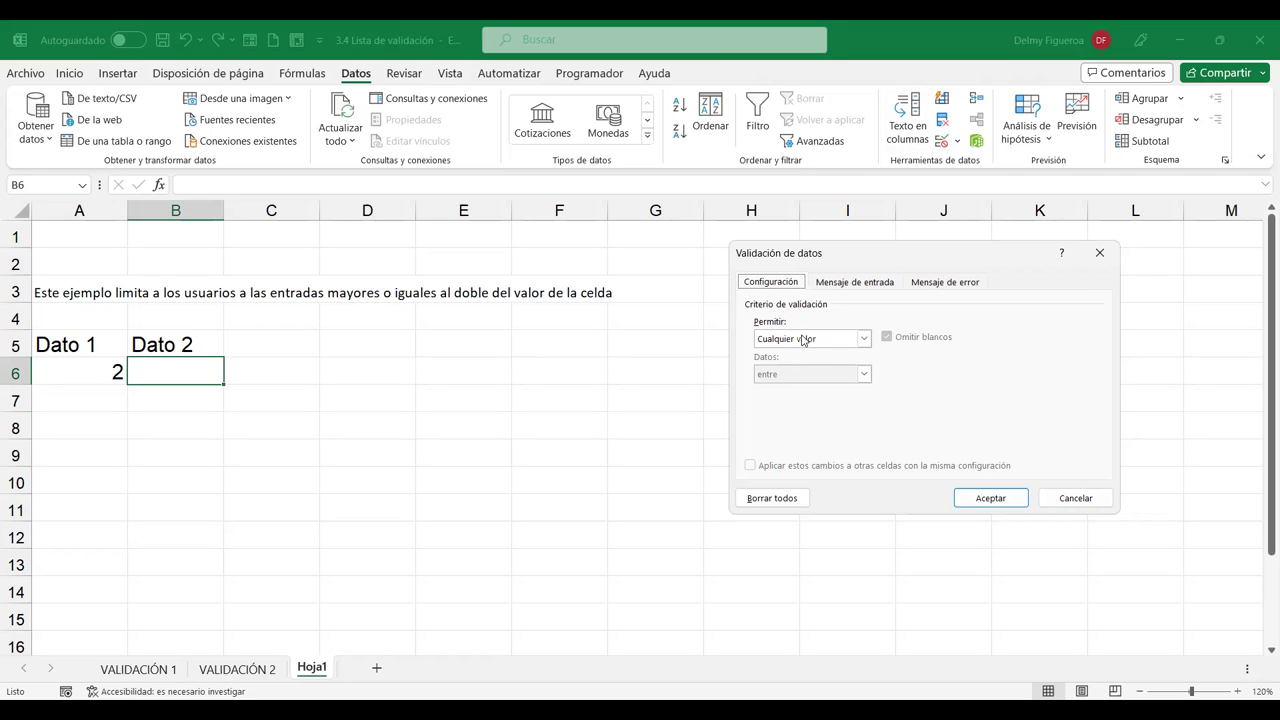
left_click(806, 340)
left_click(811, 367)
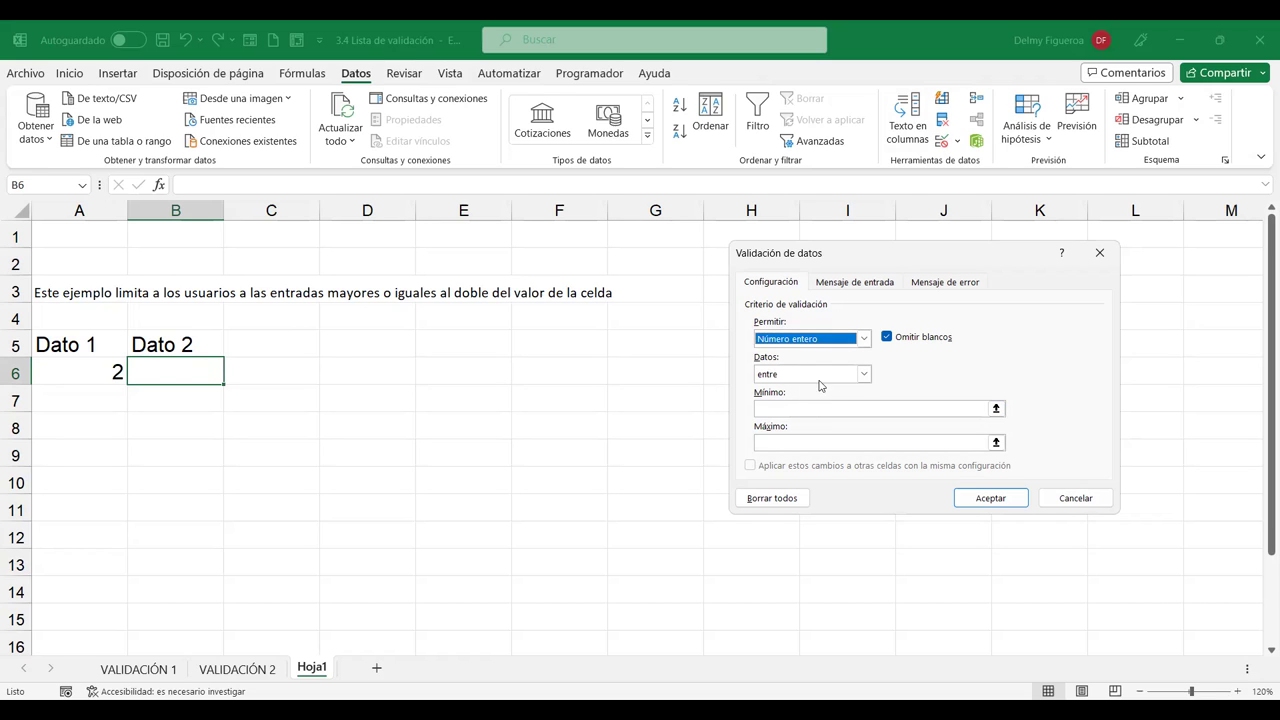
left_click(864, 375)
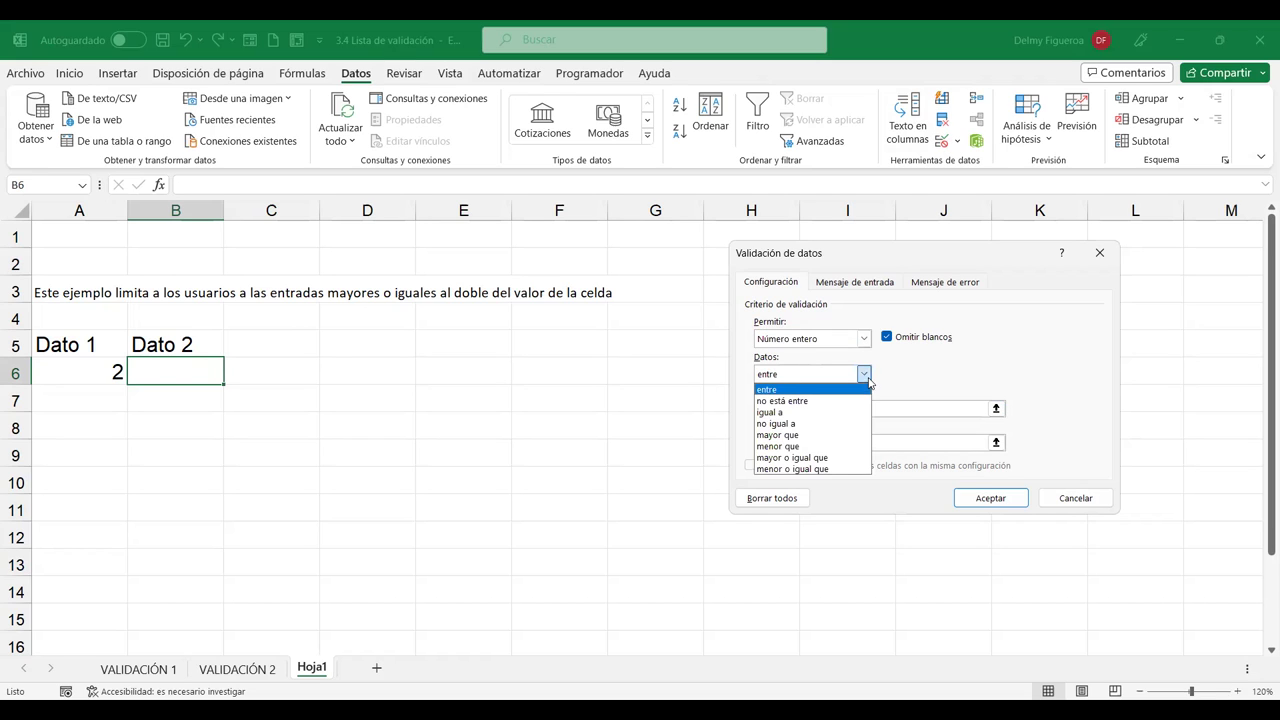
left_click(818, 458)
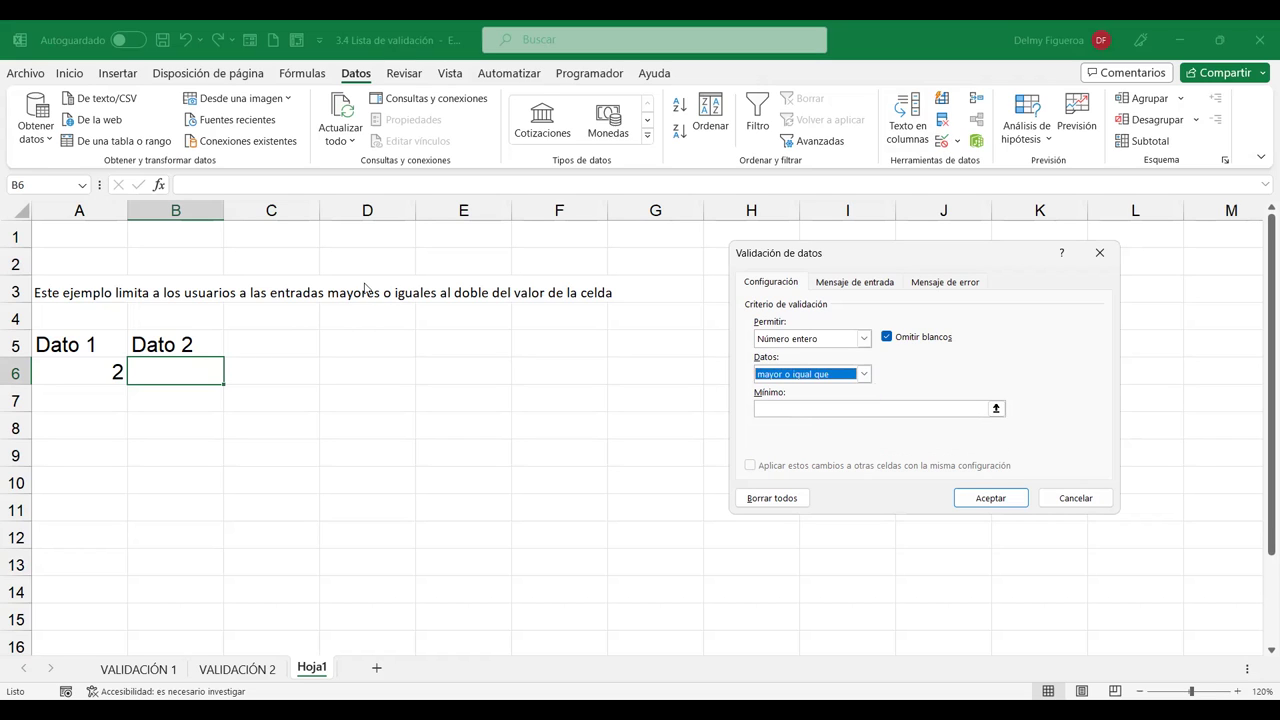
left_click(845, 408)
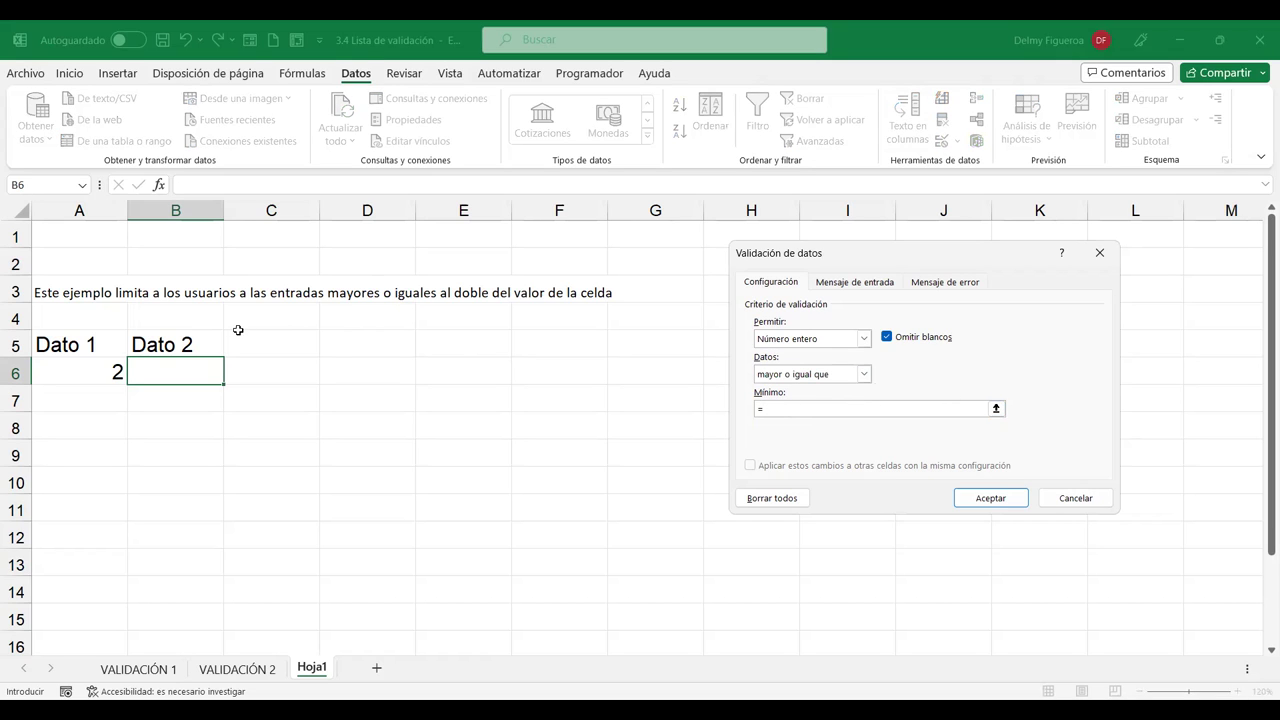
left_click(80, 369)
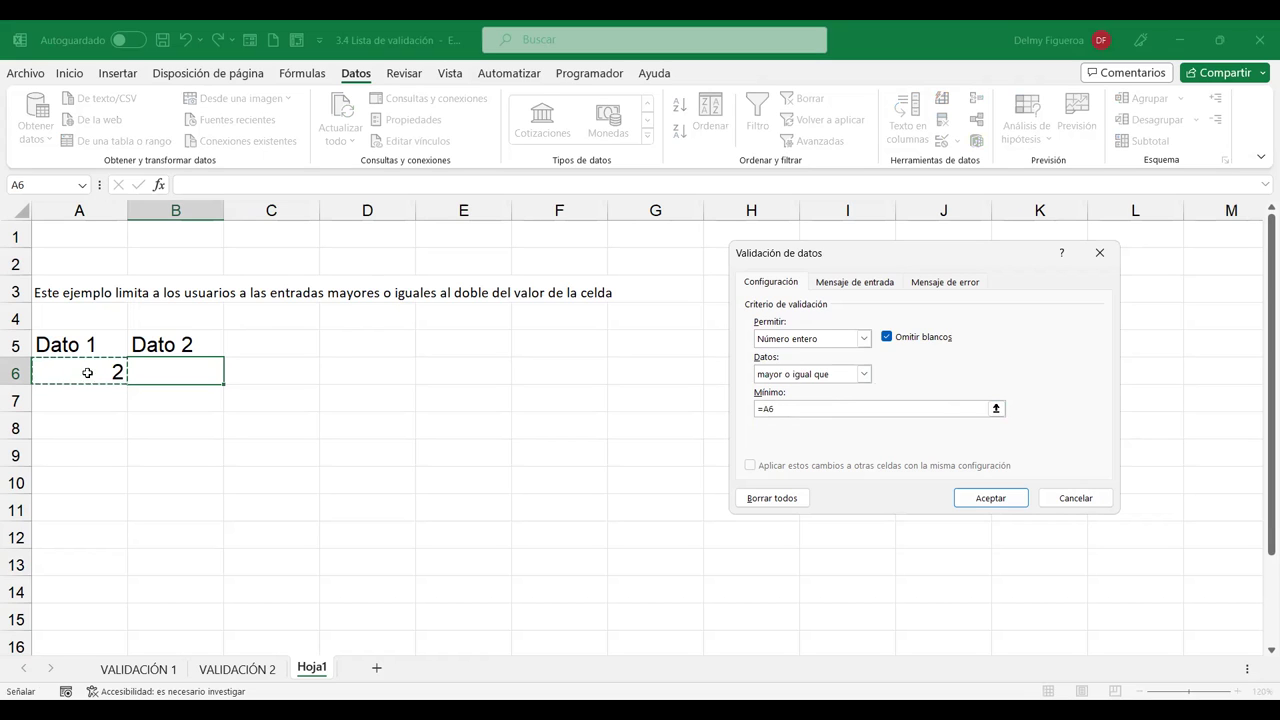
type("*2")
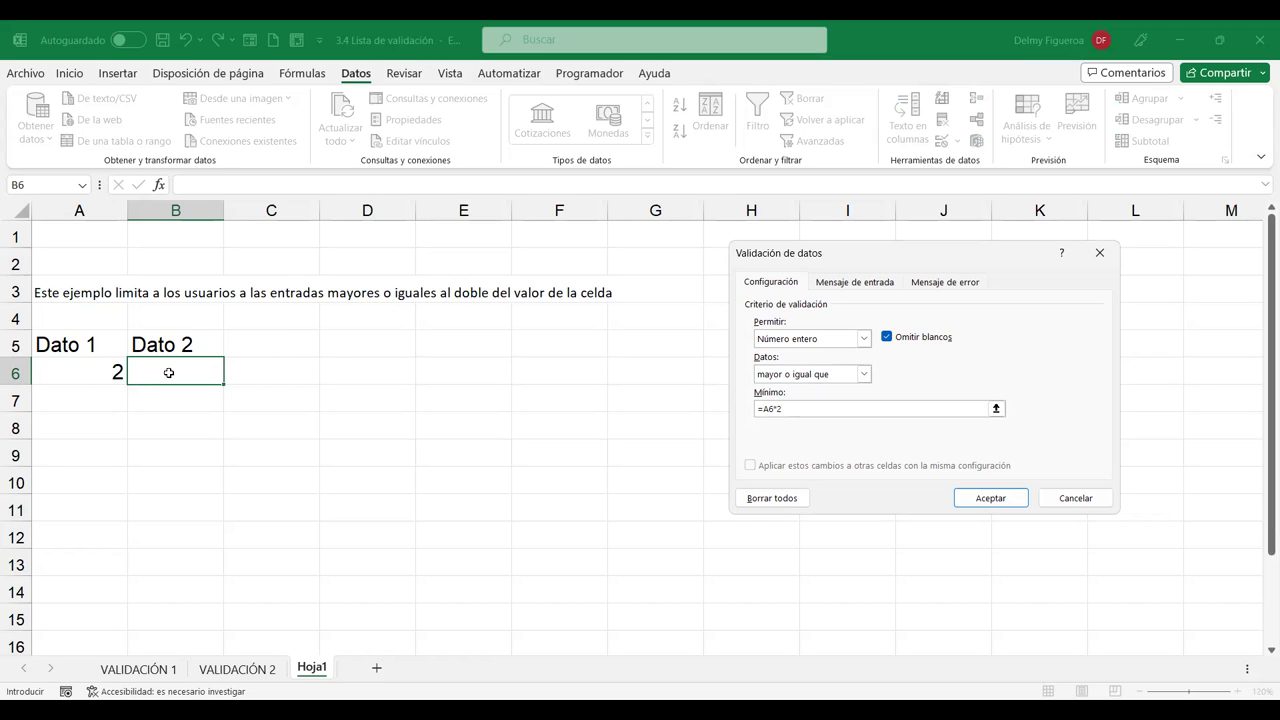
left_click(1002, 499)
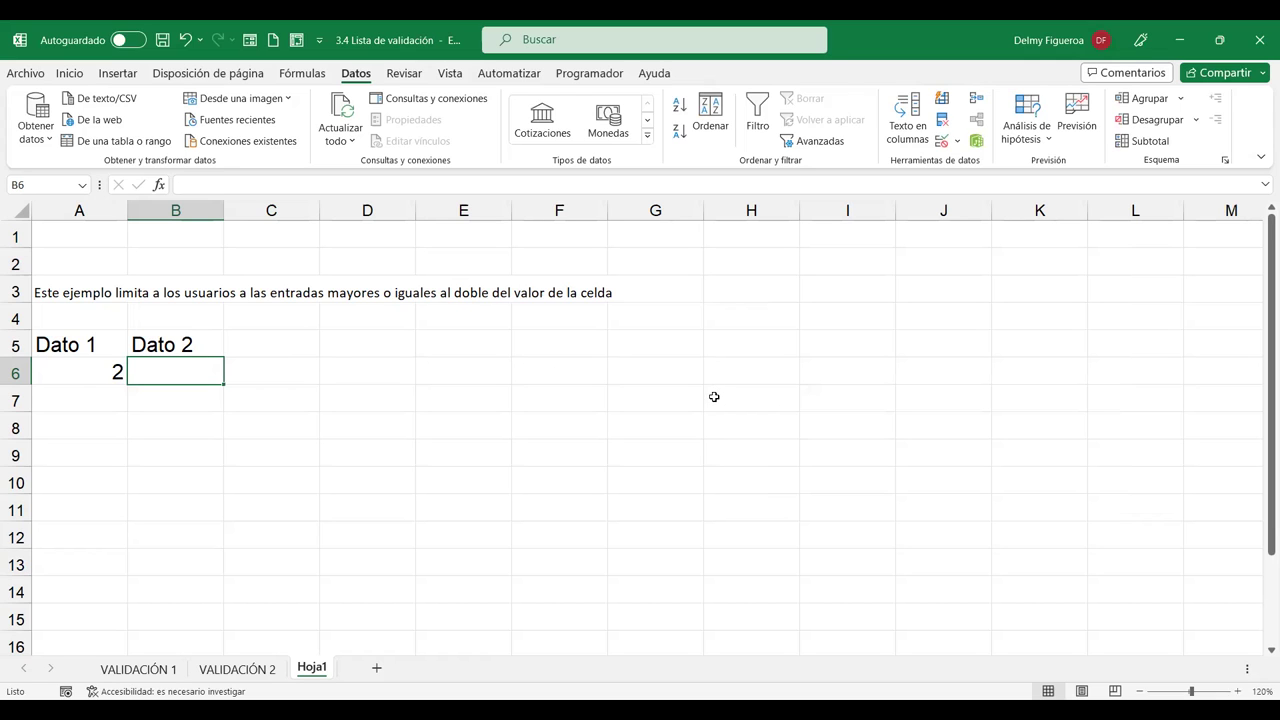
Test the validation rule by trying to enter 1 and 2 in cell B6, cancelling each entry.
type("1")
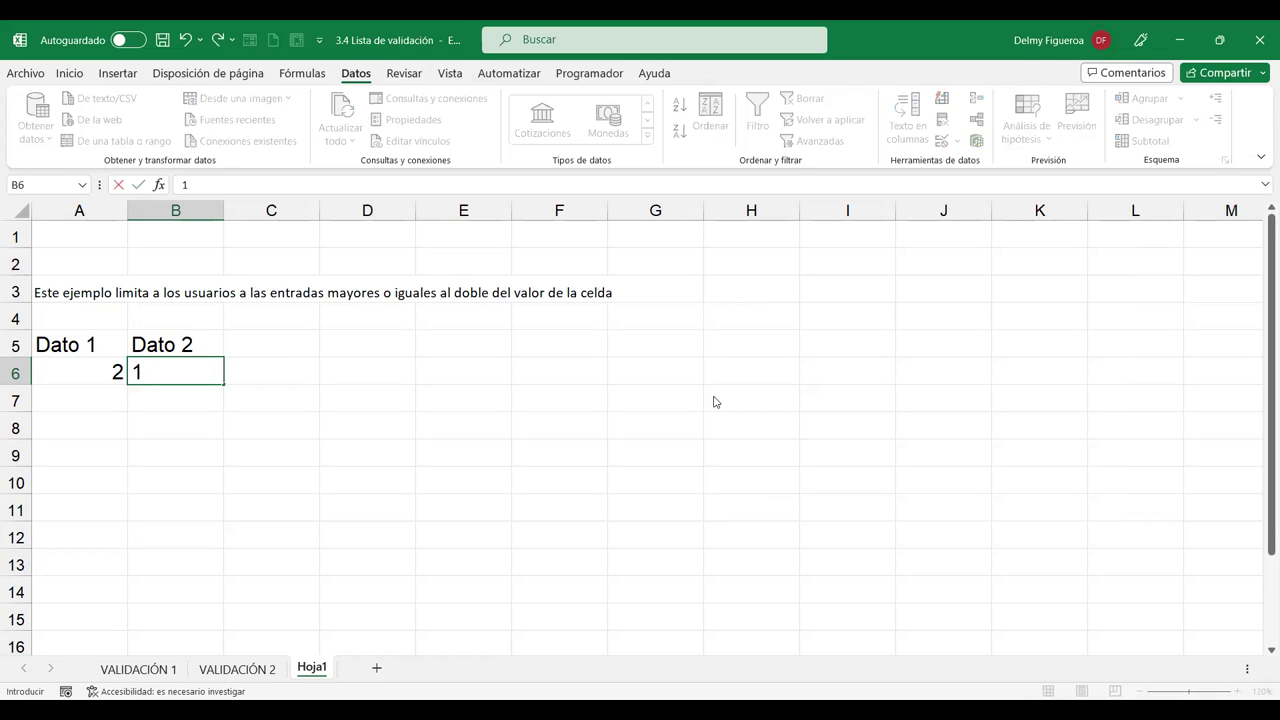
key("Return")
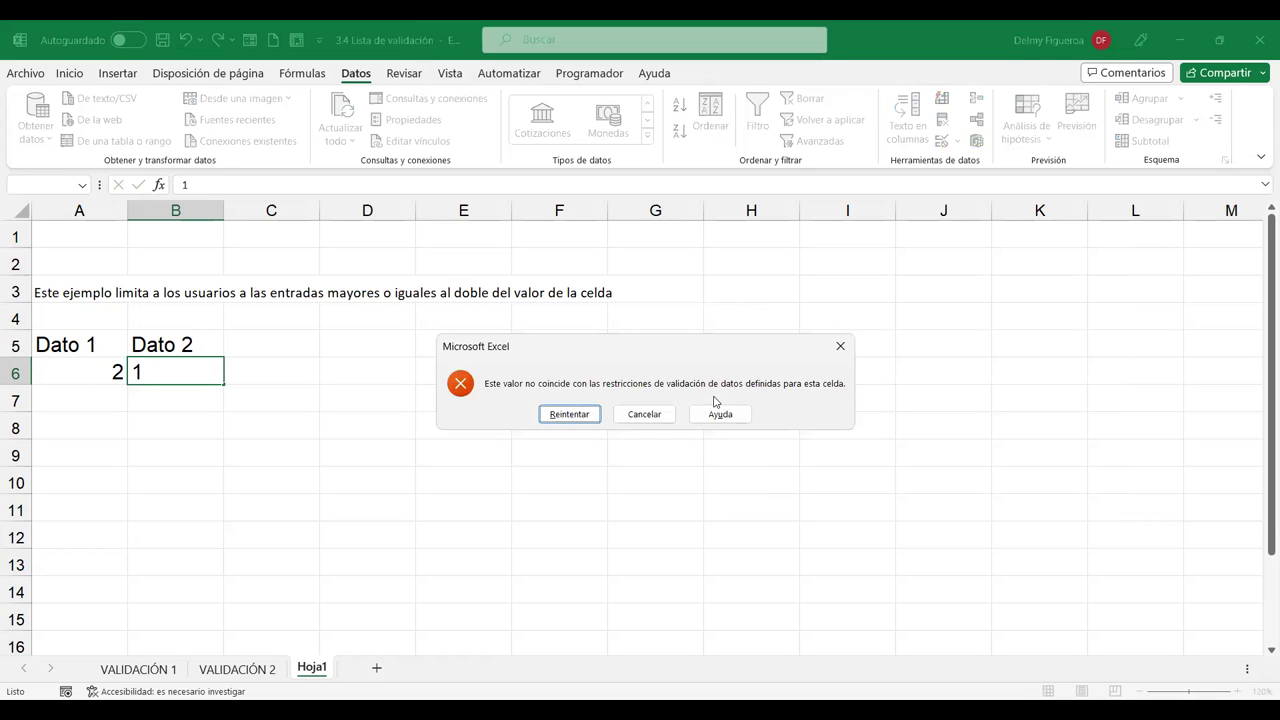
left_click(645, 414)
left_click(208, 370)
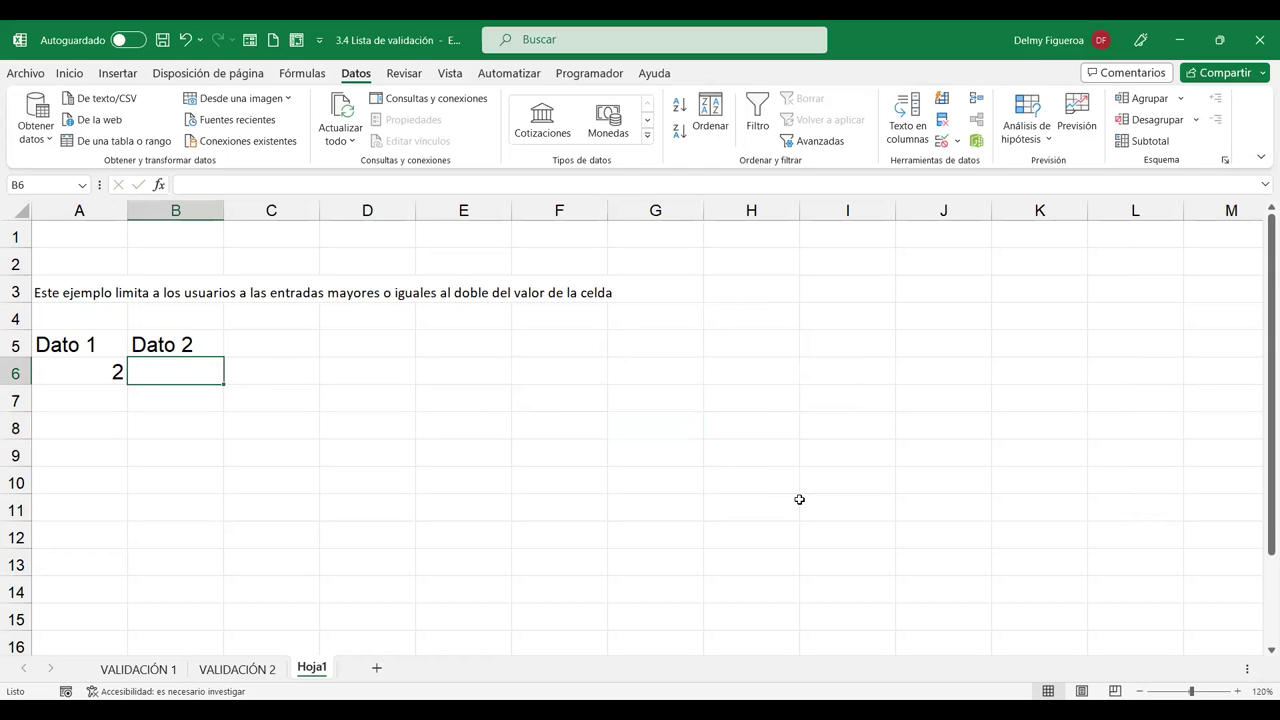
type("2")
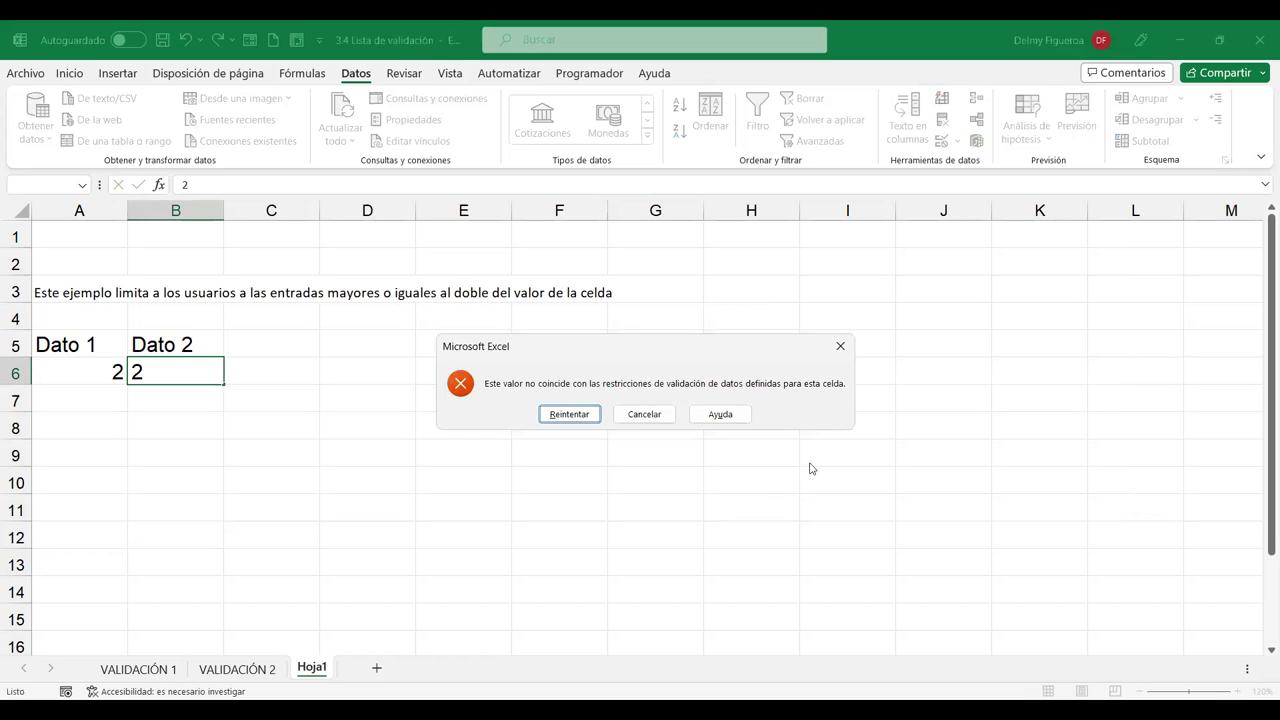
left_click(644, 414)
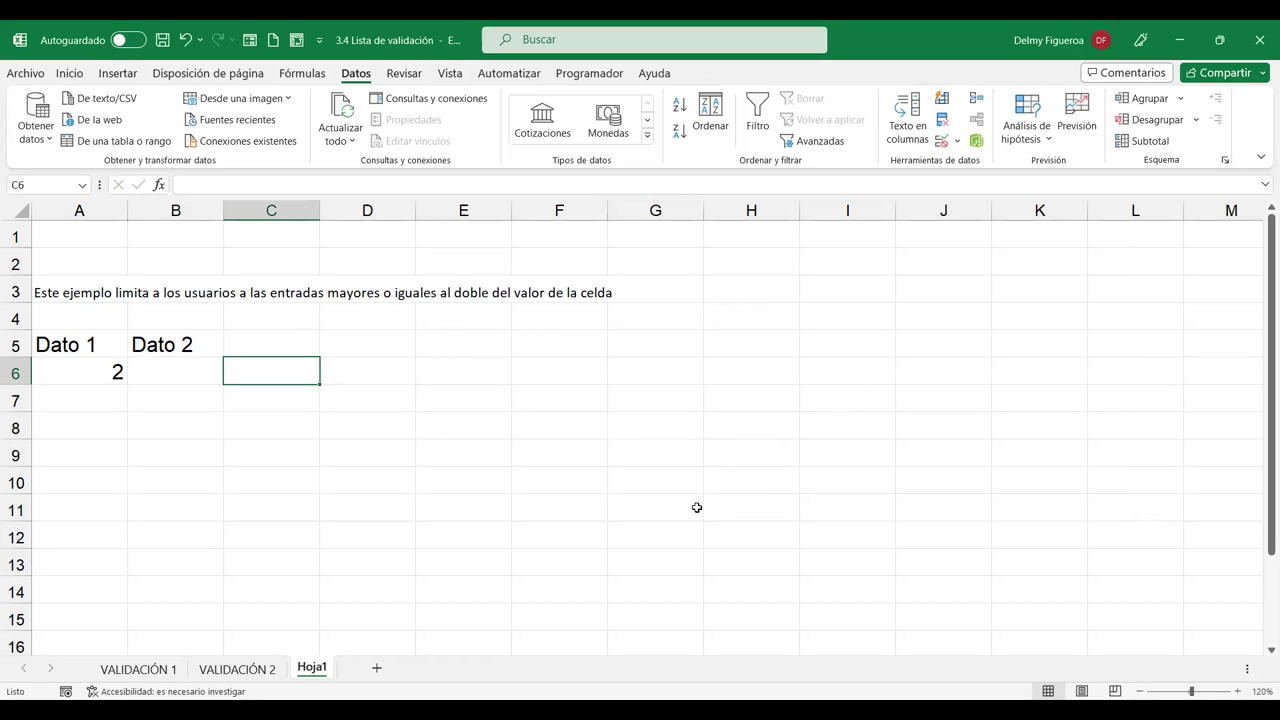
Review the data validation criteria of cell B6 and close them without changes.
left_click(196, 370)
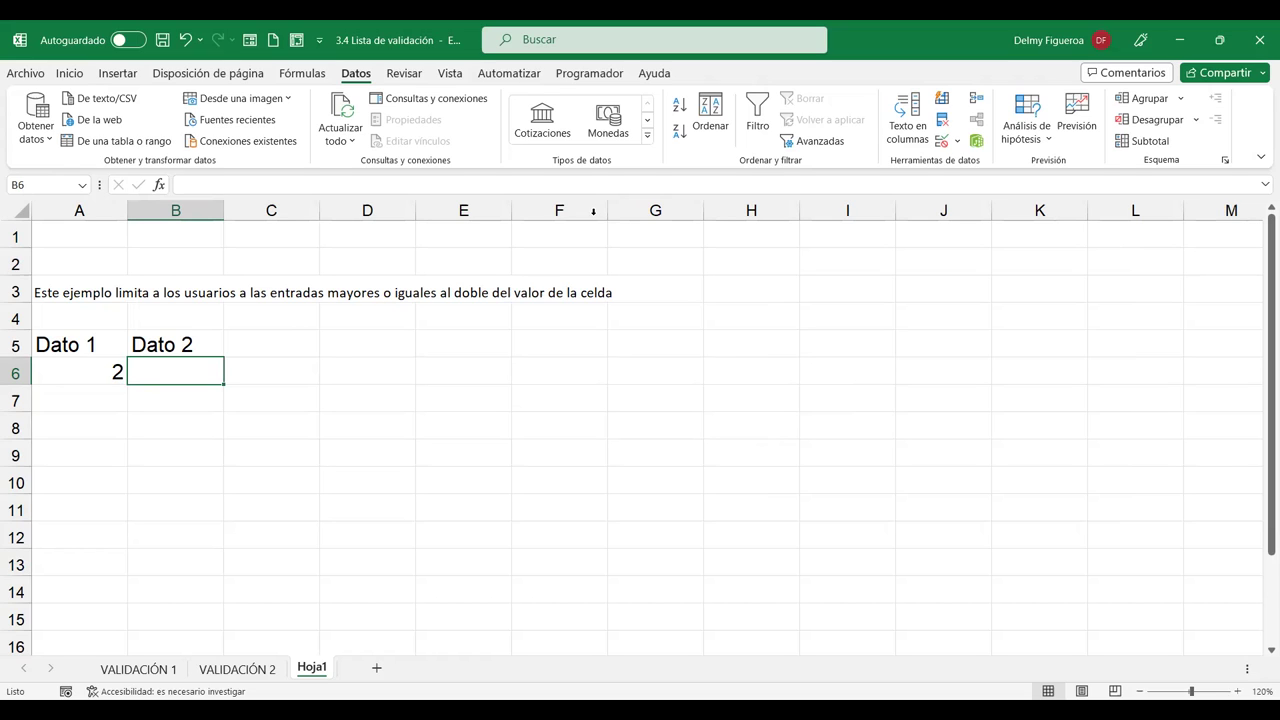
left_click(821, 139)
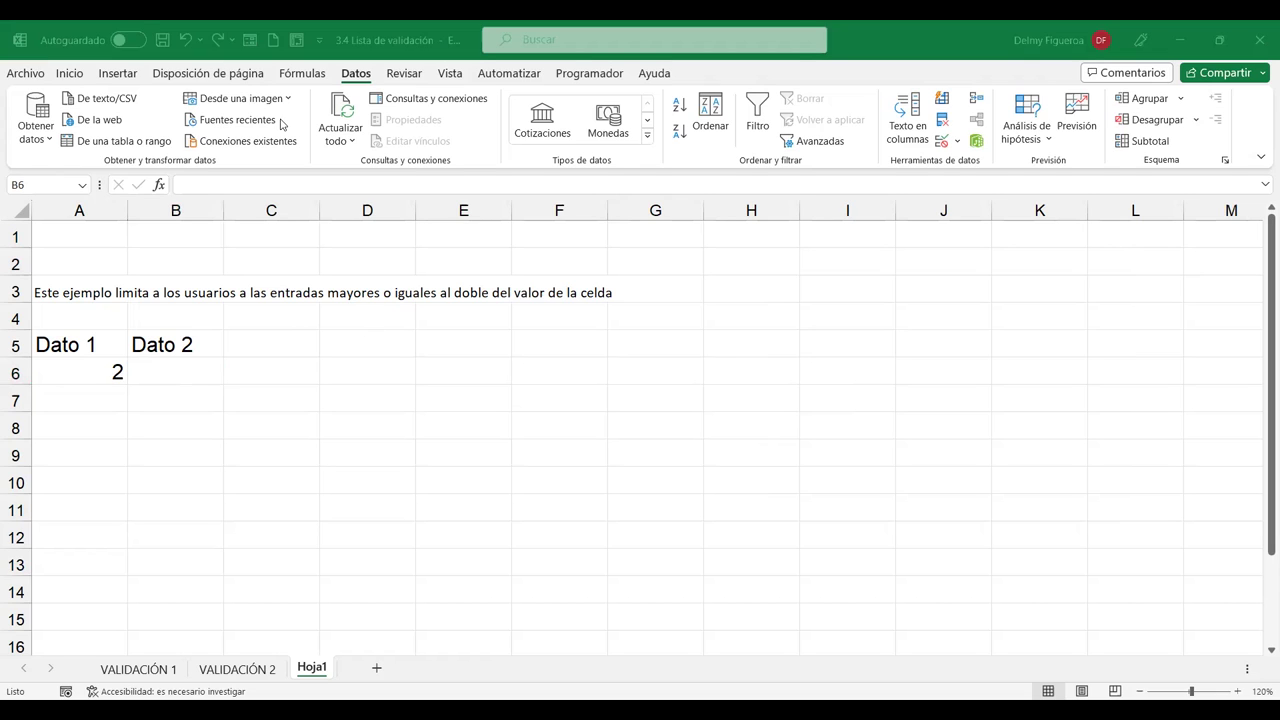
key("Escape")
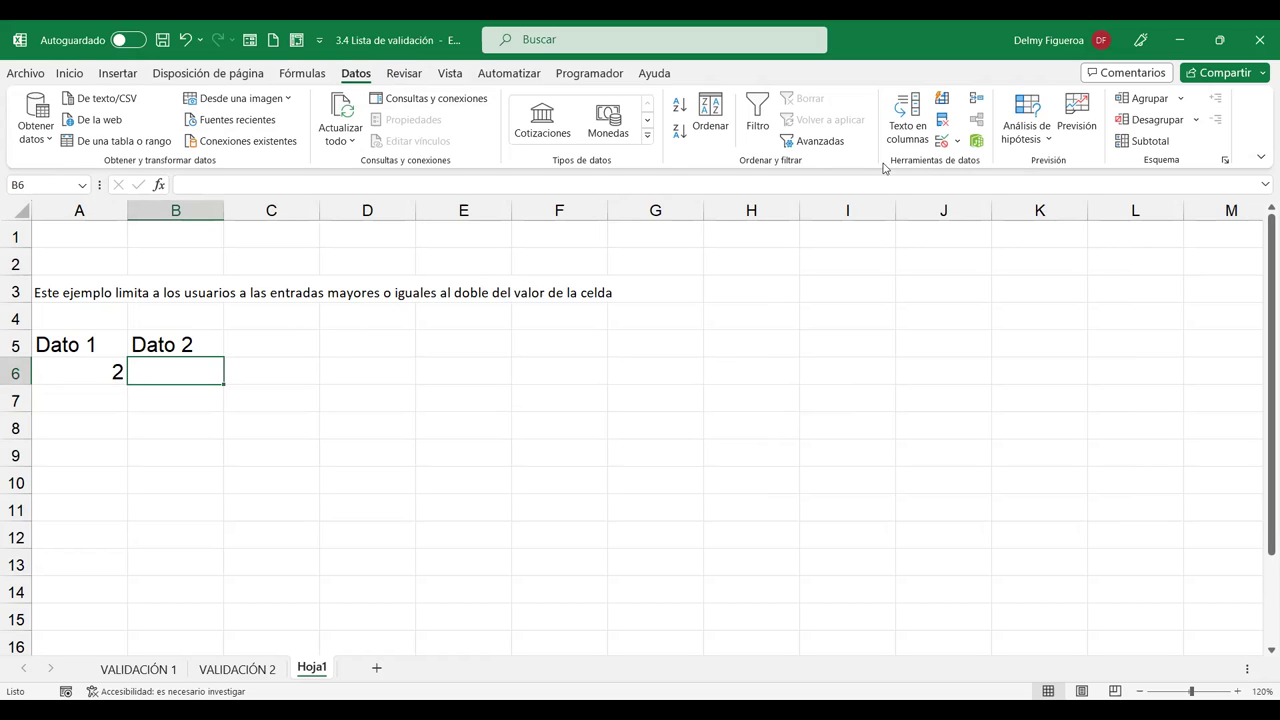
left_click(942, 141)
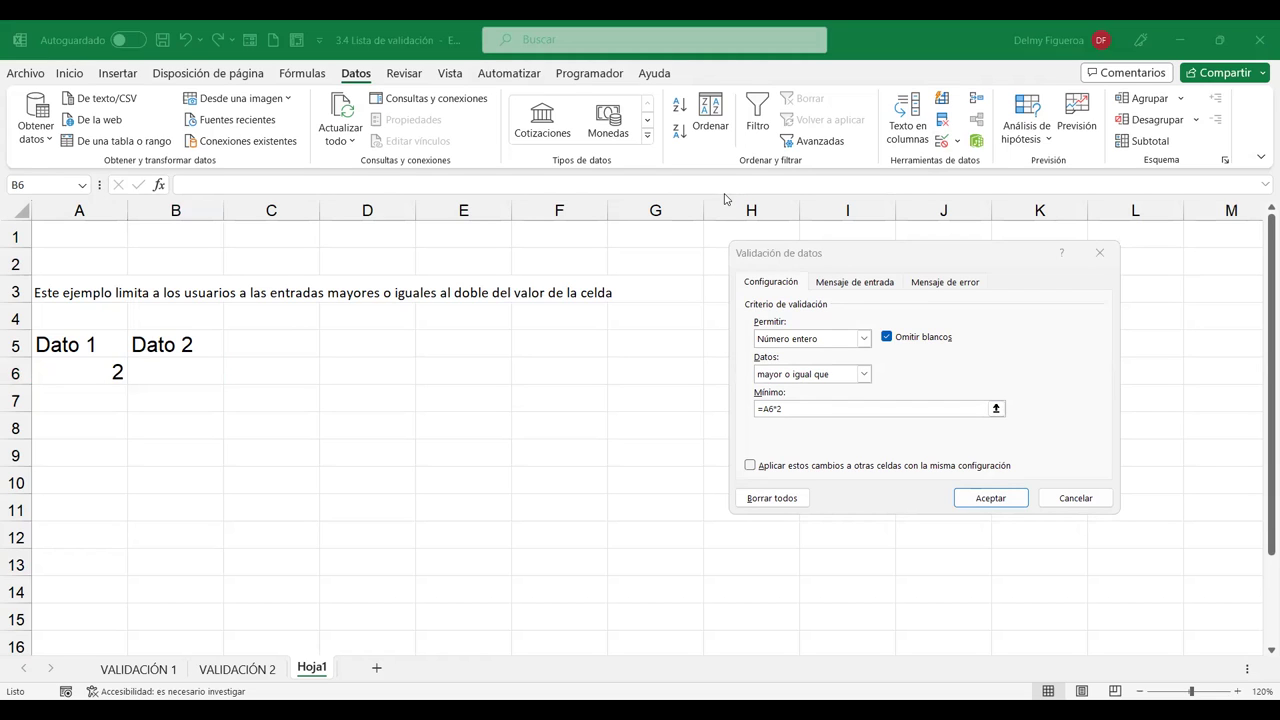
left_click(1083, 498)
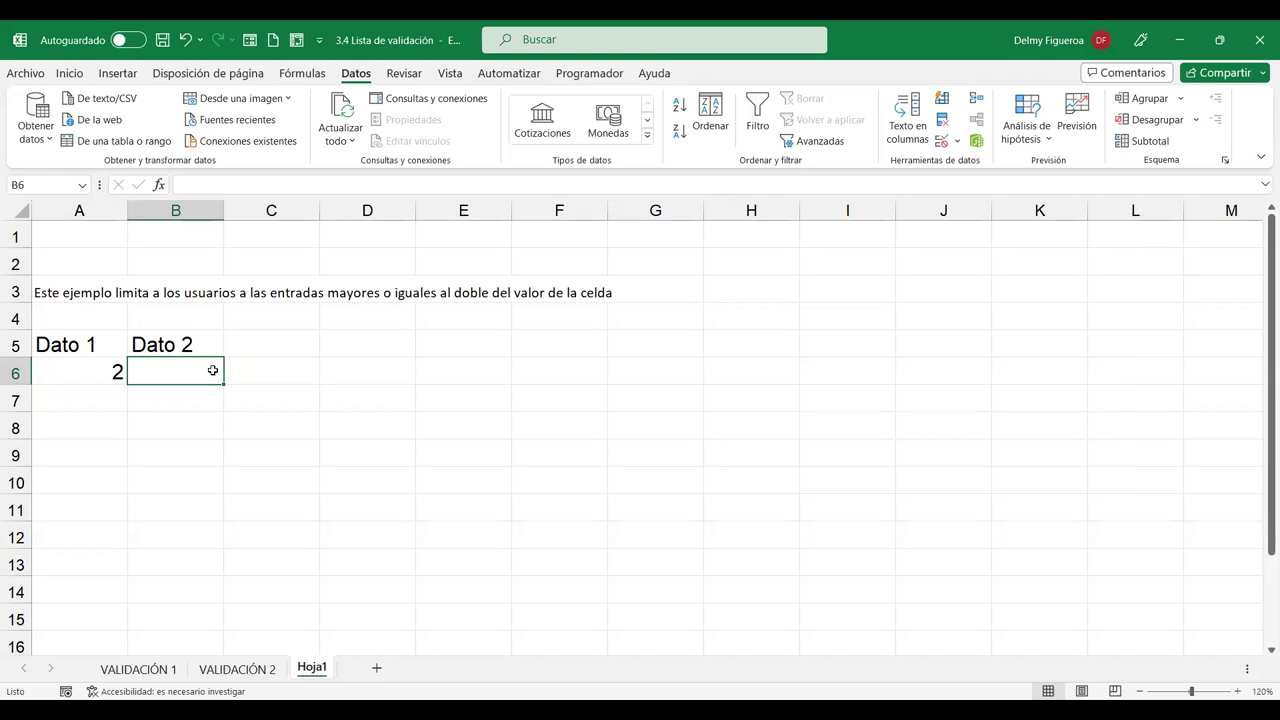
Try to enter 3 in cell B6 against the validation rule and dismiss the entry.
type("3")
key("Return")
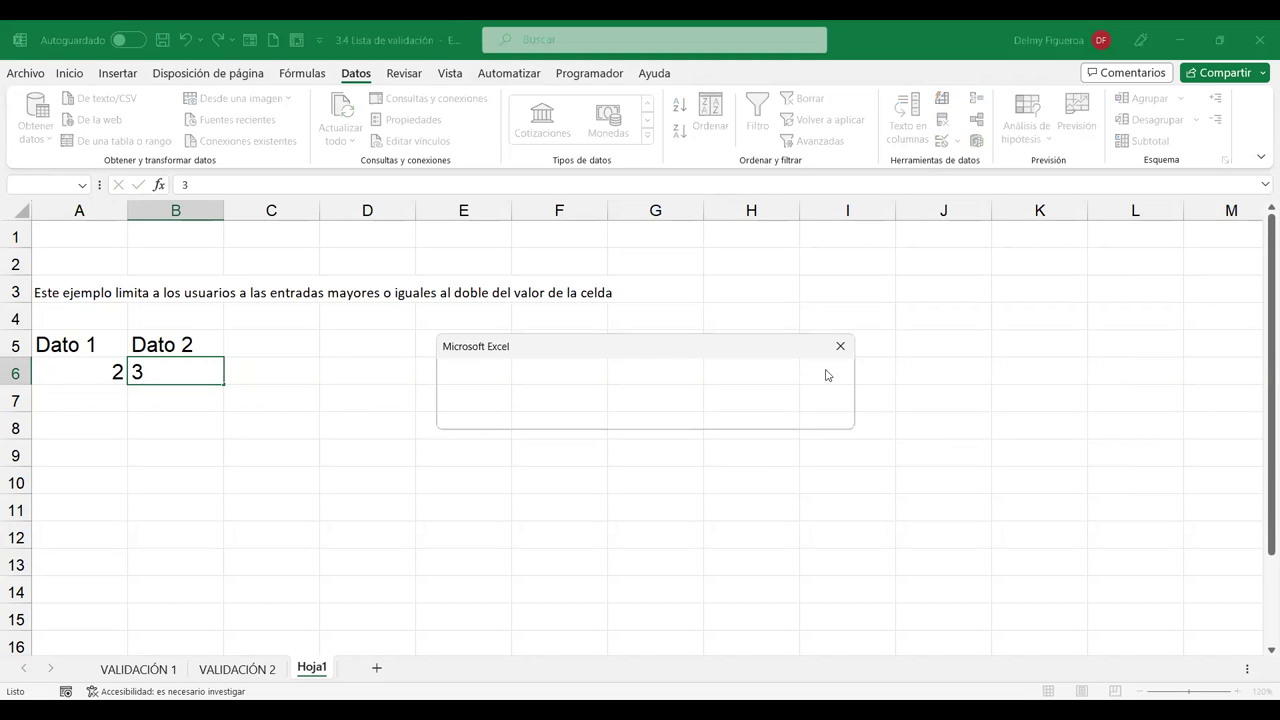
left_click(841, 348)
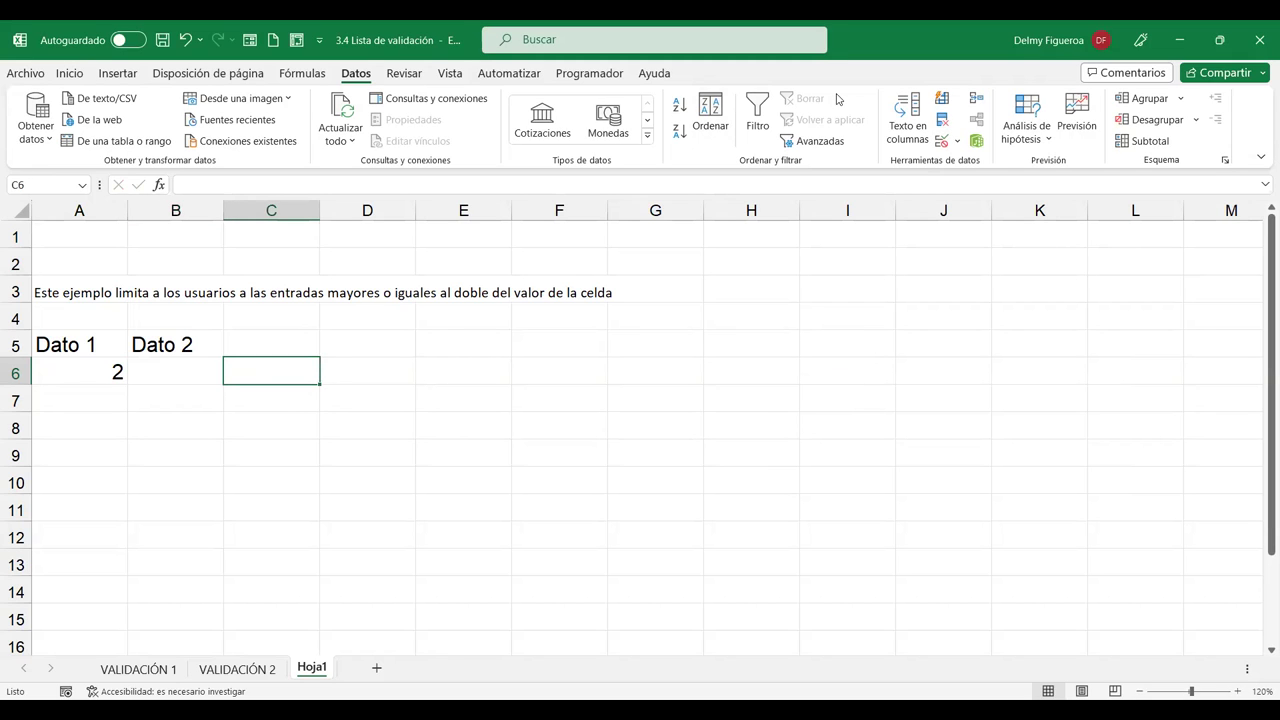
Enter 4 as the Dato 2 value in cell B6.
left_click(164, 368)
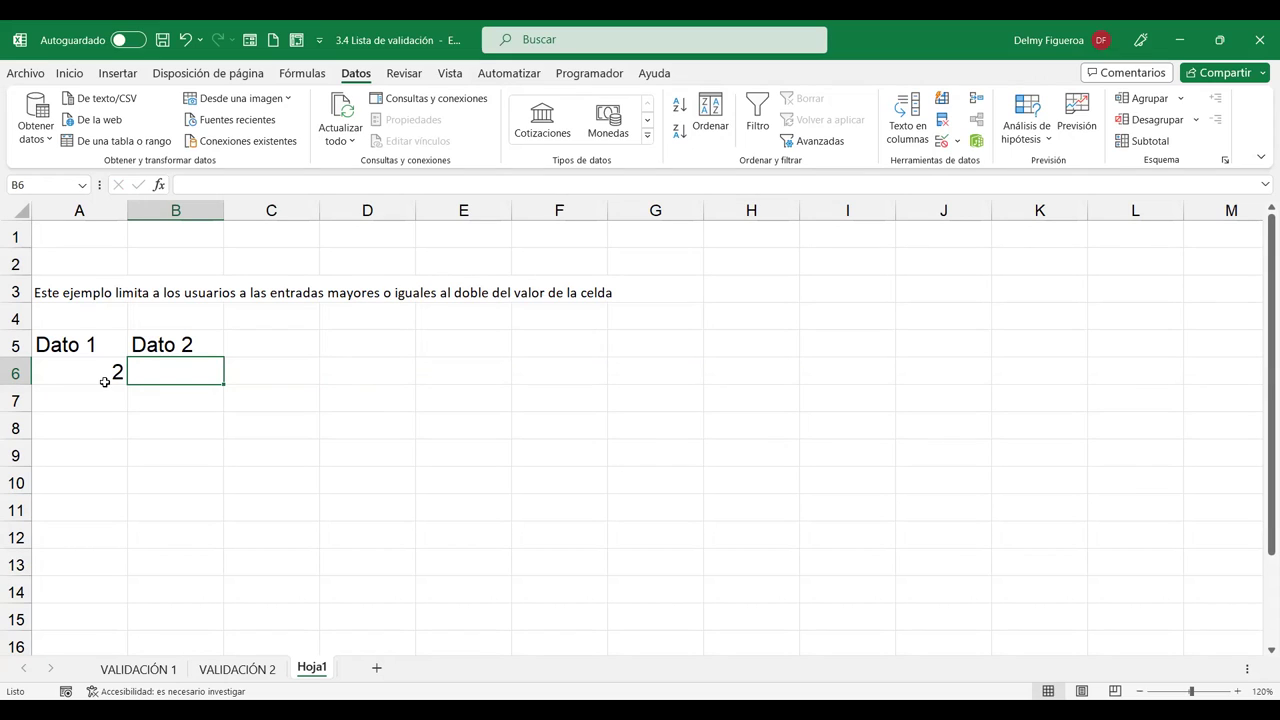
type("4")
key("Tab")
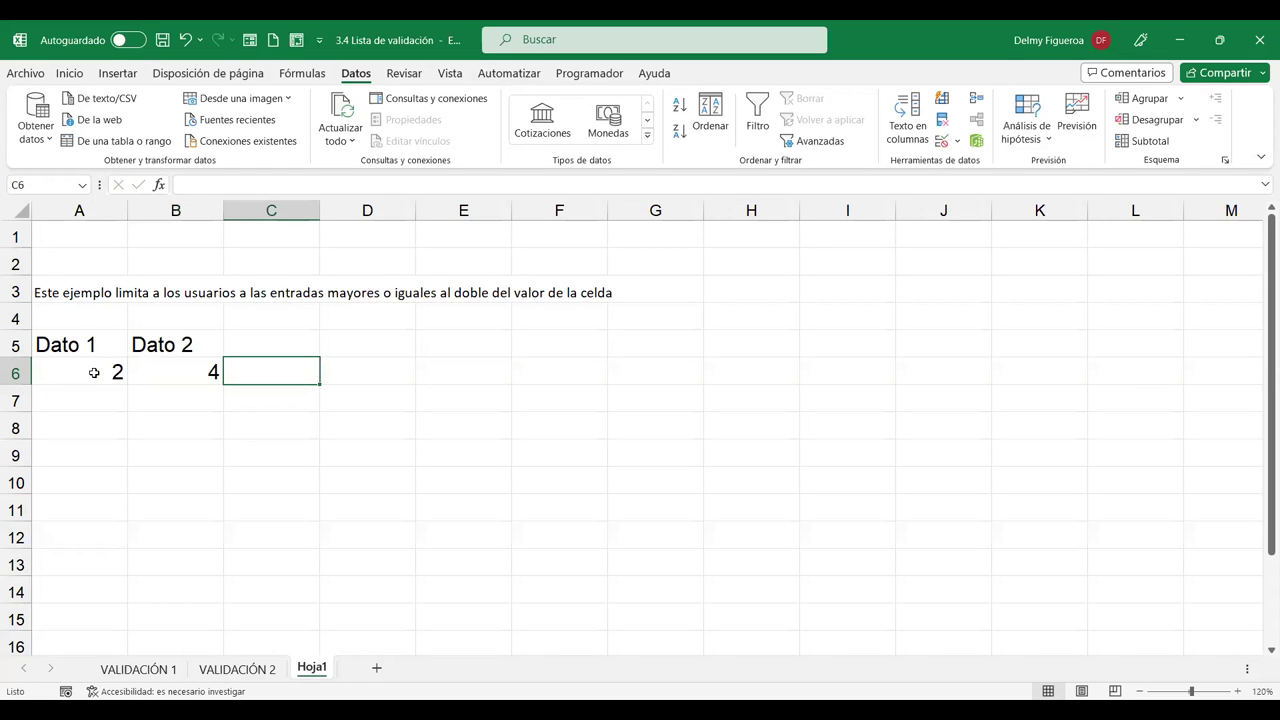
Set the Dato 1 value in cell A6 to 10, and try to enter 4 in cell B6, cancelling that entry.
left_click(99, 372)
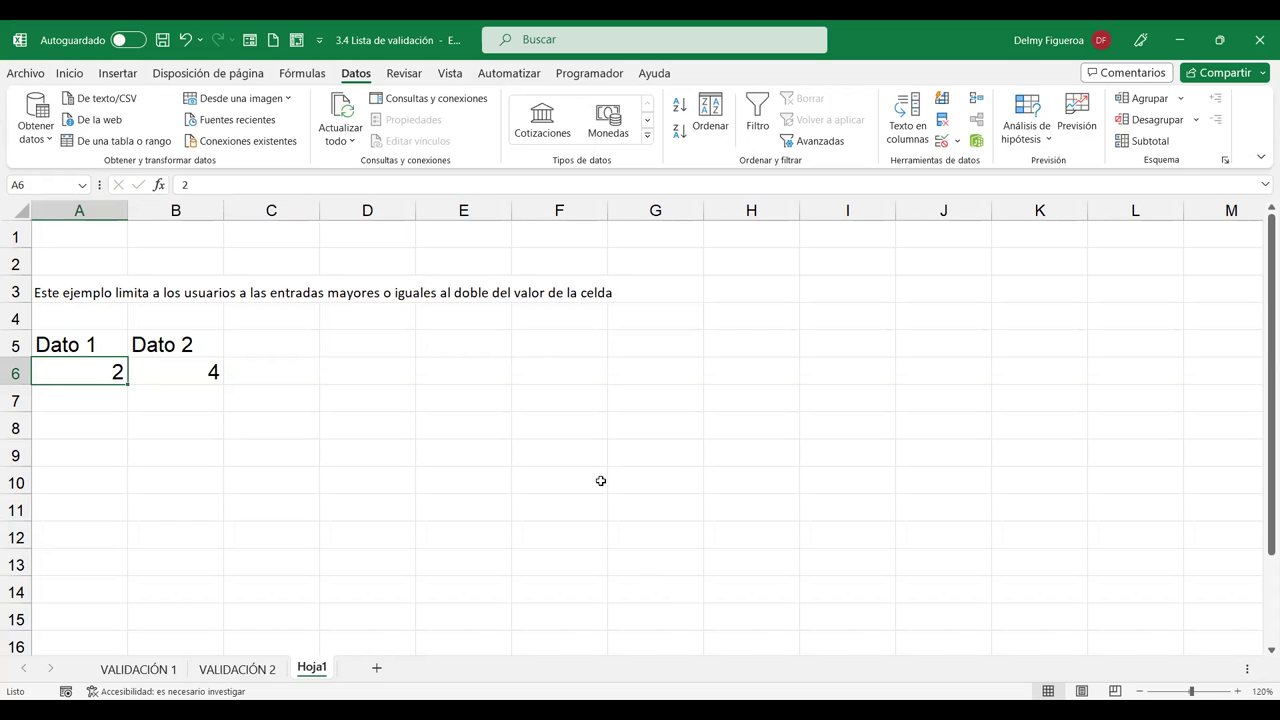
type("10")
key("Tab")
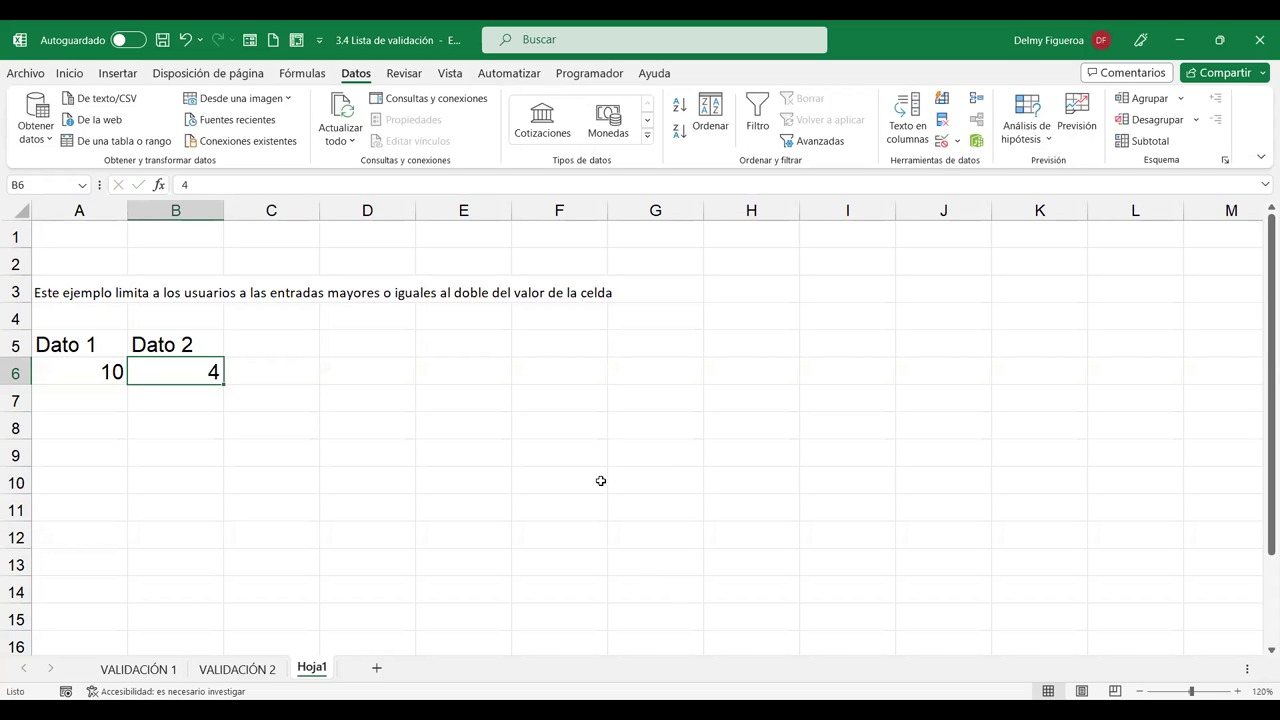
type("4")
key("Return")
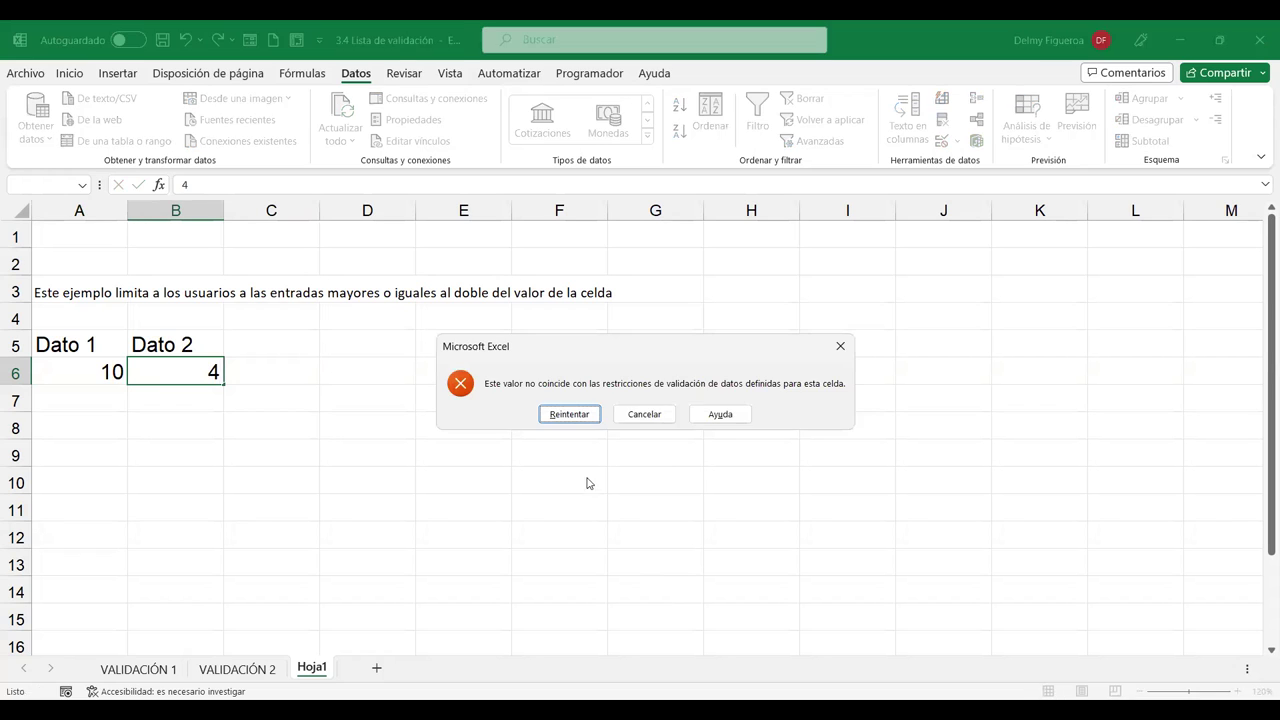
left_click(663, 418)
left_click(190, 368)
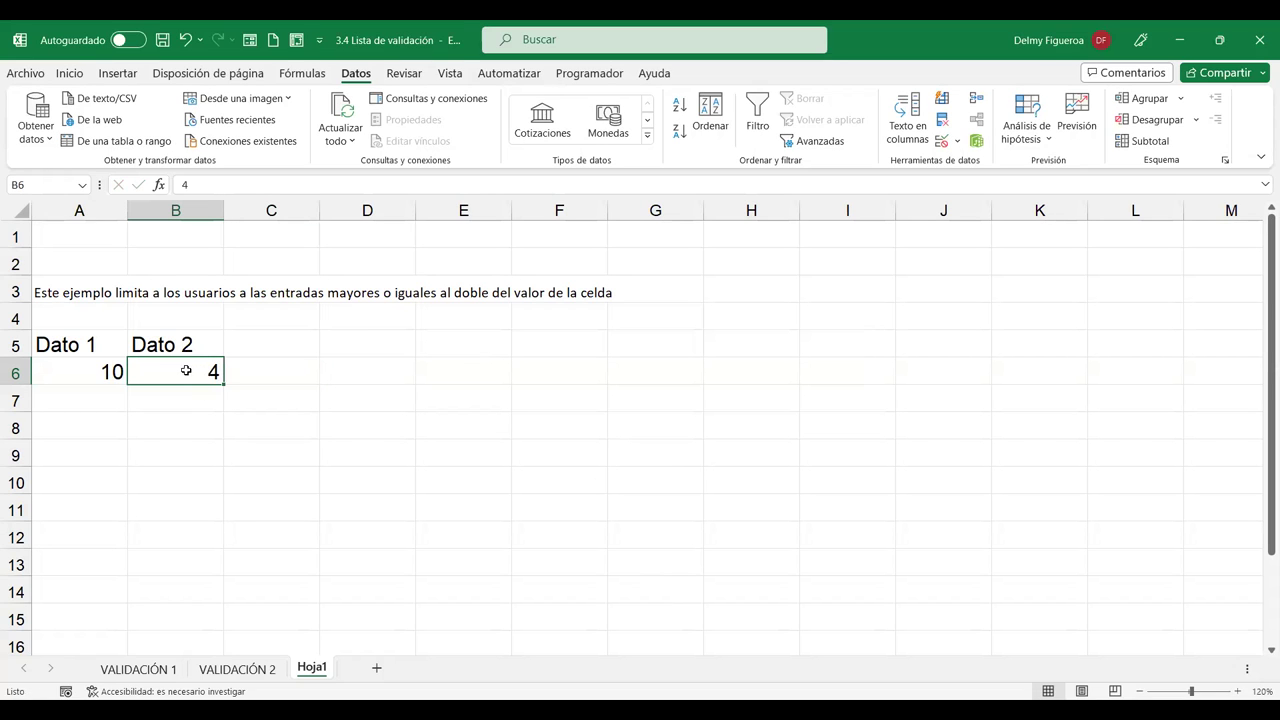
Try to enter 19 in cell B6 against the validation rule and cancel the entry.
left_click(81, 368)
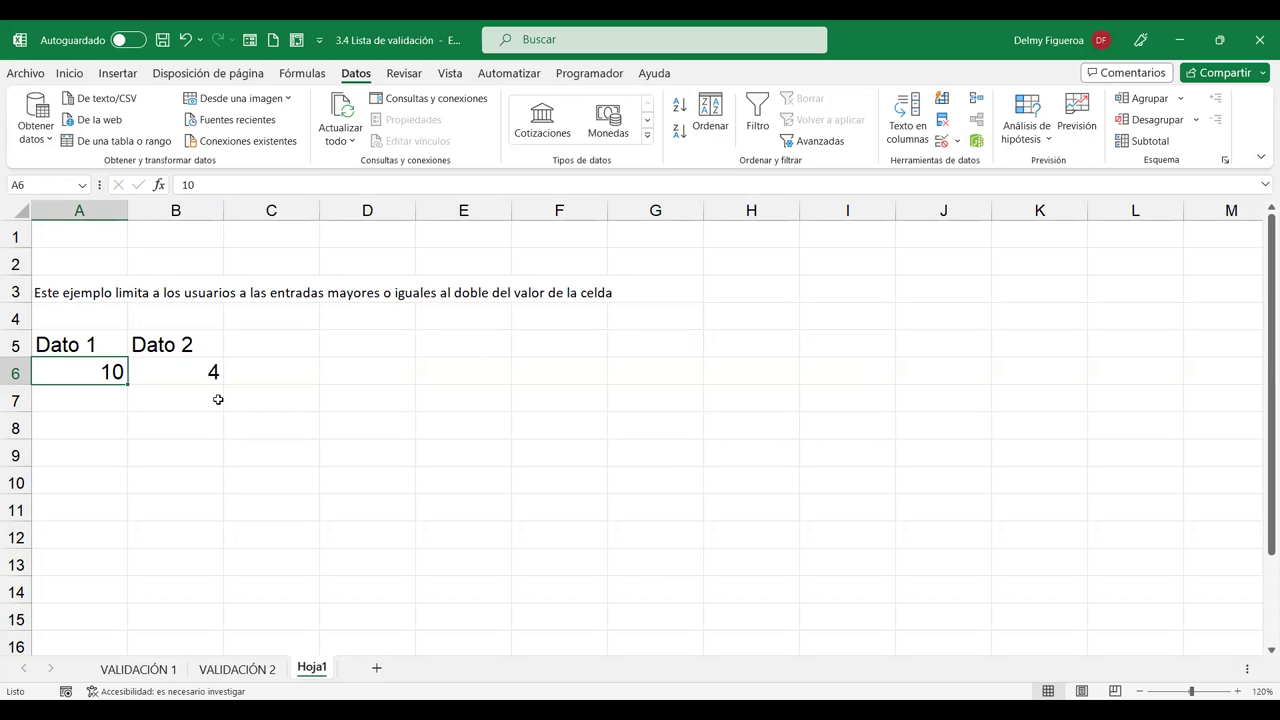
left_click(190, 378)
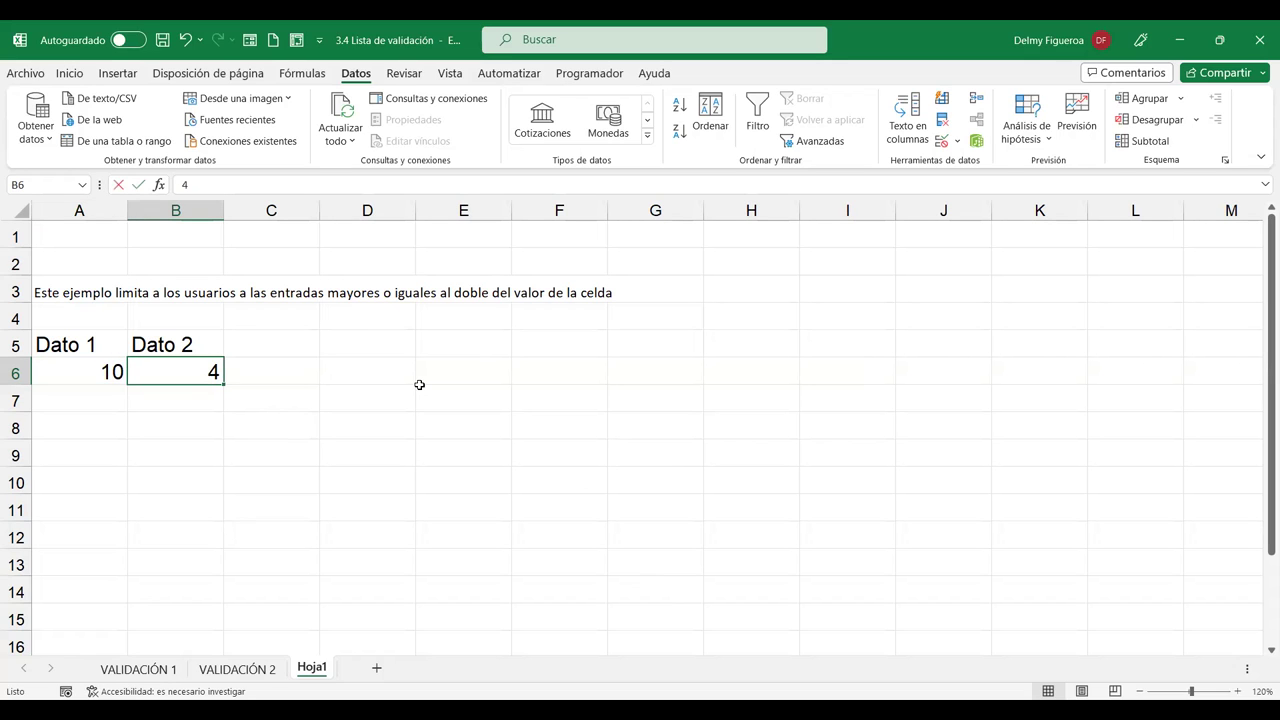
type("19")
key("Tab")
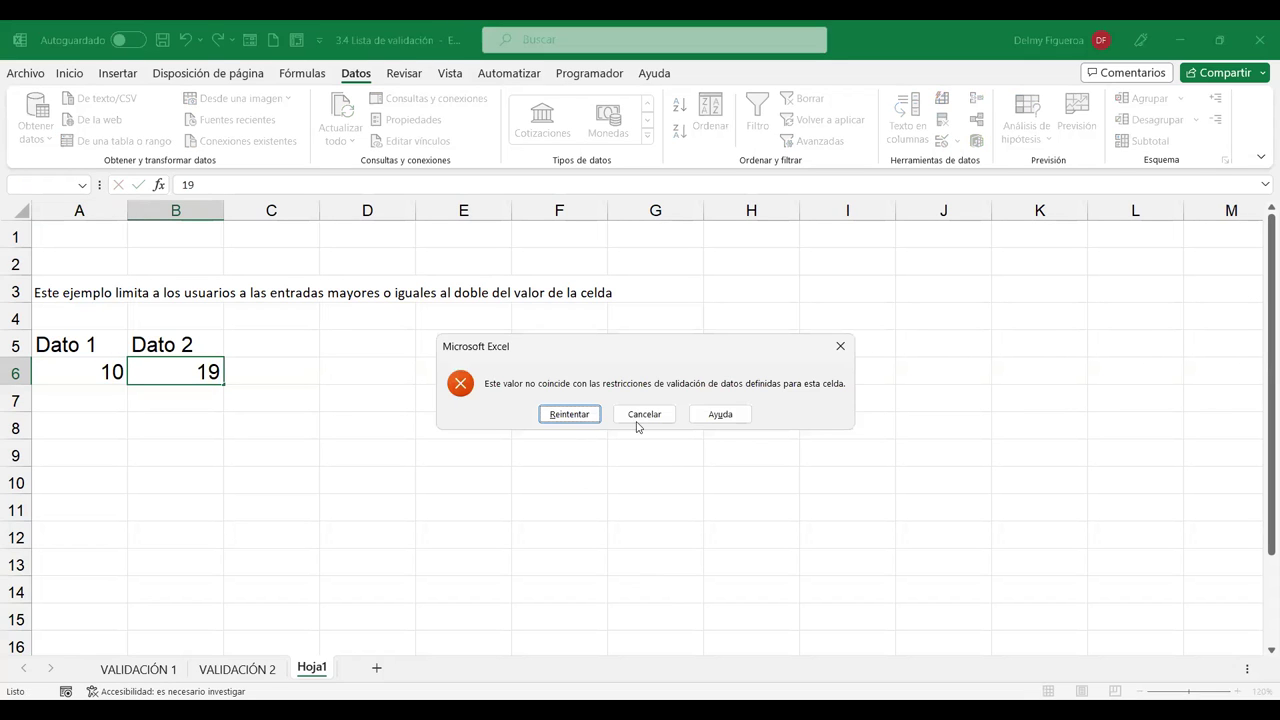
left_click(646, 412)
Enter 20 as the Dato 2 value in cell B6.
left_click(187, 371)
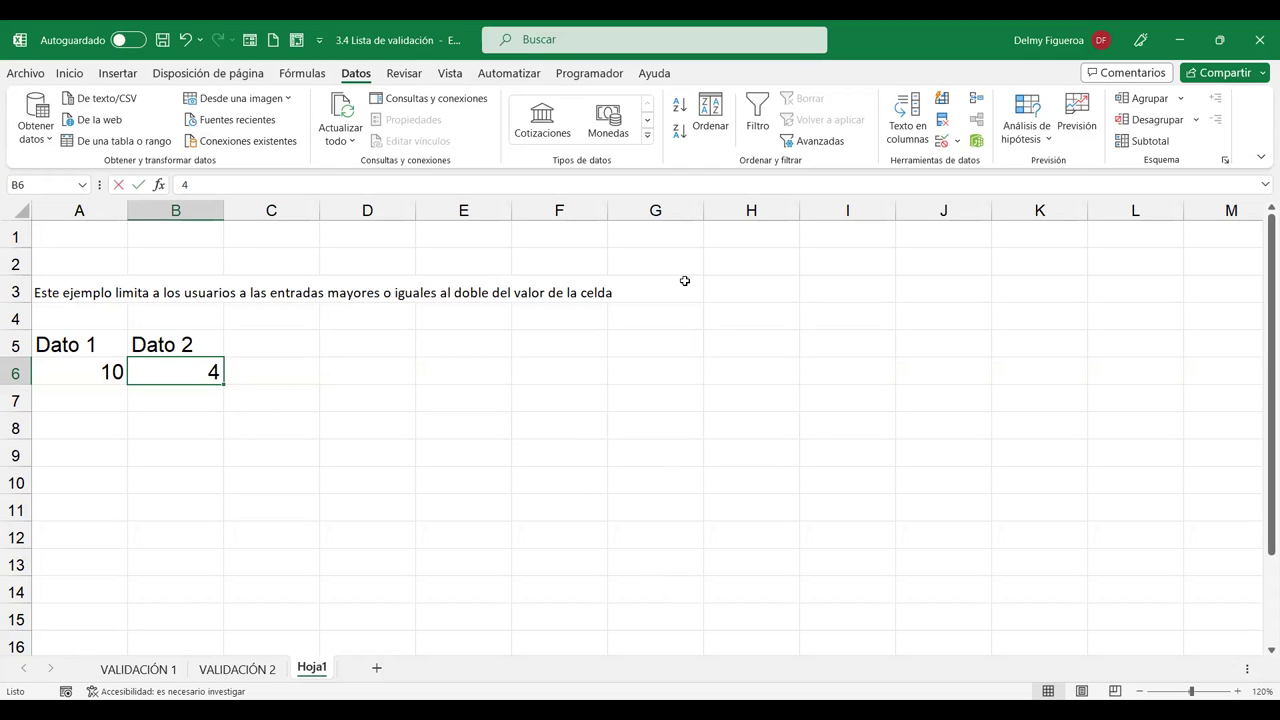
type("20")
key("Tab")
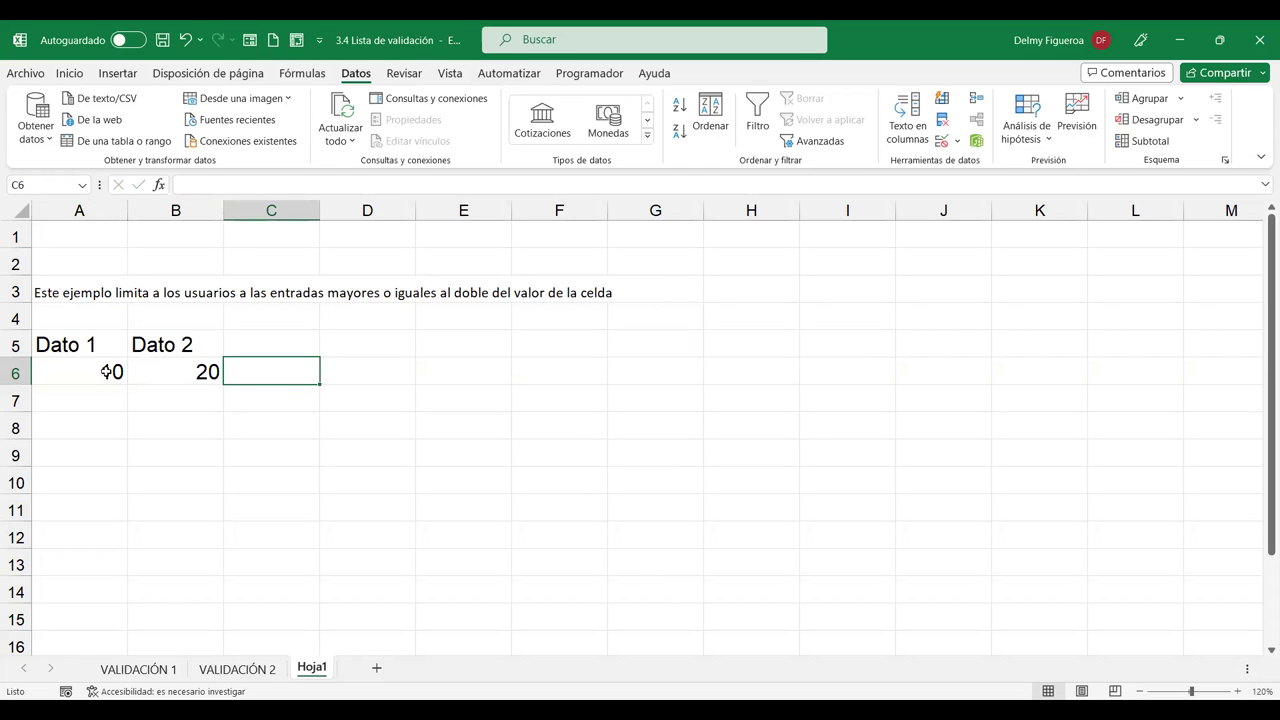
Set the Dato 1 value in cell A6 to 100, and try to enter 150 in cell B6, cancelling that entry.
left_click(106, 372)
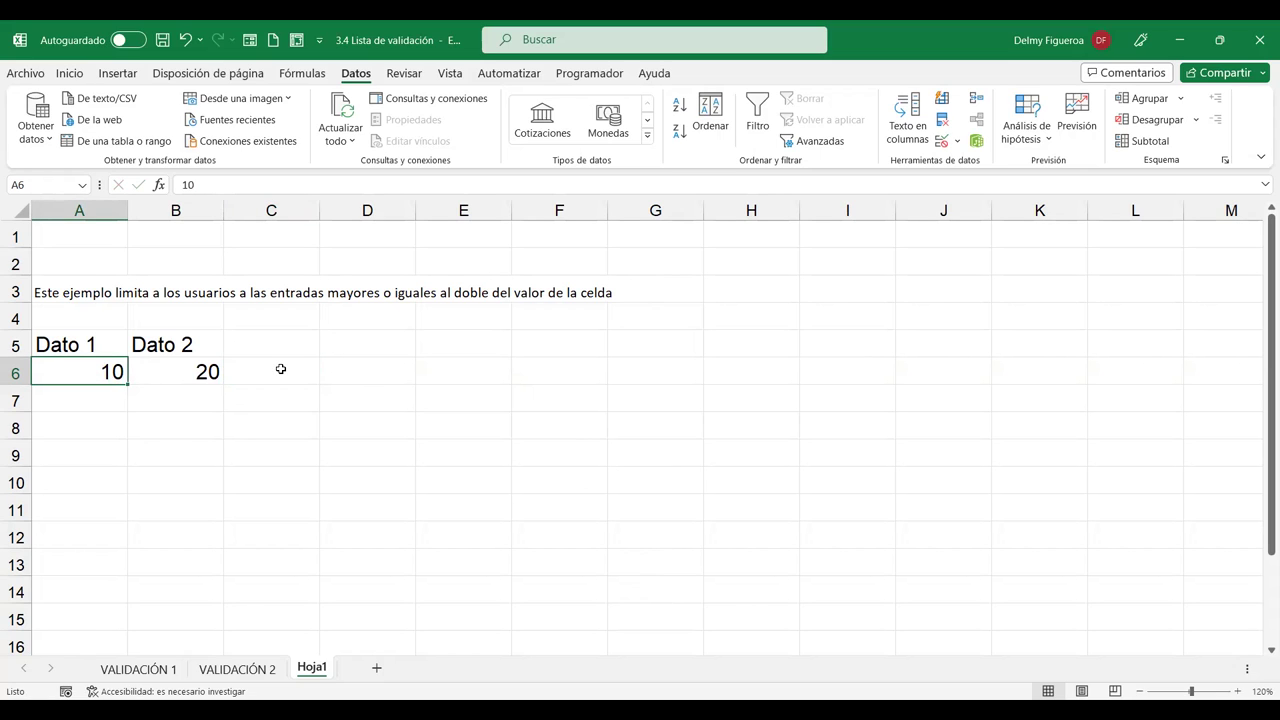
type("100")
key("Tab")
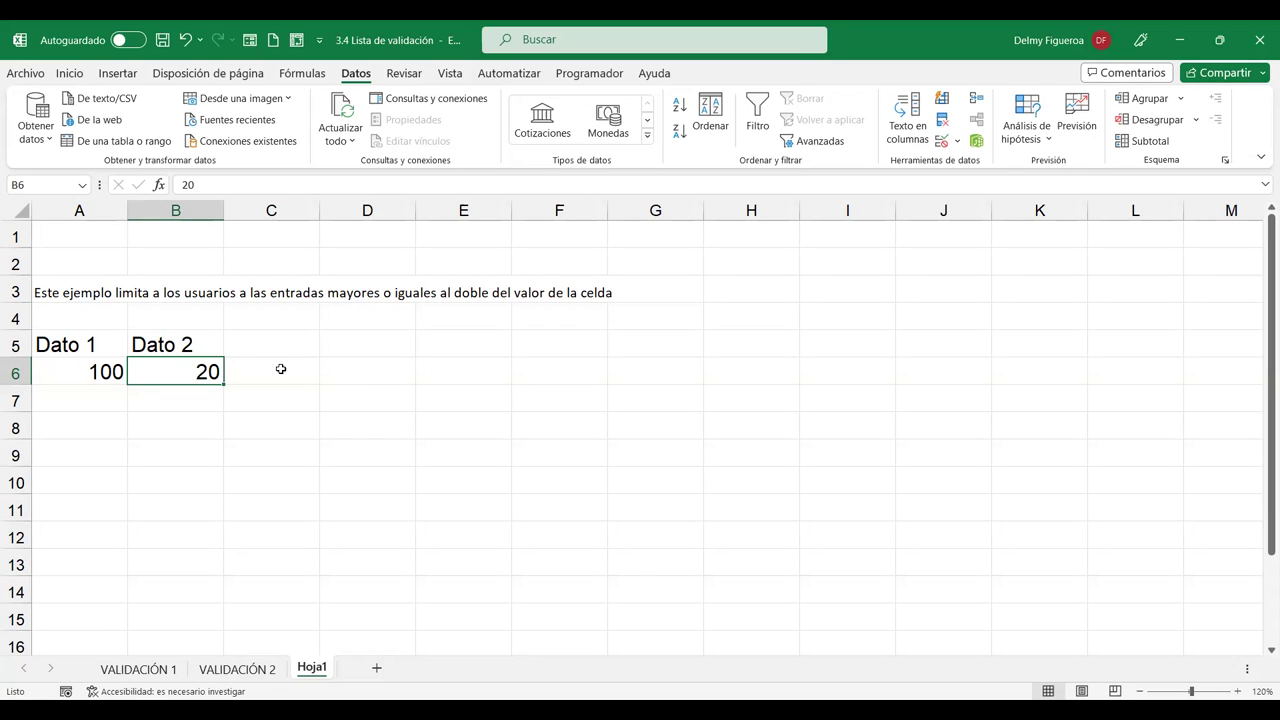
type("150")
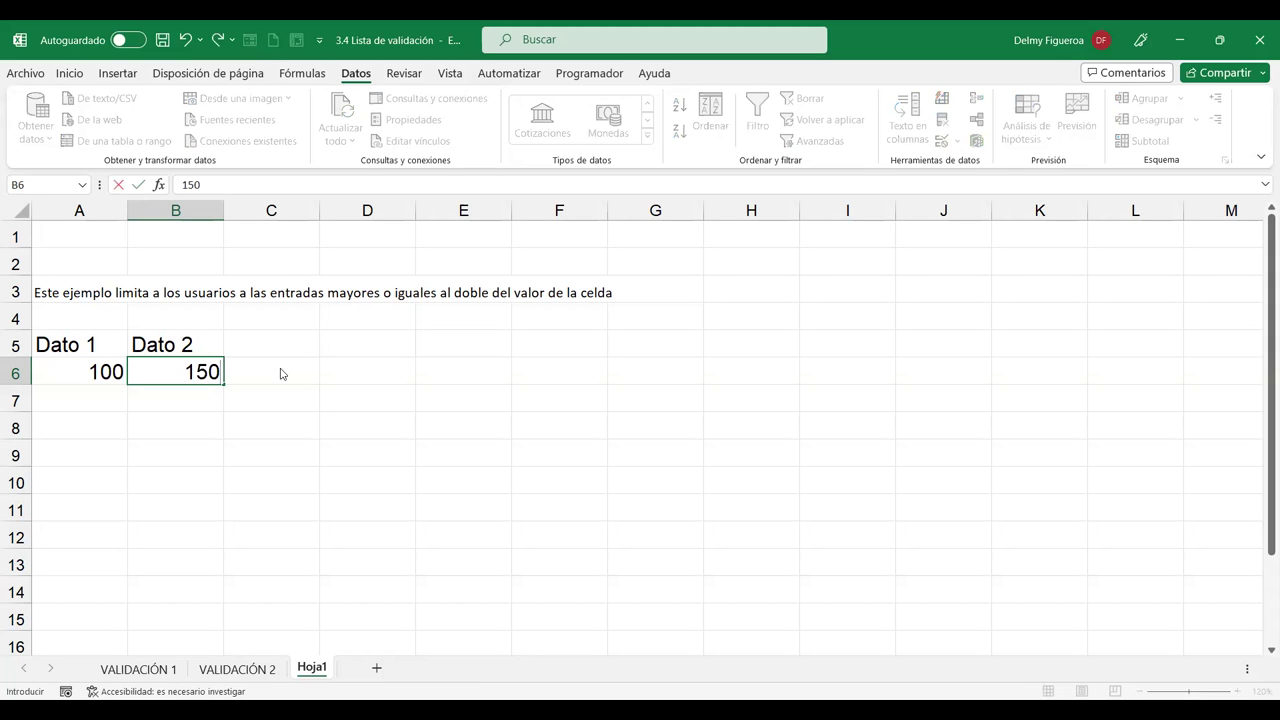
key("Return")
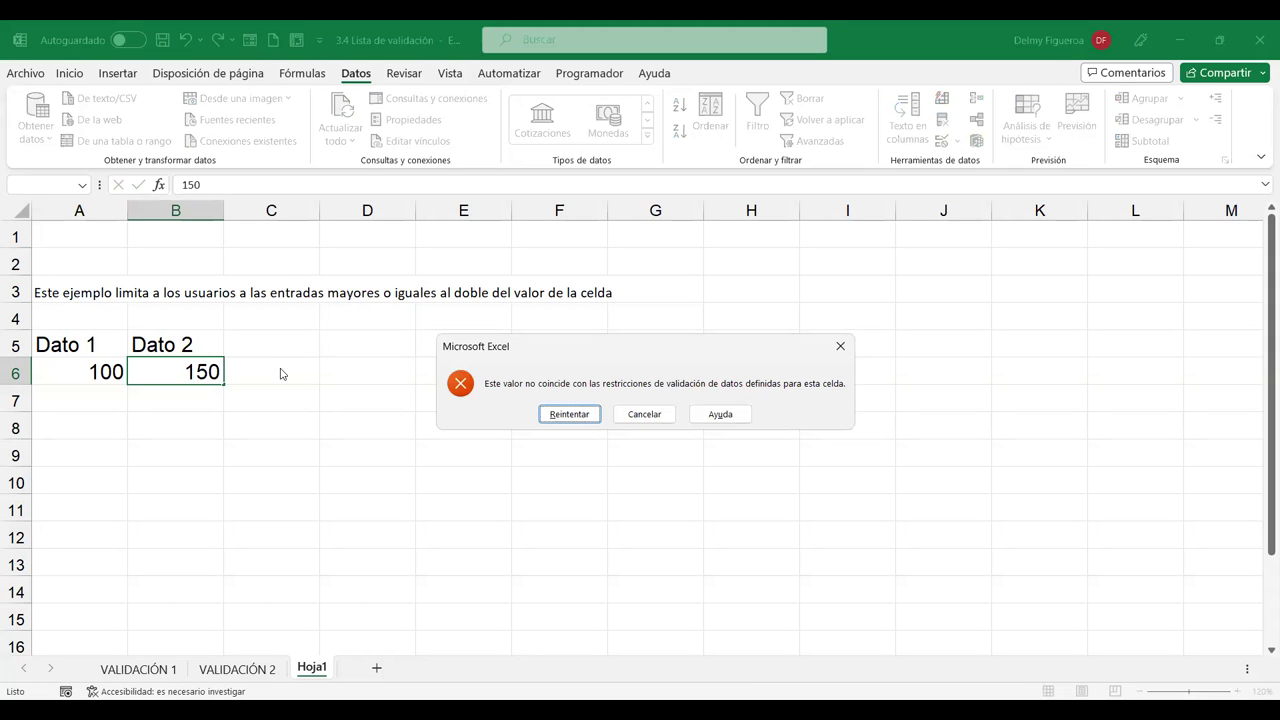
key("Escape")
Test 200 and 300 as Dato 2 values in cell B6, leaving 300 in the cell.
type("200")
key("Tab")
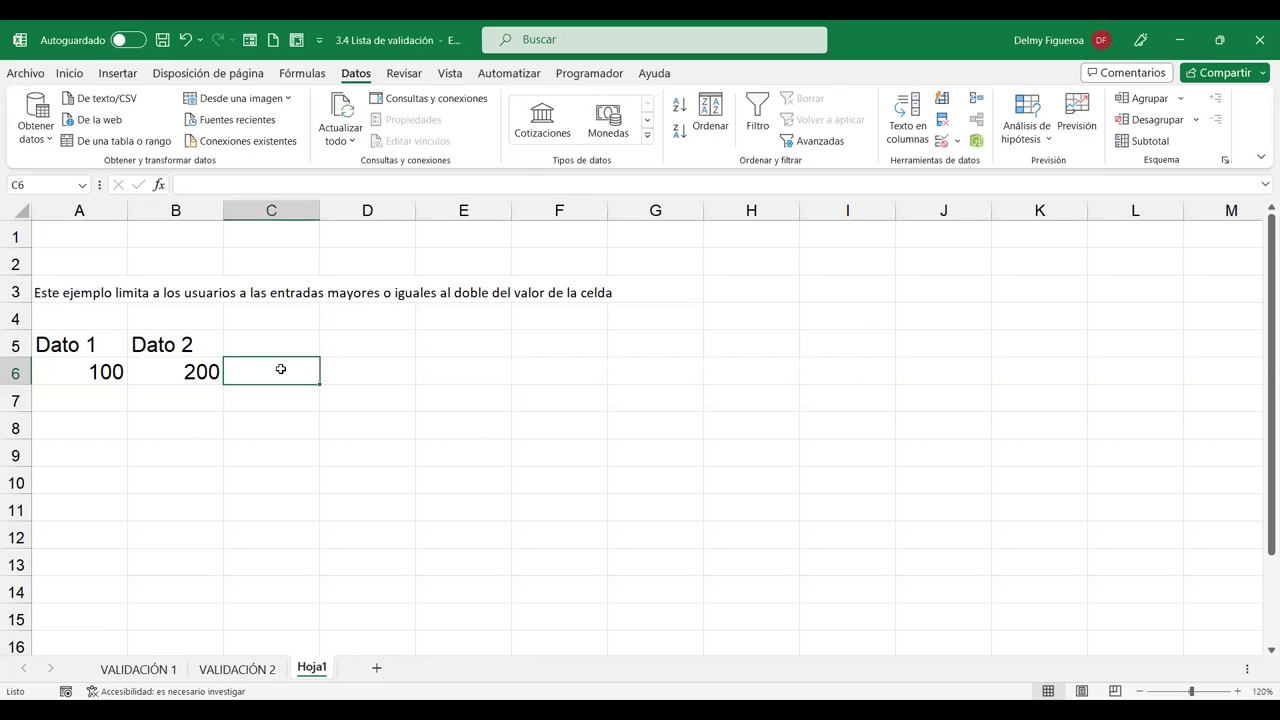
key("Left")
type("300")
key("Tab")
key("Left")
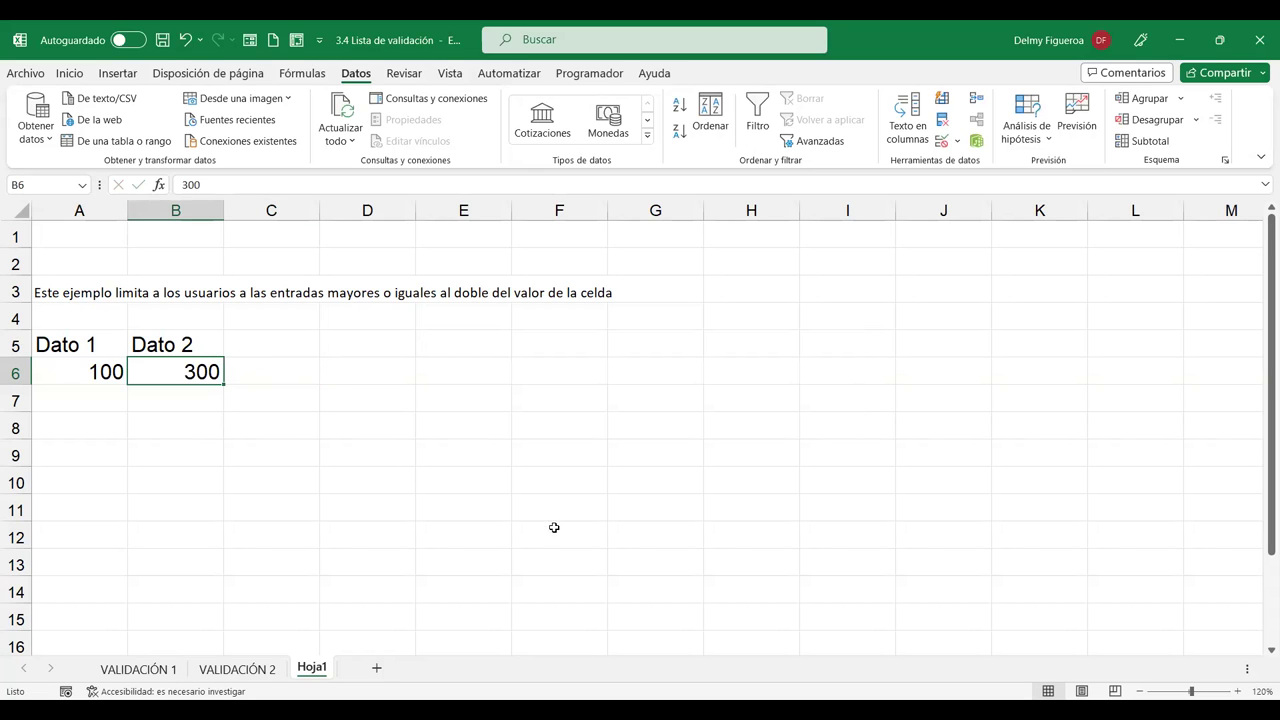
Review the data validation criteria of cell B6 again and close them without changes.
left_click(943, 141)
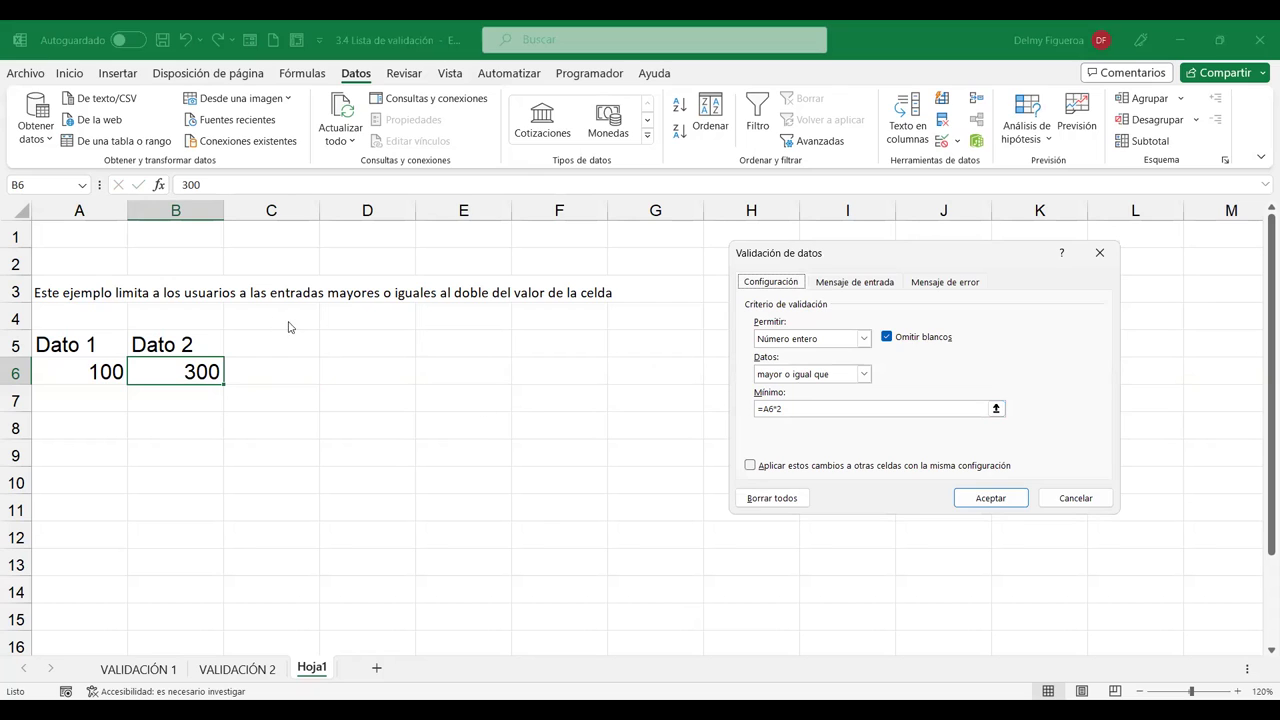
left_click(1075, 498)
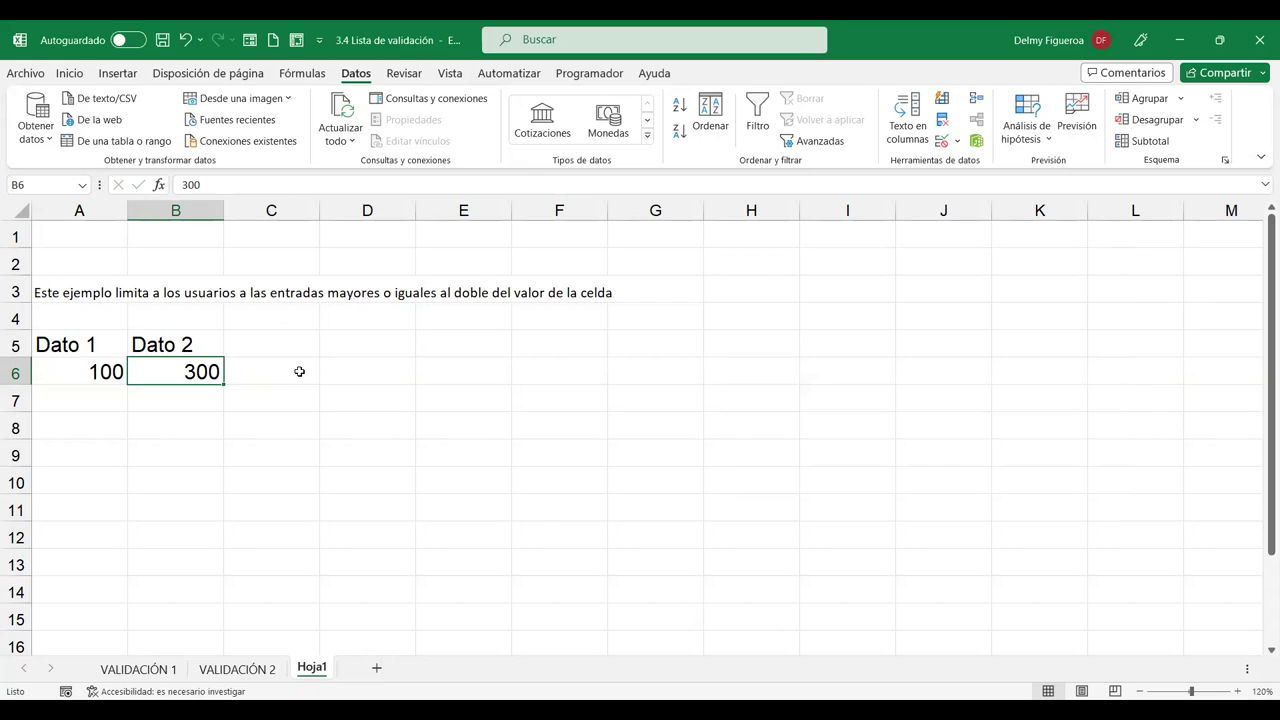
left_click(300, 369)
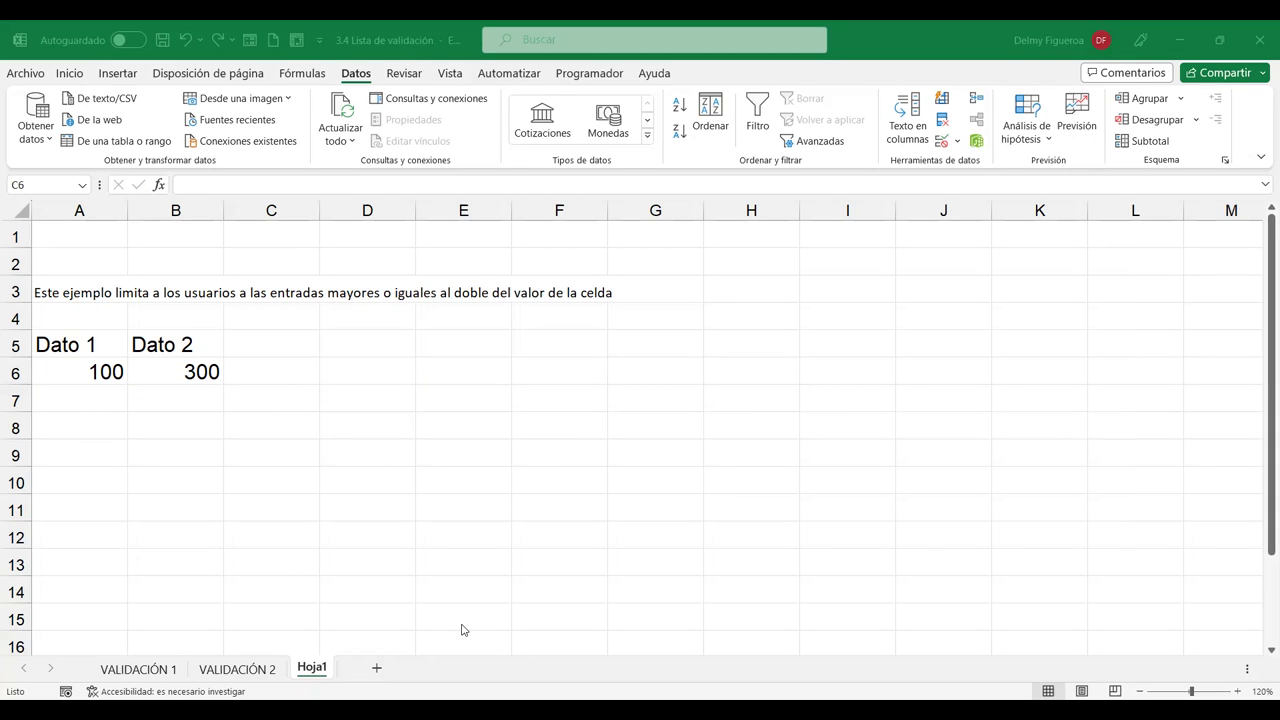
Enter the headings Salario, Aumento and Nuevo salario in cells A9, B9 and C9.
left_click(88, 450)
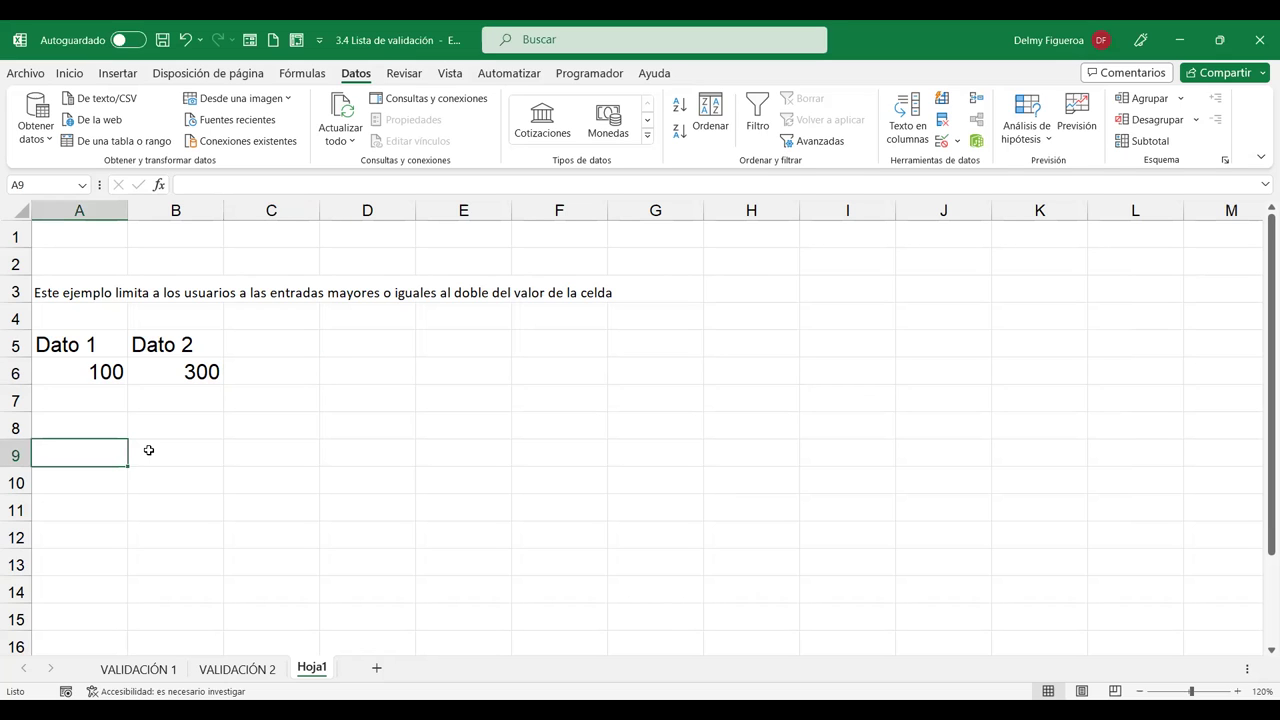
type("Salario")
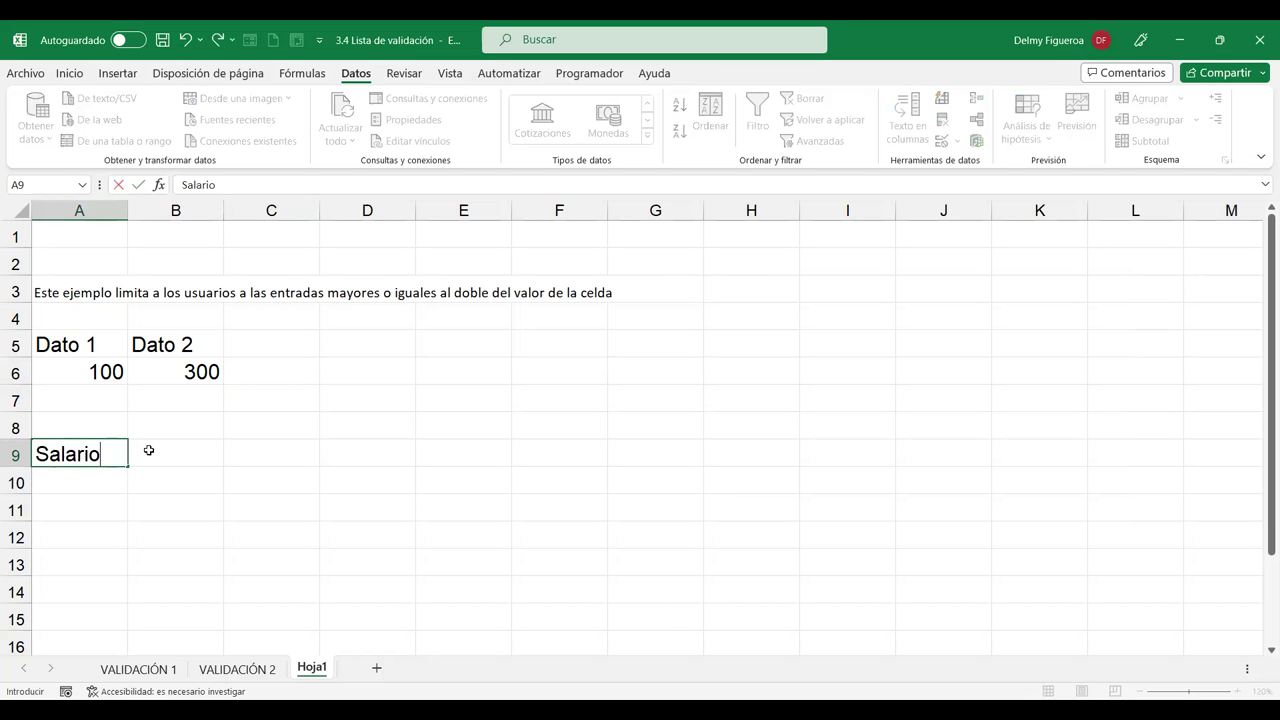
key("Tab")
type("Aumento")
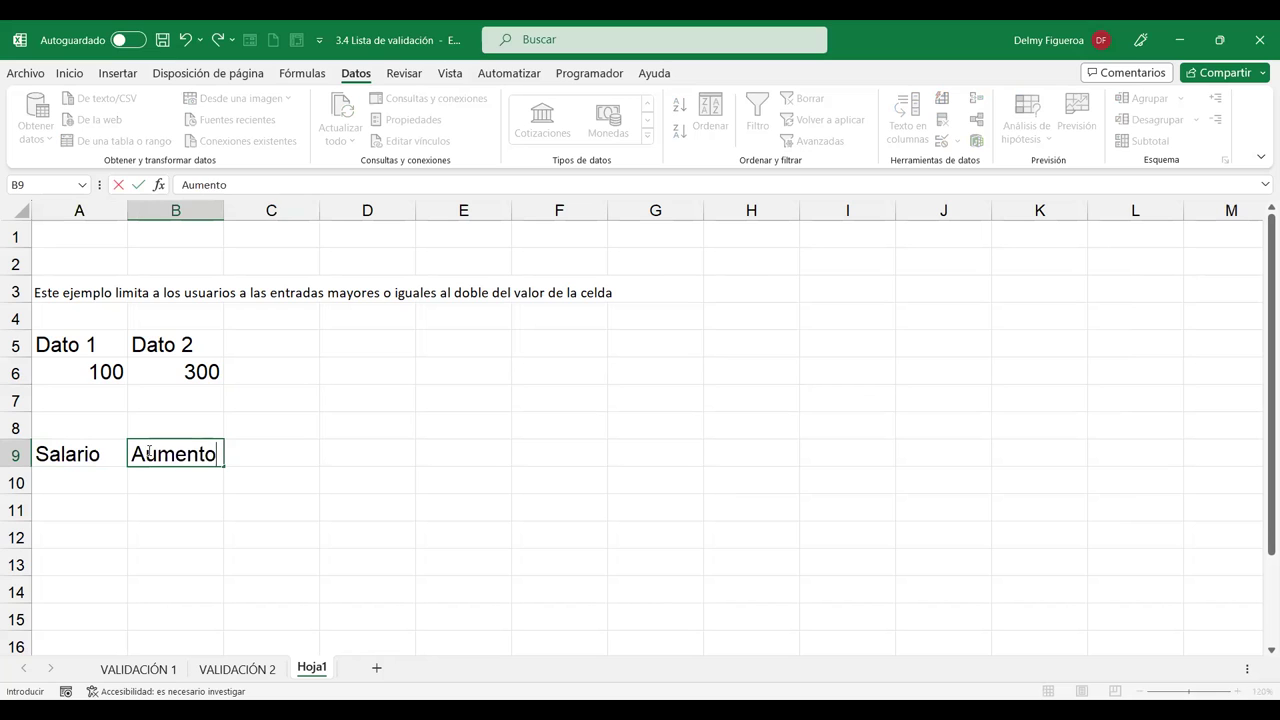
key("Tab")
type("nu")
key("BackSpace")
key("BackSpace")
type("N")
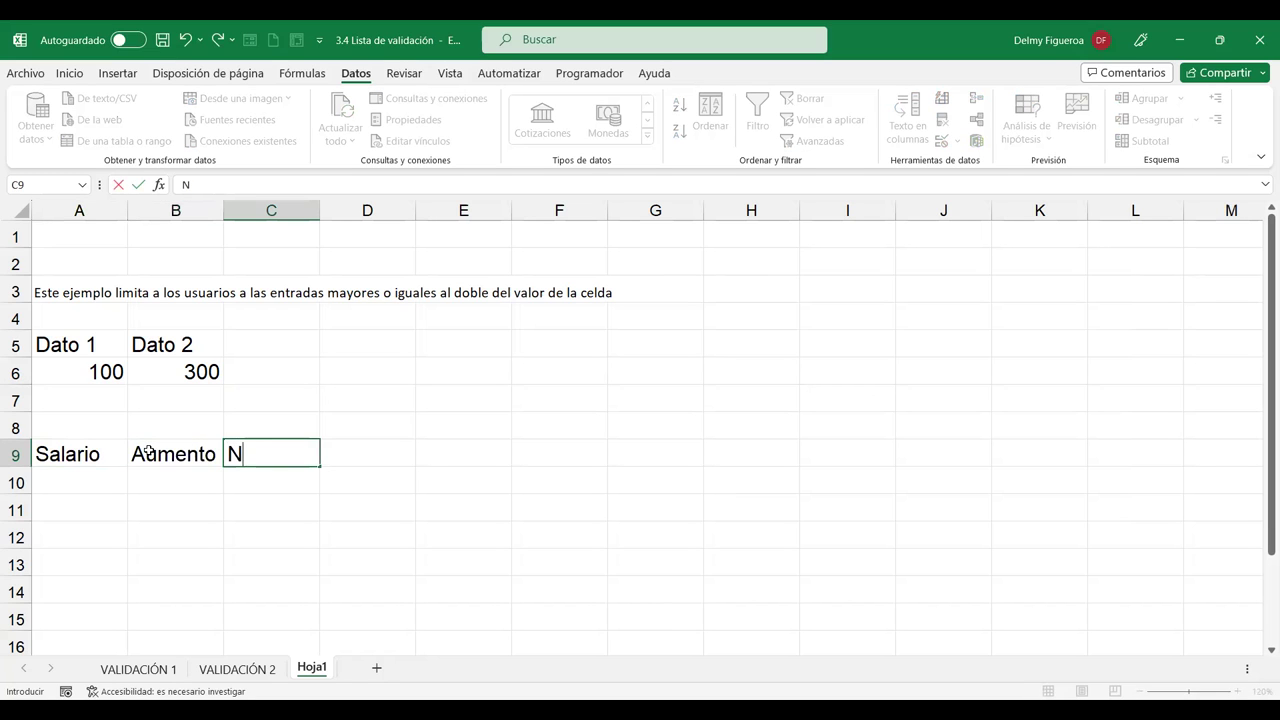
type("uevo salario")
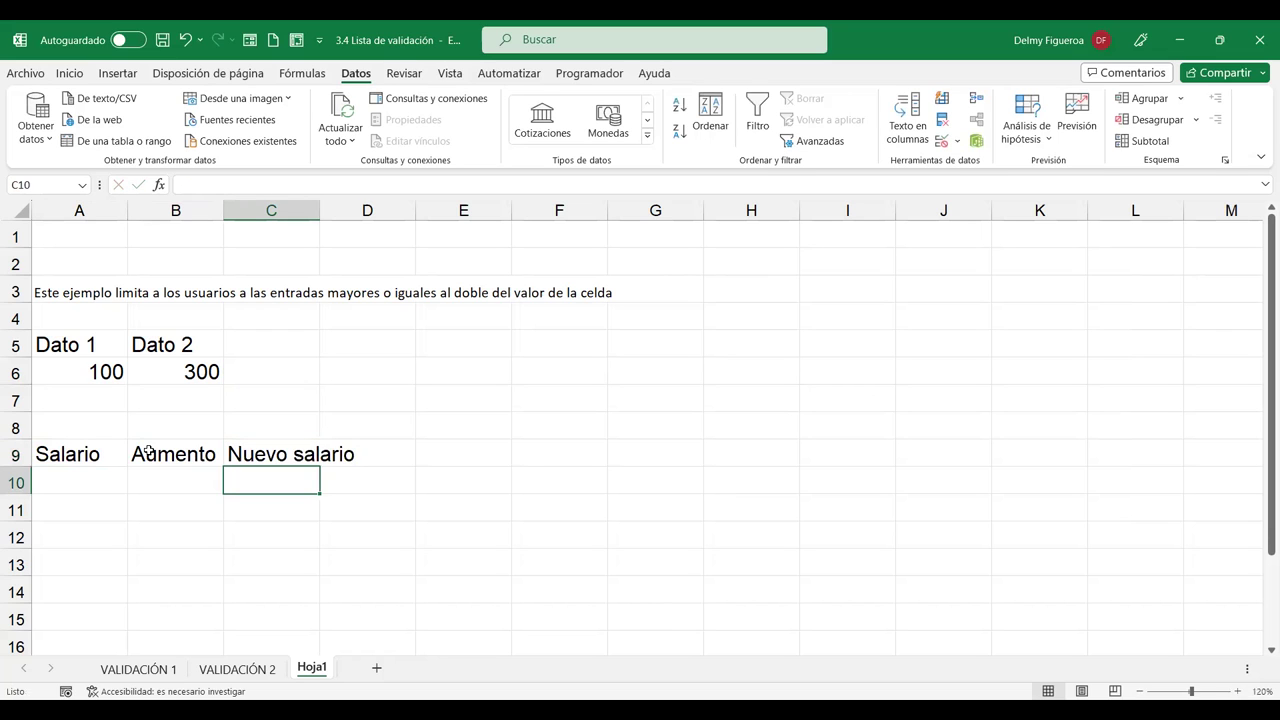
key("Return")
Enter 500 as the Salario value in cell A10.
left_click(169, 477)
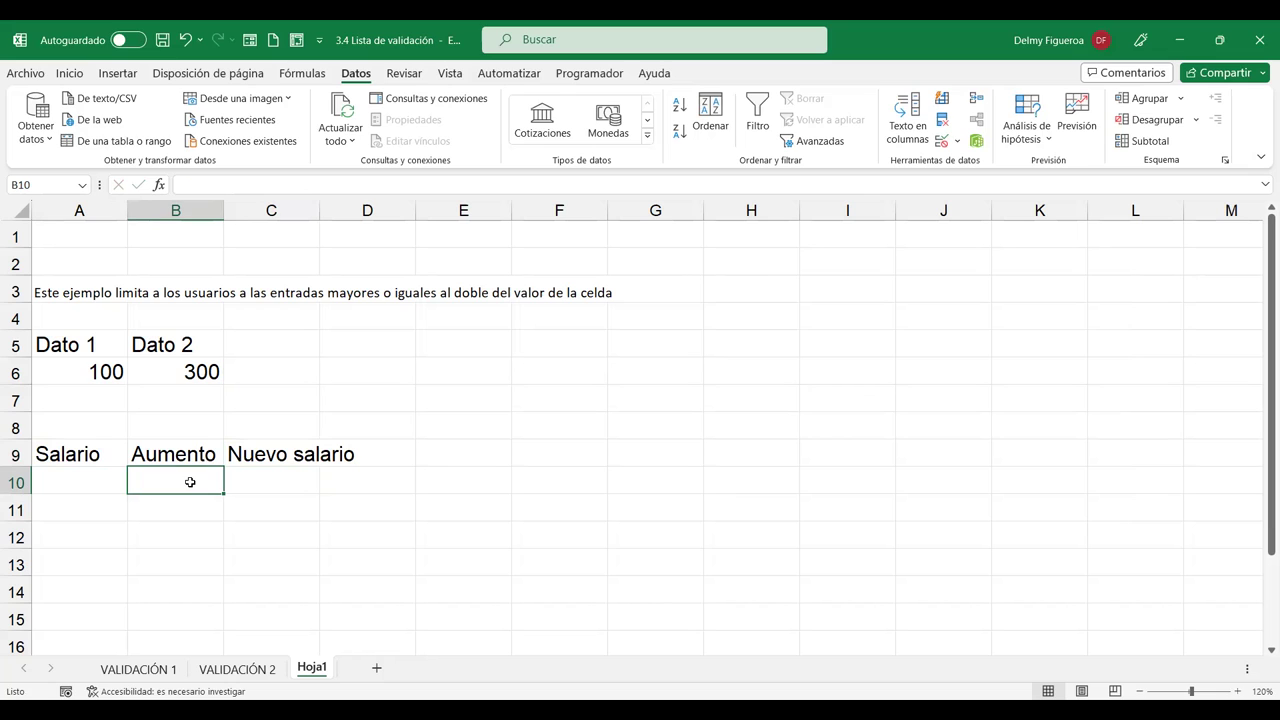
left_click(102, 477)
type("500")
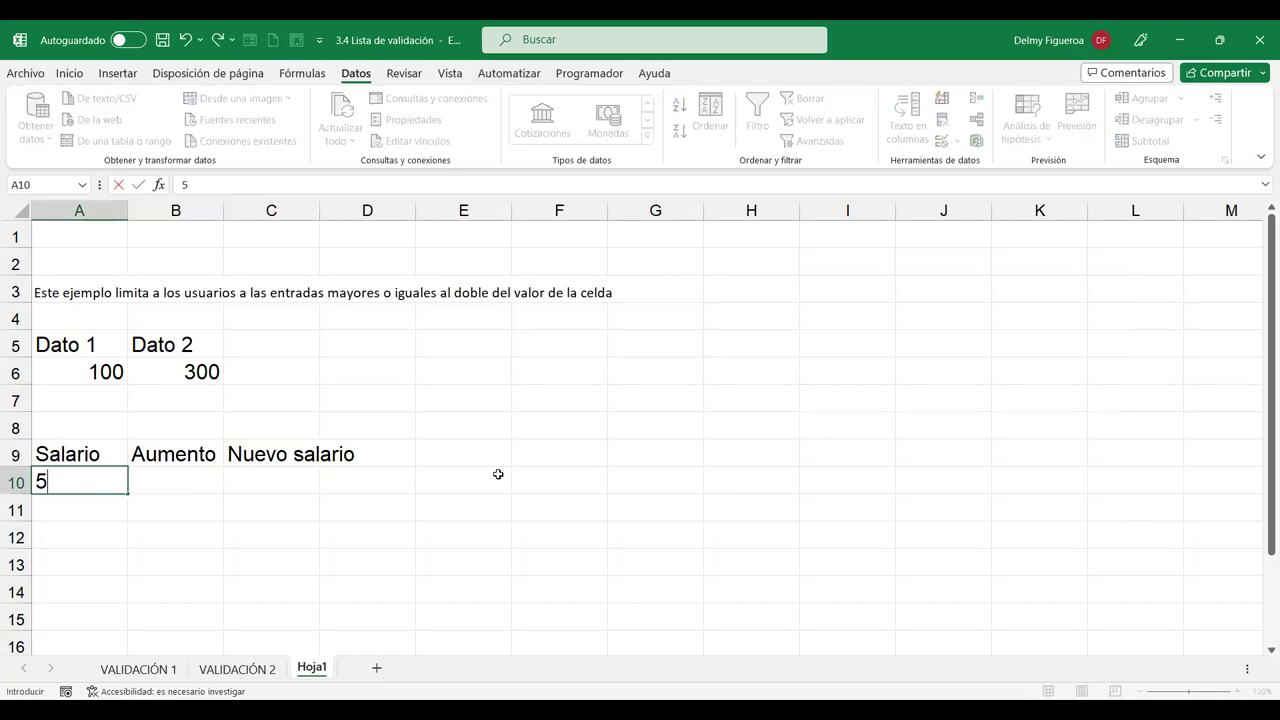
key("Tab")
Enter the formula =(A10*B10)+A10 in cell C10 to calculate the Nuevo salario.
key("Tab")
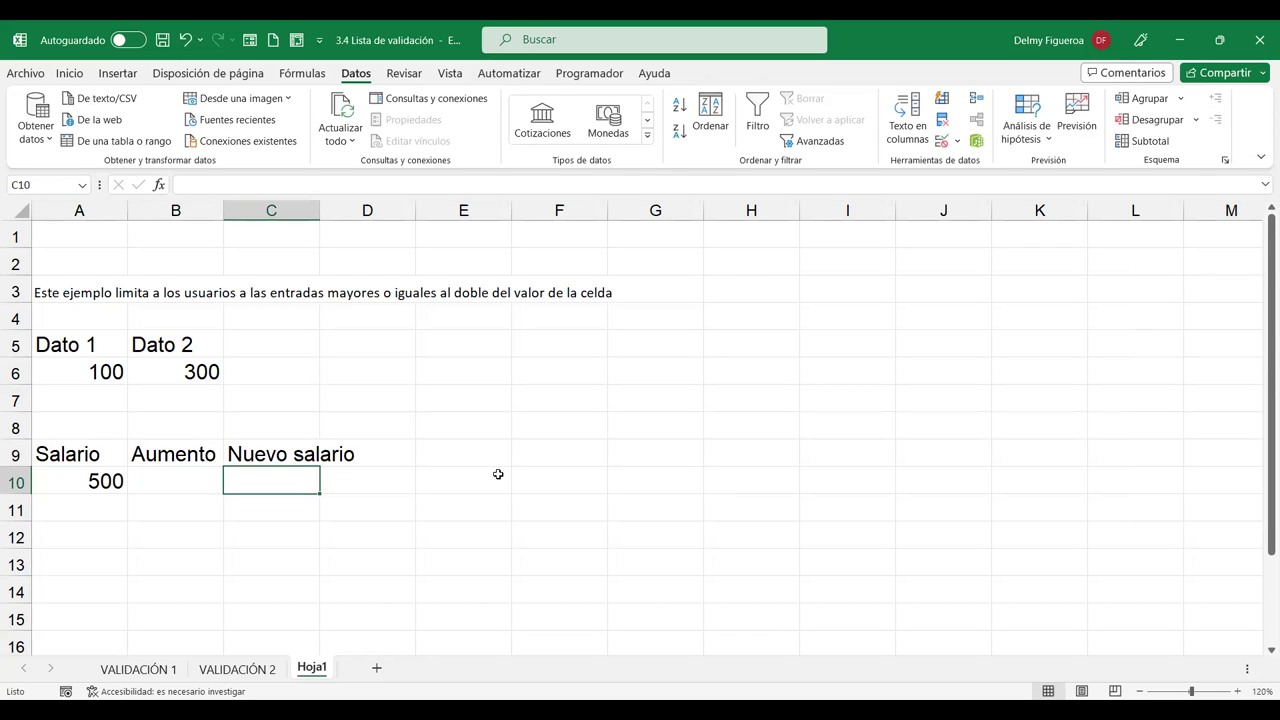
type("=")
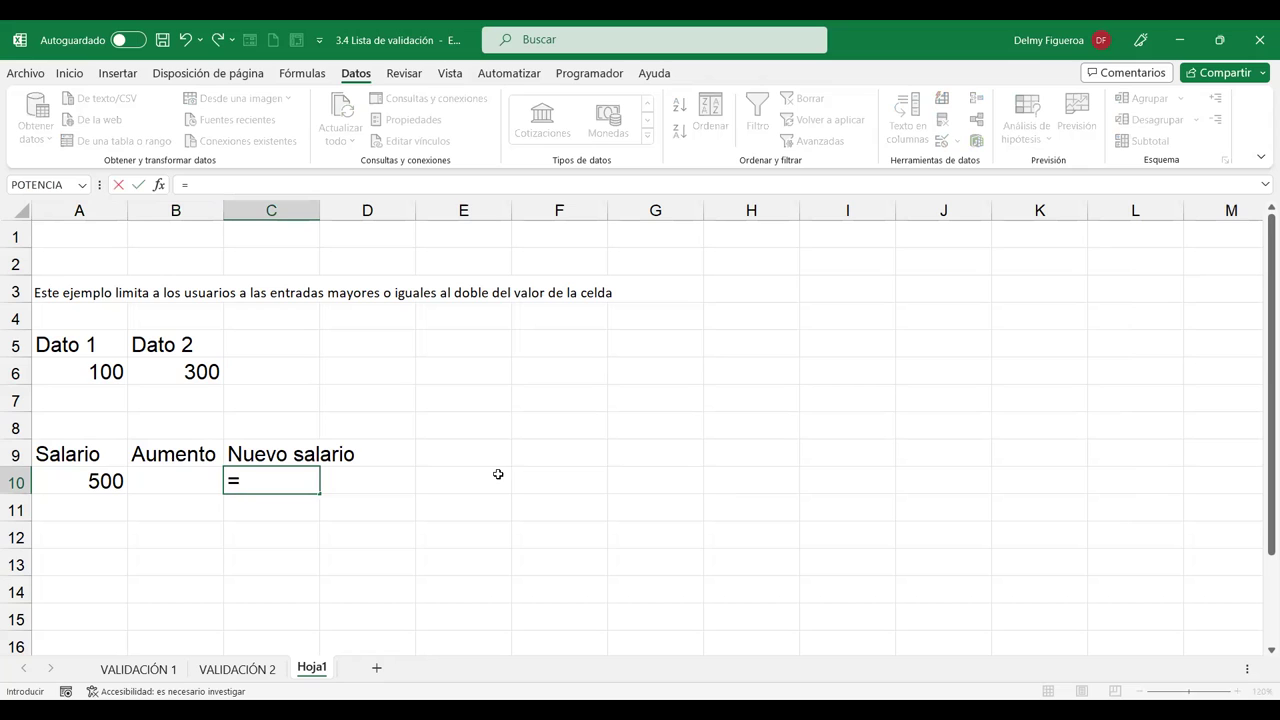
left_click(90, 483)
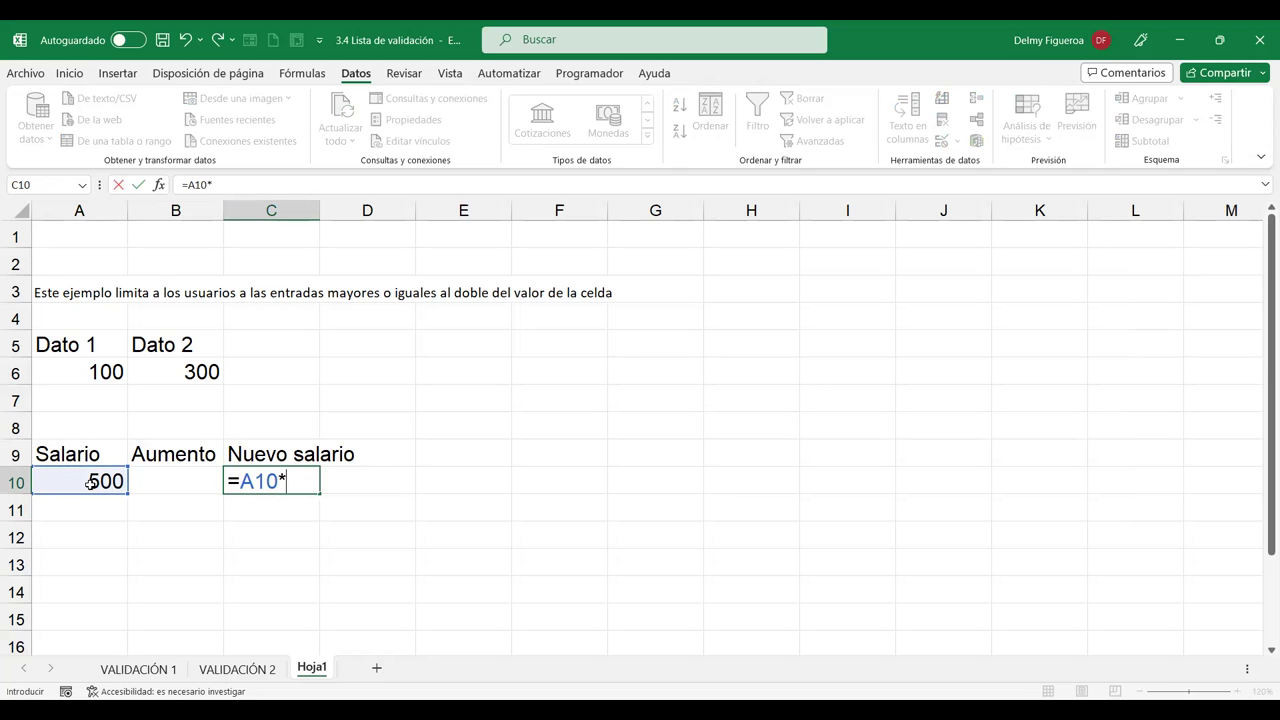
left_click(190, 483)
left_click(240, 481)
type("(")
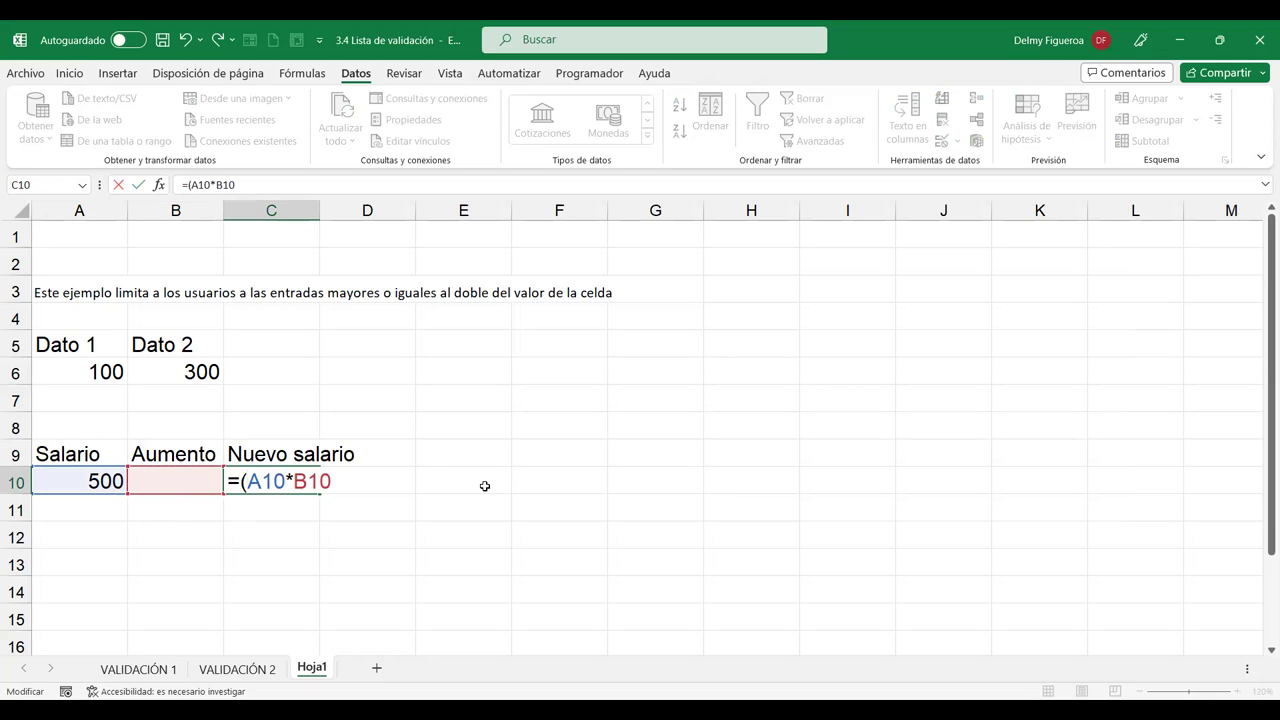
type(")+")
left_click(84, 482)
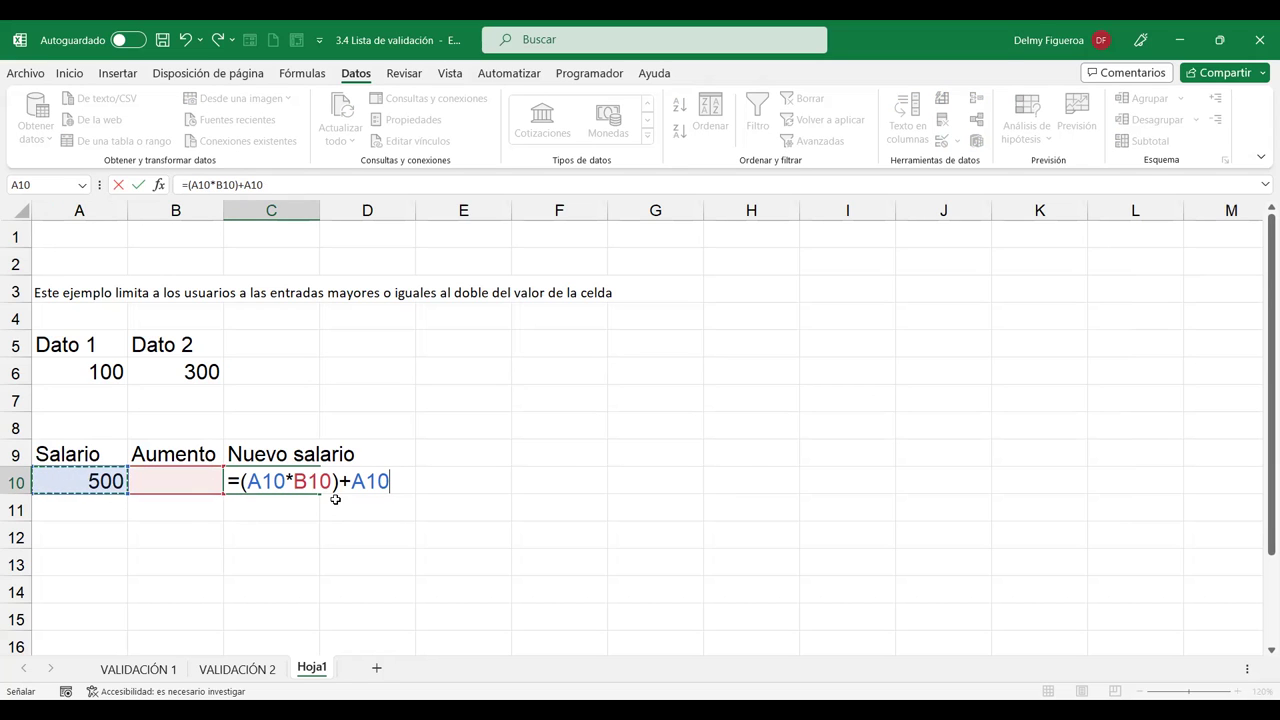
key("Return")
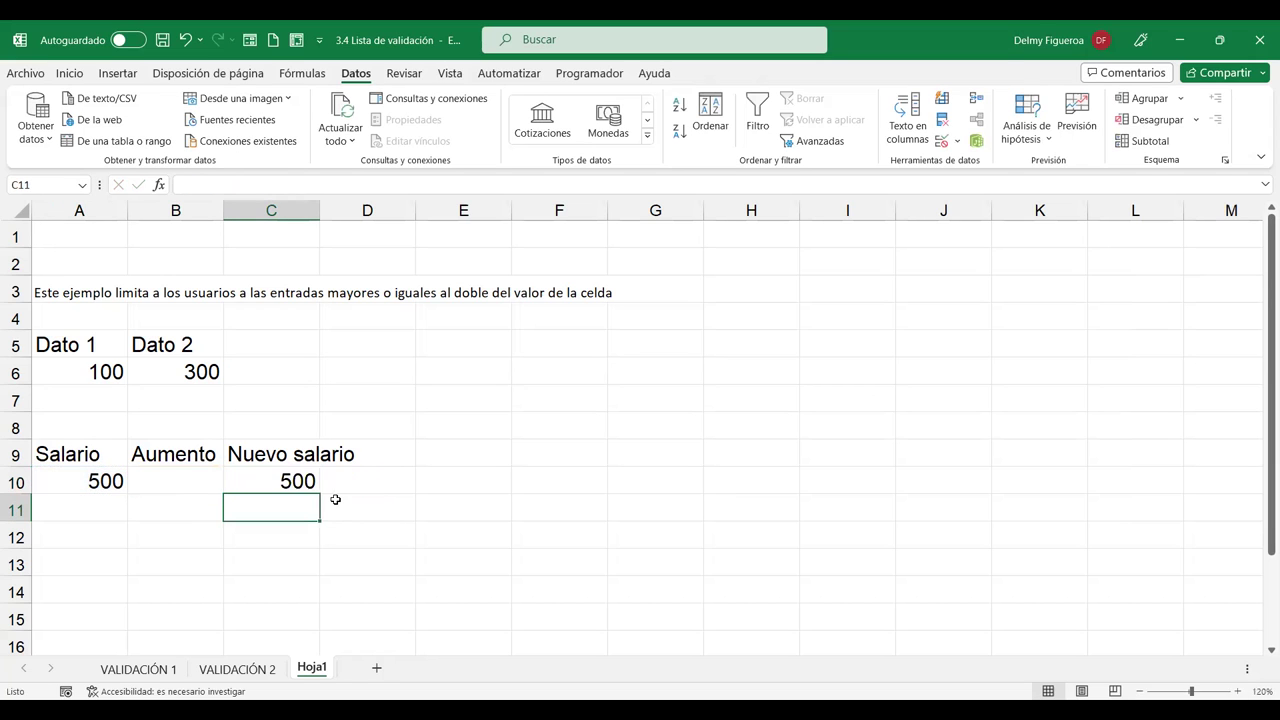
Enter 1 as the Aumento value in cell B10 and display the number format options for that cell.
left_click(183, 482)
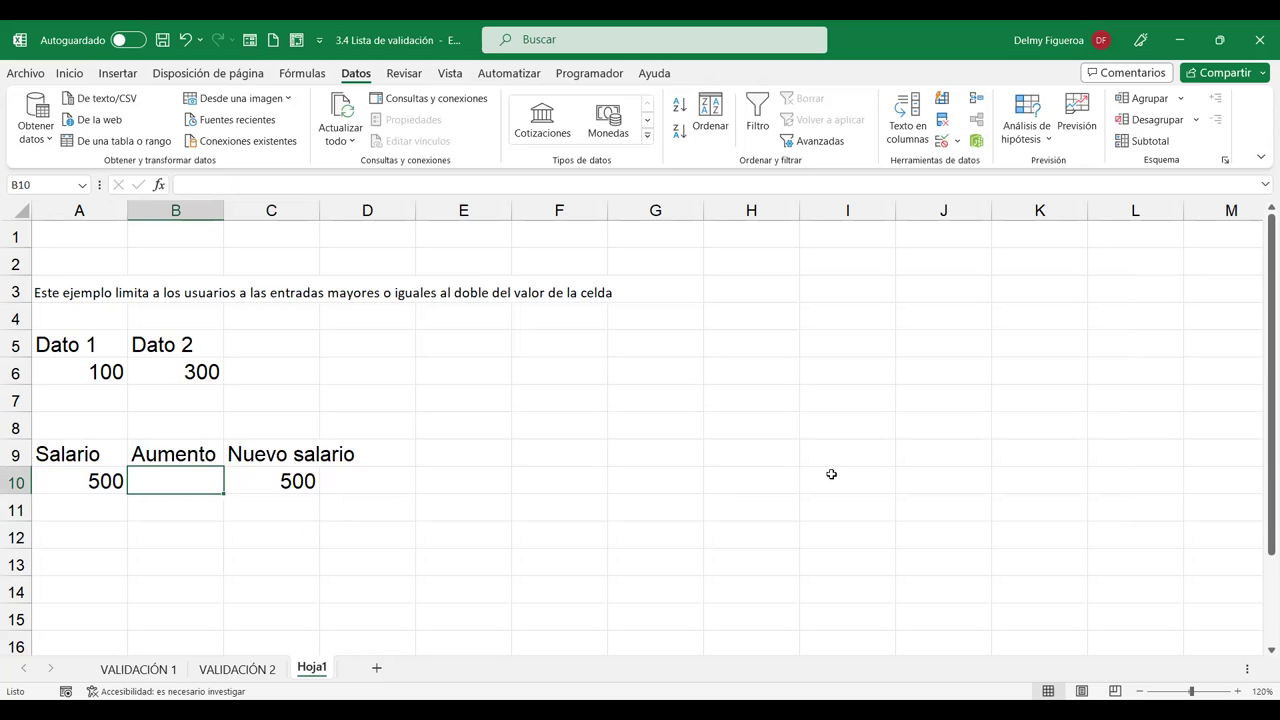
type("1")
key("Tab")
key("shift+Tab")
left_click(72, 76)
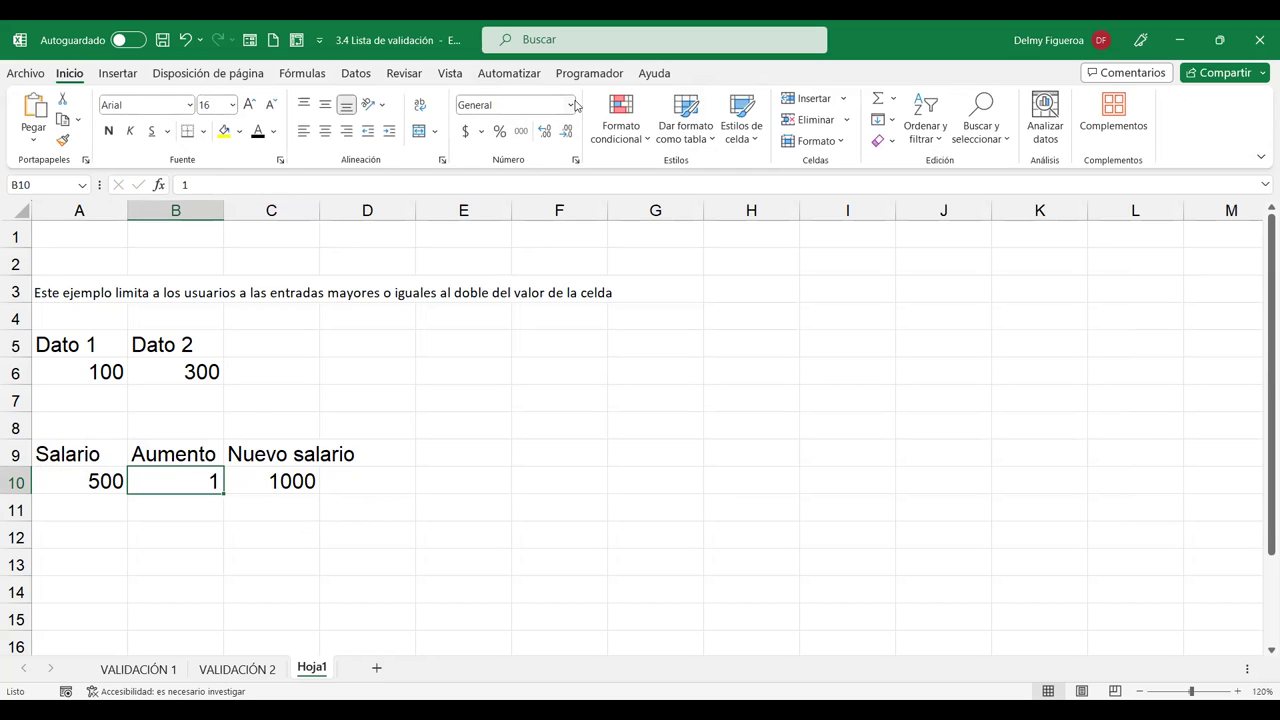
Inspect the Nuevo salario formula in cell C10 and leave it unchanged.
left_click(295, 482)
double_click(295, 482)
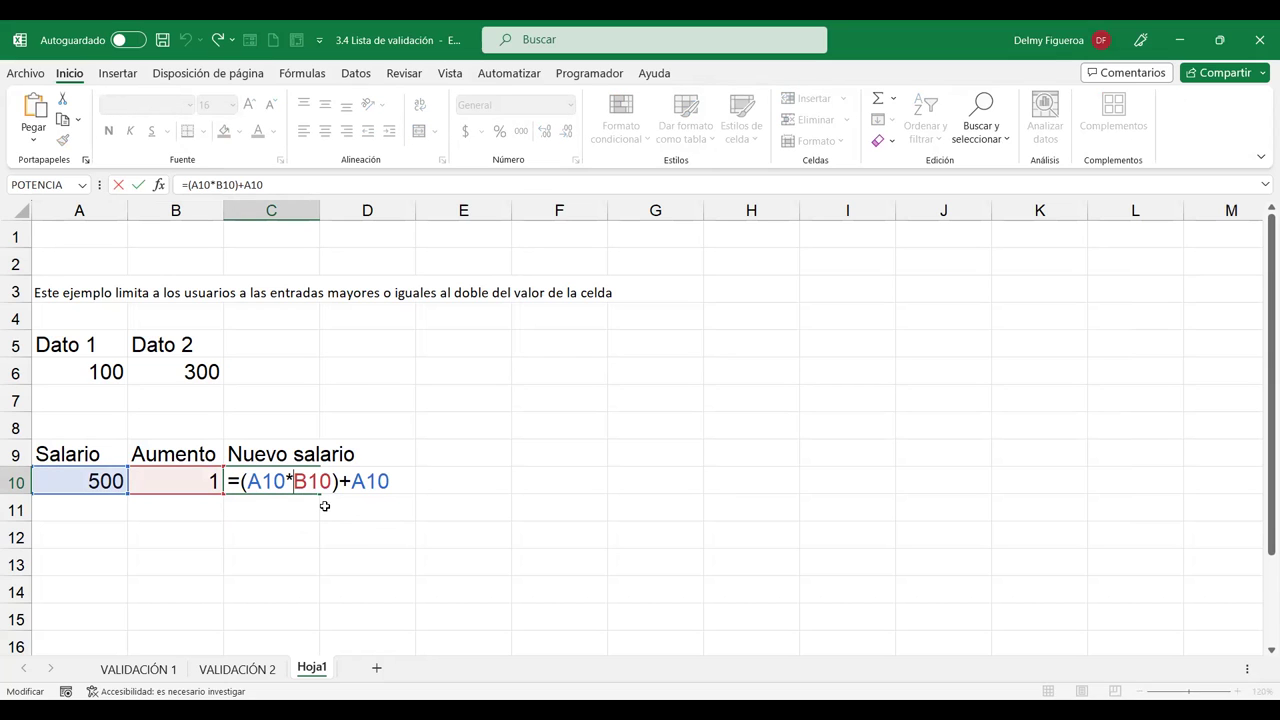
key("Return")
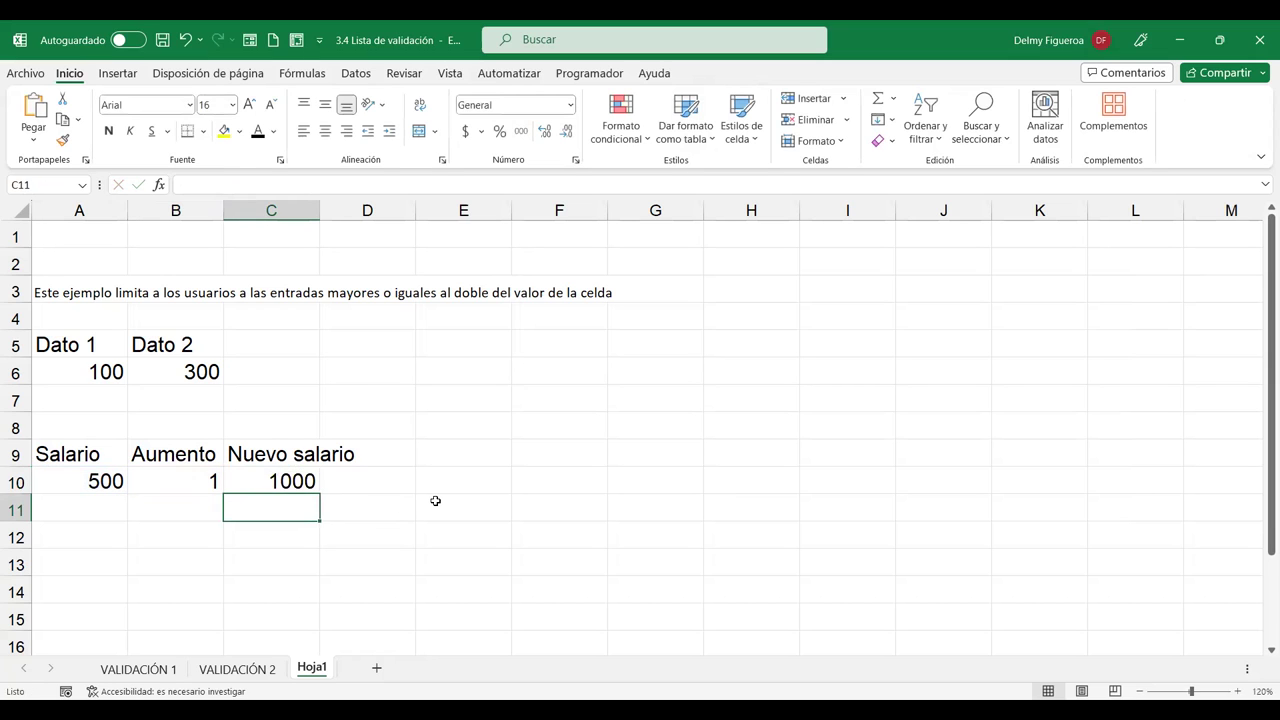
Format the Aumento cell B10 as a percentage and enter an increase of 1%.
left_click(292, 484)
left_click(204, 476)
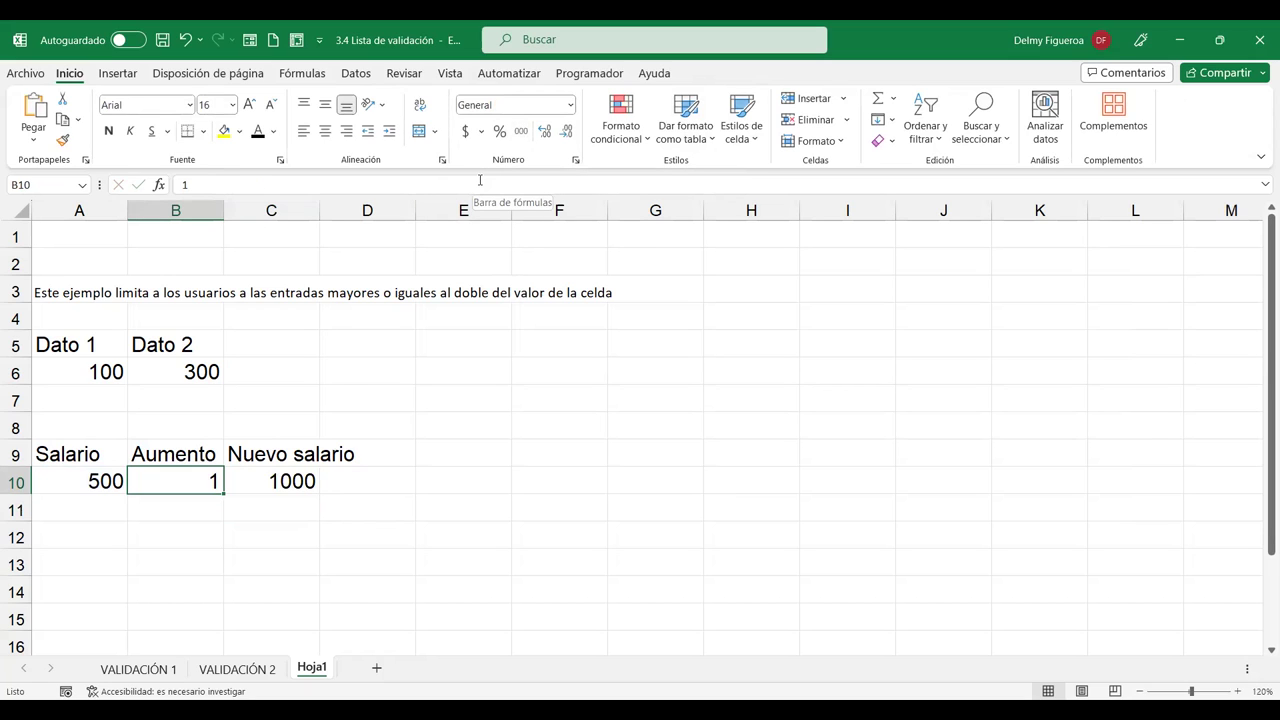
left_click(499, 131)
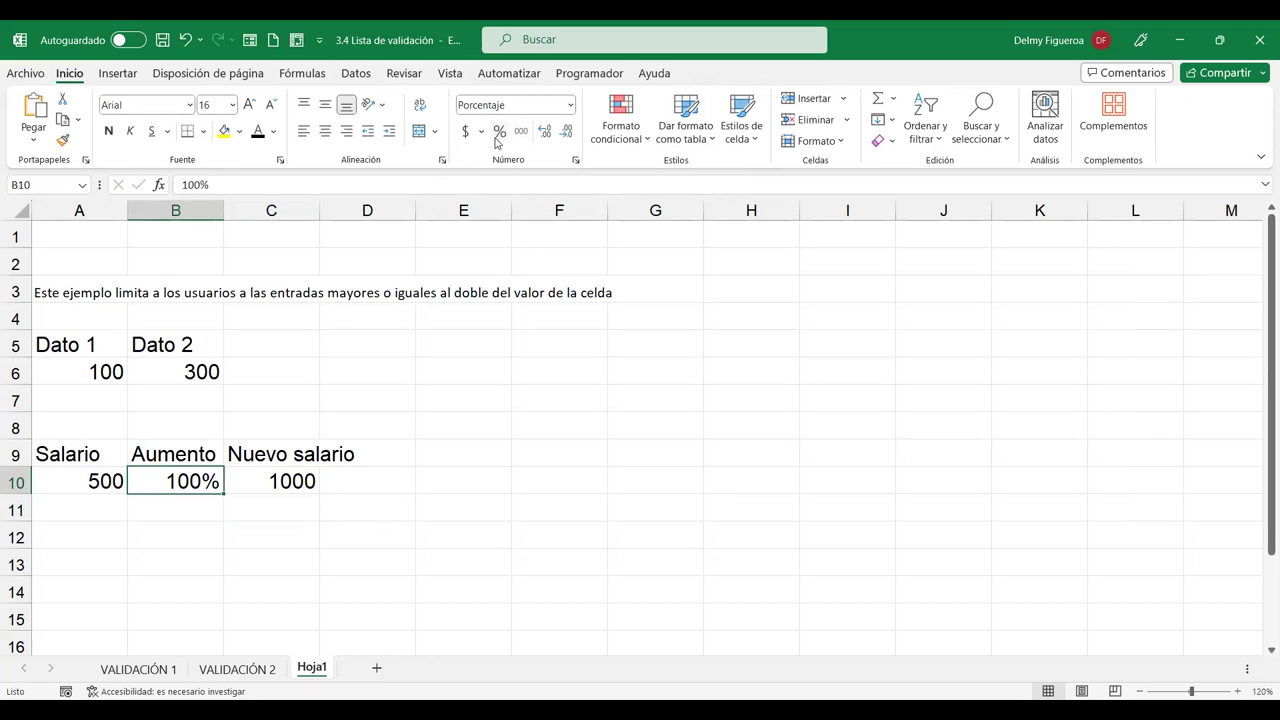
type("1")
key("Return")
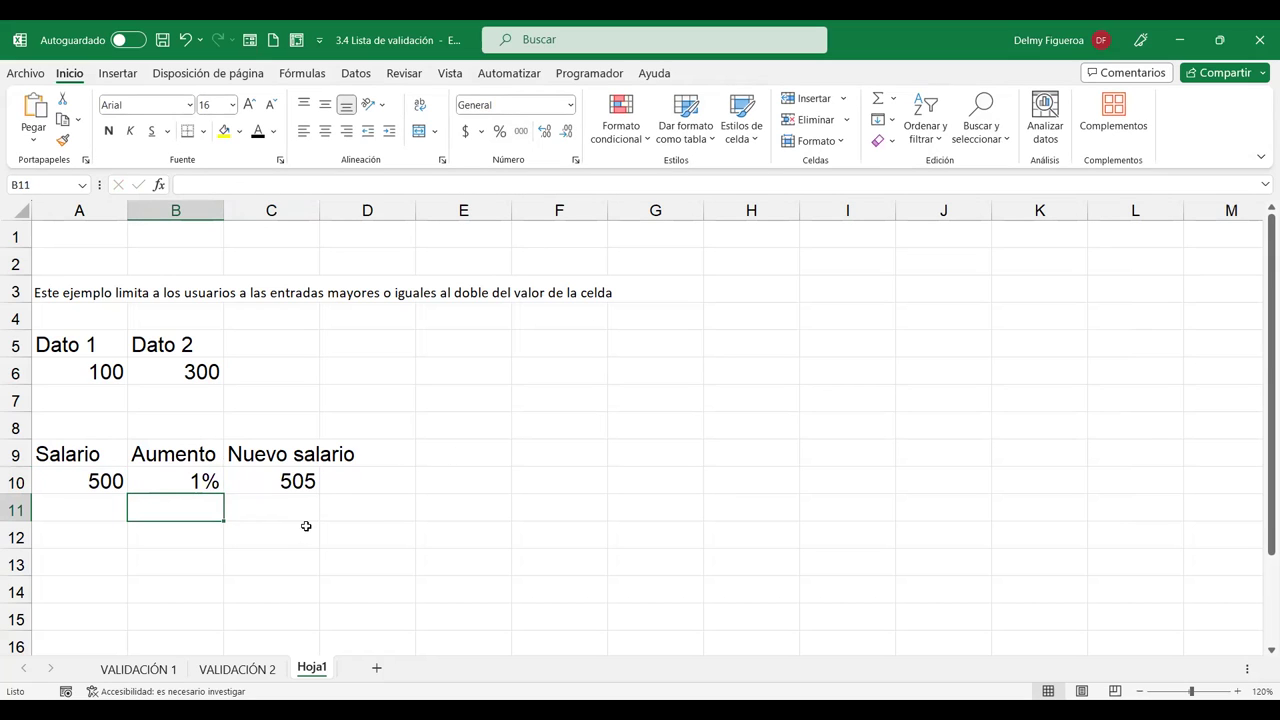
Test the Nuevo salario calculation with an Aumento of 3% in cell B10.
left_click(199, 481)
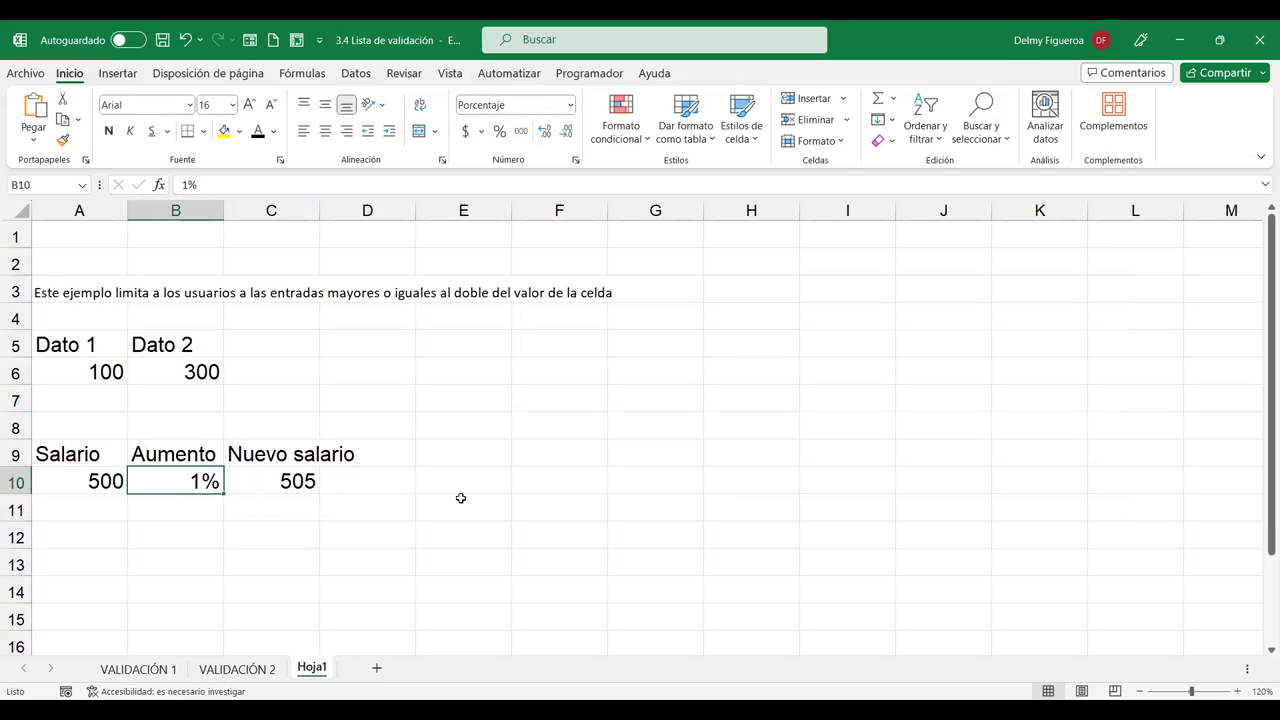
type("50")
key("Tab")
key("Left")
type("3")
key("Tab")
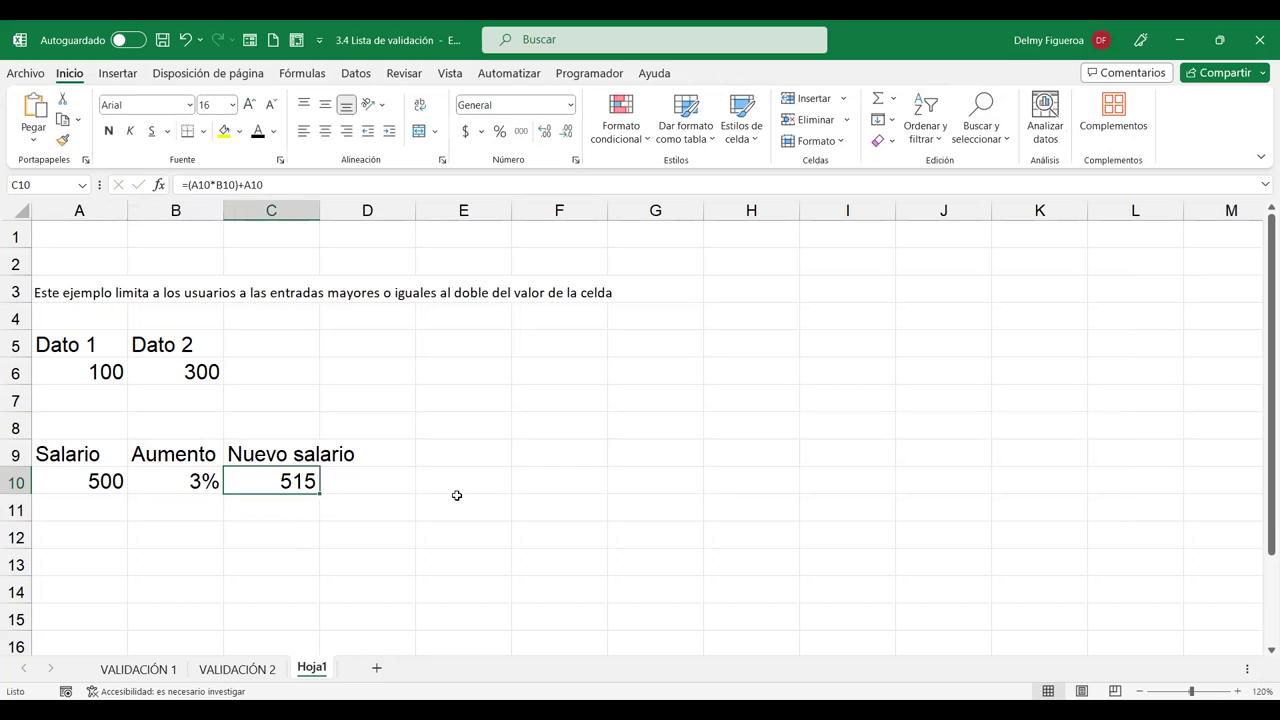
Test a 50% Aumento in cell B10, once as a whole-number entry and once as a decimal entry.
key("Left")
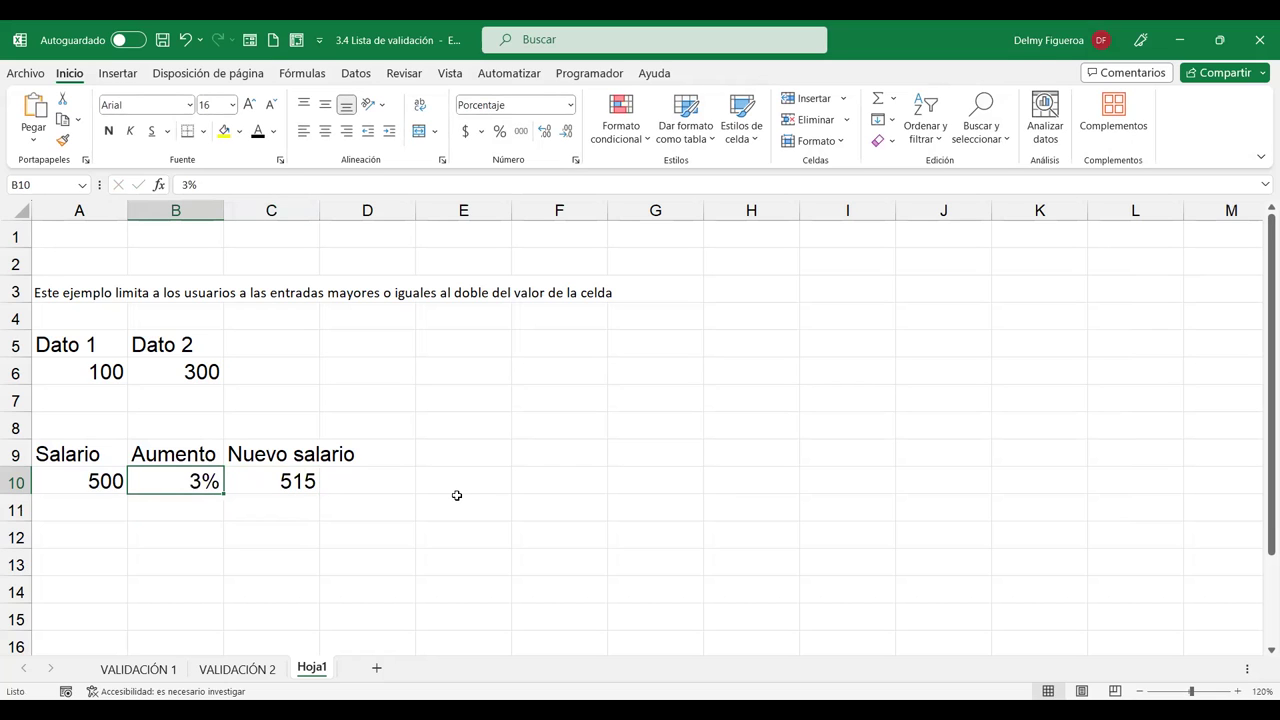
type("50")
key("Tab")
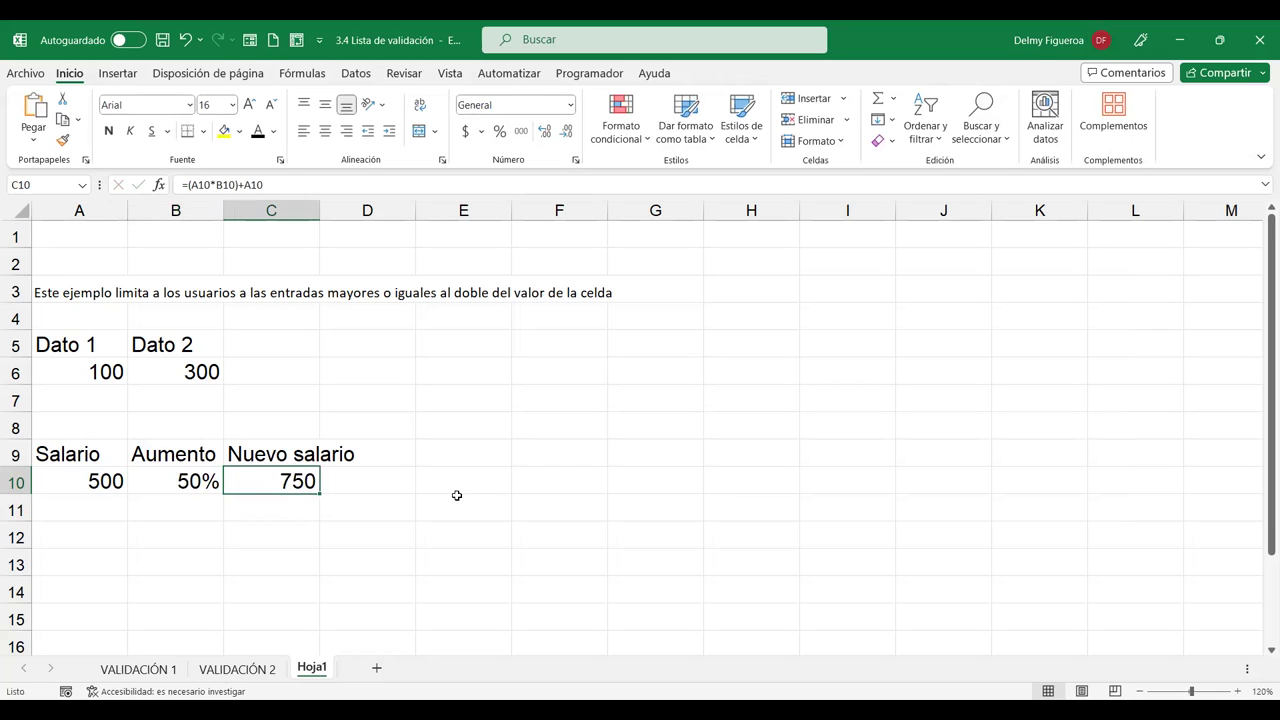
key("Left")
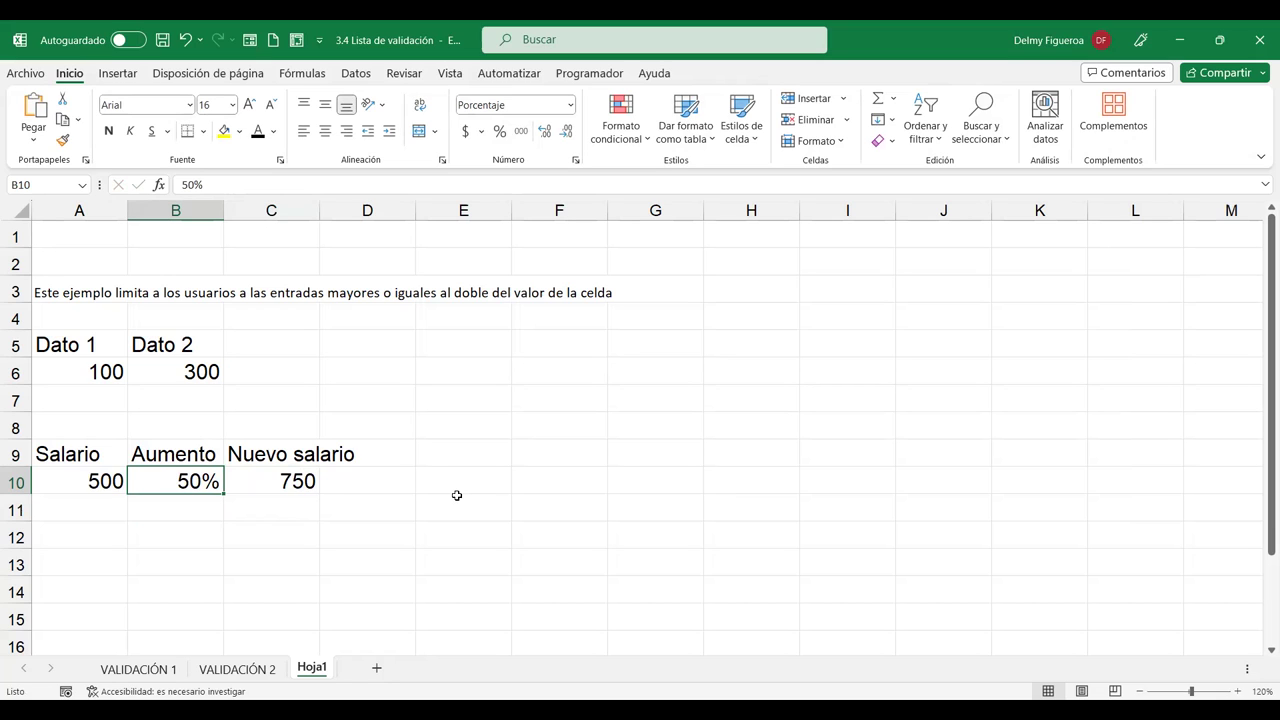
type(",5")
key("Tab")
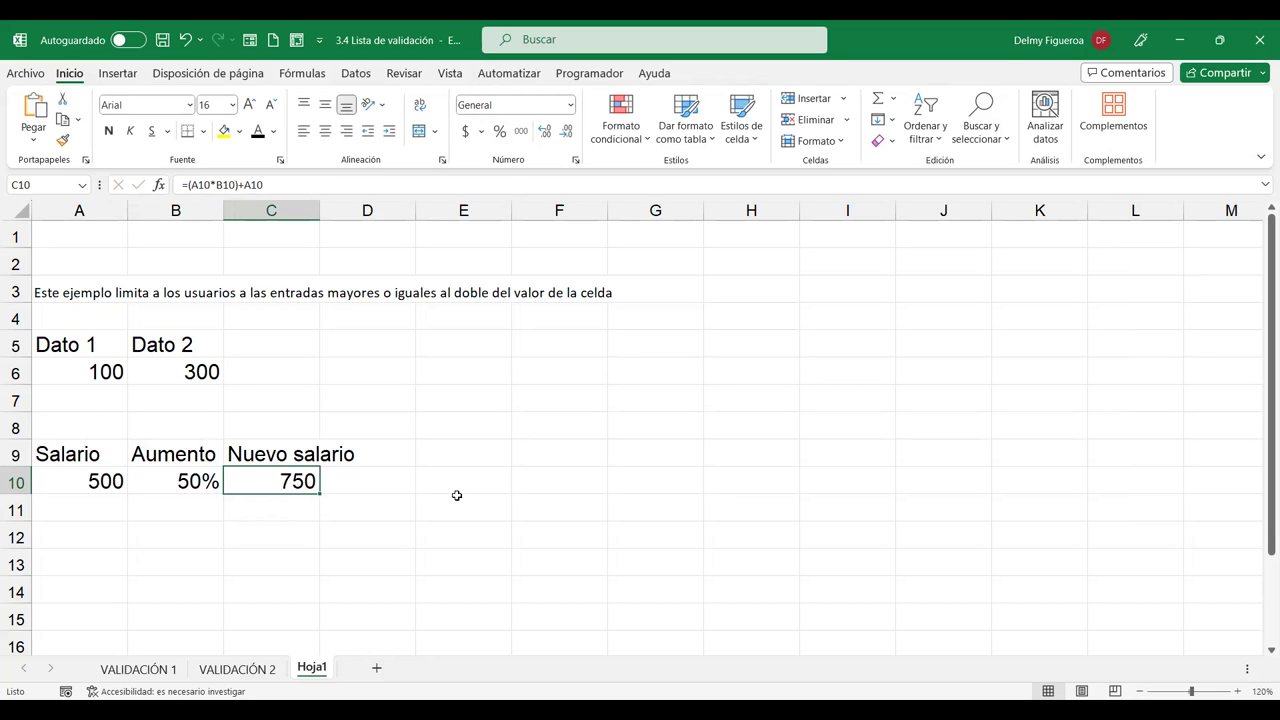
Show one decimal place in the Aumento cell B10 and test increases of 3.5% and 0.5%.
key("Left")
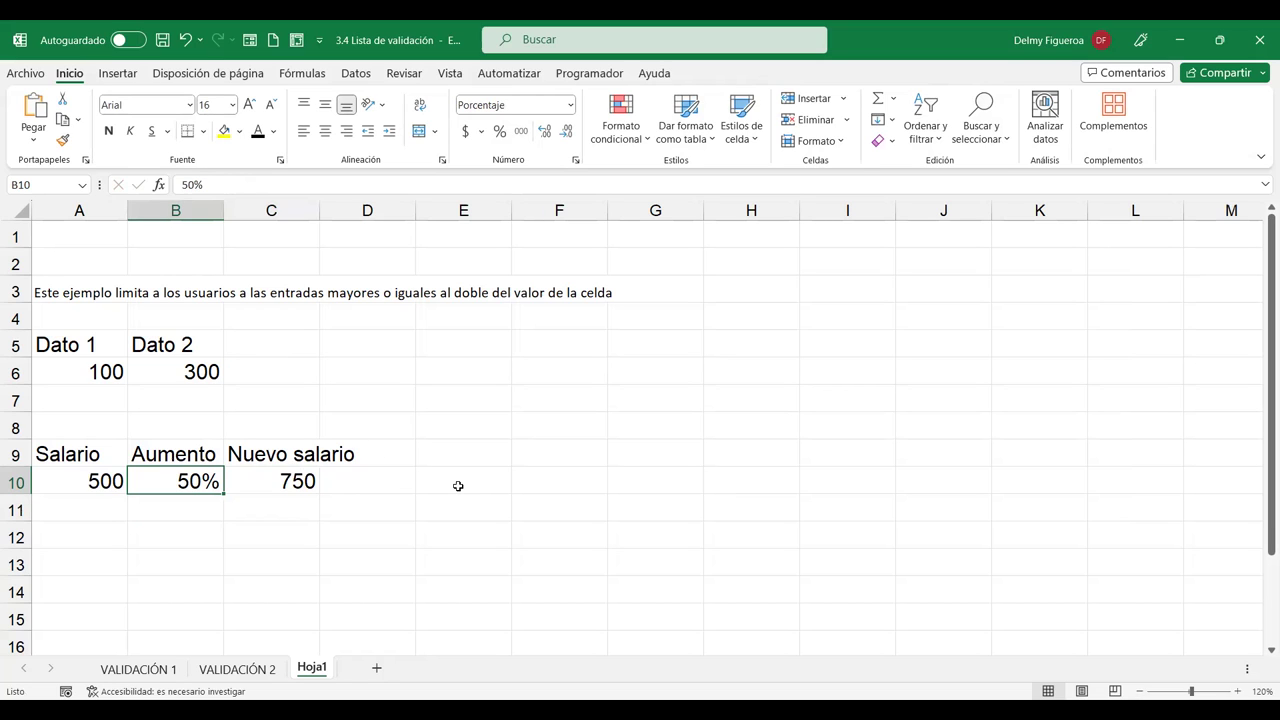
type("3.5")
key("Tab")
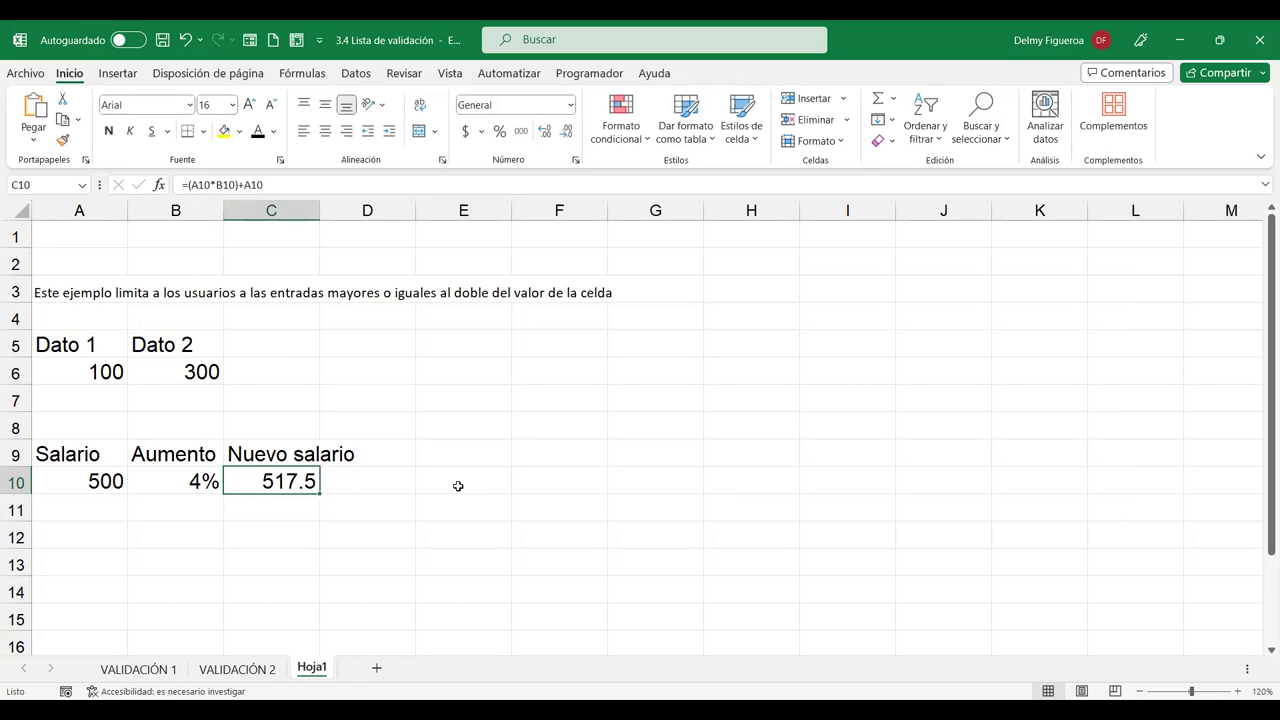
key("Left")
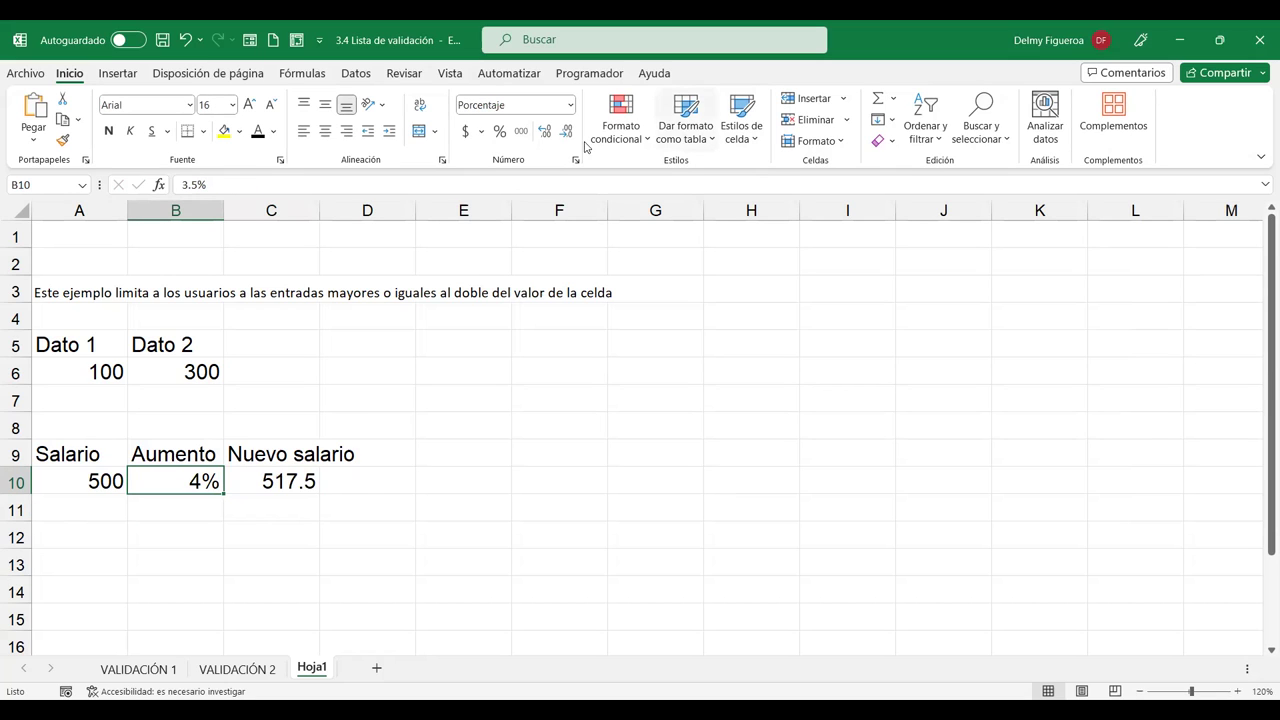
left_click(545, 131)
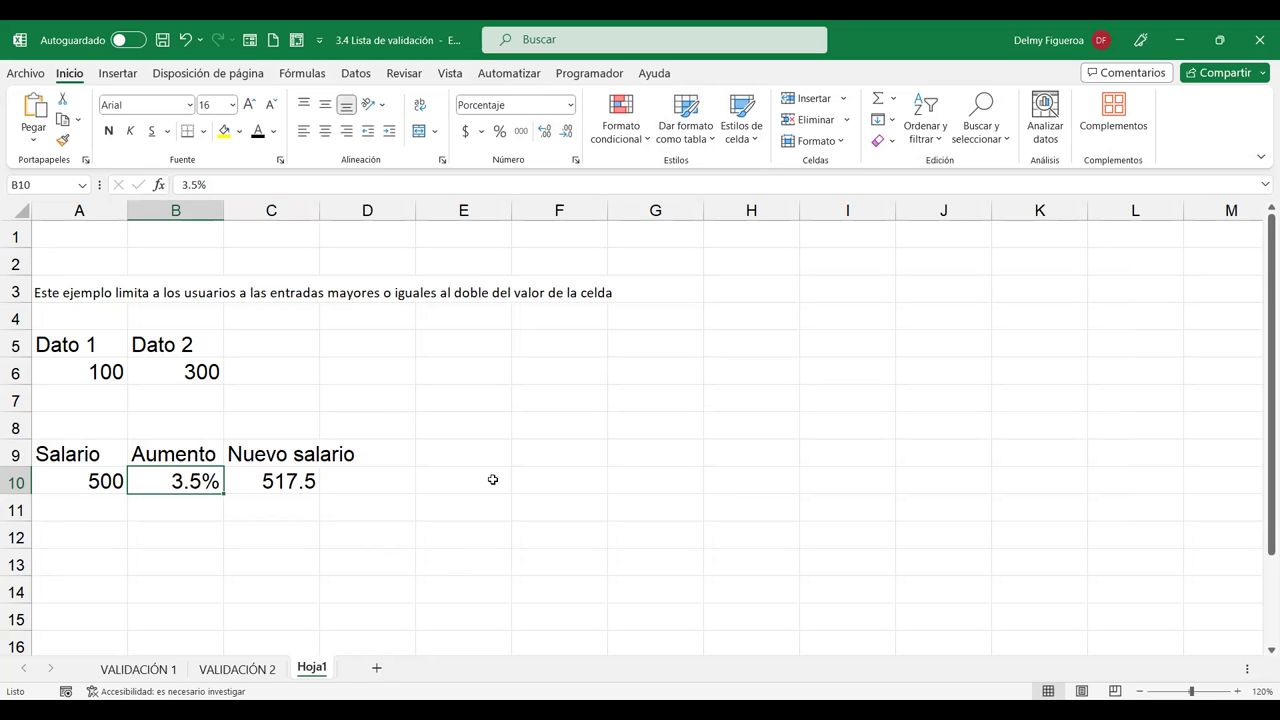
type("0.5")
key("Return")
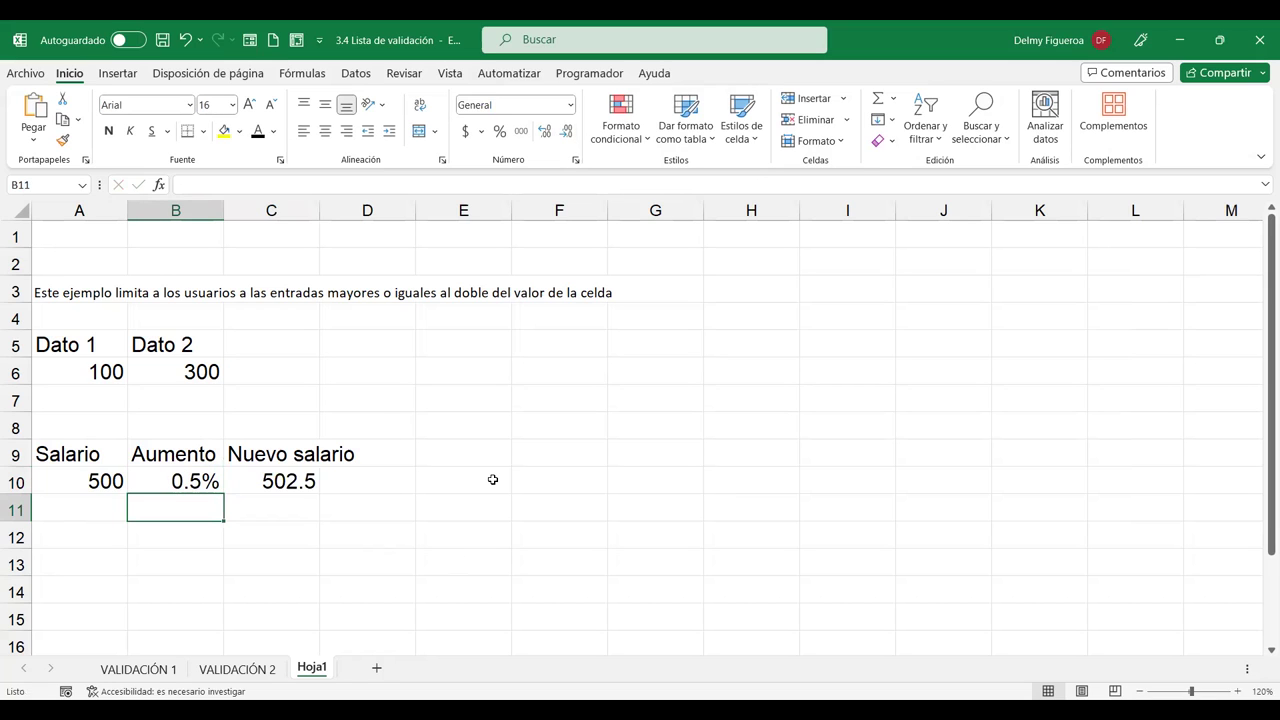
Add data validation to cell B10 that allows only decimal values between a minimum of 0 and a maximum.
key("Up")
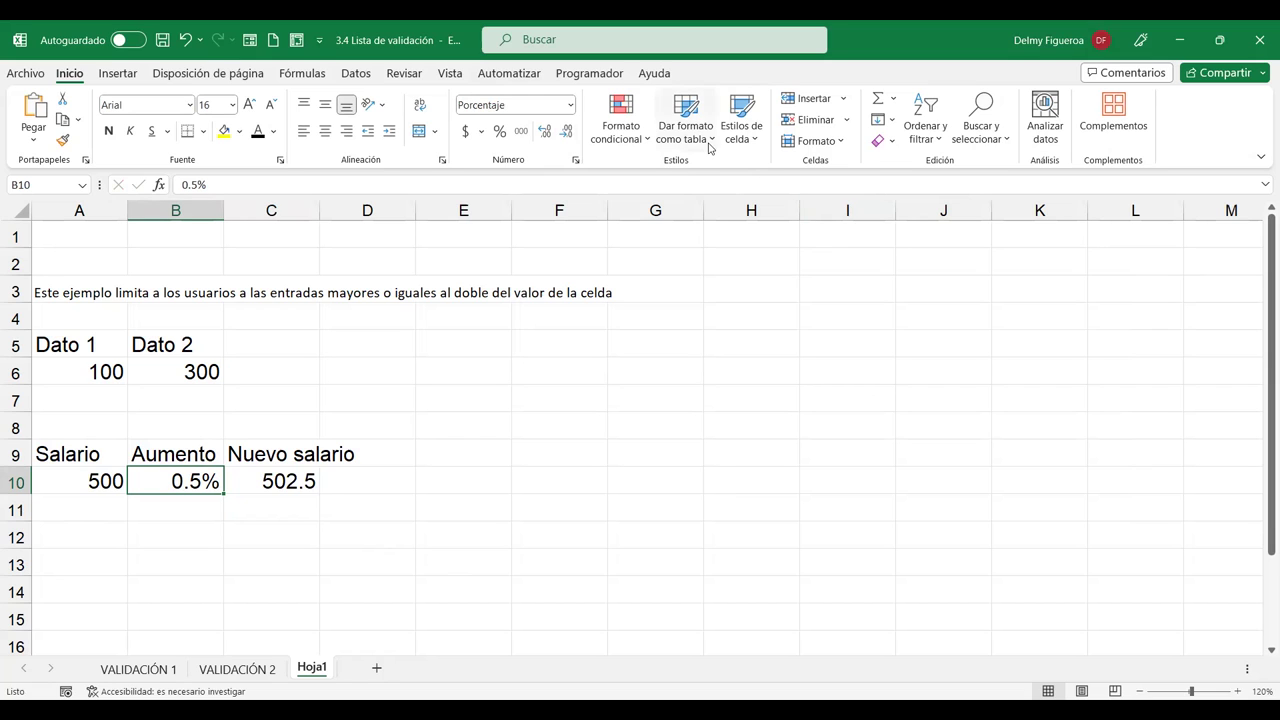
left_click(355, 73)
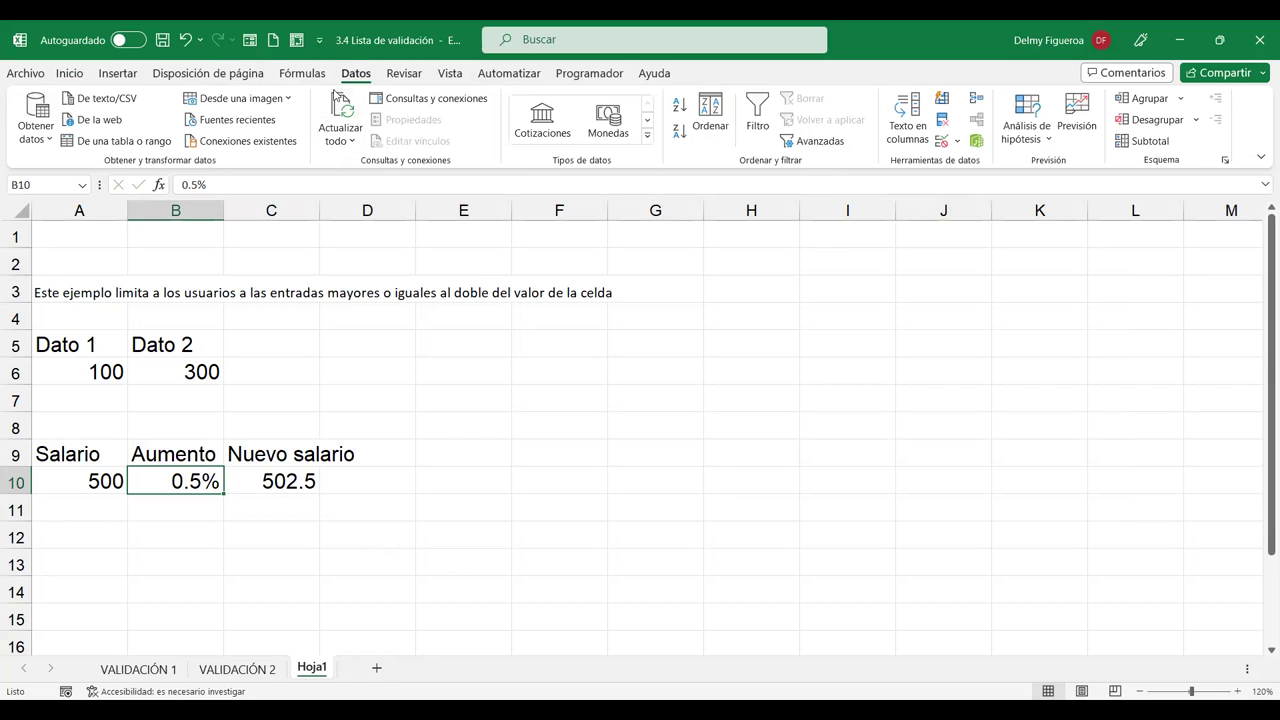
left_click(944, 146)
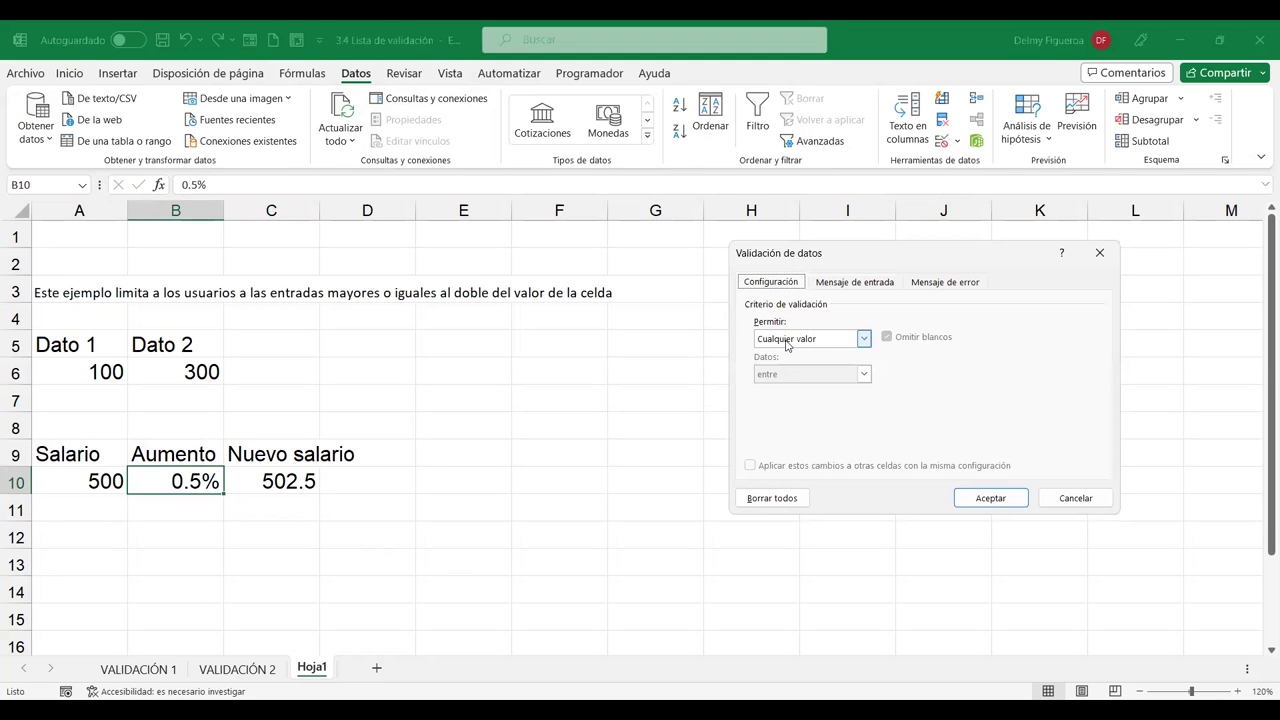
left_click(787, 340)
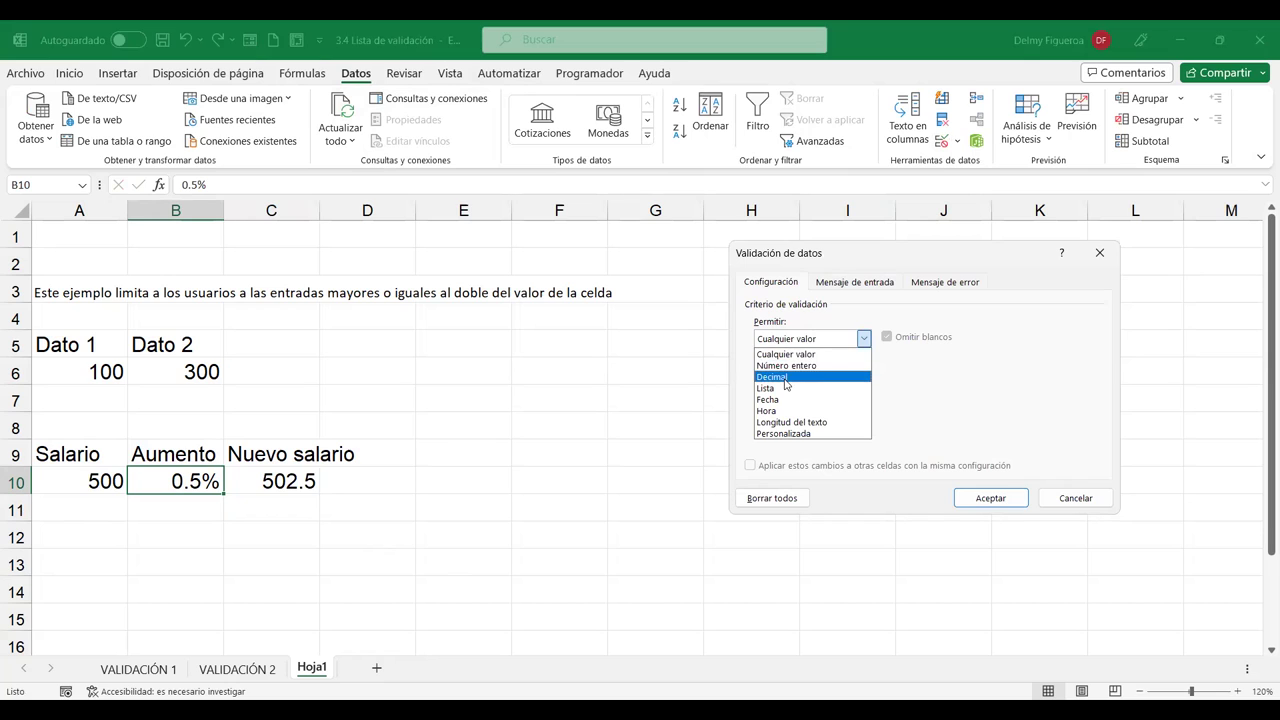
left_click(786, 380)
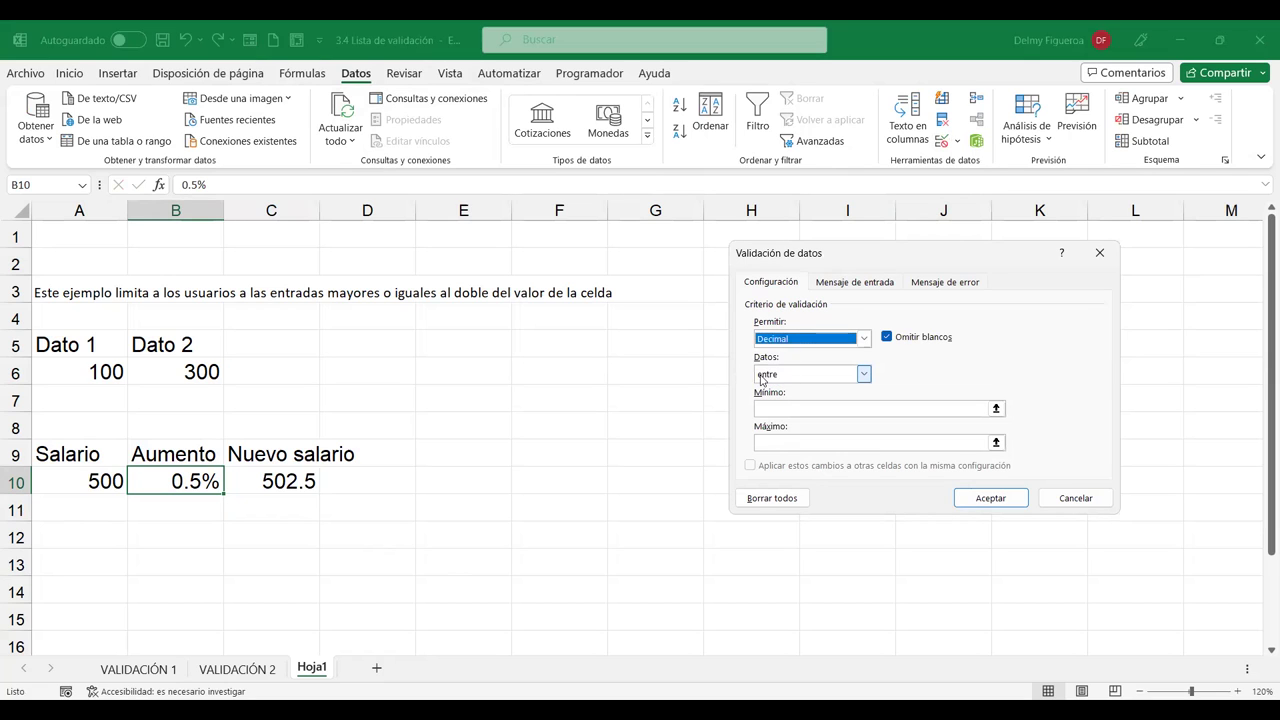
left_click(789, 408)
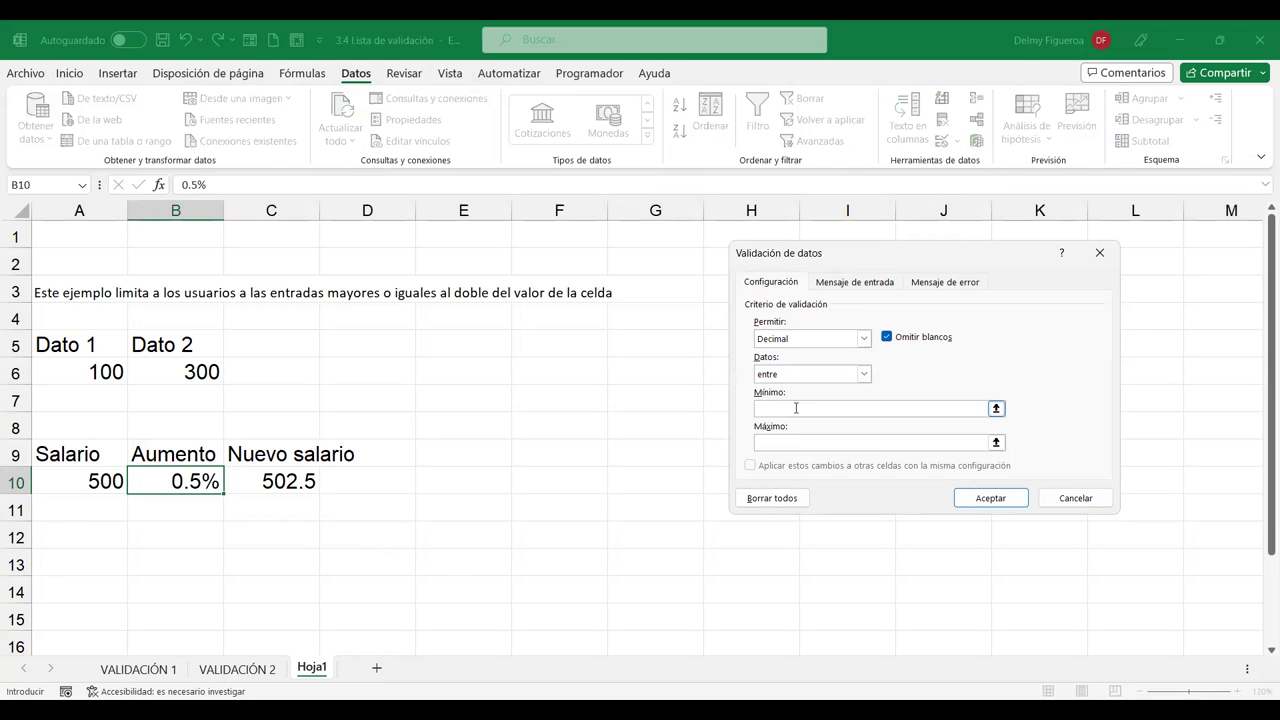
type("0")
left_click(797, 441)
left_click(990, 496)
Enter 4% as the Aumento in cell B10 and change the cell's number format to Número.
type("4%")
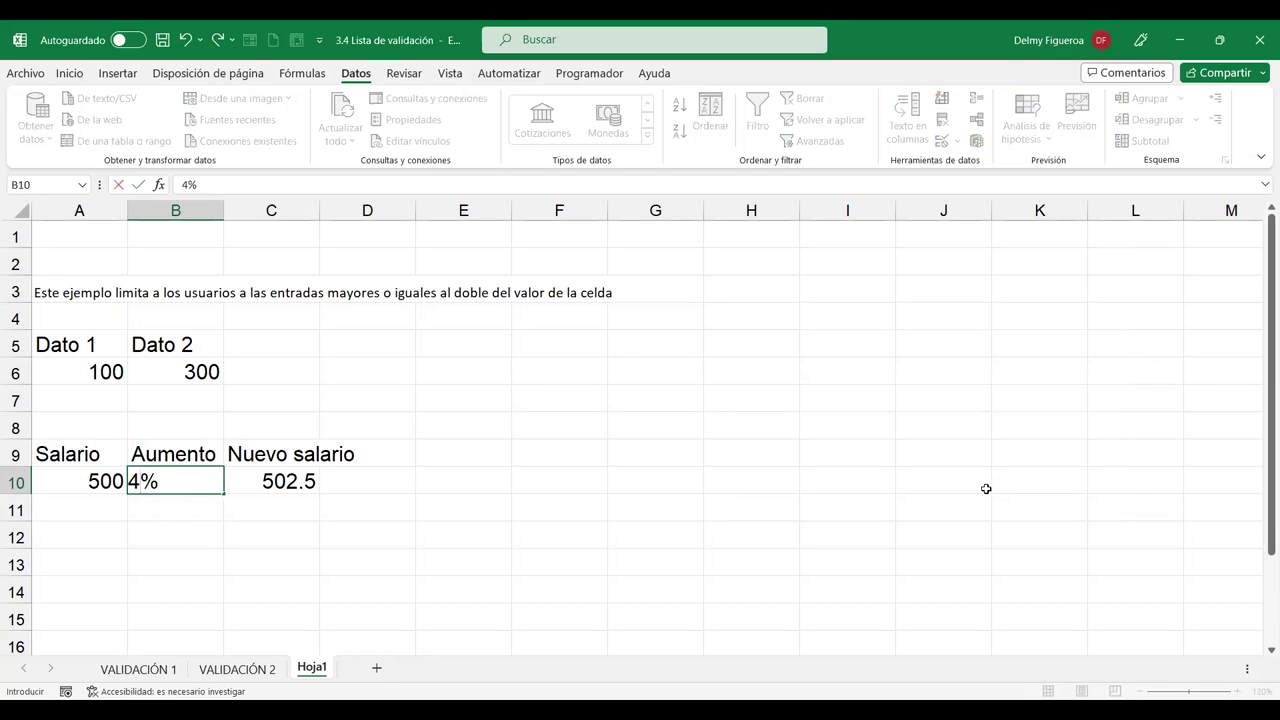
key("Return")
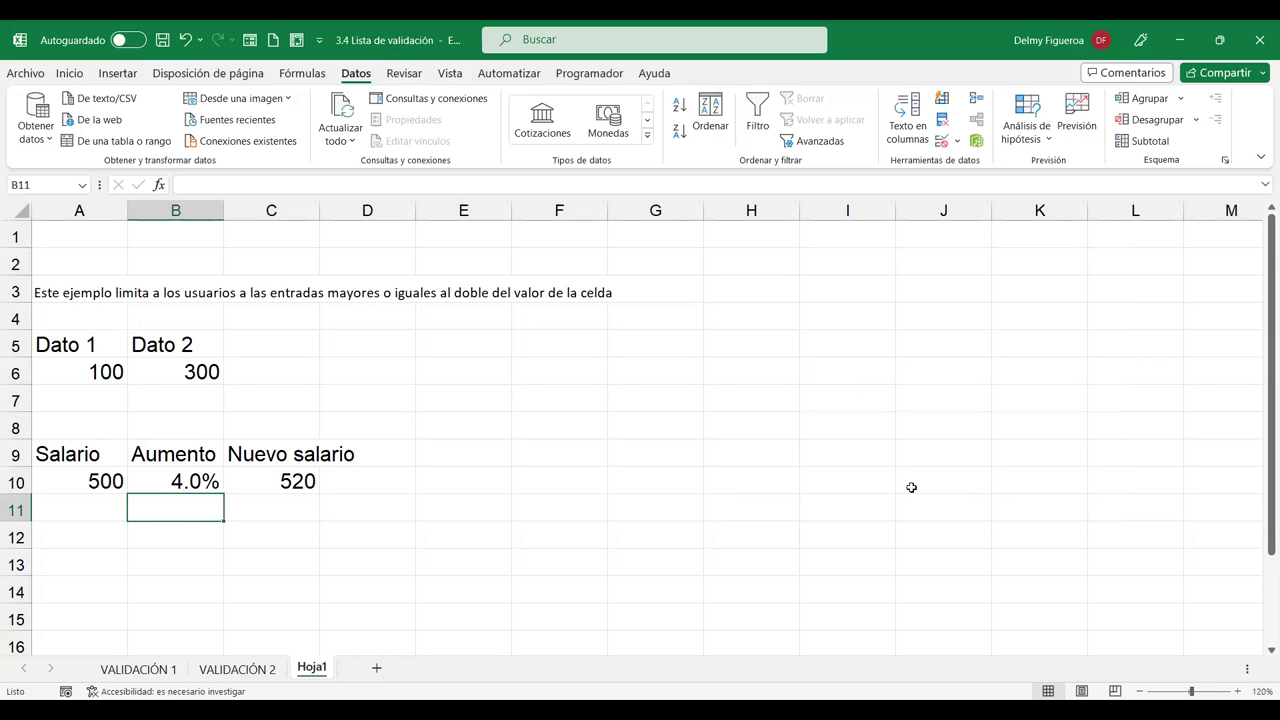
key("Up")
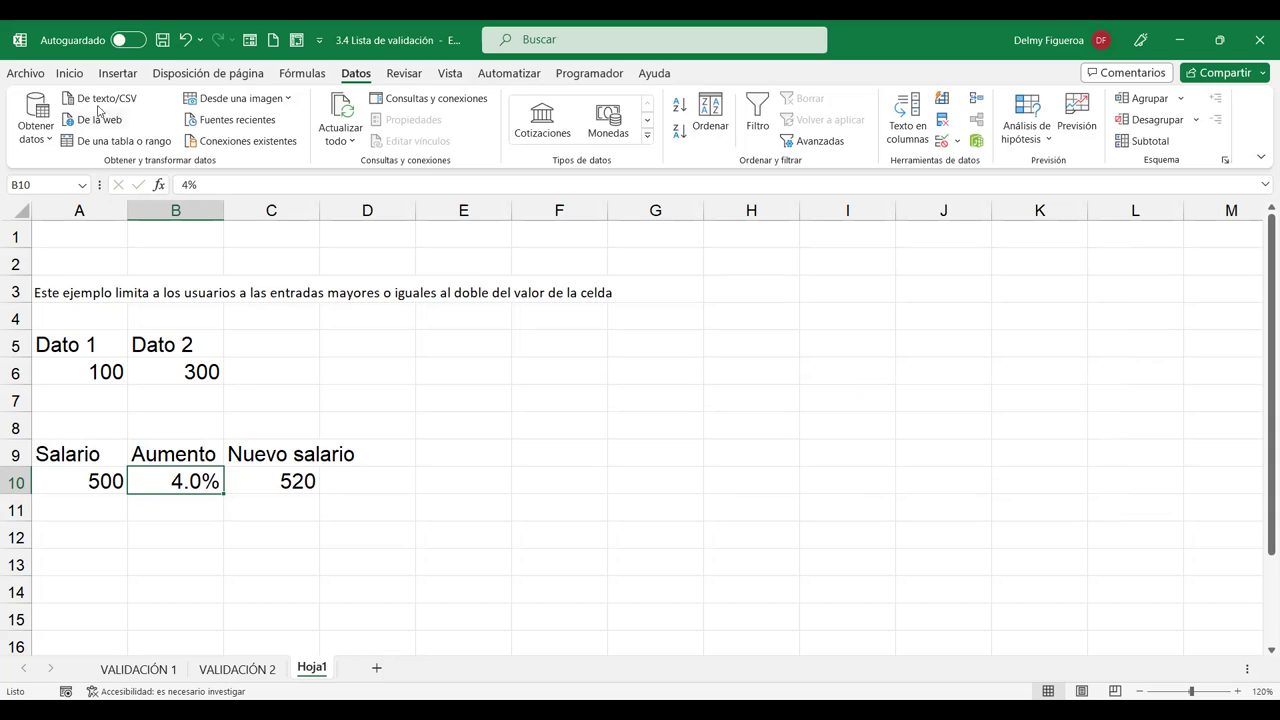
left_click(69, 74)
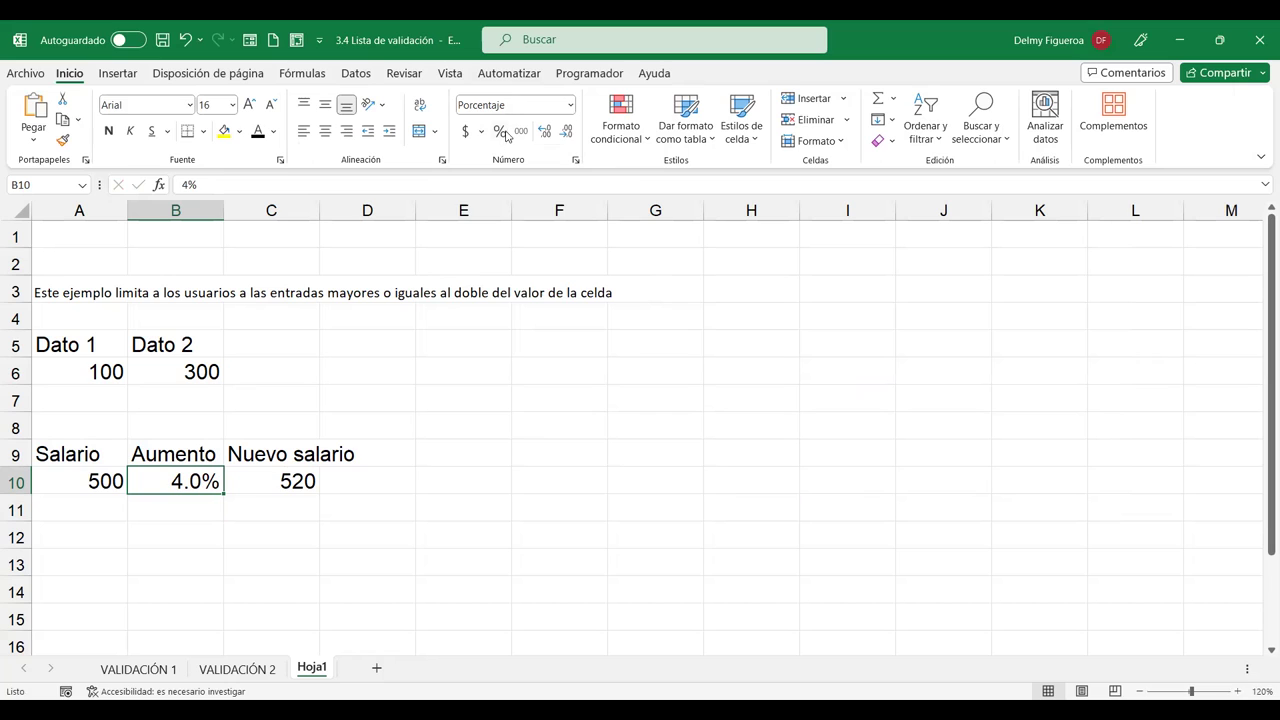
left_click(571, 105)
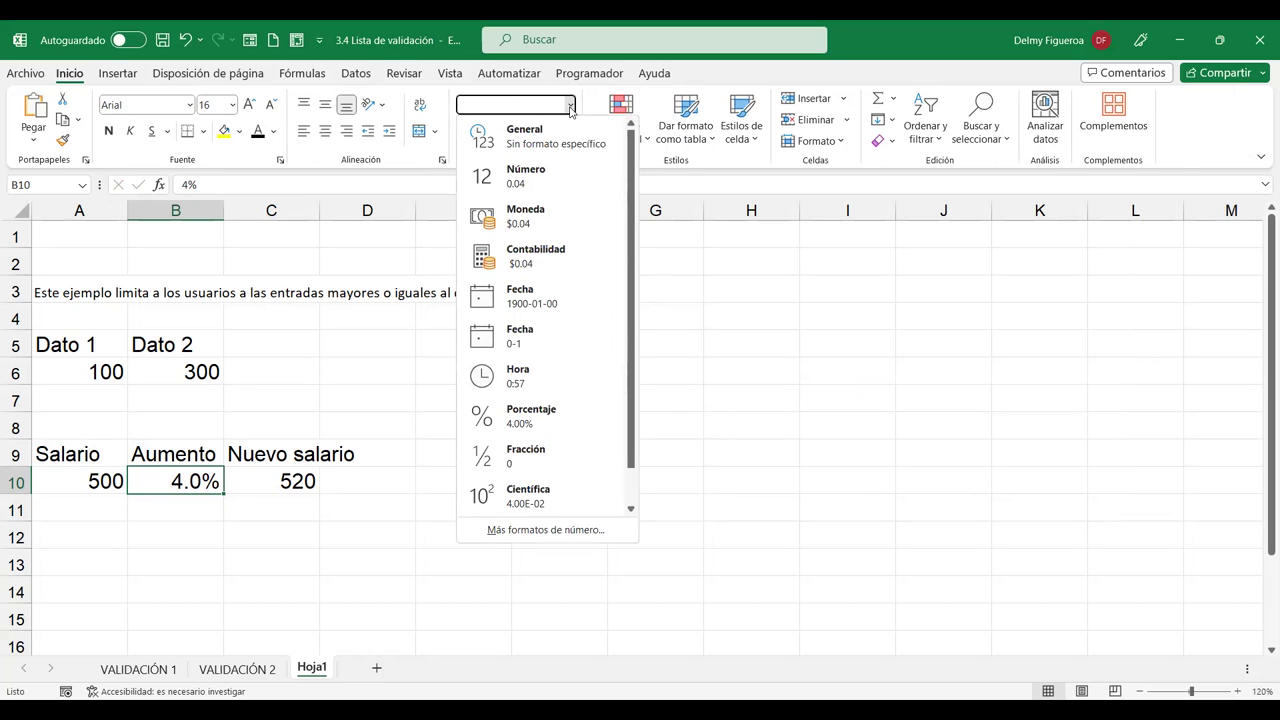
left_click(532, 182)
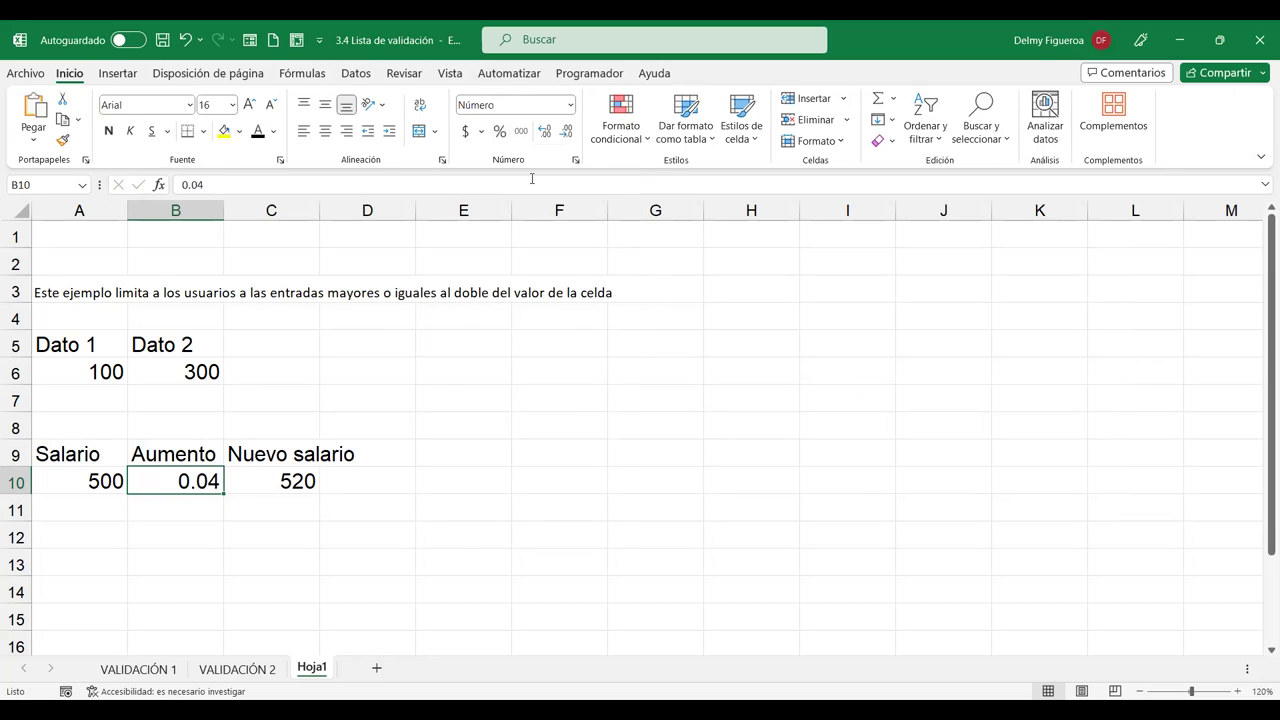
Test the validation rule by trying an Aumento of 4 in cell B10, and discard the entry.
type("4")
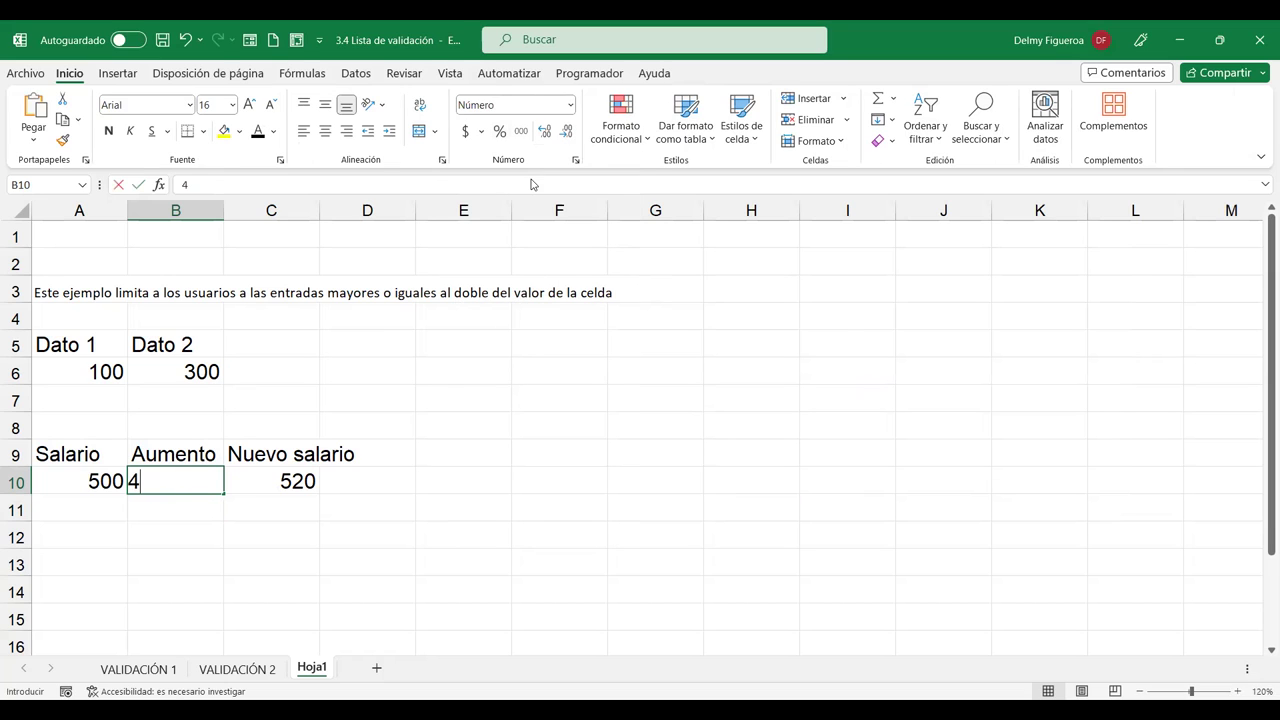
key("Return")
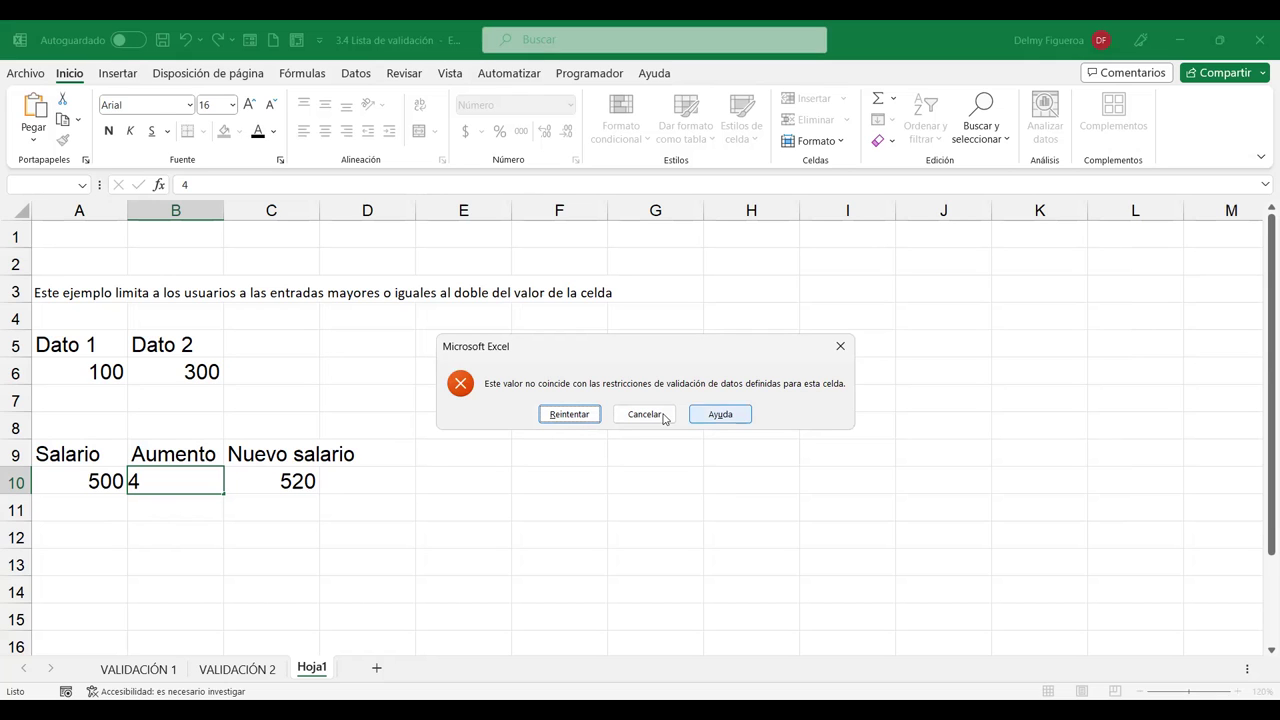
left_click(652, 414)
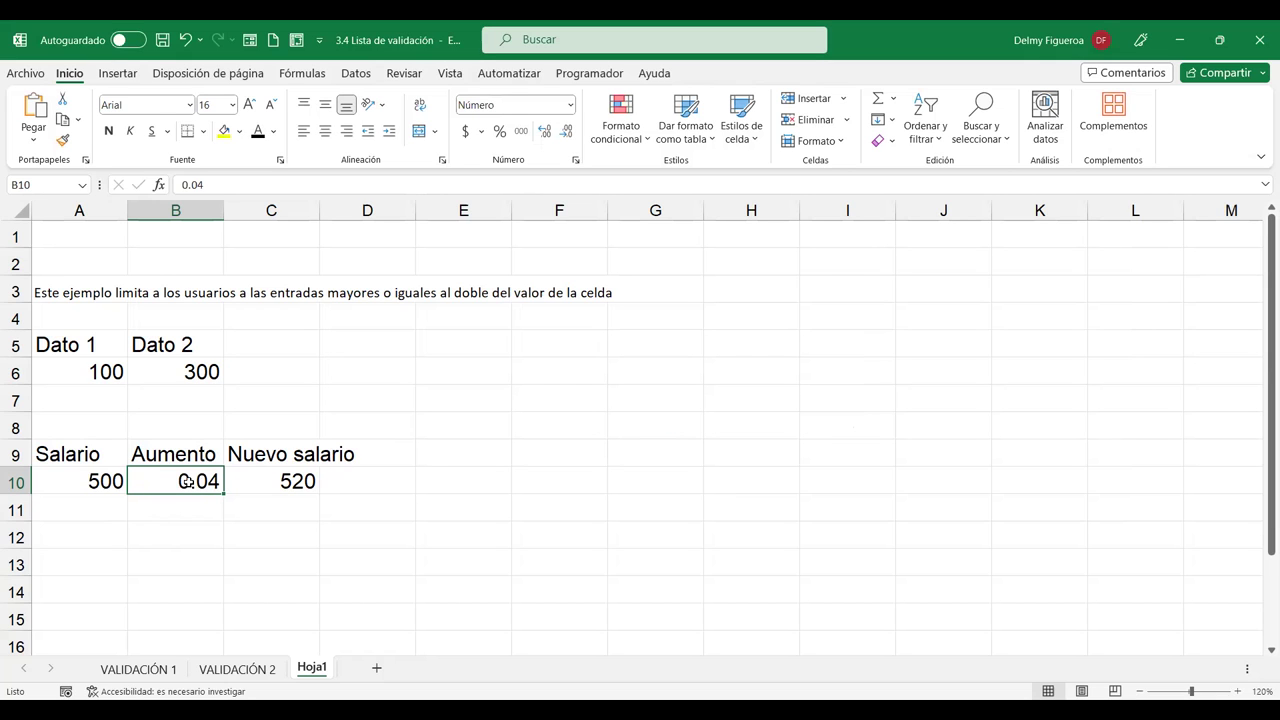
Replace the Aumento value in cell B10 with 3.
key("F2")
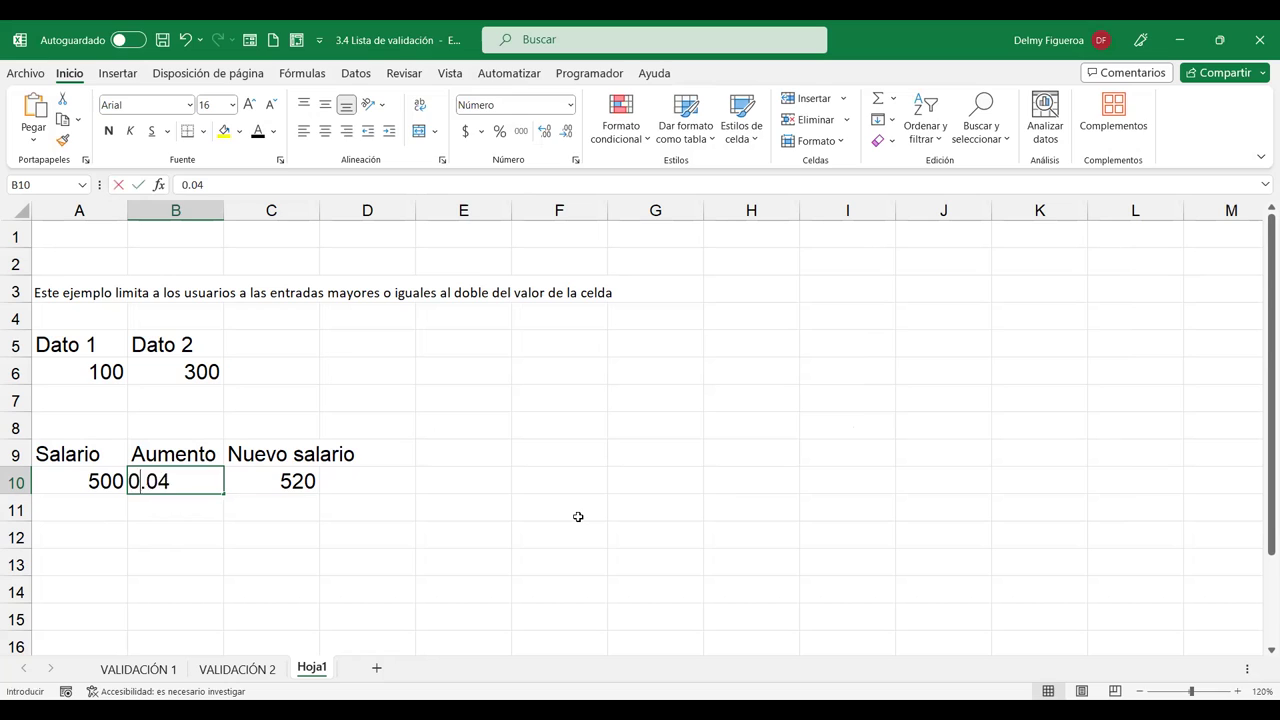
key("BackSpace")
key("BackSpace")
key("BackSpace")
key("BackSpace")
type("3")
key("Tab")
left_click(198, 478)
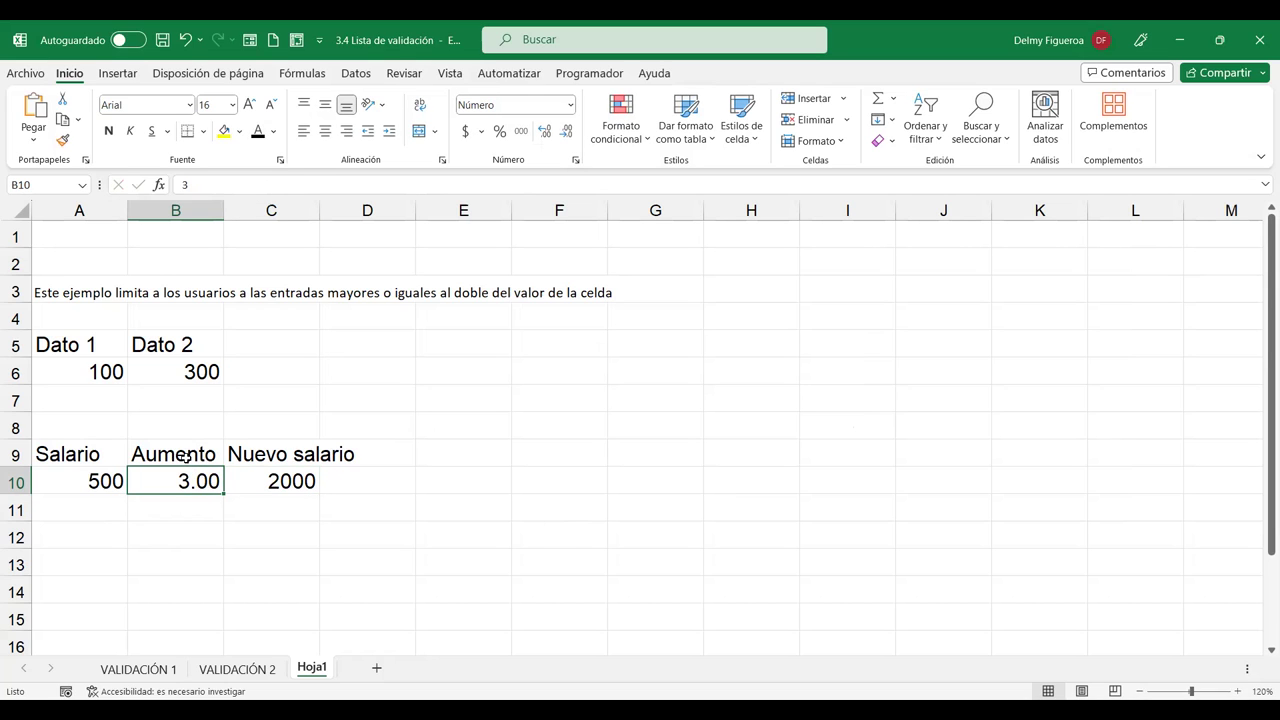
Widen column B slightly and change the heading in cell B9 to Aumento (%).
left_click_drag(222, 206, 243, 207)
left_click(187, 457)
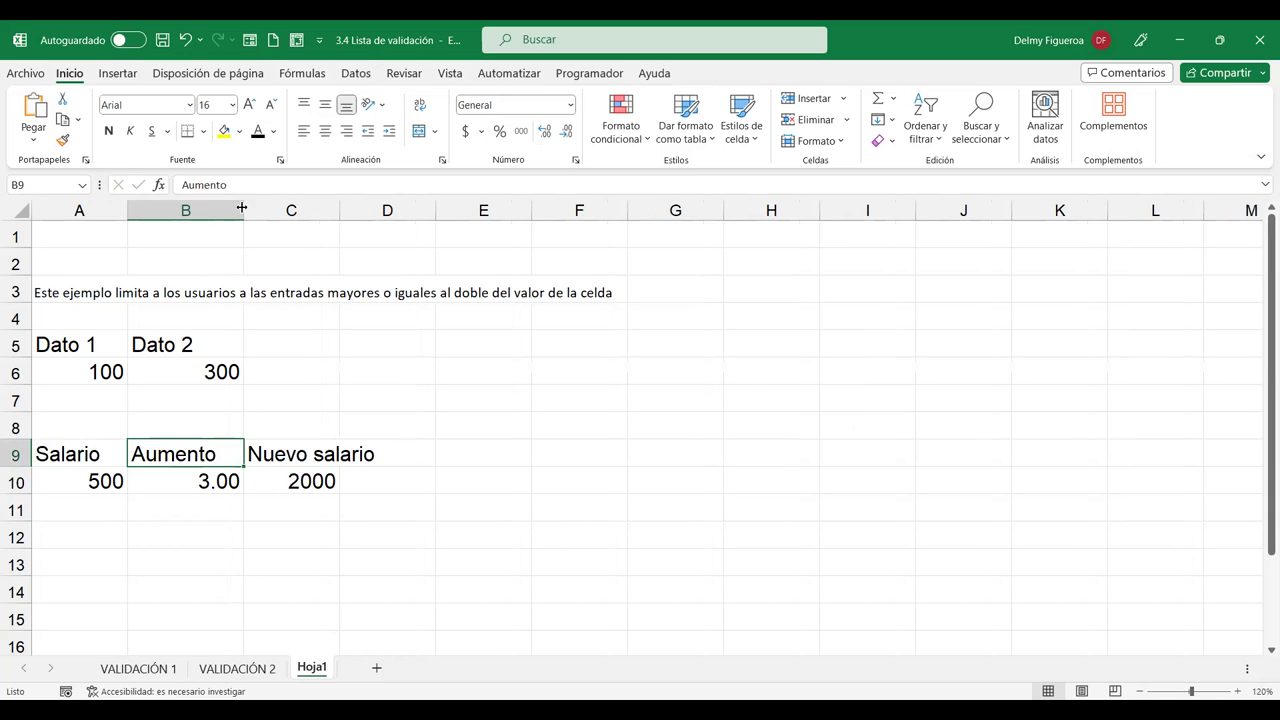
left_click(353, 178)
type("(")
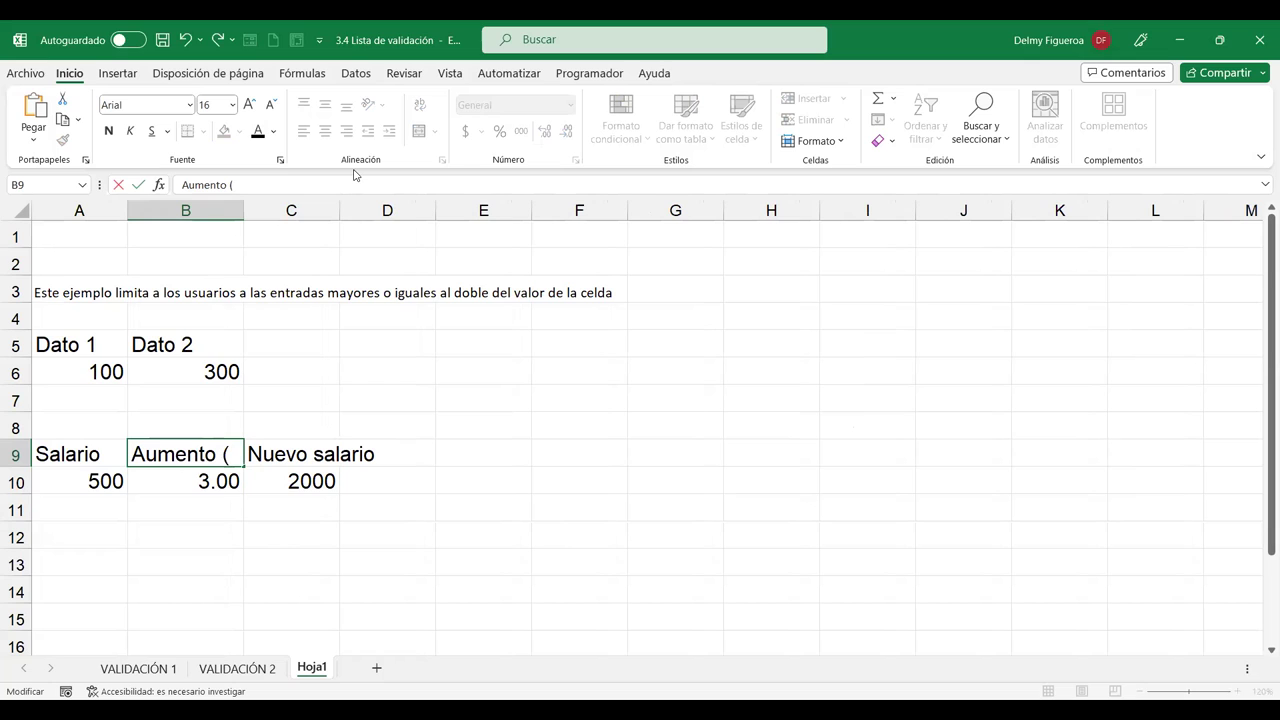
type("%)")
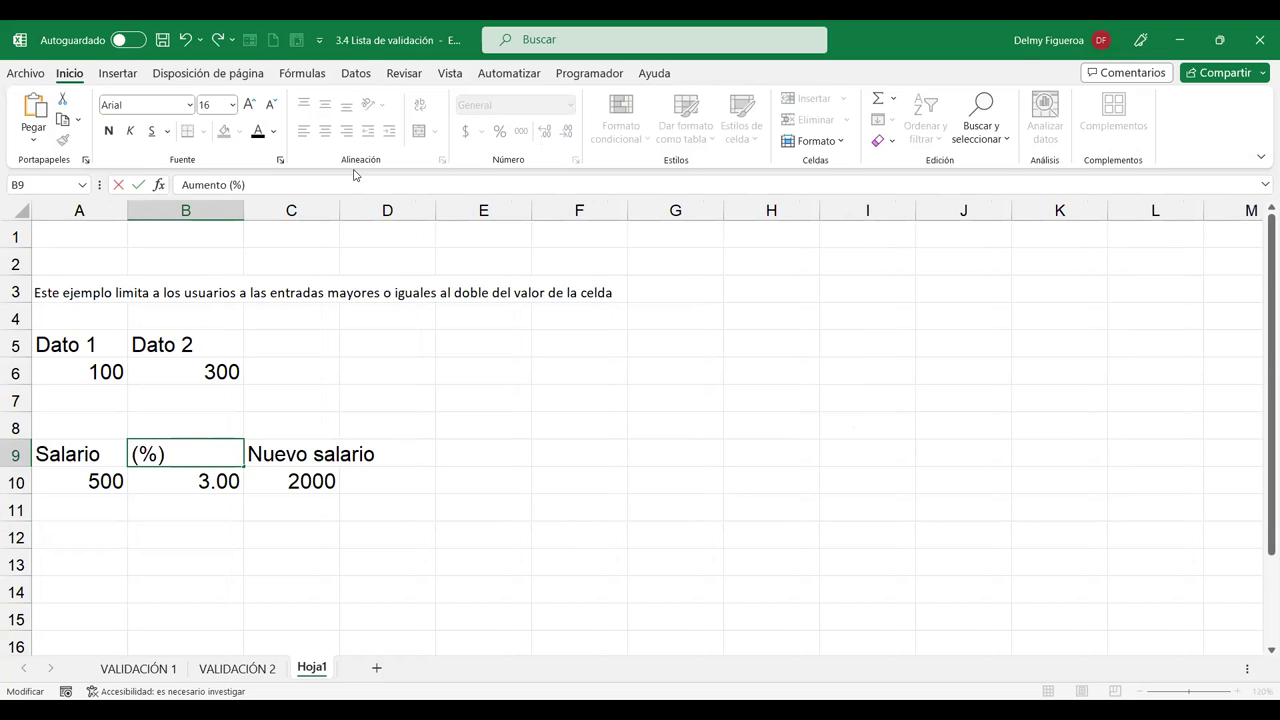
key("Return")
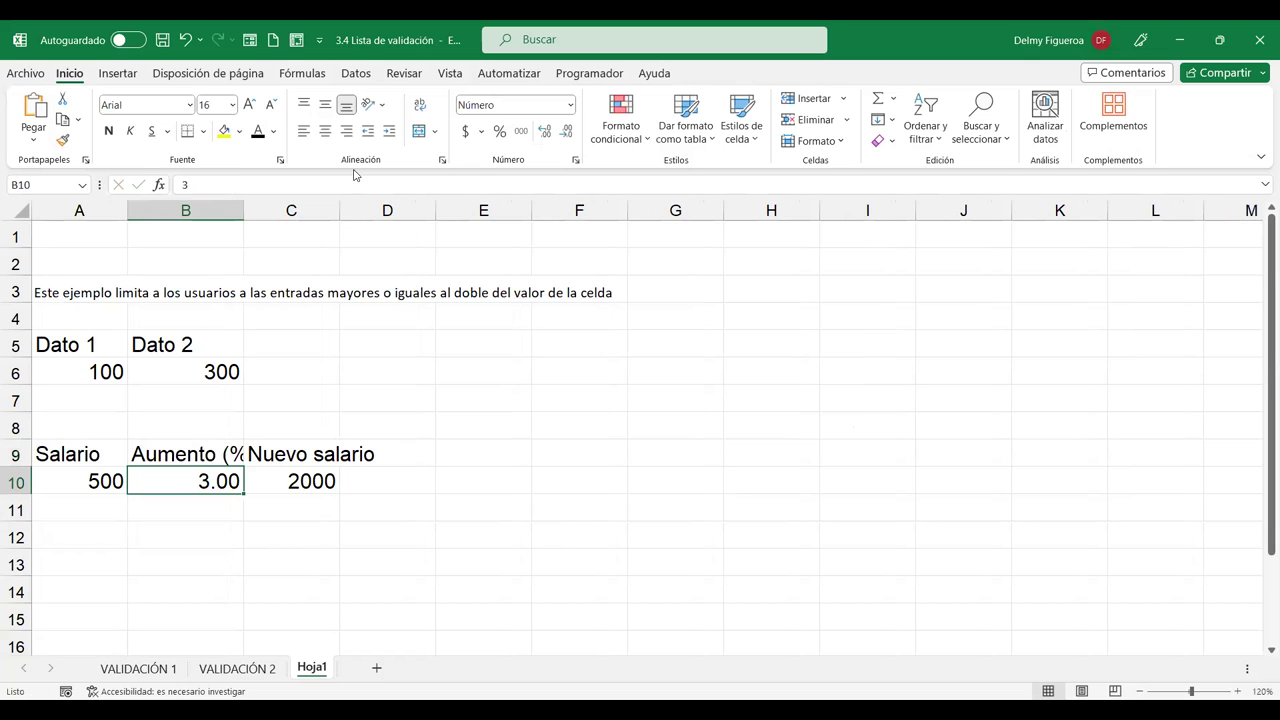
Auto-fit column B to its contents and apply the custom number format 0.0" %" to cell B10.
double_click(244, 202)
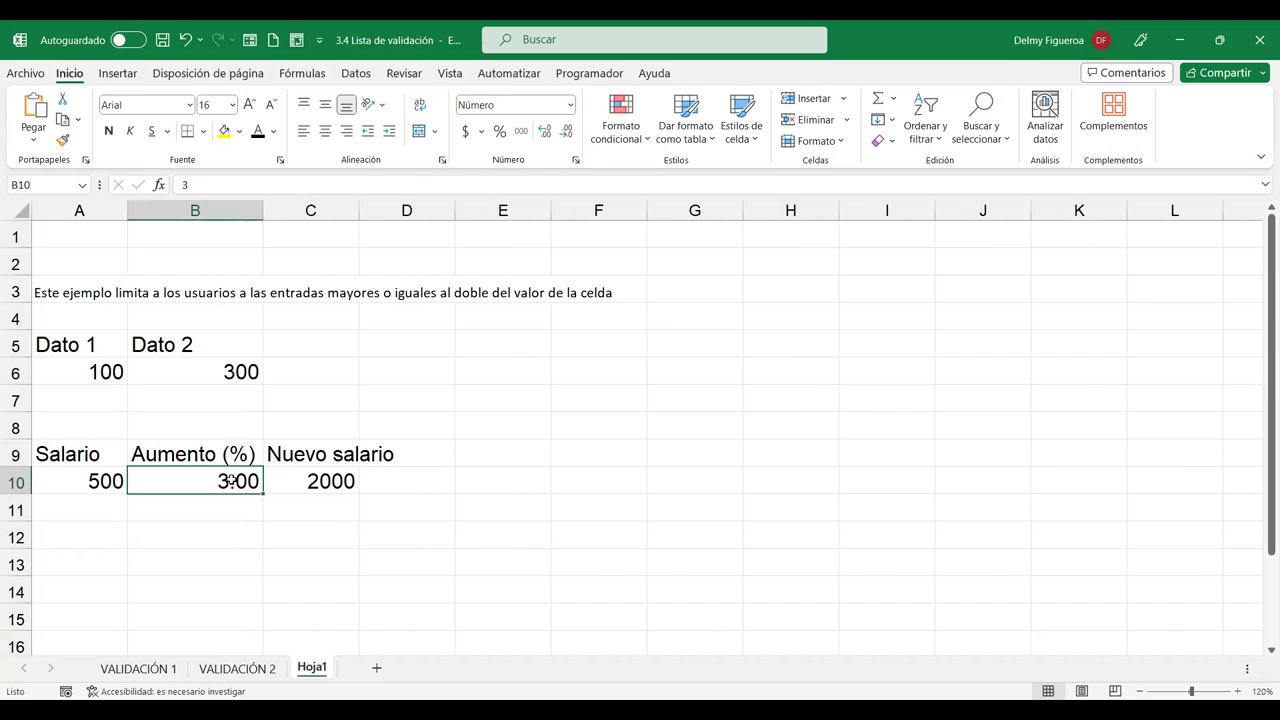
right_click(231, 481)
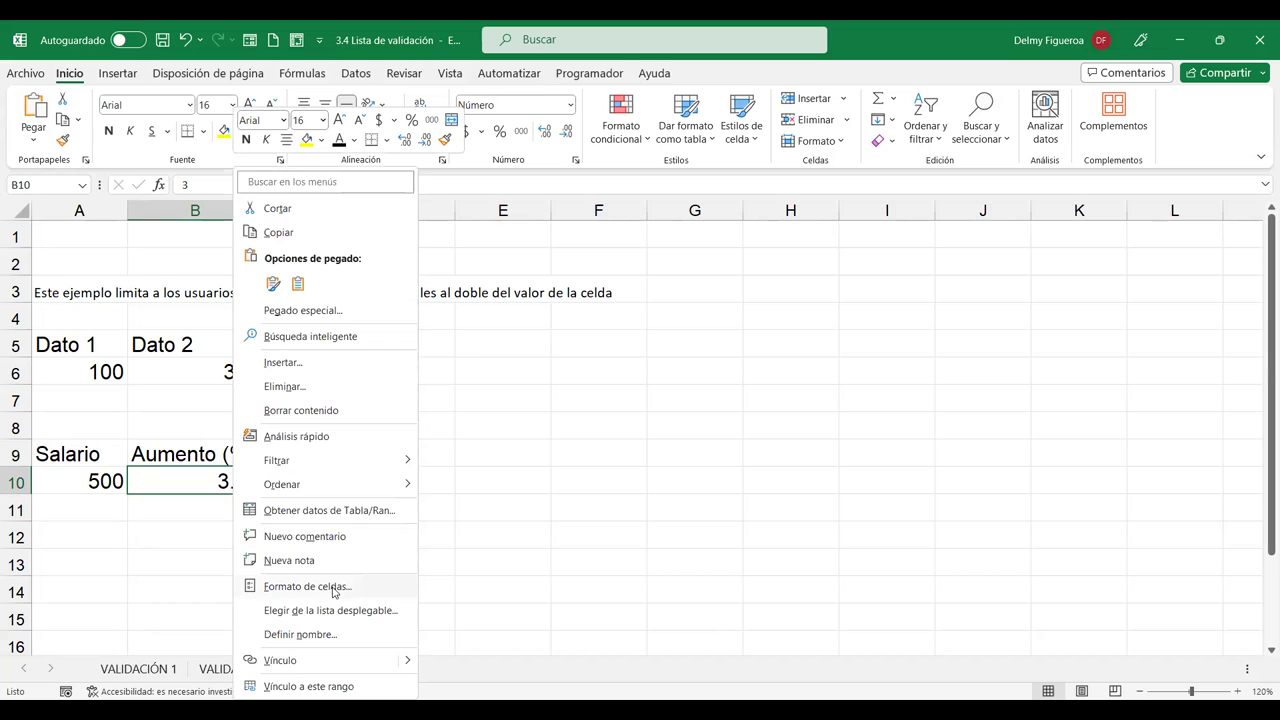
left_click(473, 499)
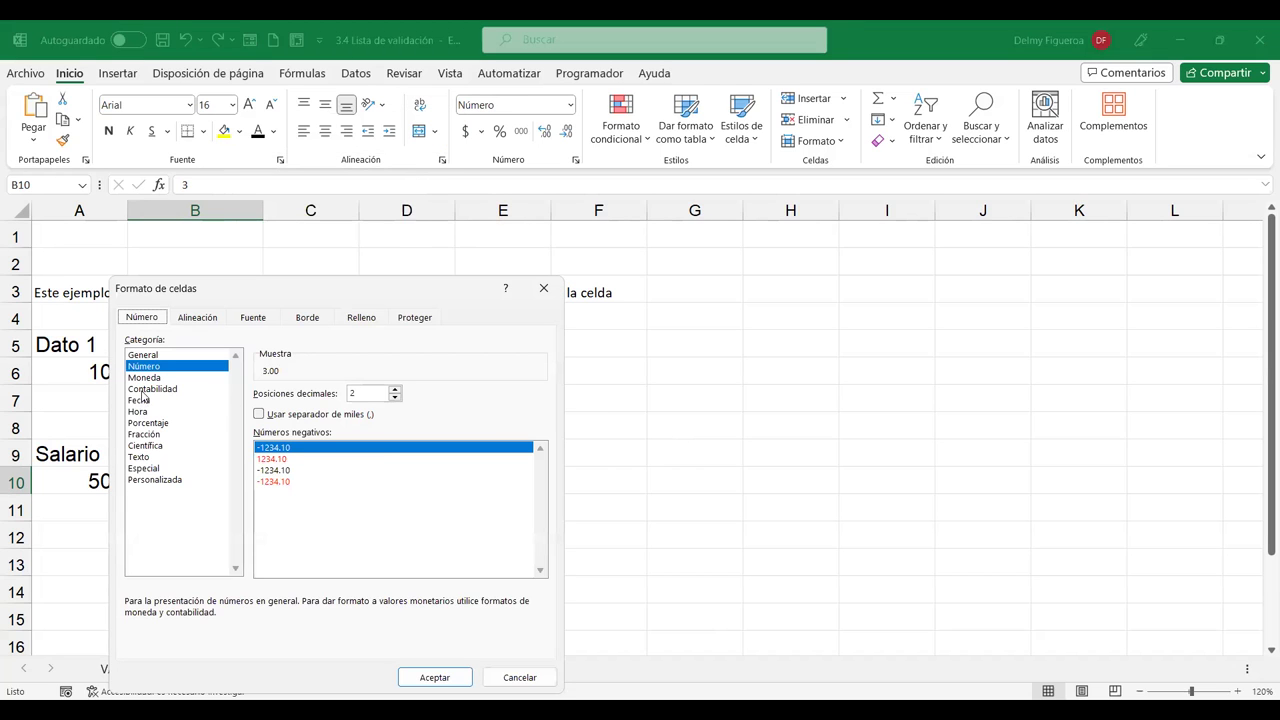
left_click(171, 486)
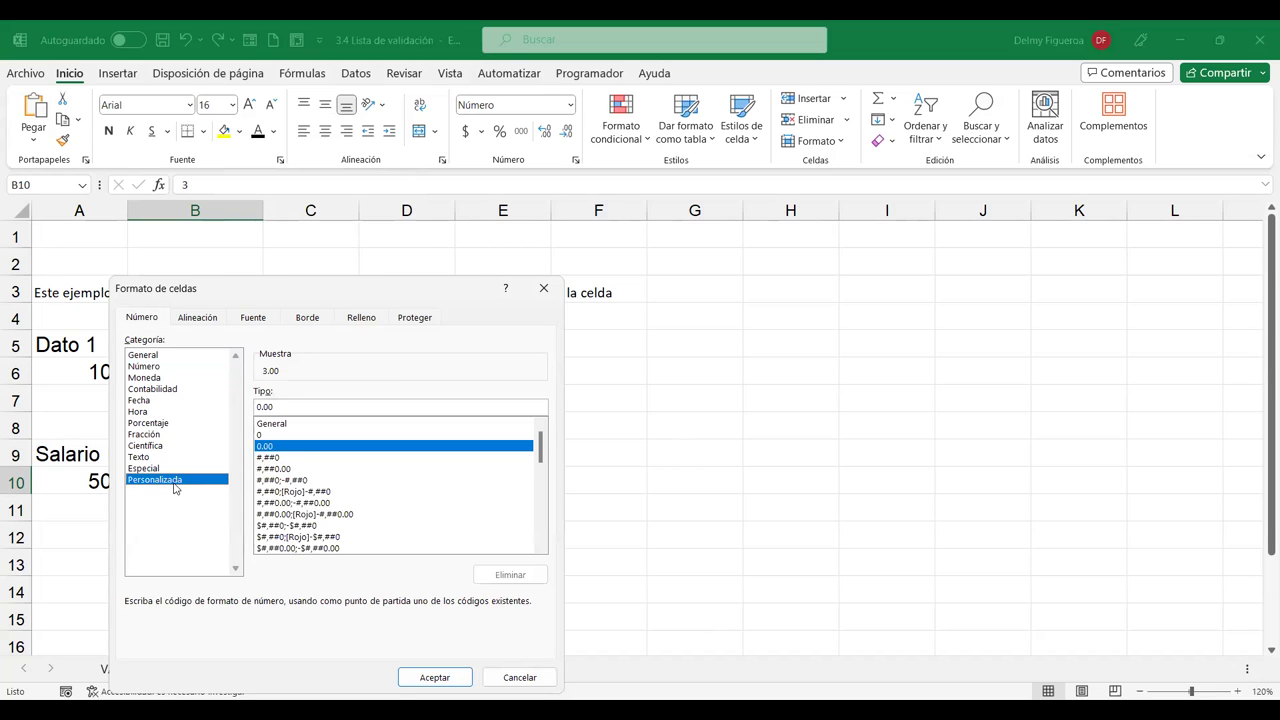
left_click(280, 406)
key("BackSpace")
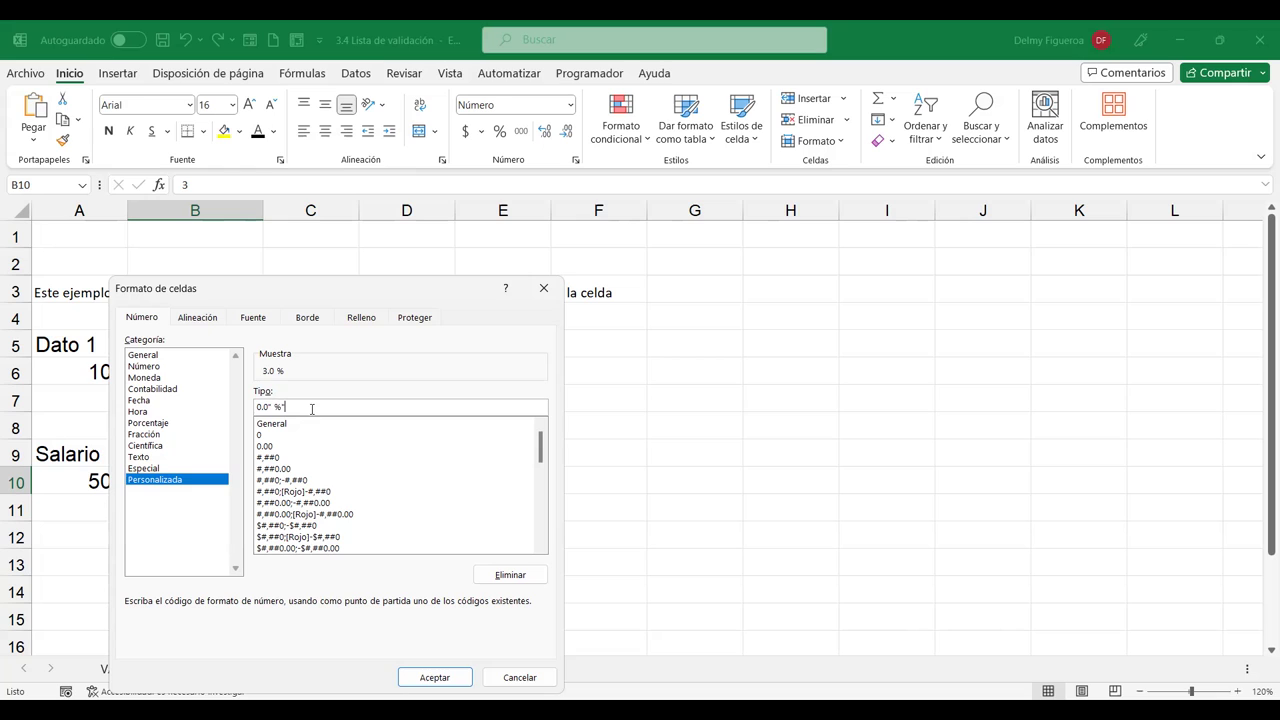
left_click(420, 683)
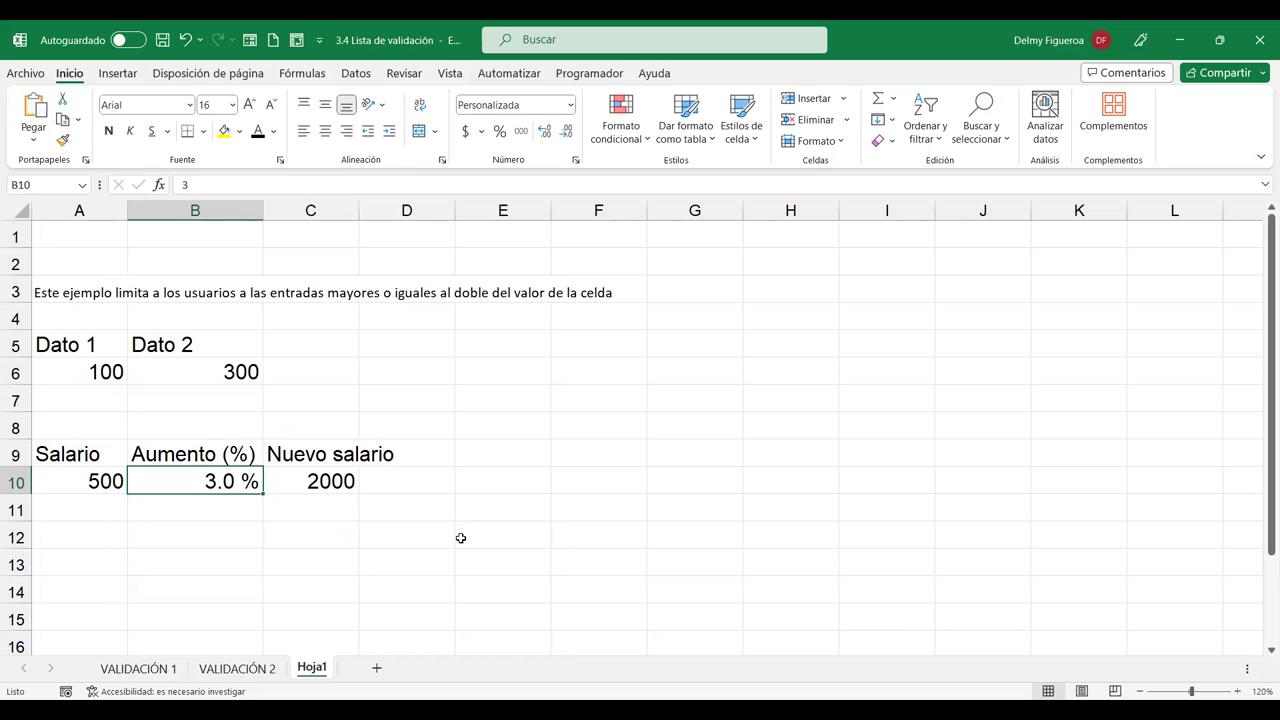
Test the validation rule in cell B10 with Aumento values of 4 and 3.5, and discard the entry.
type("4")
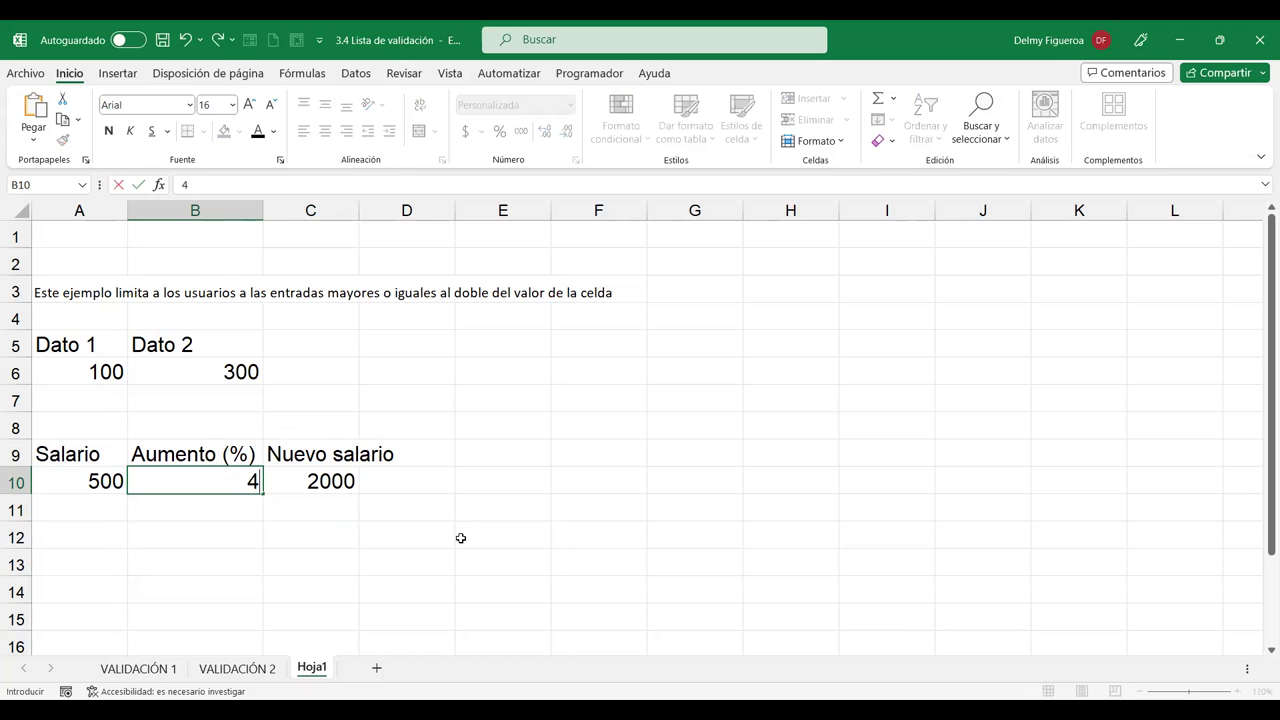
key("Return")
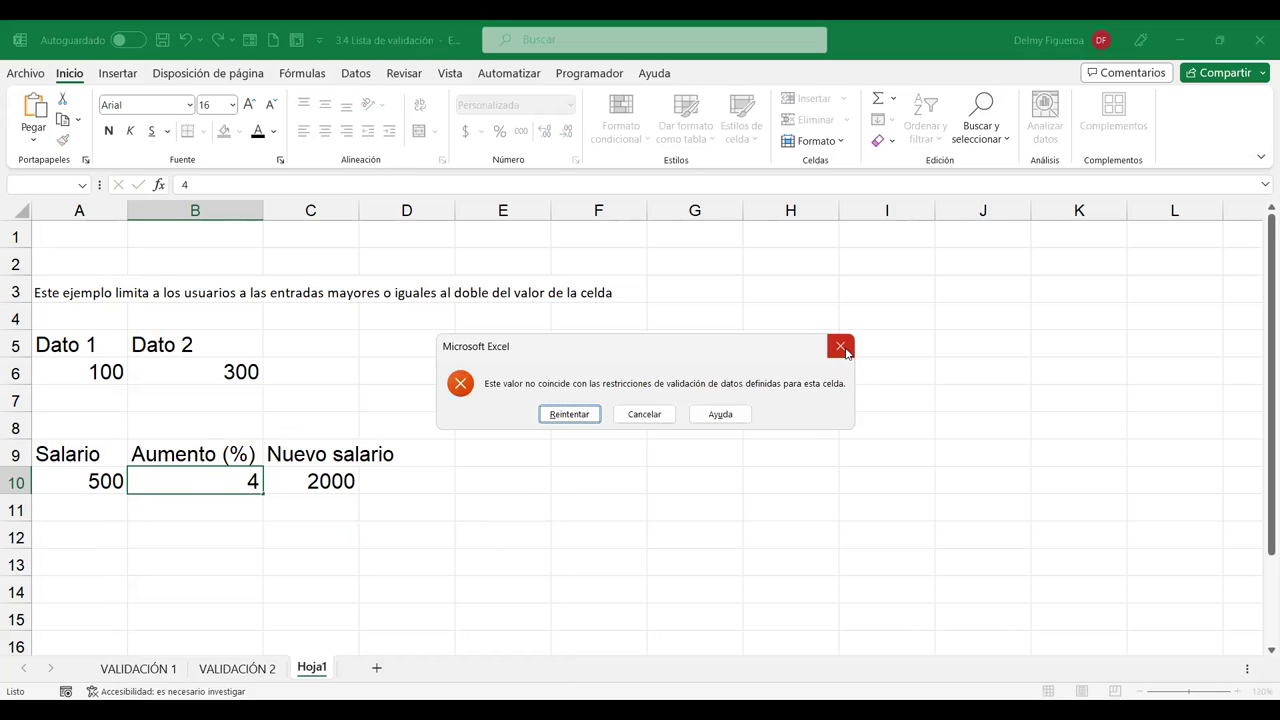
key("Return")
type("3.5")
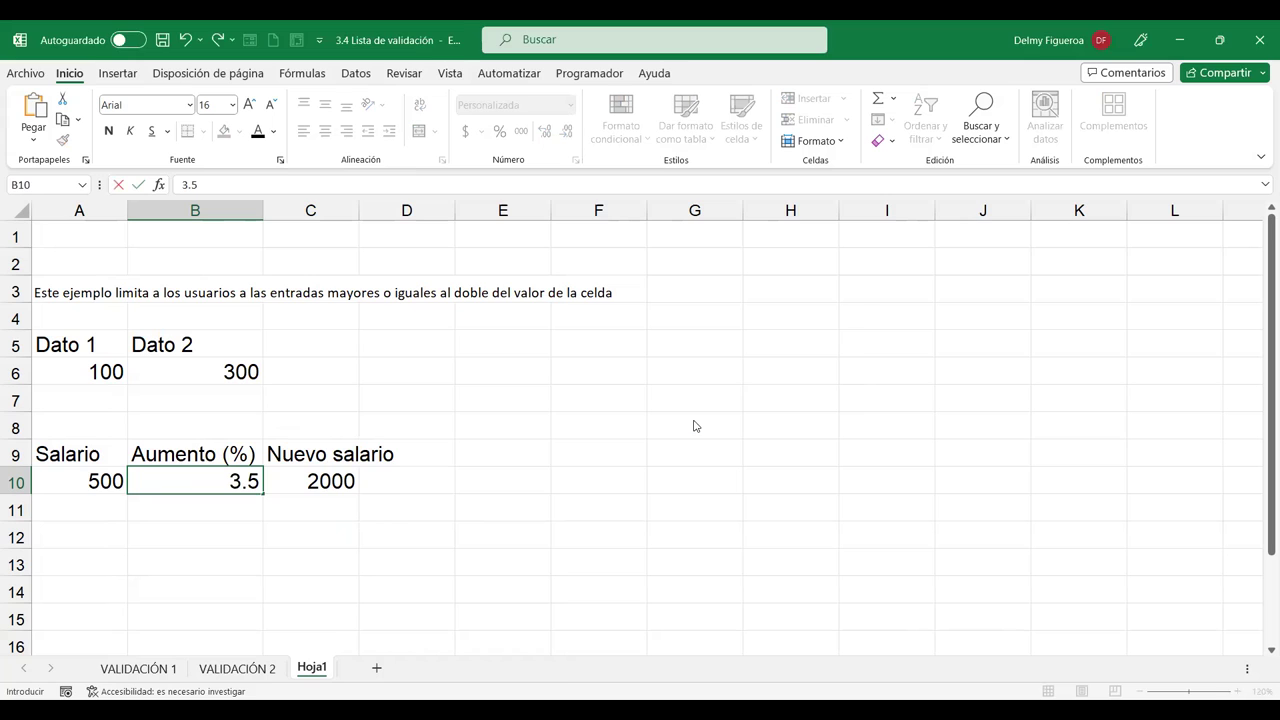
key("Return")
left_click(646, 416)
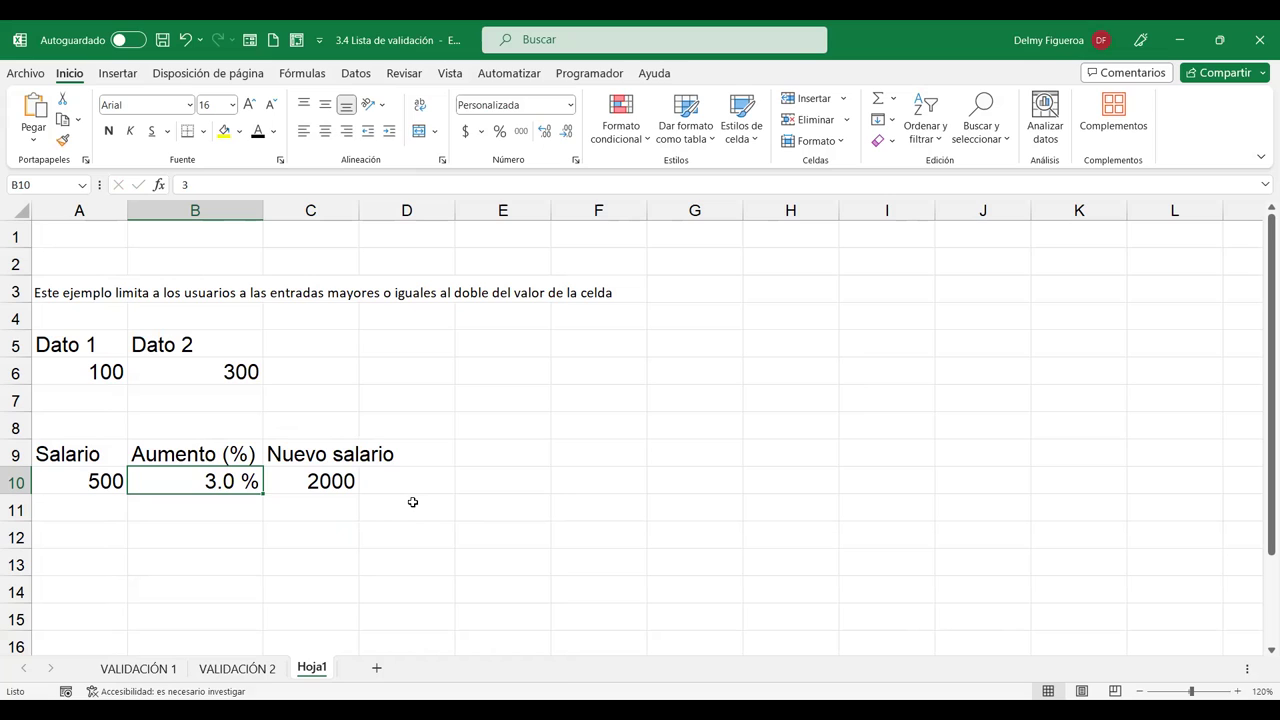
Try Aumento values of 0, 0.1 and 1 in cell B10 to check the Nuevo salario calculation.
type("0")
key("Tab")
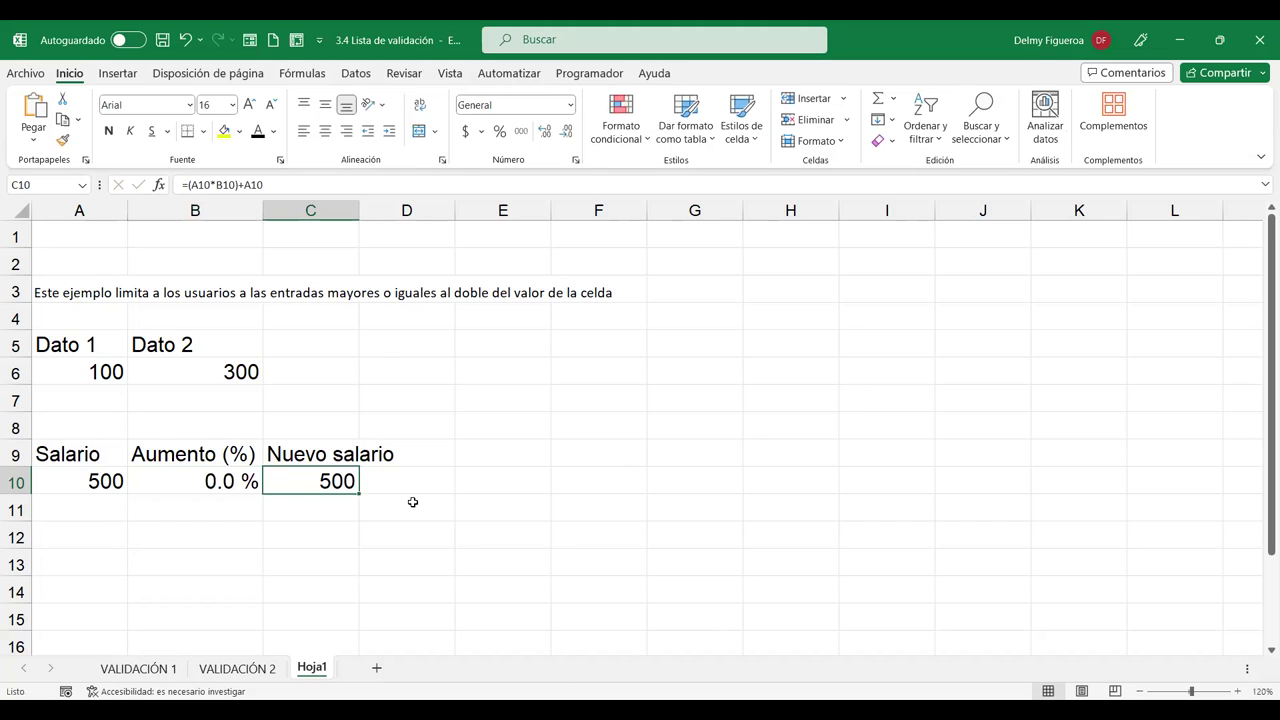
key("shift+Tab")
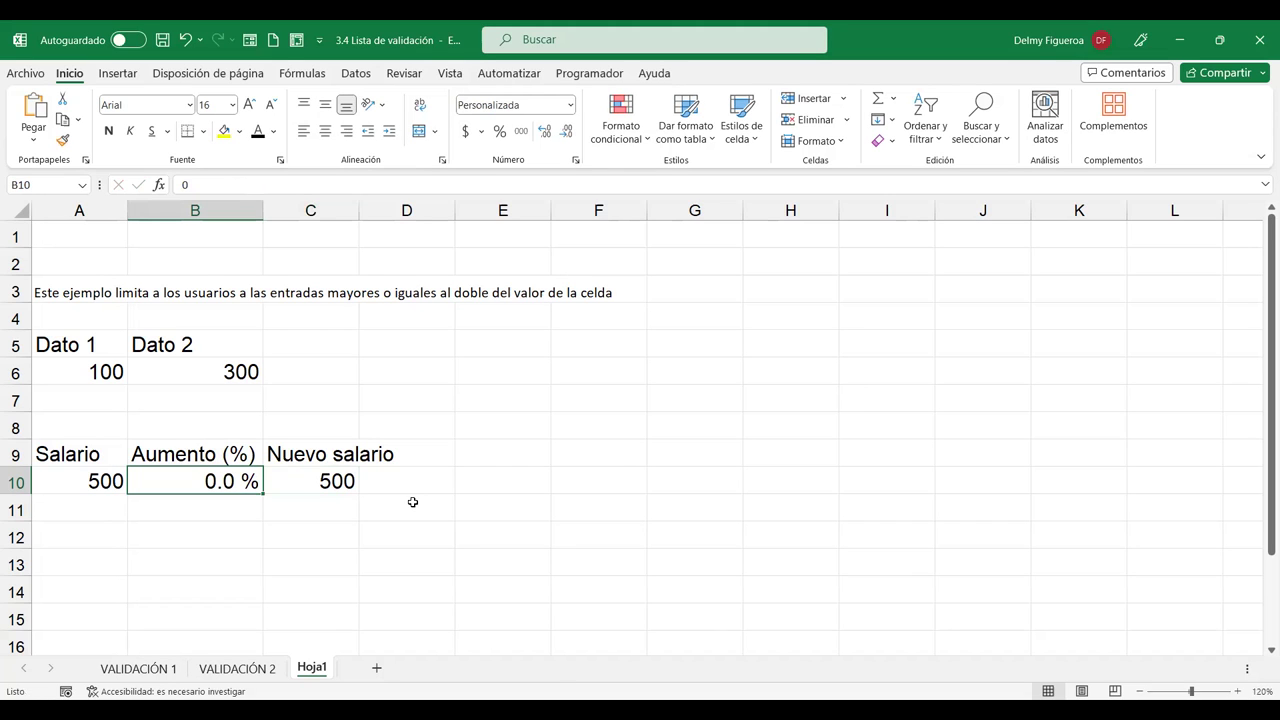
type("0.1")
key("Tab")
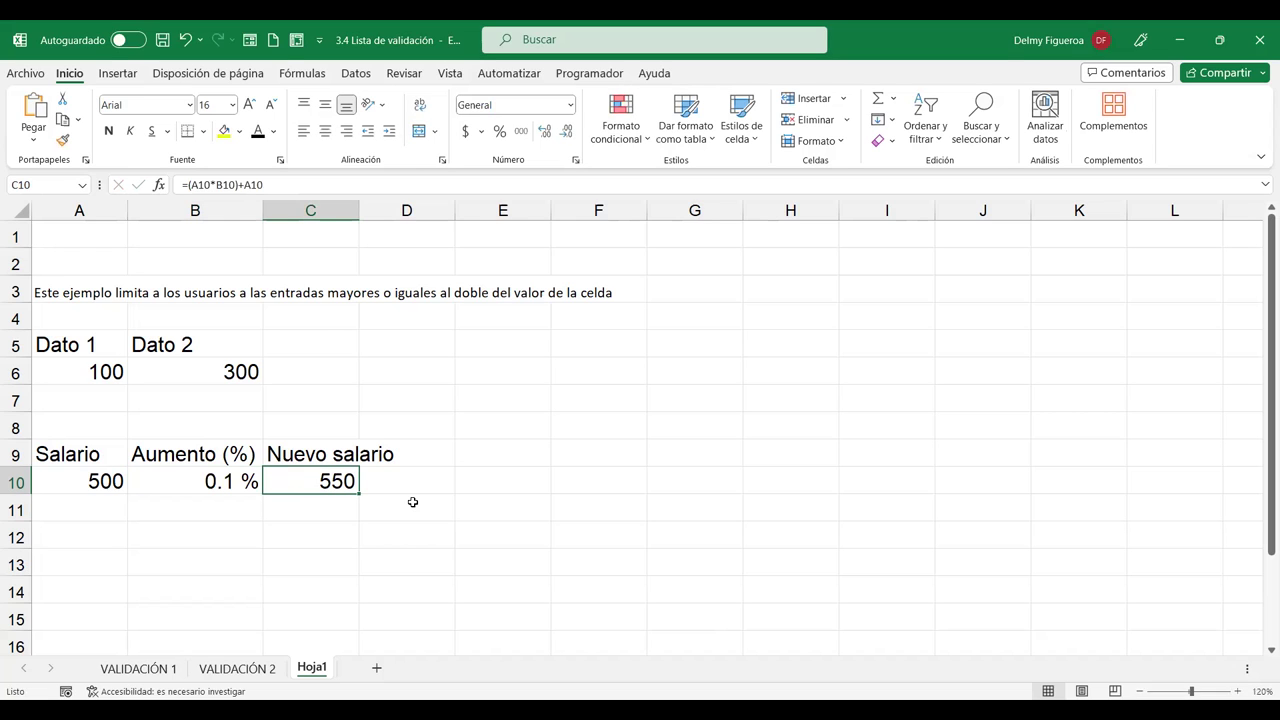
key("shift+Tab")
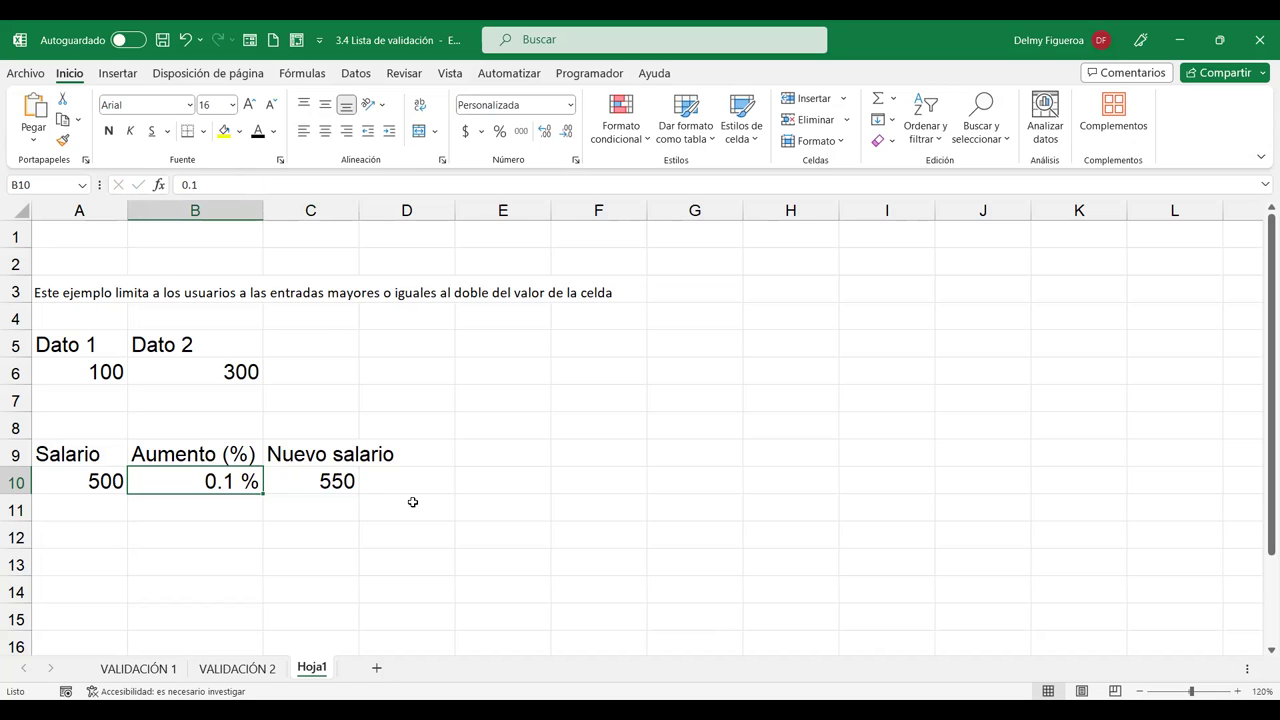
type("1")
key("Tab")
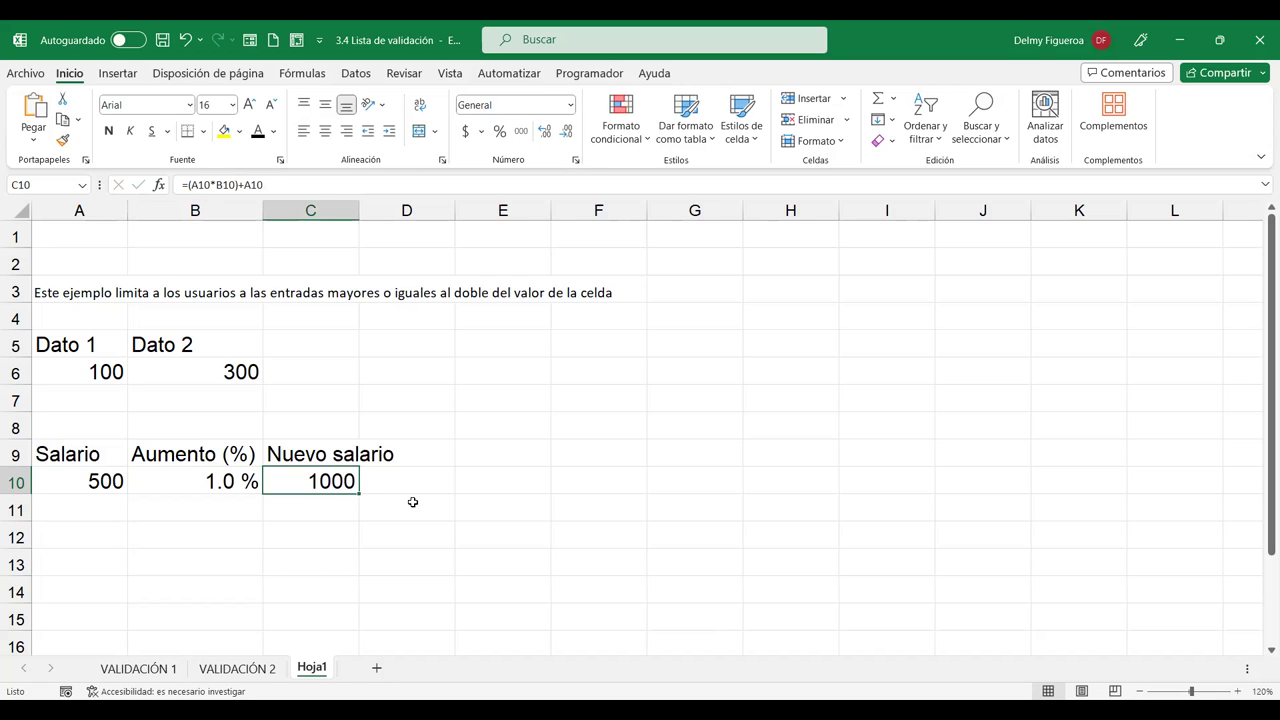
key("shift+Tab")
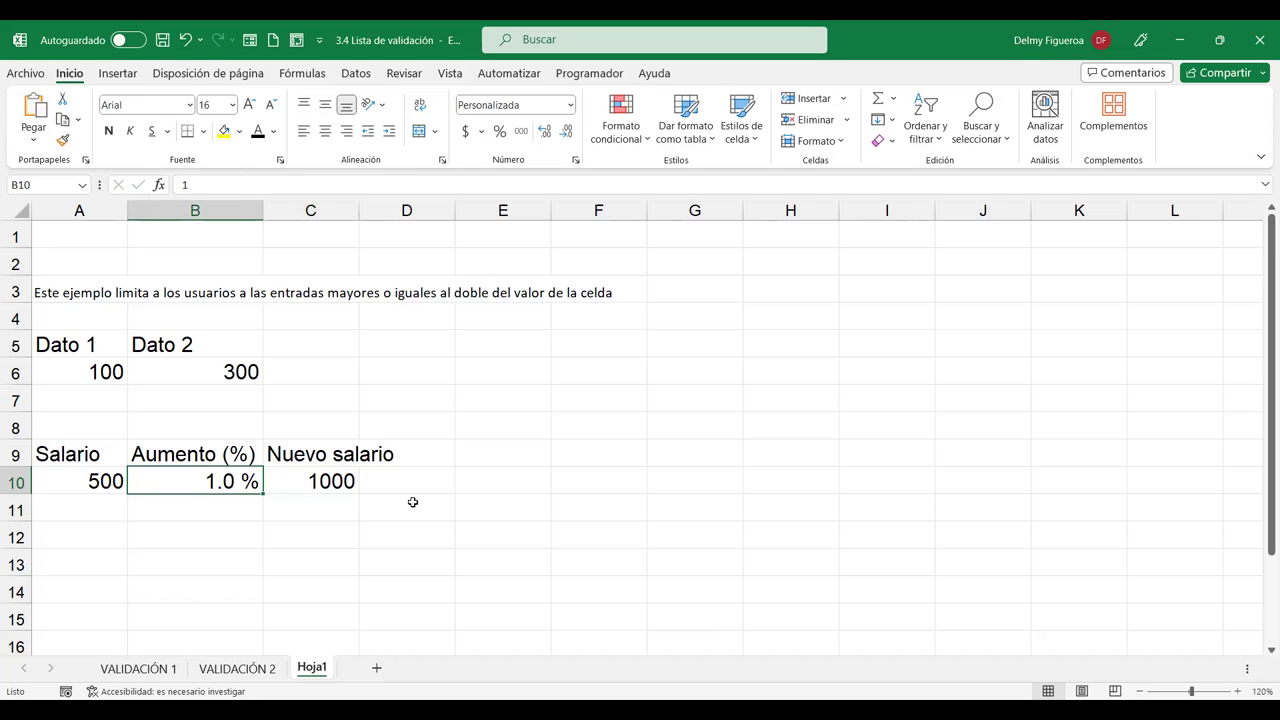
Examine the Nuevo salario formula in cell C10 and compare it with the Aumento value in cell B10.
double_click(329, 477)
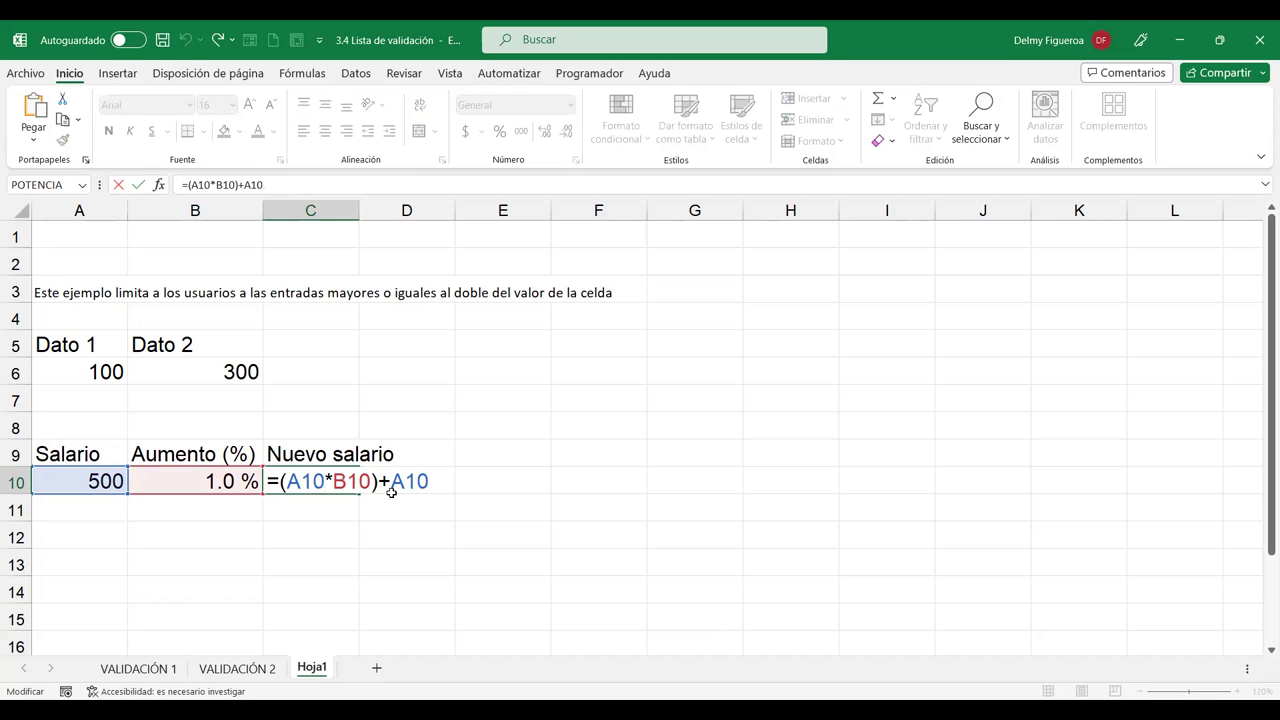
key("Return")
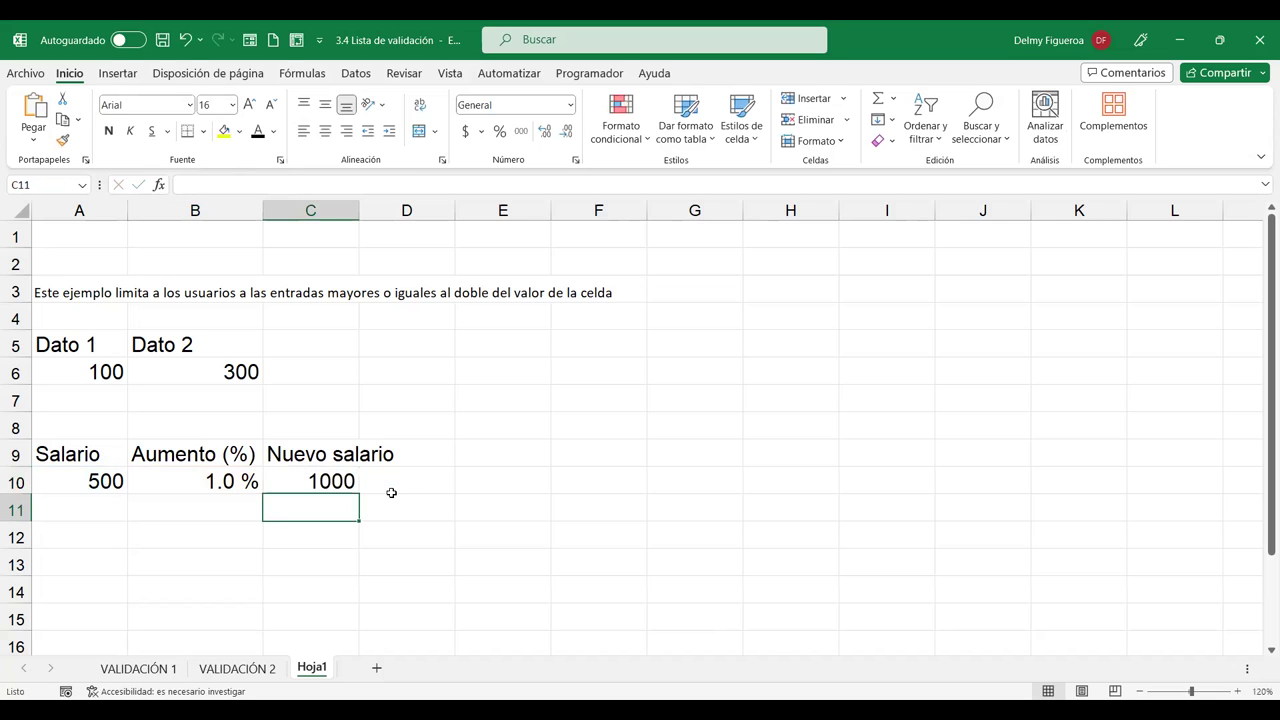
key("Up")
key("Left")
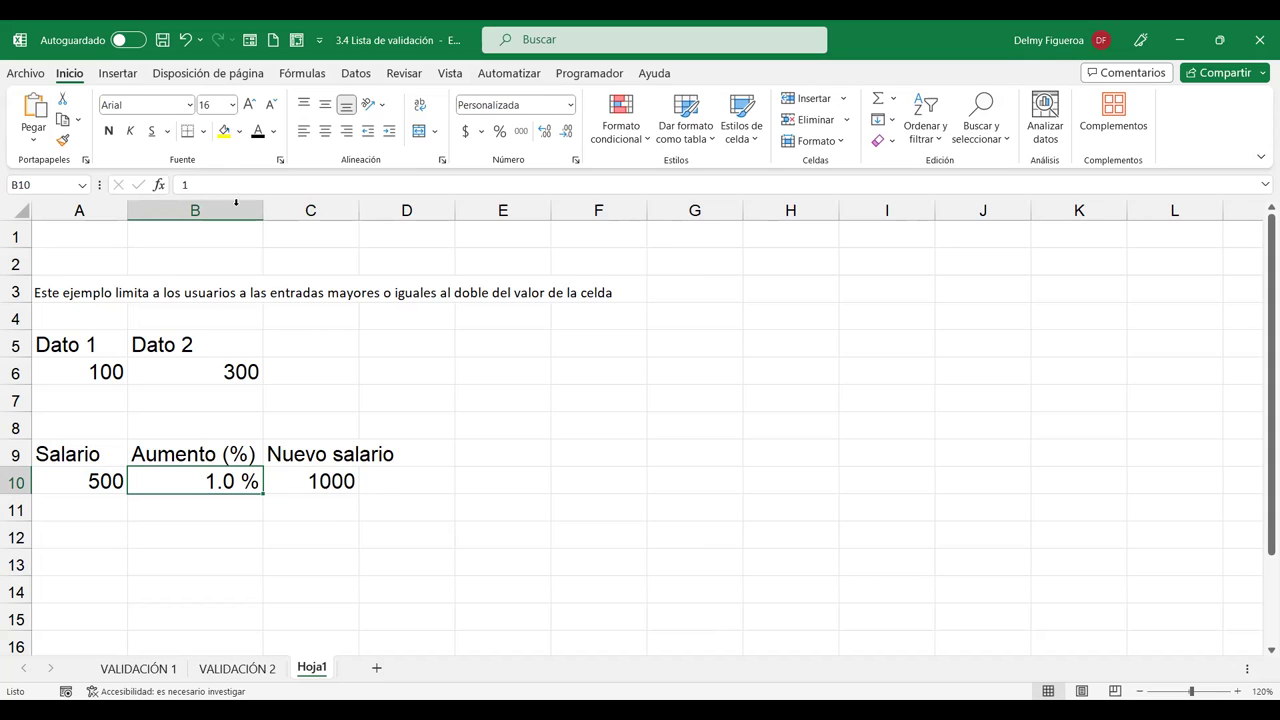
left_click(334, 481)
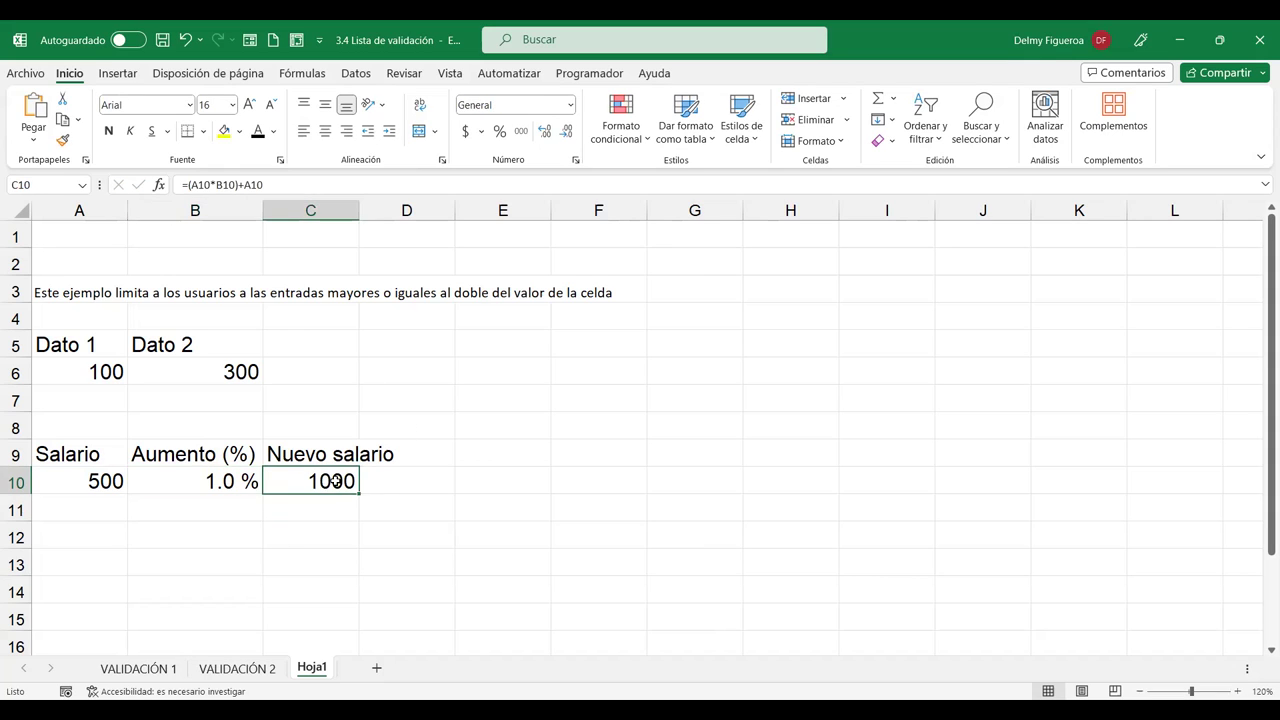
left_click(226, 481)
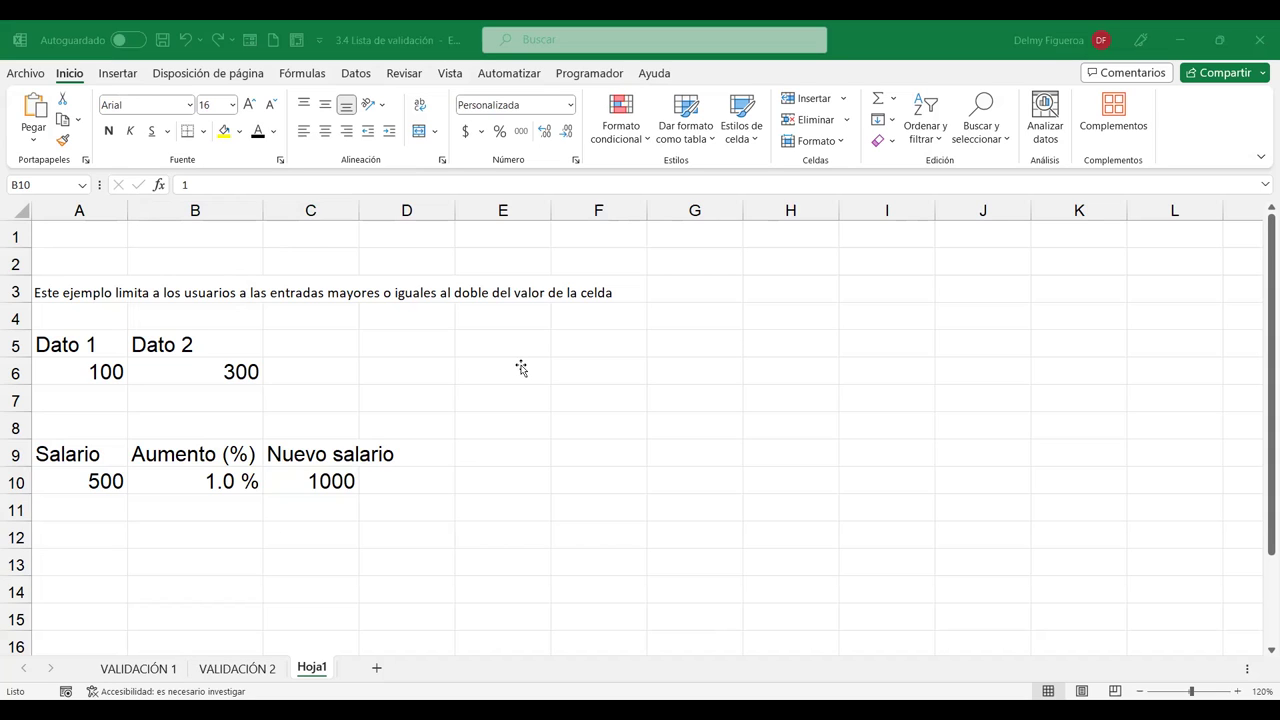
left_click(305, 480)
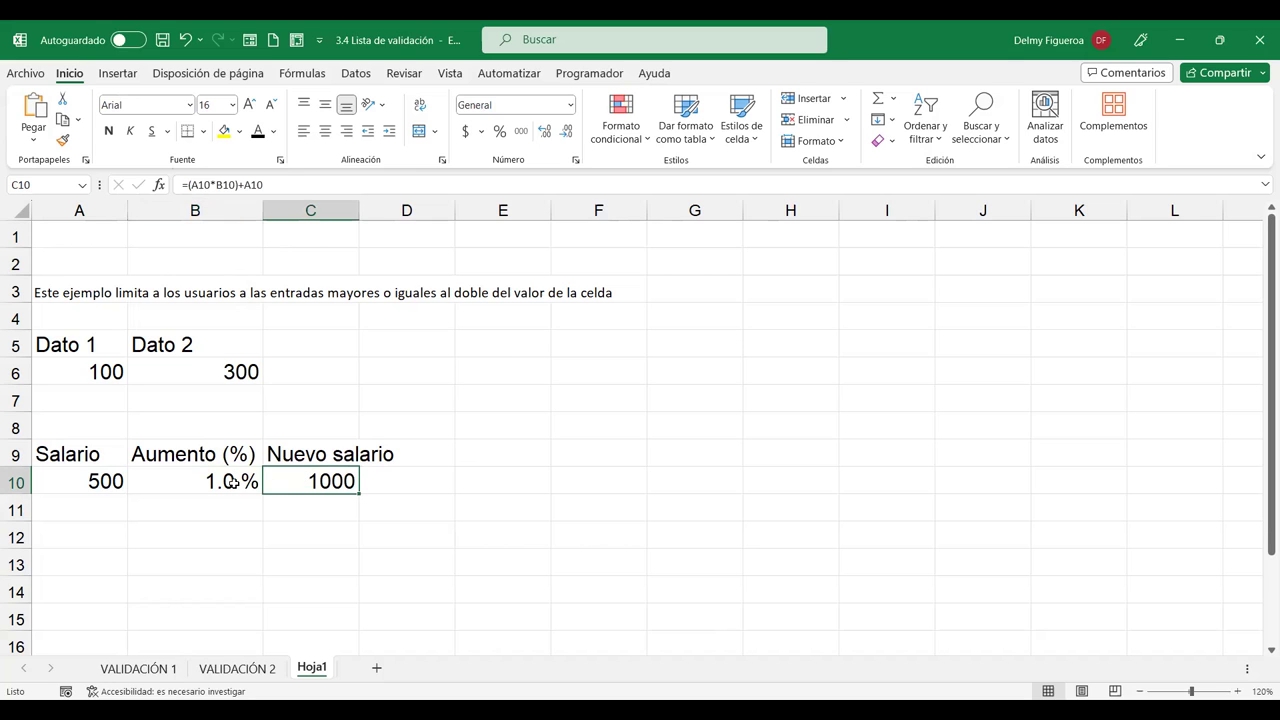
left_click(234, 484)
Change the Nuevo salario formula in cell C10 to =(A10*B10/100)+A10.
left_click(322, 478)
double_click(324, 480)
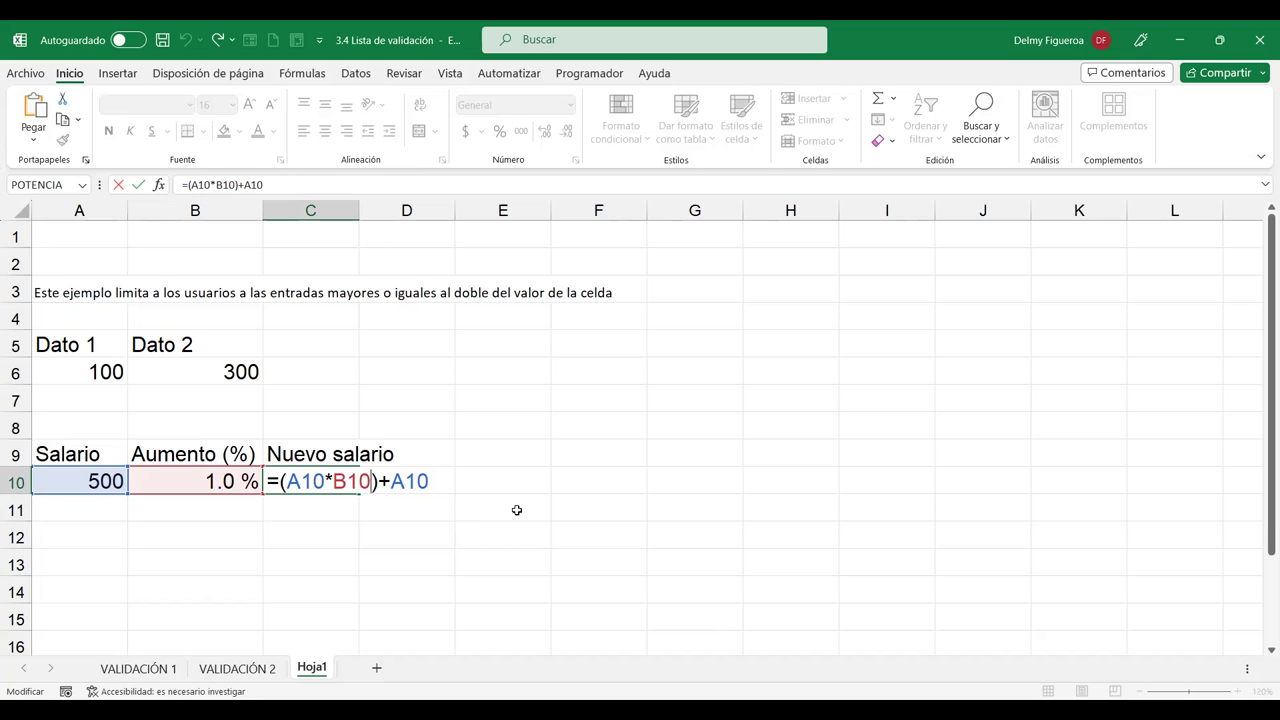
type("/100")
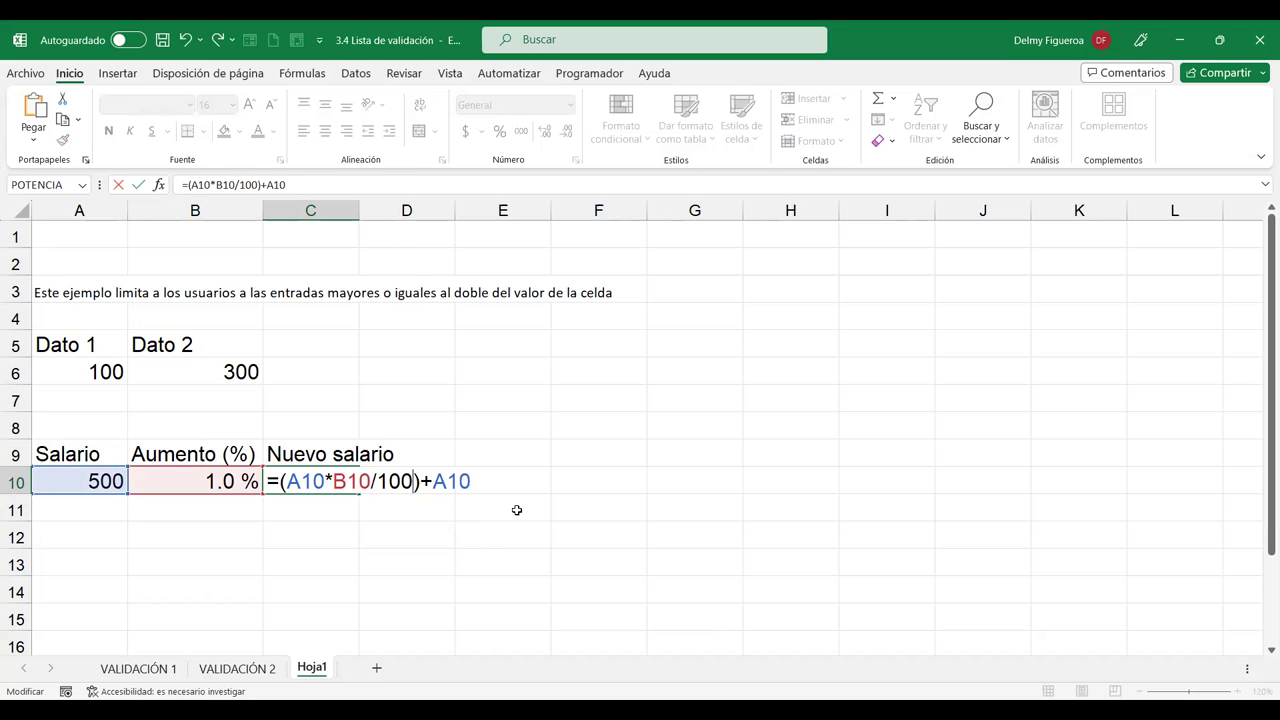
key("Return")
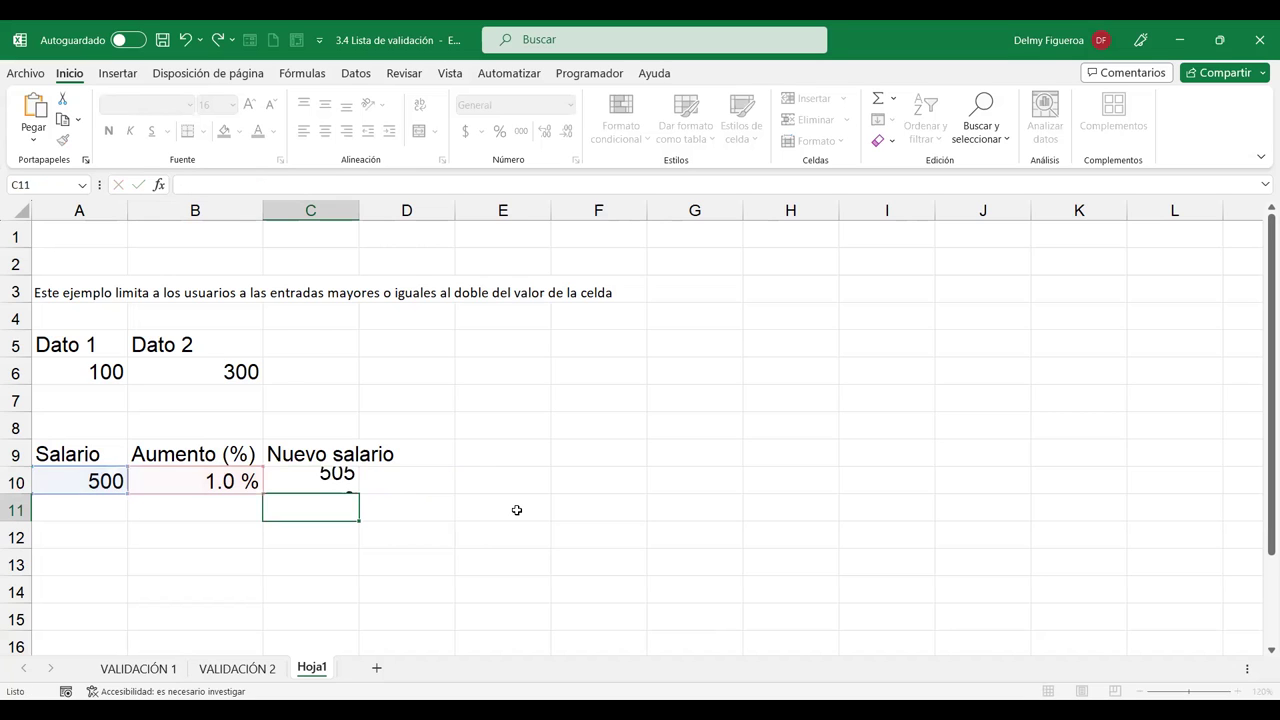
Test the Nuevo salario formula with different Aumento values in cell B10, starting with 2 and ending with 2.7.
left_click(247, 480)
type("2")
key("Tab")
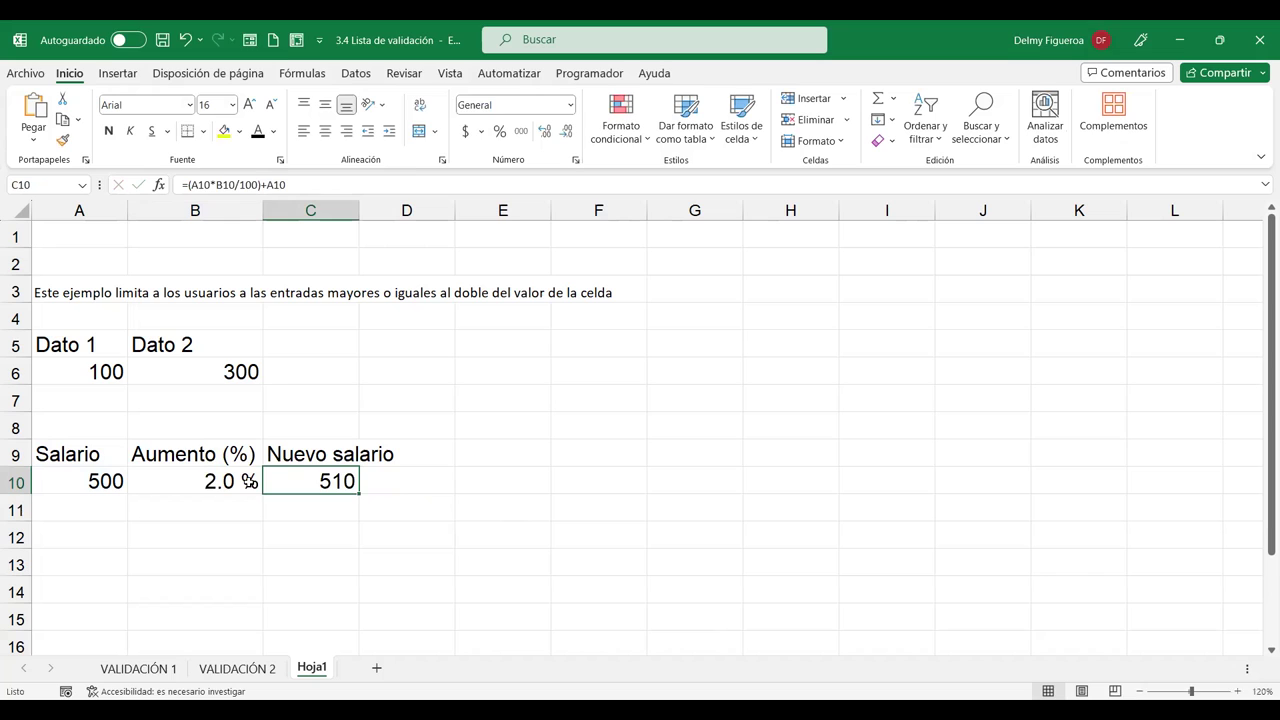
left_click(249, 481)
key("Tab")
left_click(249, 481)
double_click(249, 481)
key("BackSpace")
type("2.7")
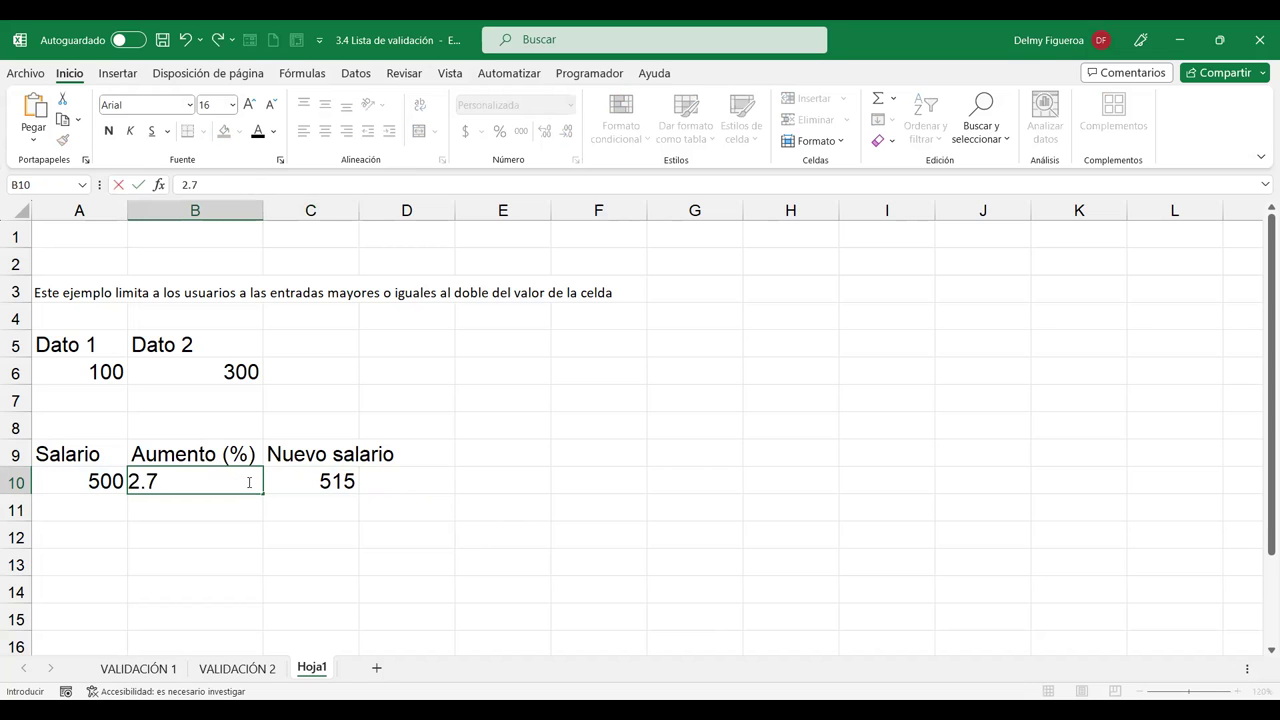
key("Tab")
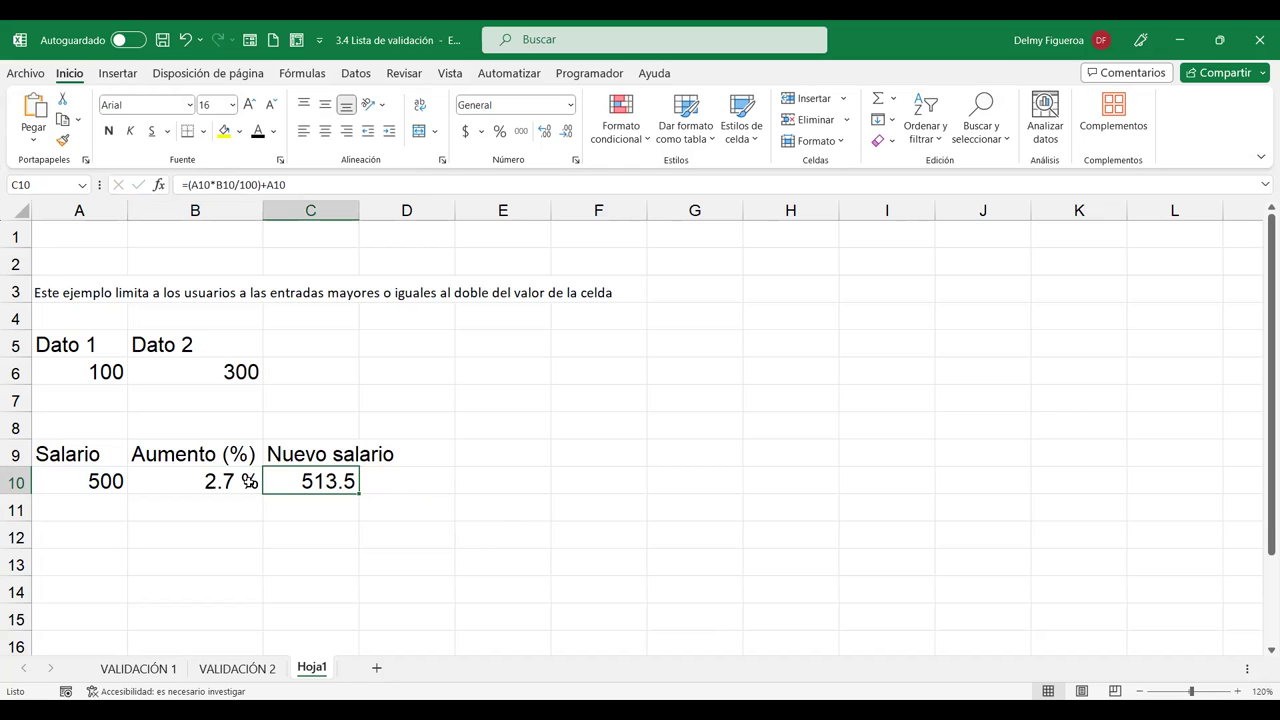
Review the cell references of the formula in cell C10 without changing it, and select the Aumento cell B10.
key("F2")
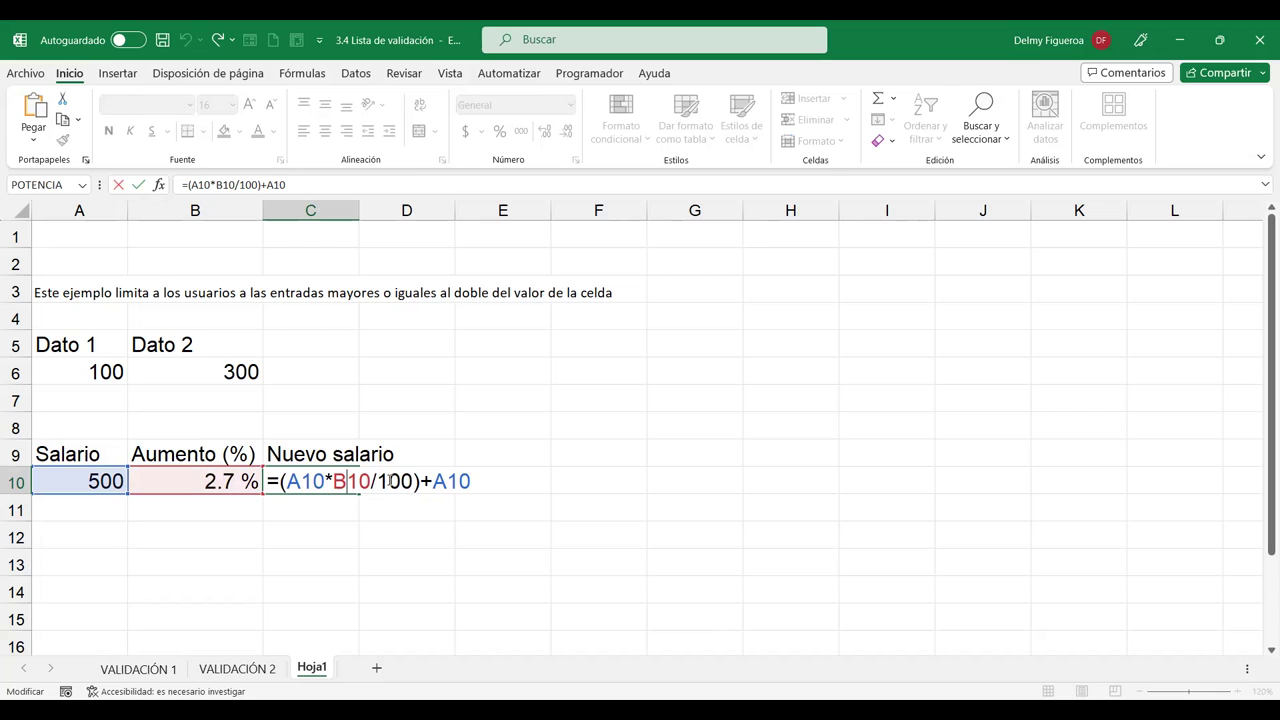
key("Return")
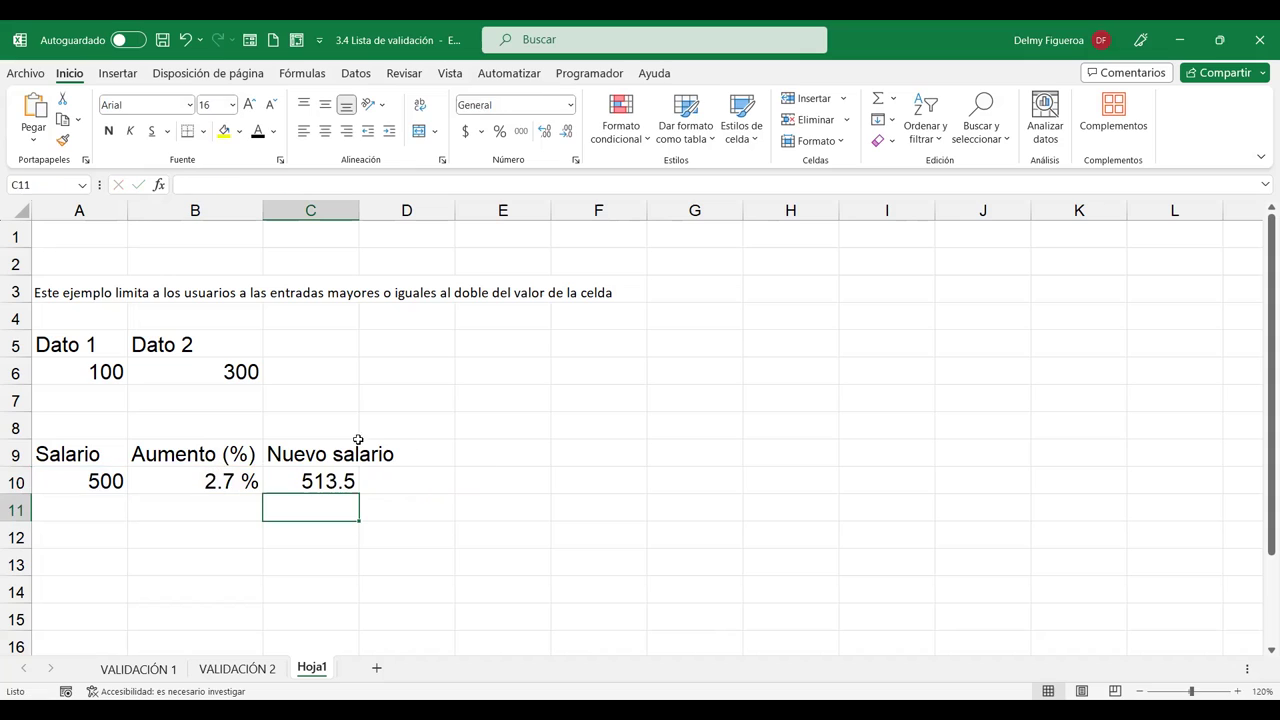
left_click(201, 476)
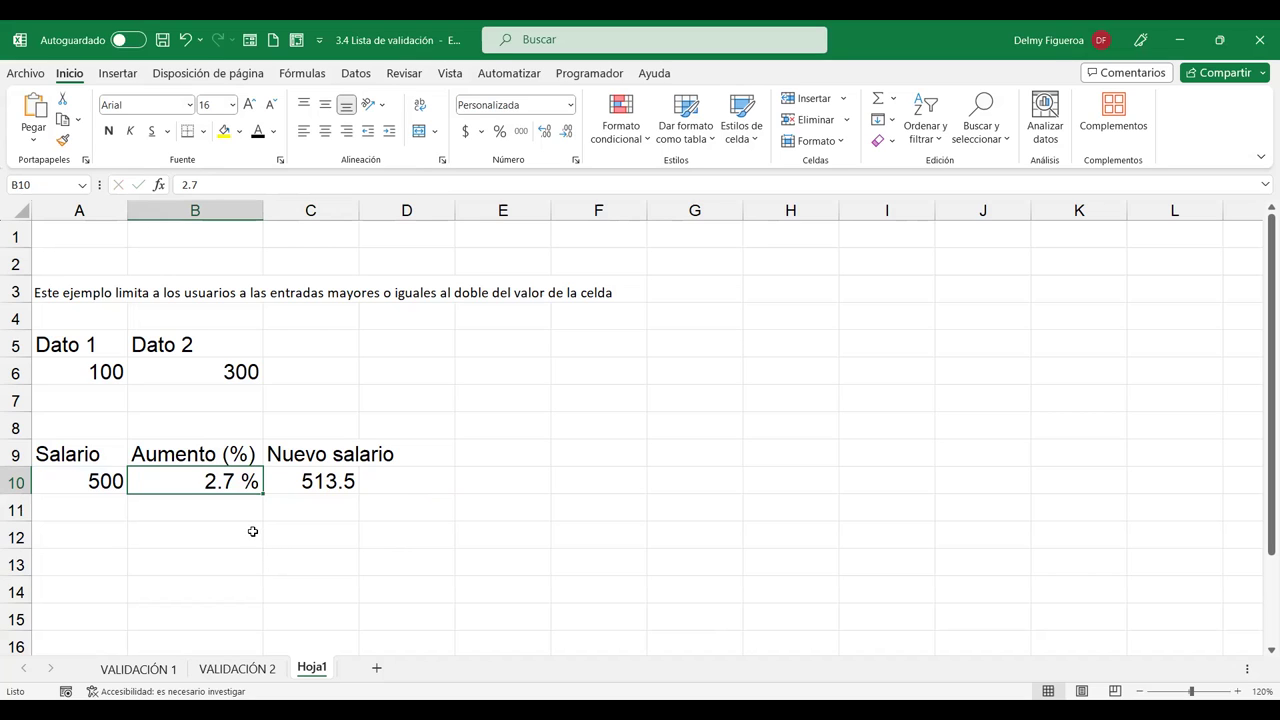
Review the VALIDACIÓN 2 and VALIDACIÓN 1 sheets, and return to the salary example on Hoja1.
left_click(237, 668)
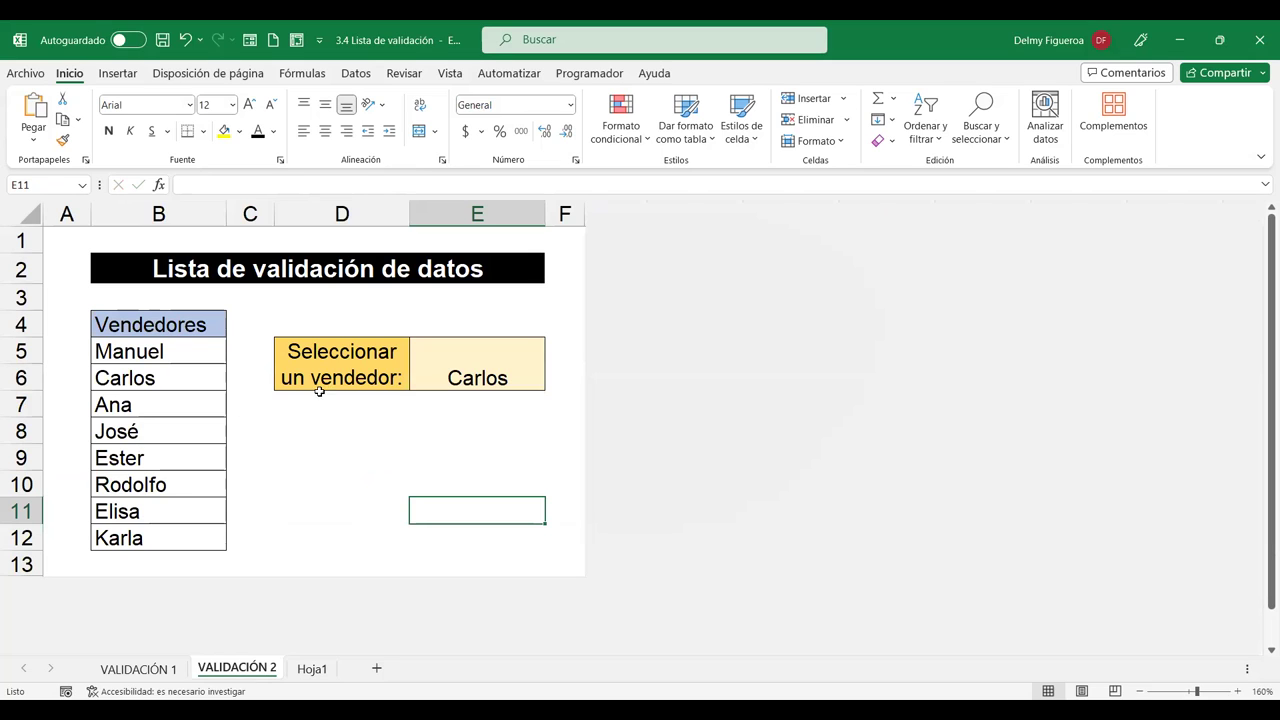
left_click(166, 665)
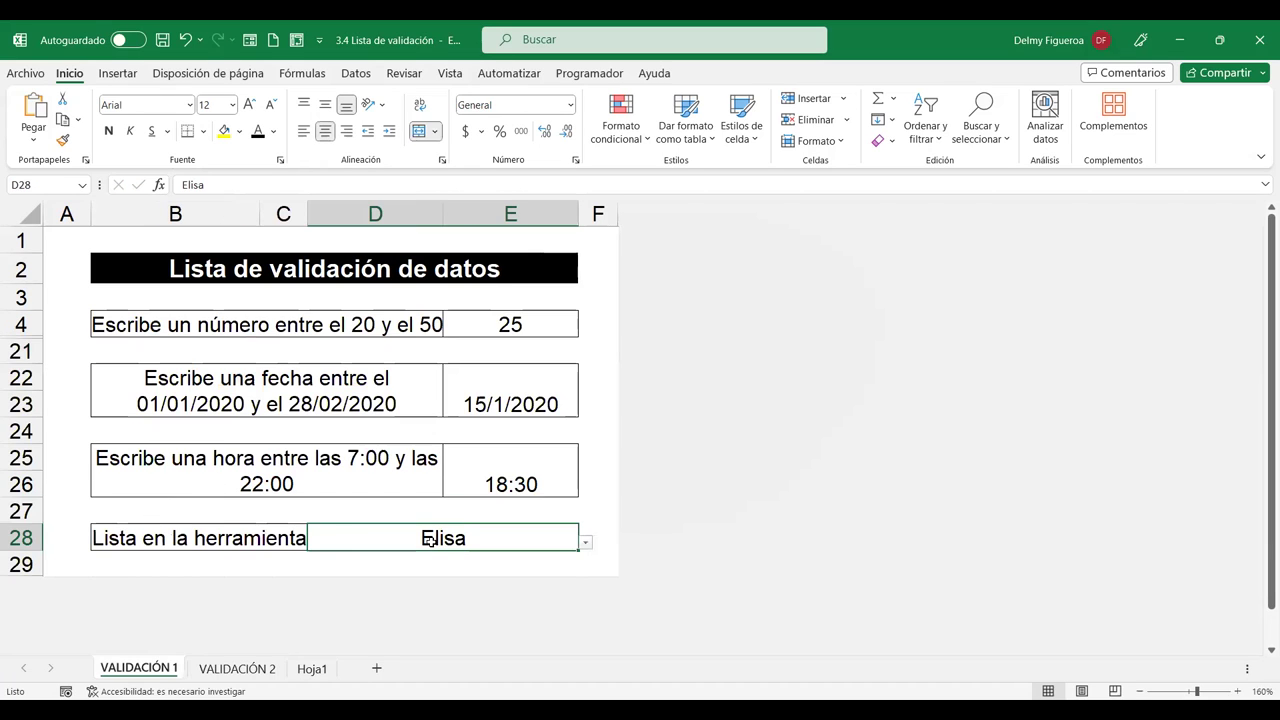
left_click(313, 669)
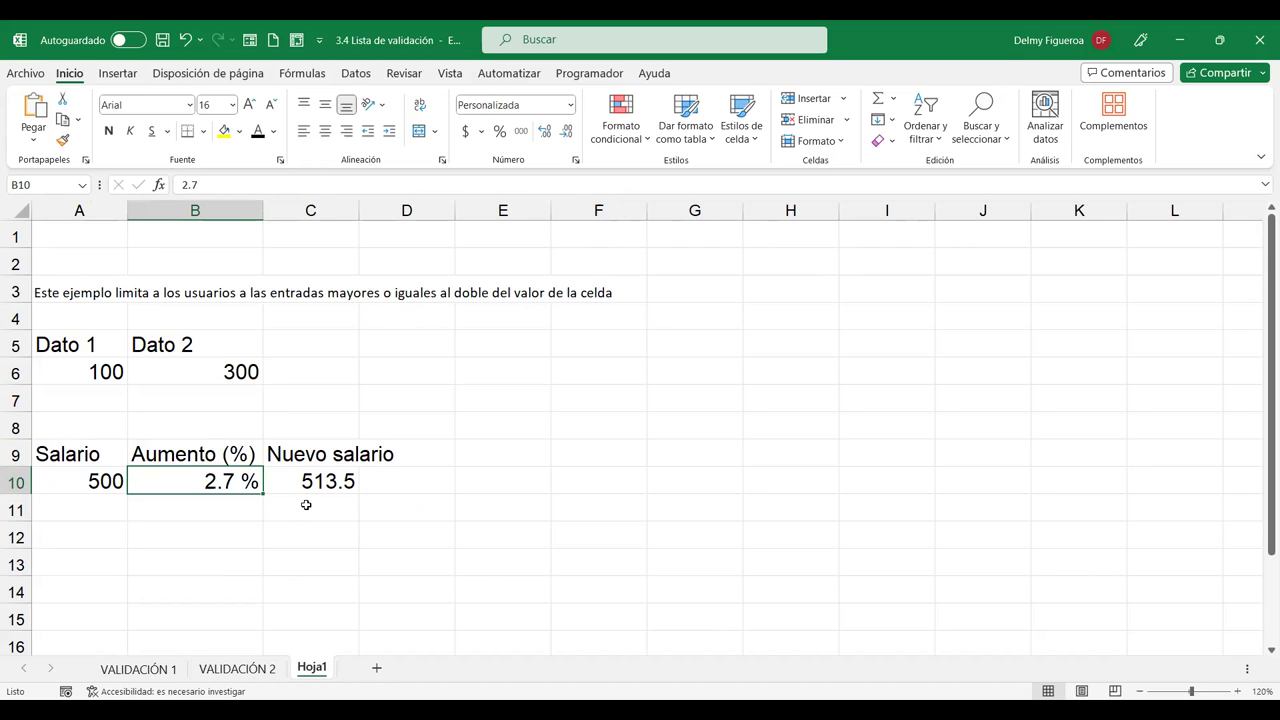
scroll(306, 505, "down", 1)
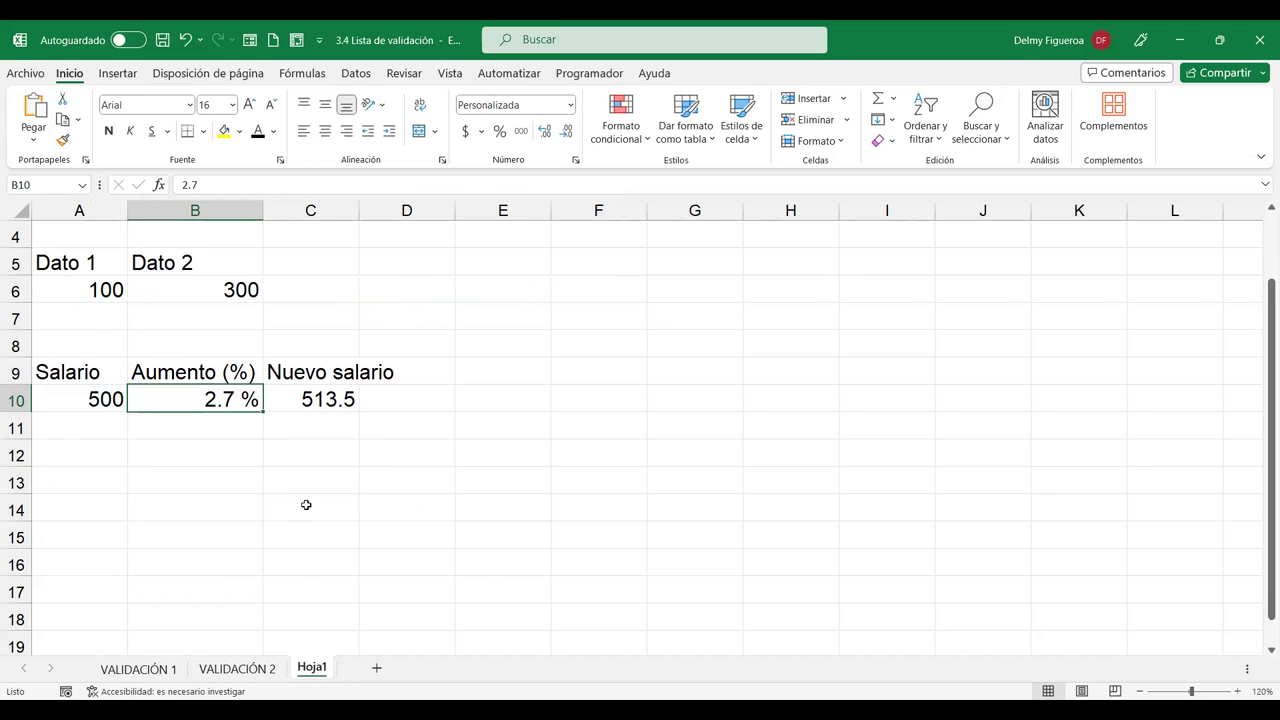
Enter the heading Lista de vendedores in cell A13 of Hoja1.
left_click(90, 480)
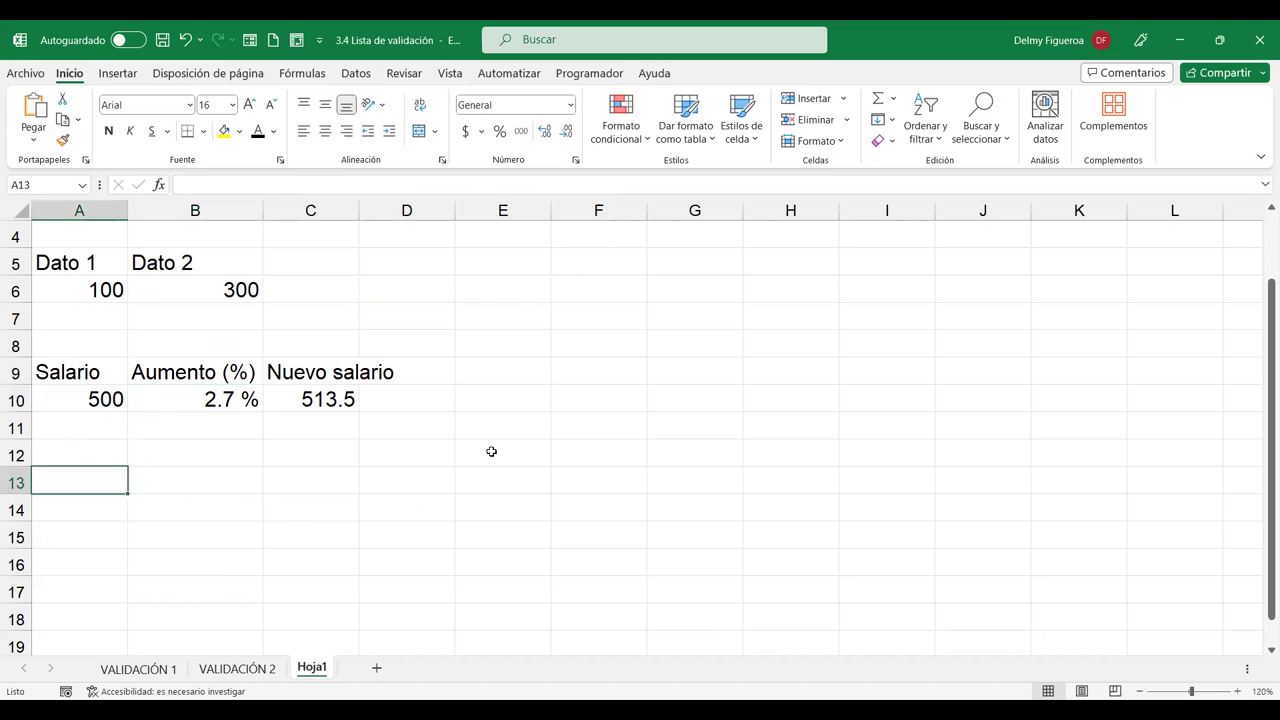
type("Lista de ")
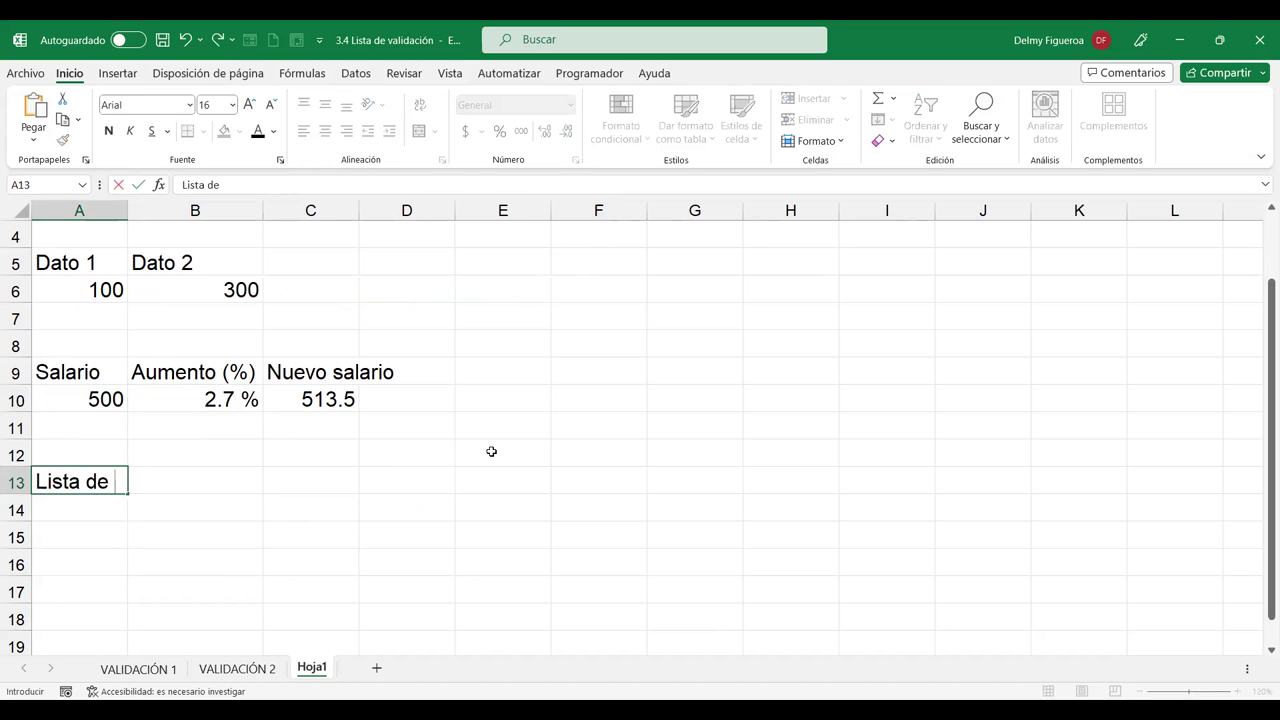
type("vendedores")
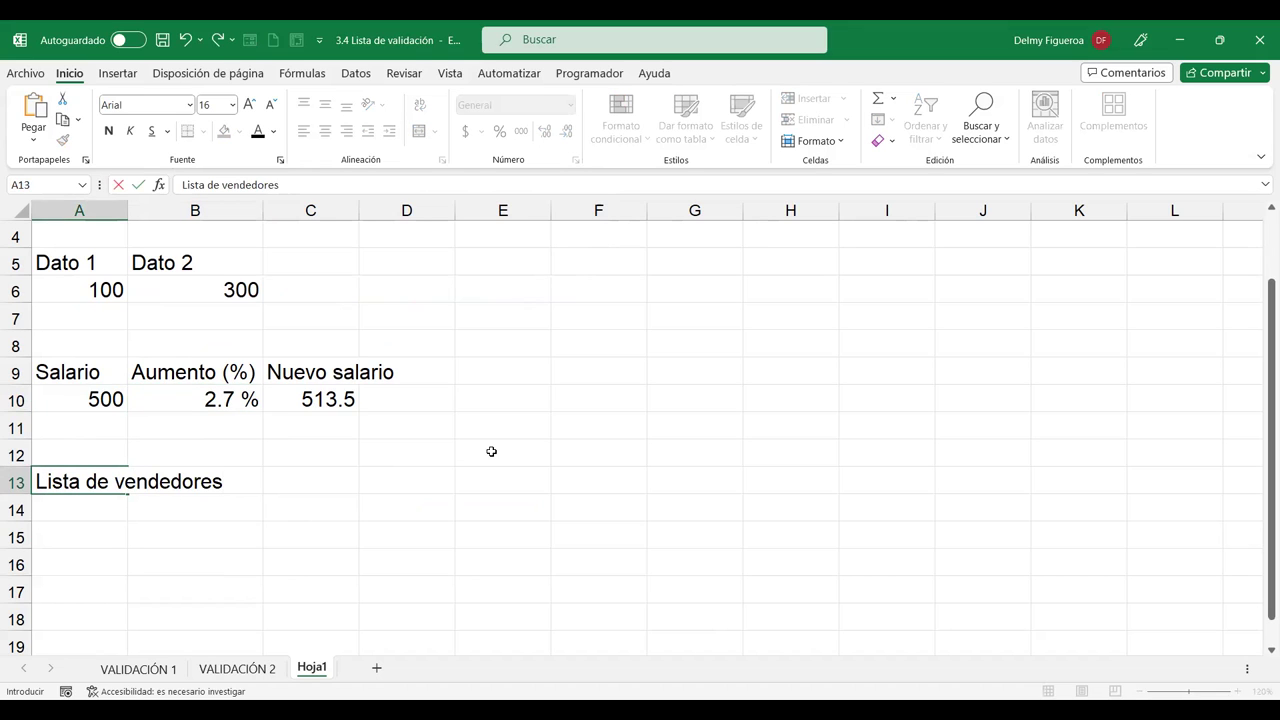
key("Return")
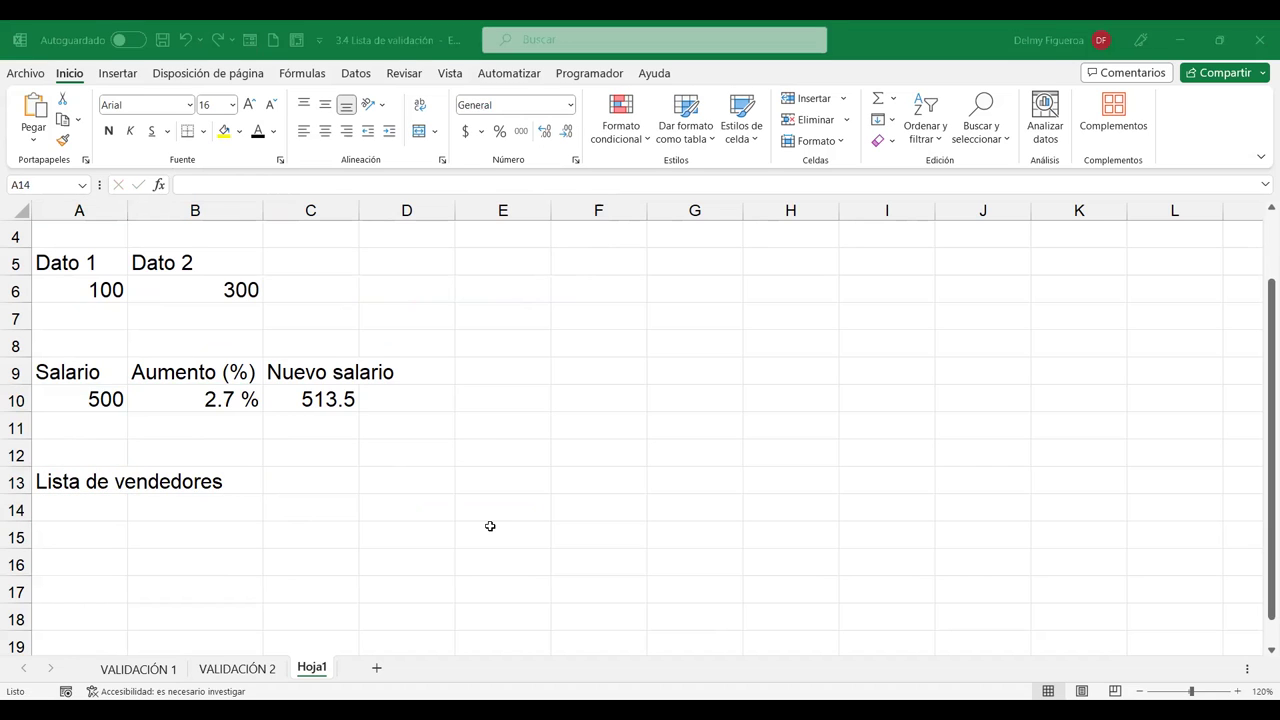
Name the seller range B5:B12 on the VALIDACIÓN 2 sheet vendedores, and check it in the list of defined names.
left_click(237, 668)
left_click_drag(163, 352, 160, 533)
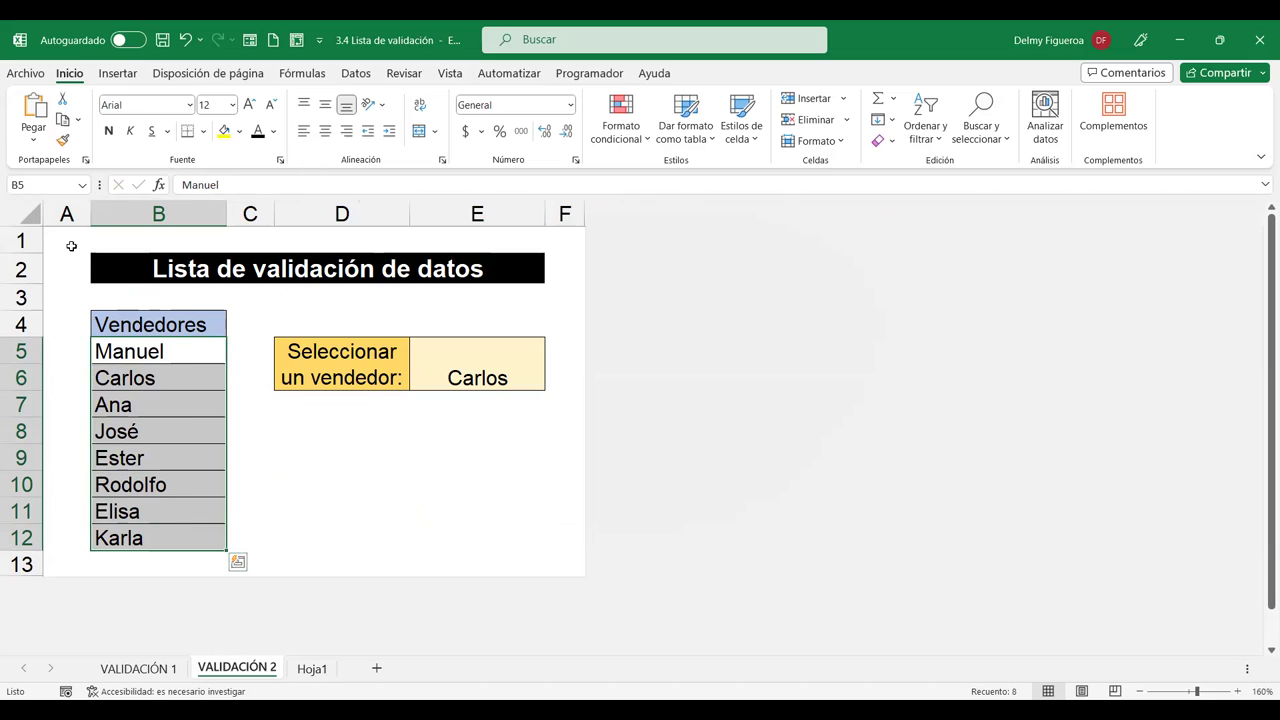
left_click(51, 184)
type("vendedores")
key("Return")
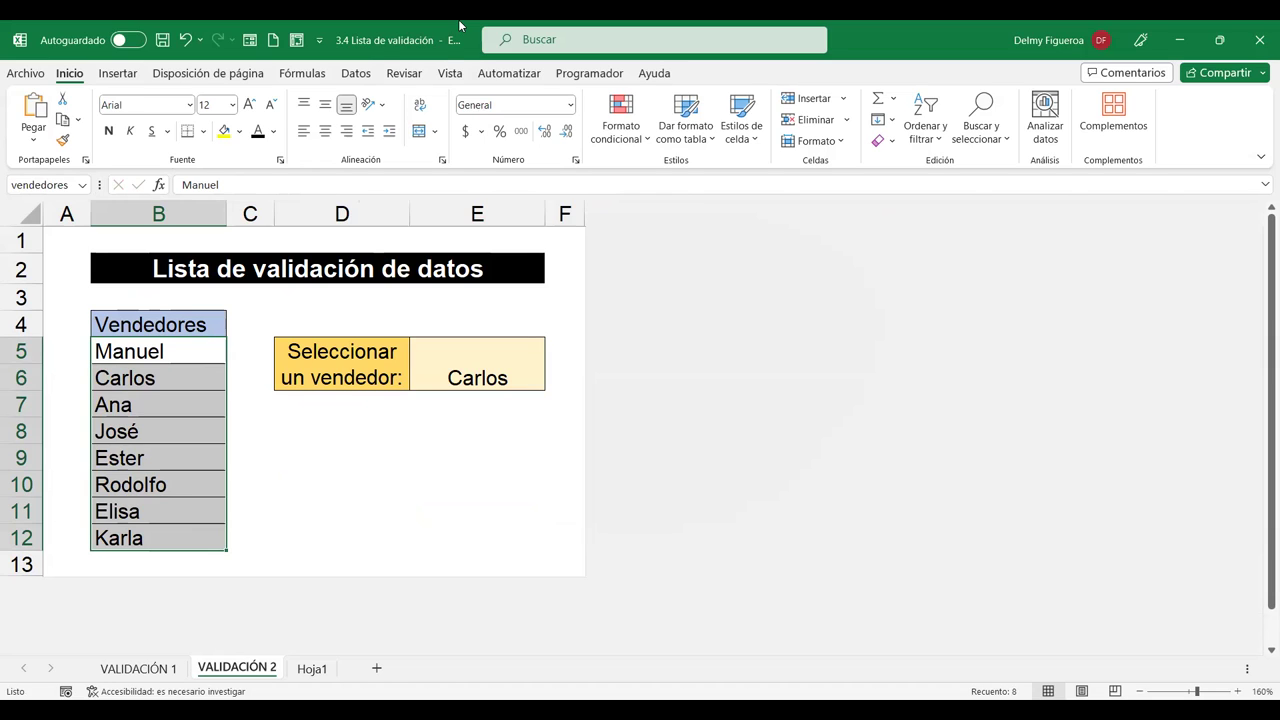
left_click(311, 466)
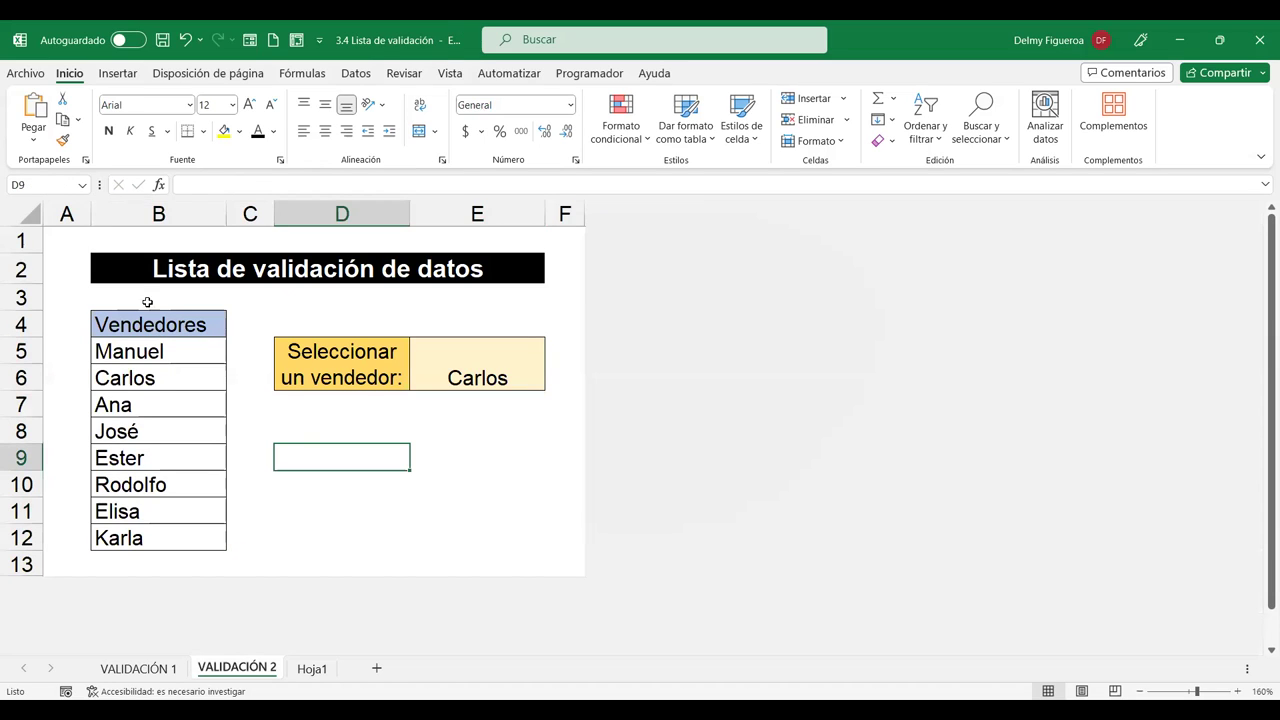
left_click(82, 185)
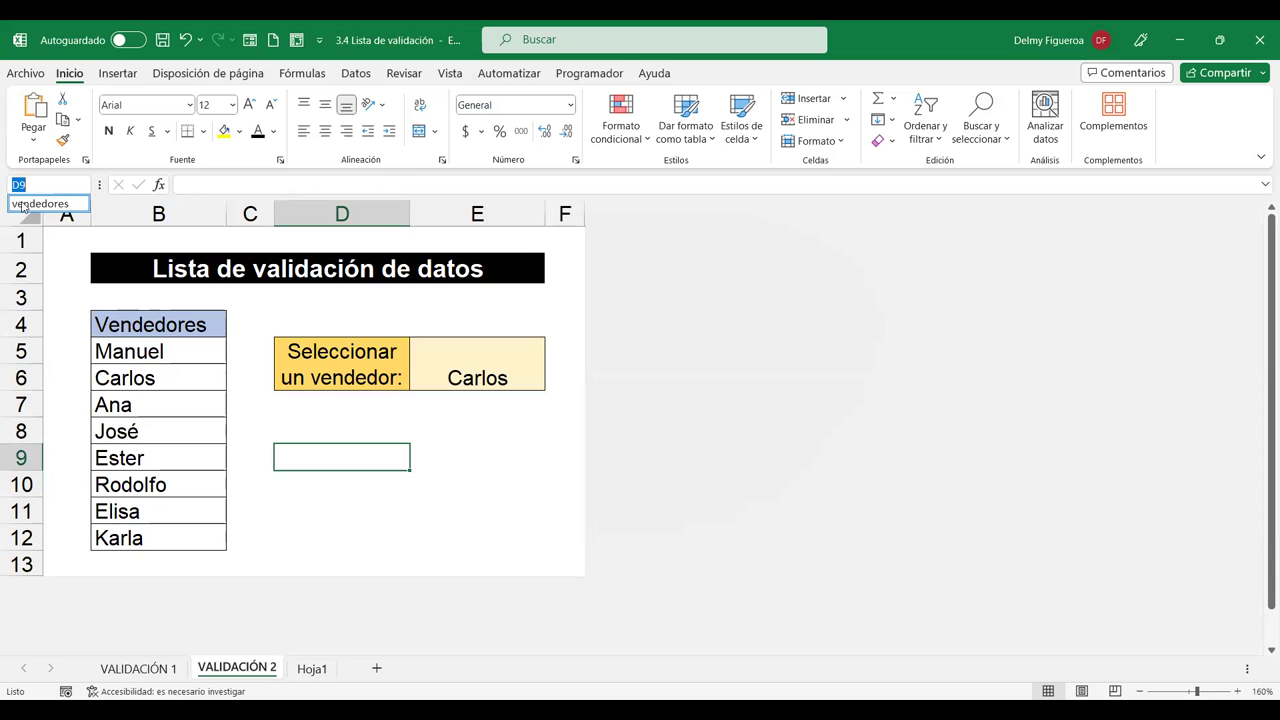
Return to Hoja1 and enter the label Seleccione un vendedor in cell A14.
left_click(316, 673)
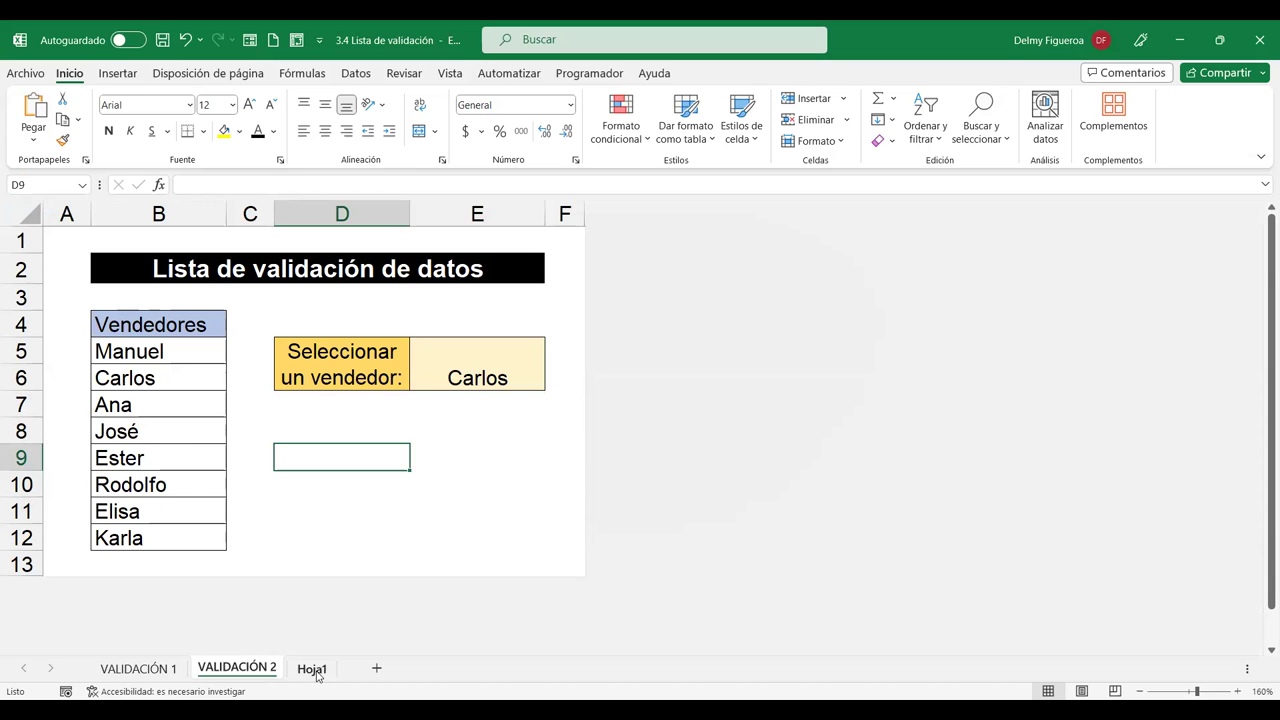
left_click(316, 673)
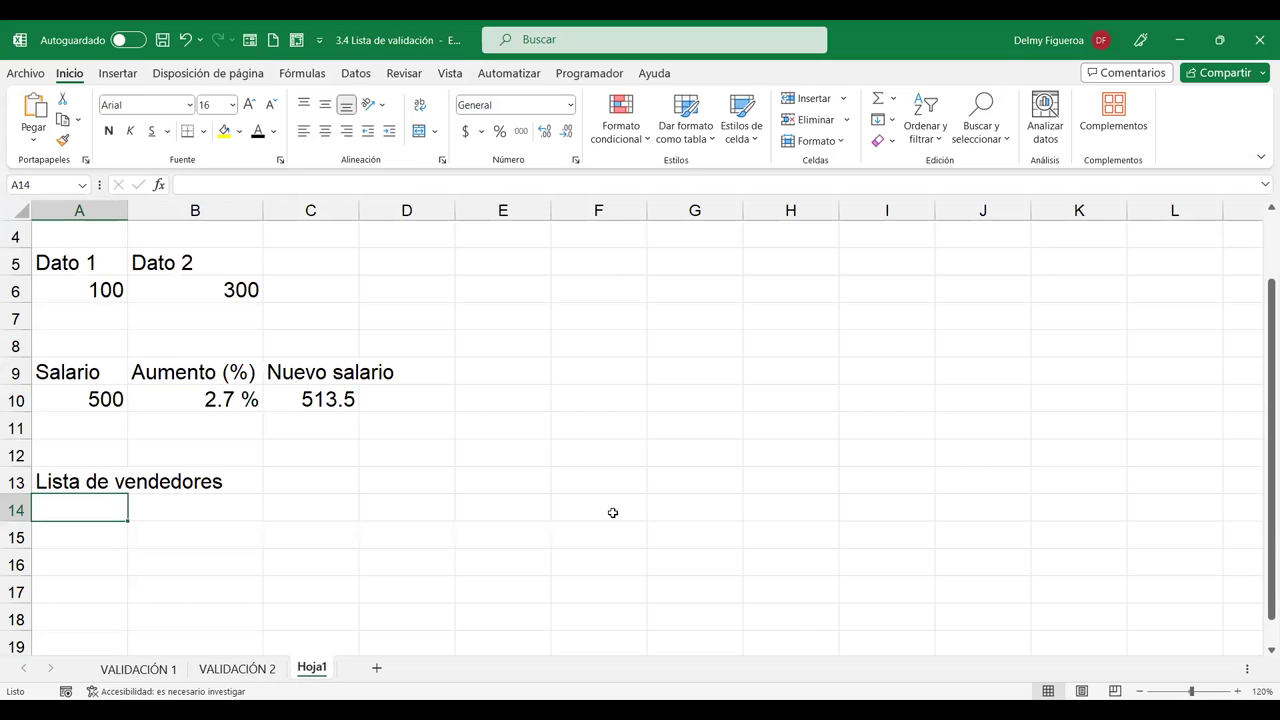
type("Selecciones")
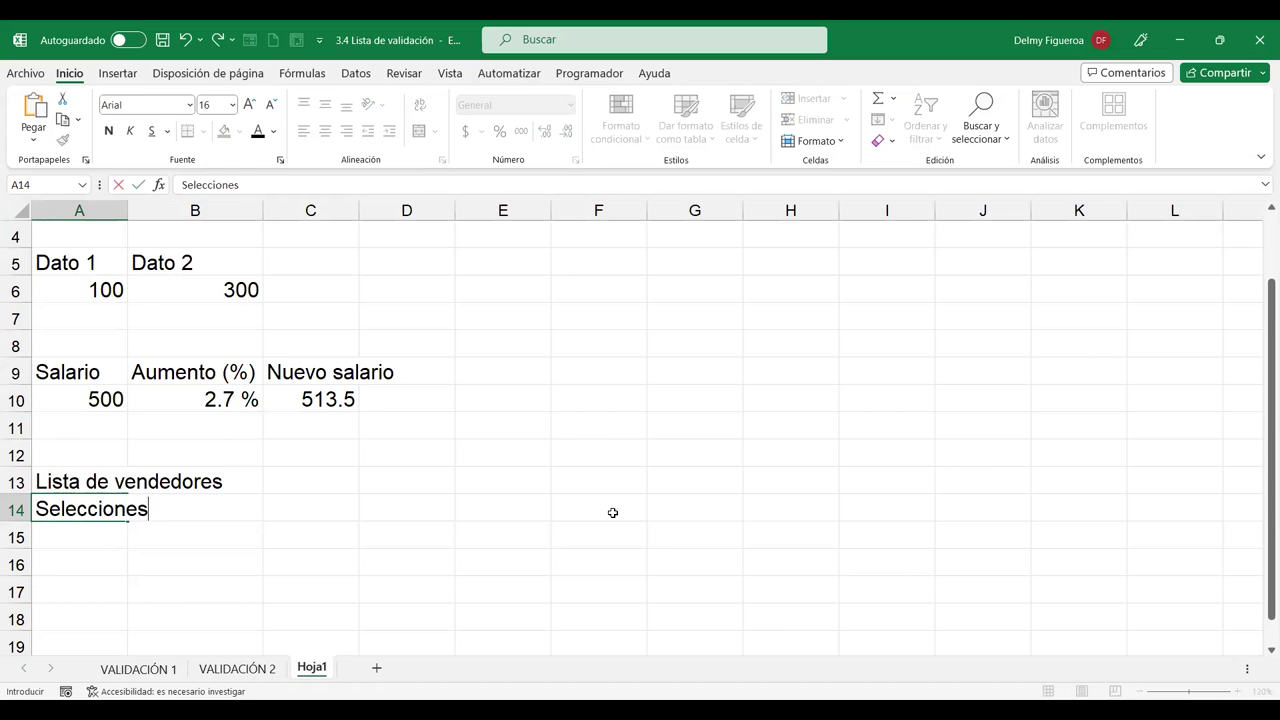
key("BackSpace")
type("un vendedor")
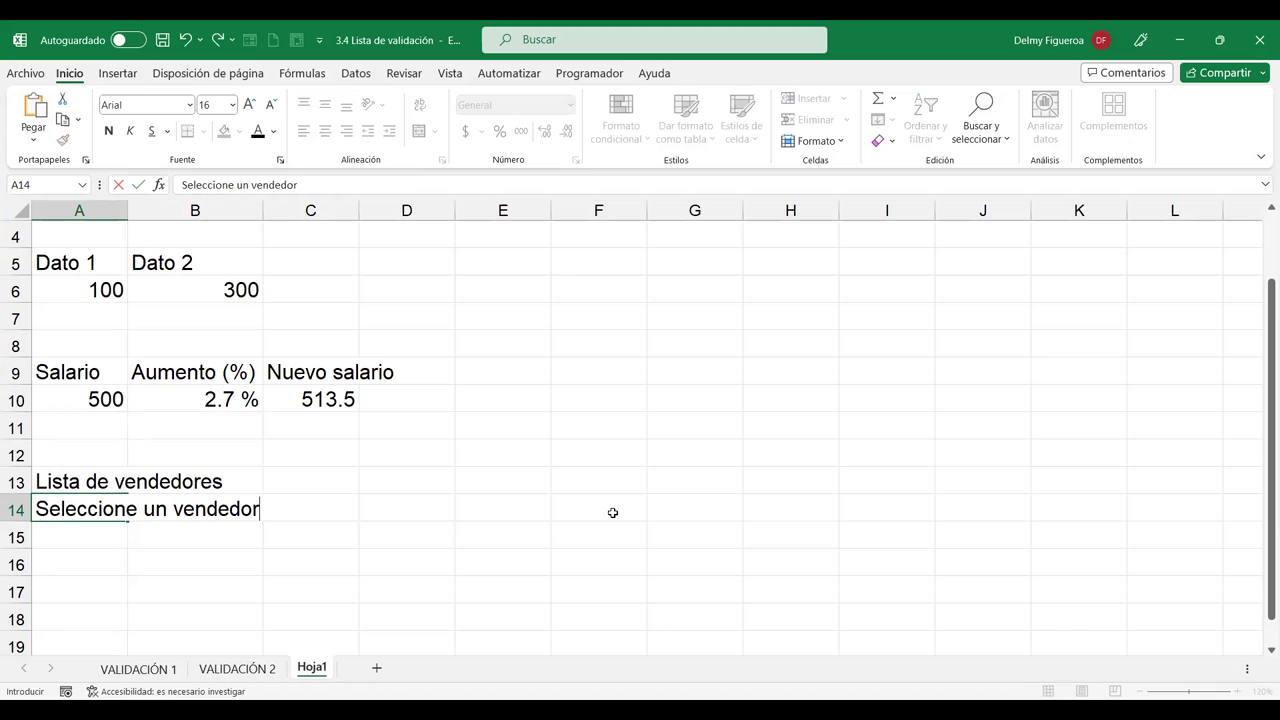
key("Return")
left_click_drag(128, 210, 283, 250)
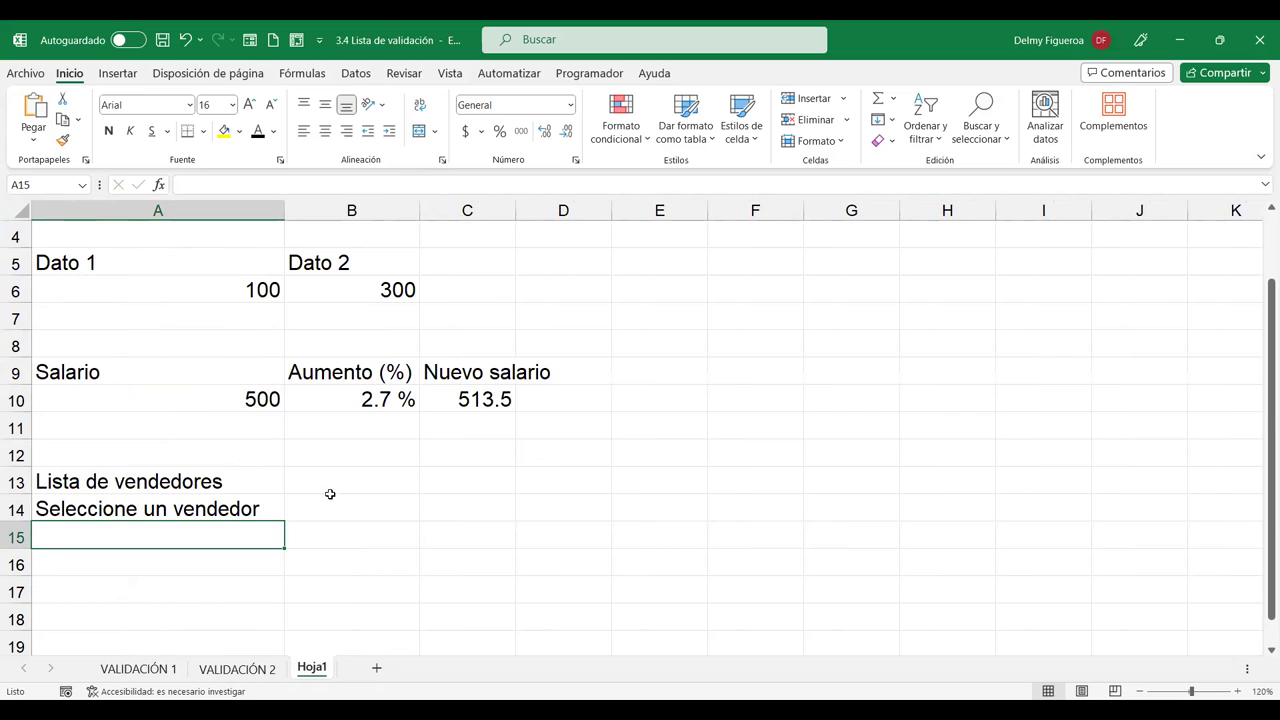
key("ctrl+z")
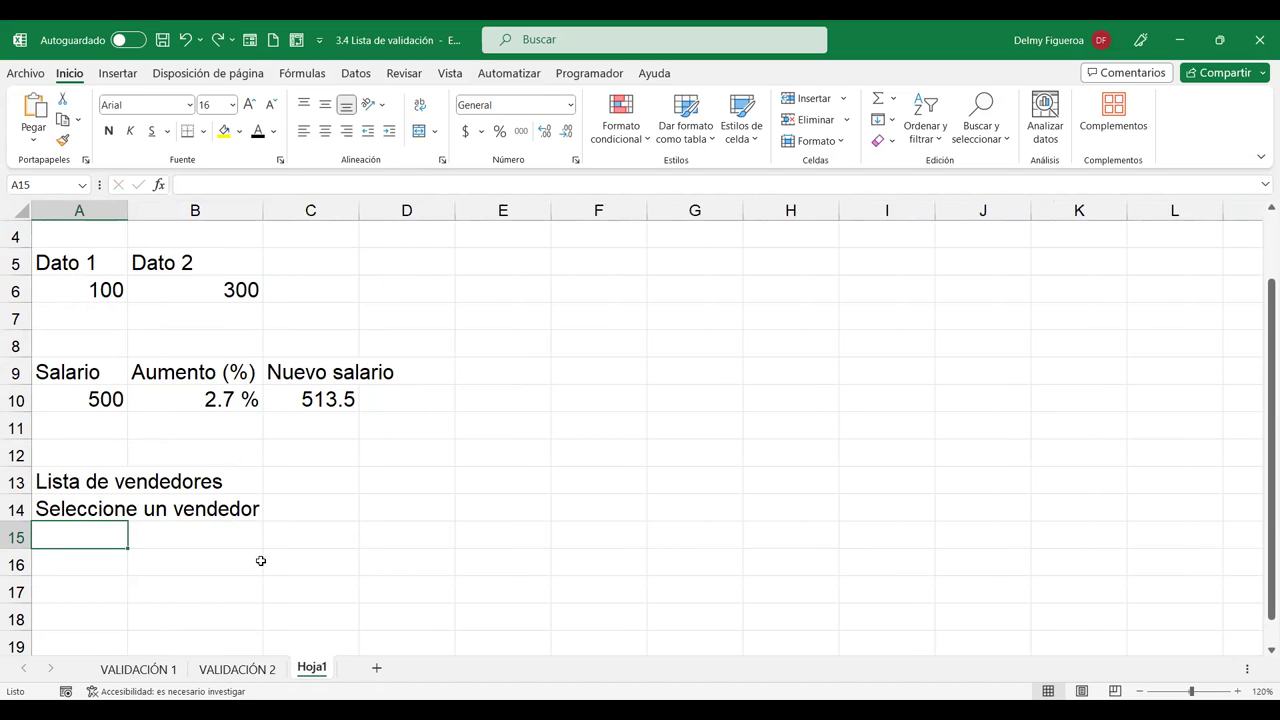
left_click(90, 505)
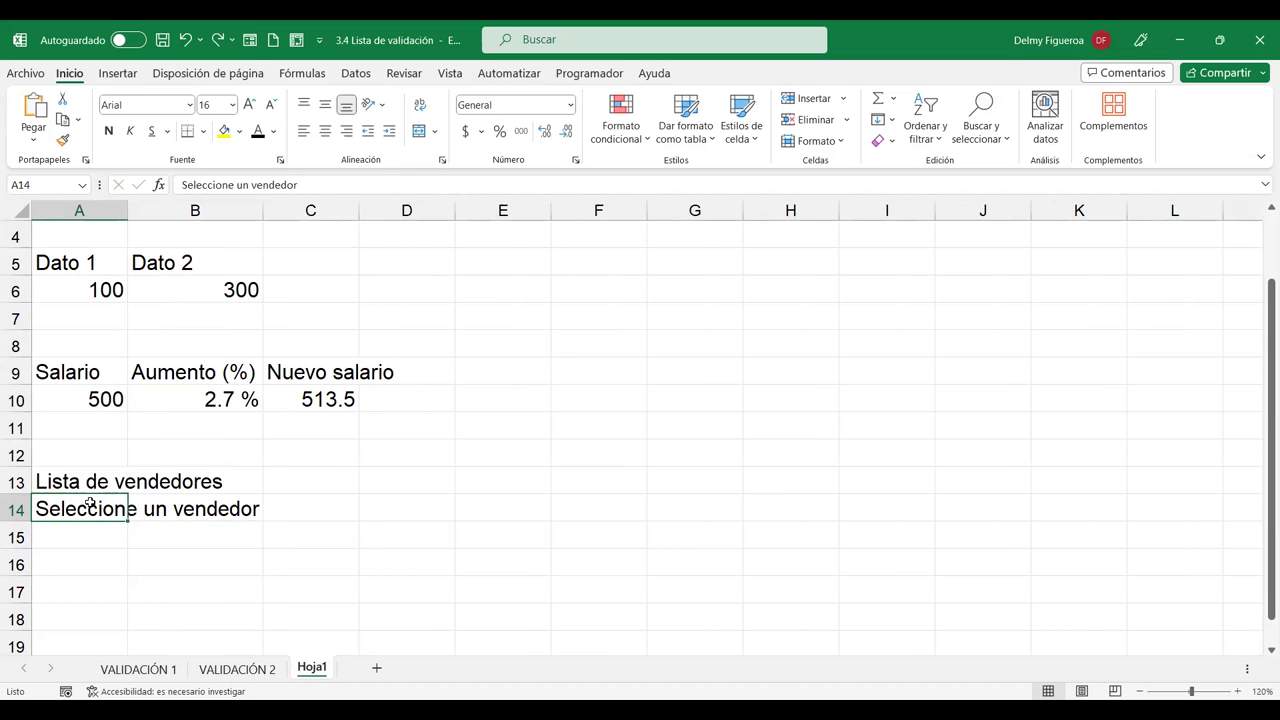
Apply a list data validation to cell C14 with =vendedores as its source.
left_click(322, 511)
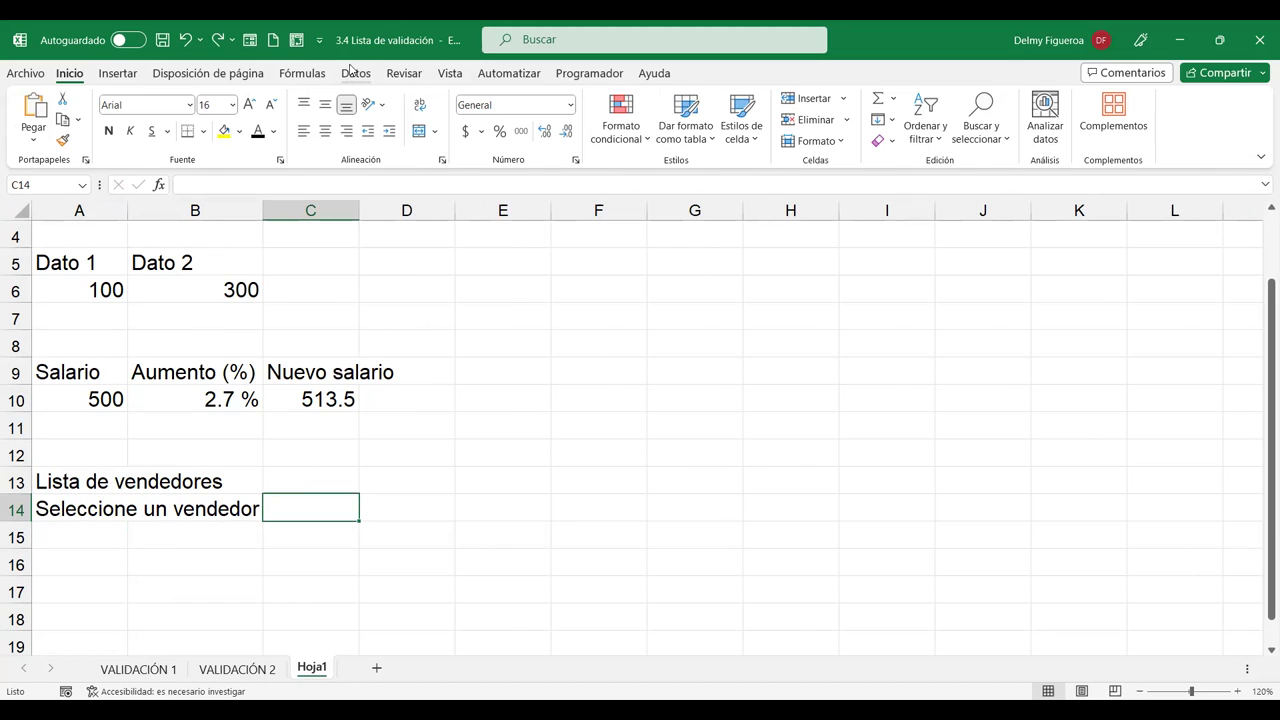
left_click(352, 70)
left_click(941, 145)
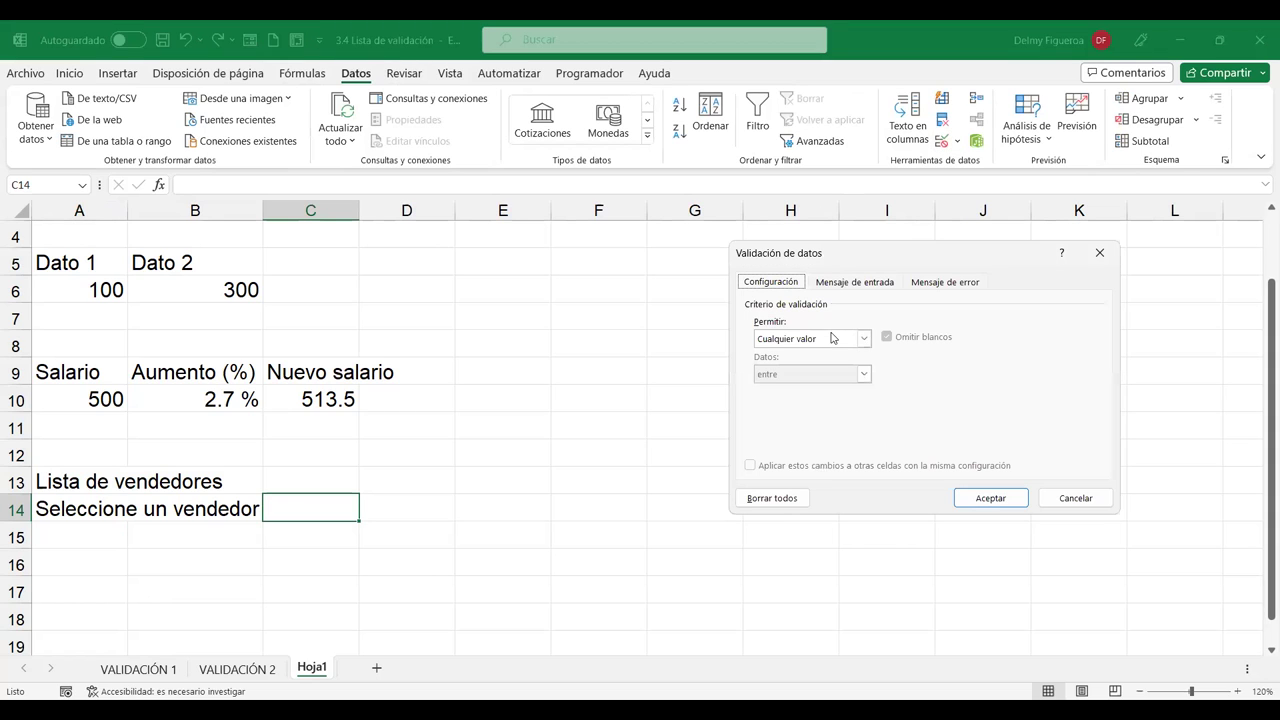
left_click(820, 342)
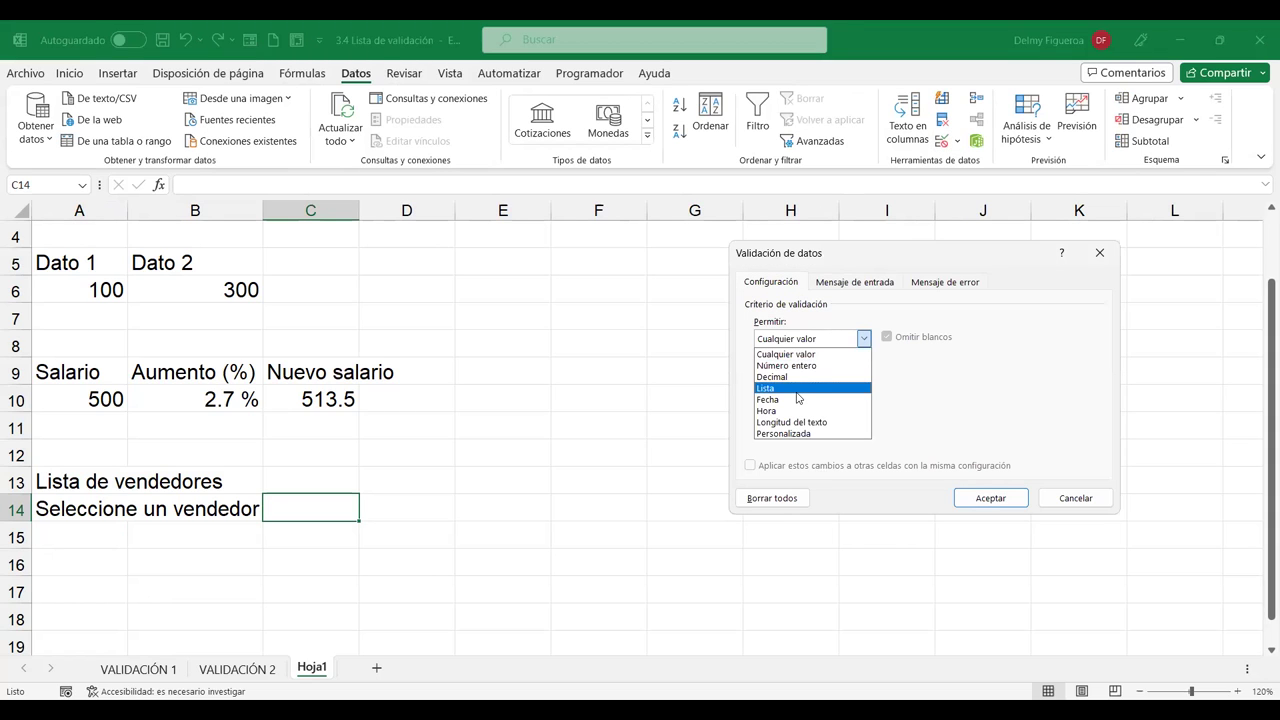
left_click(797, 389)
left_click(797, 409)
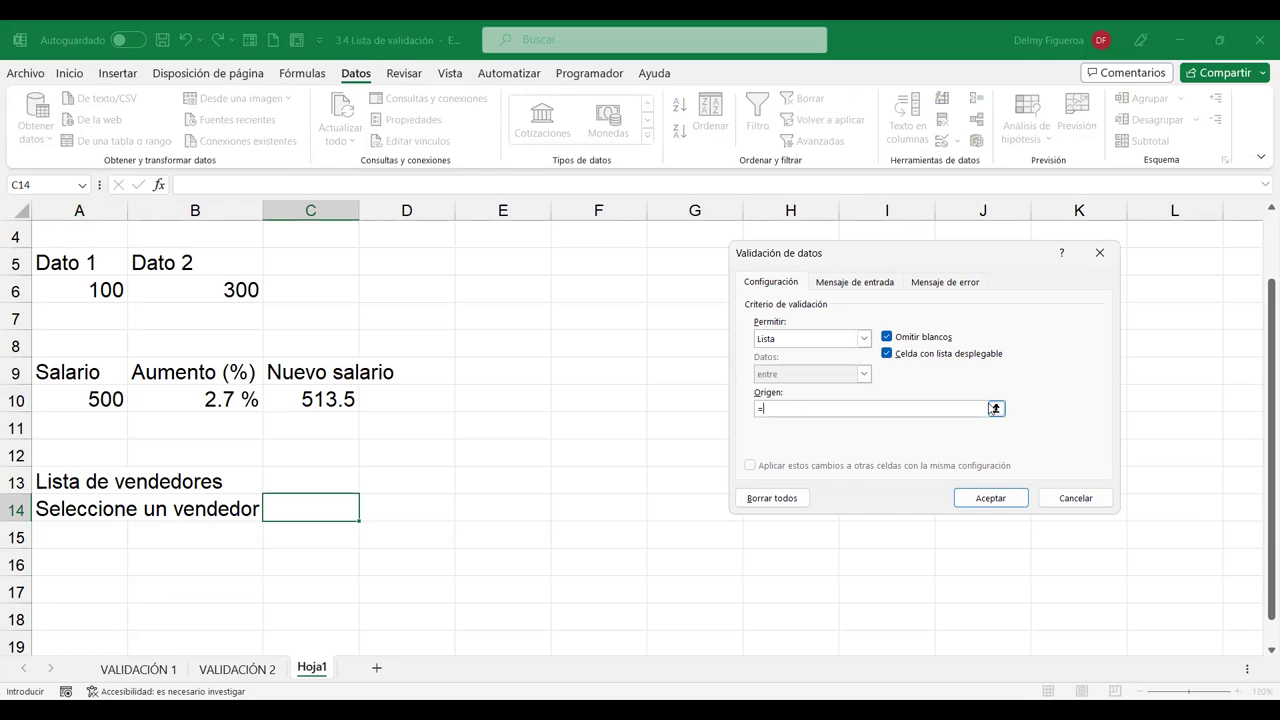
type("vendedores")
left_click(983, 499)
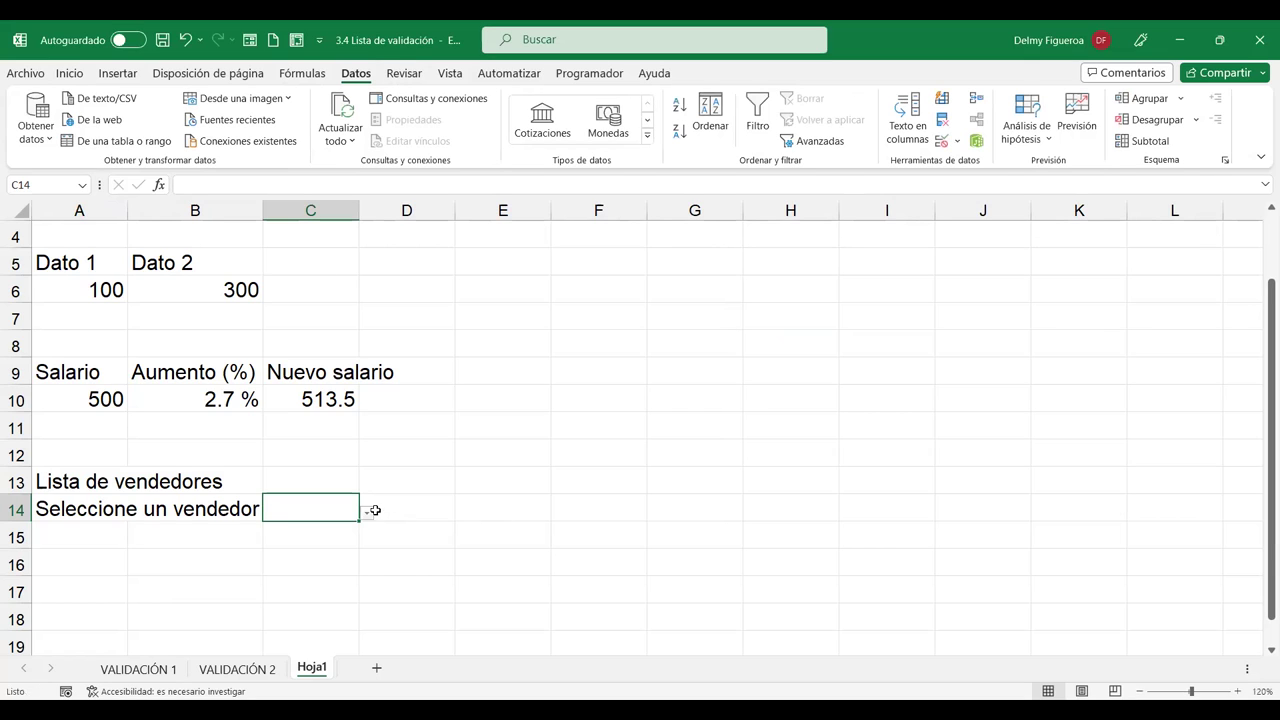
Test the seller dropdown in C14 by choosing the sixth name, and replace it with the third name.
left_click(366, 513)
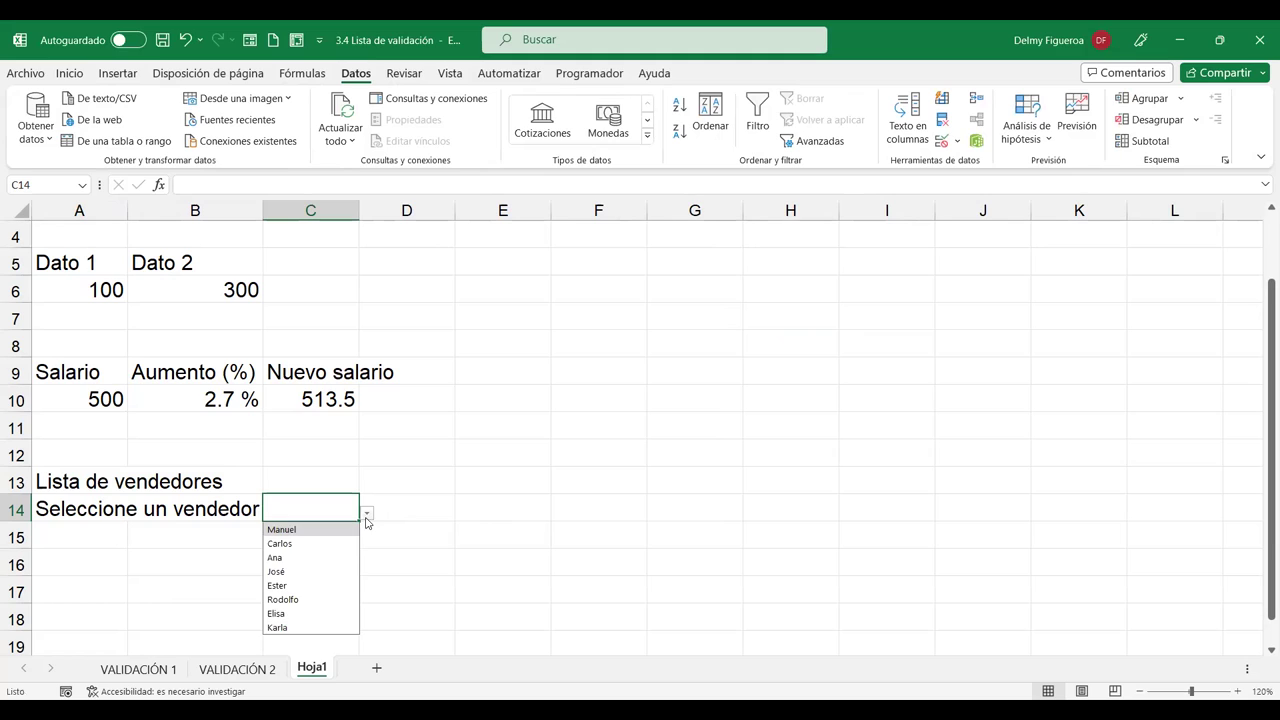
left_click(326, 600)
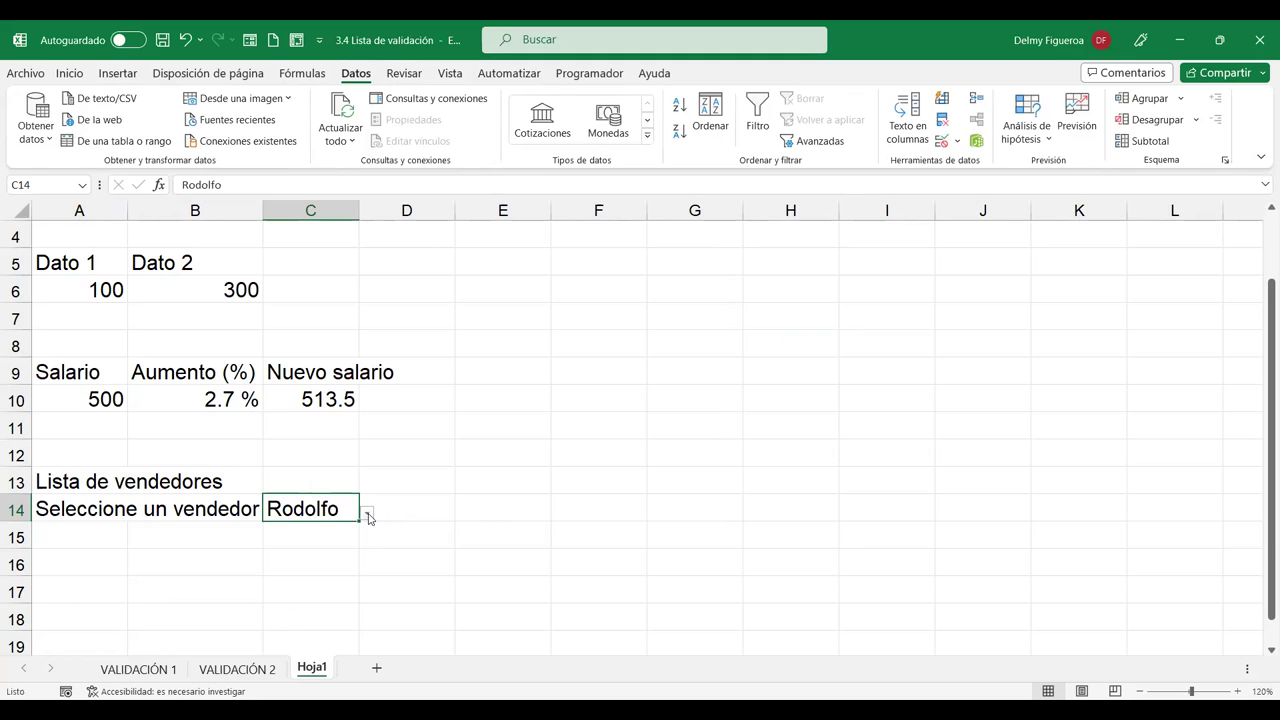
left_click(366, 513)
left_click(292, 556)
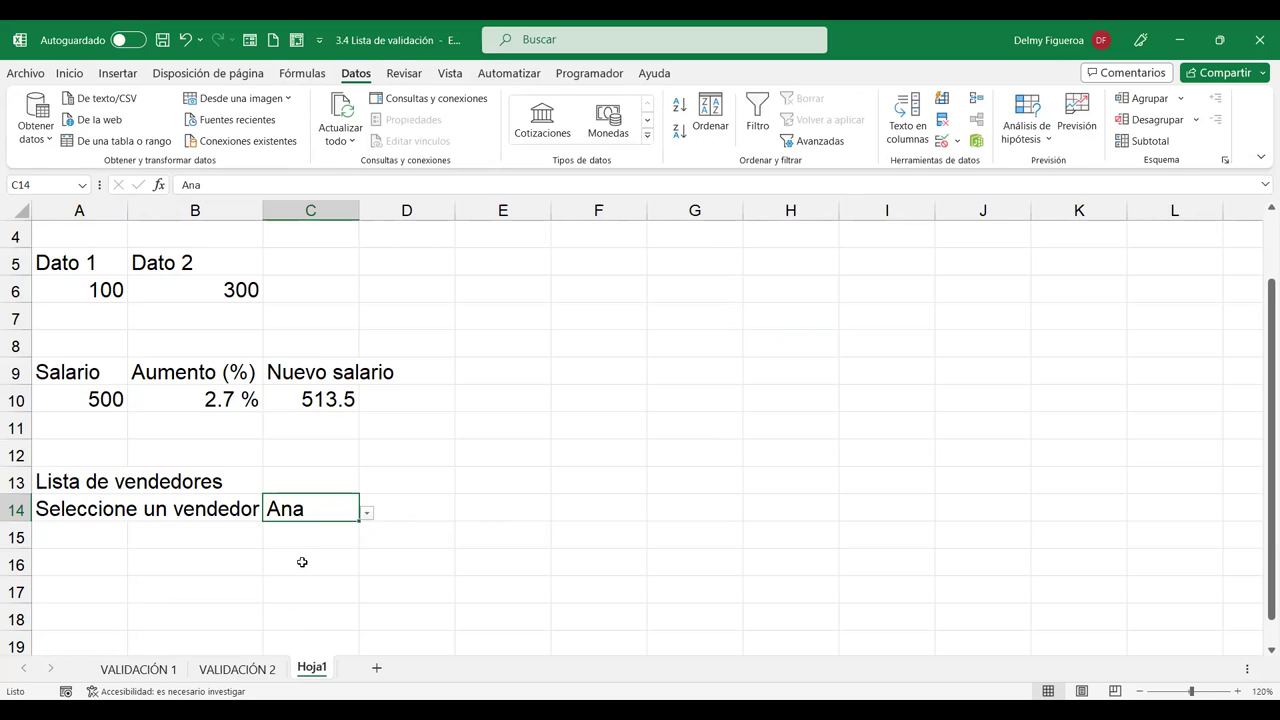
left_click(302, 562)
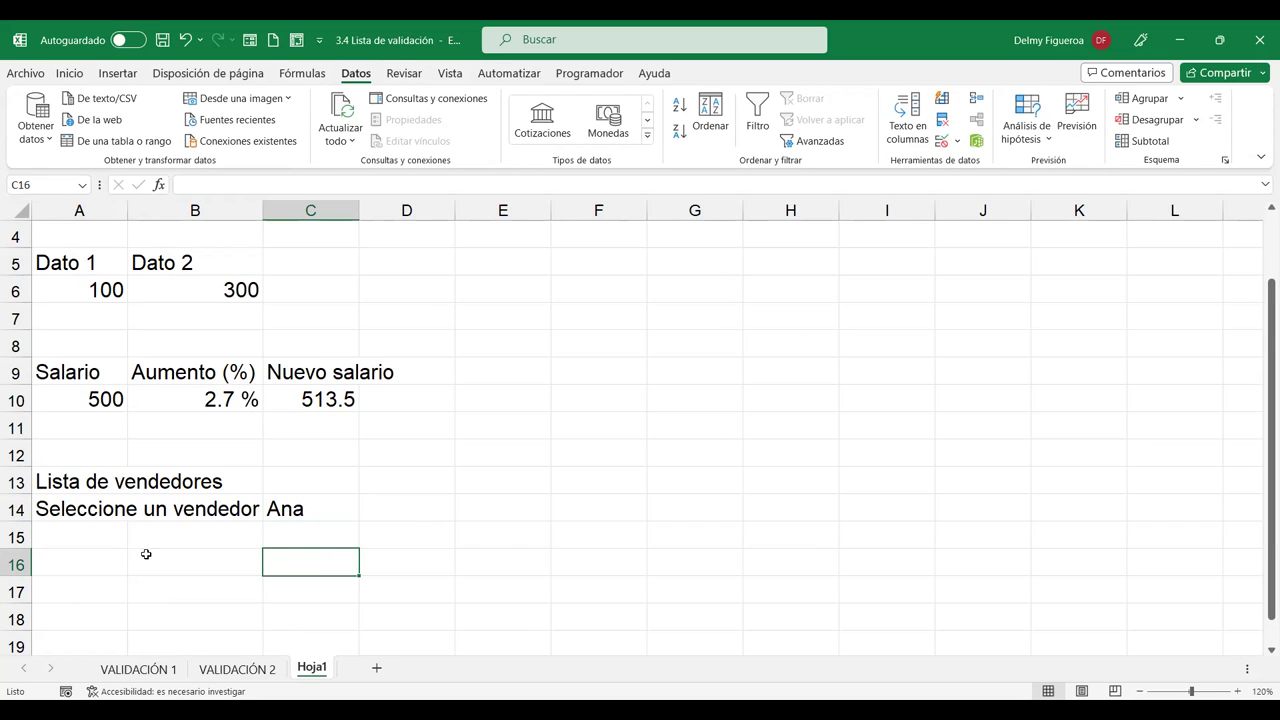
Enter the label Otra forma in cell A16 and select cell C16.
left_click(103, 554)
type("Otr")
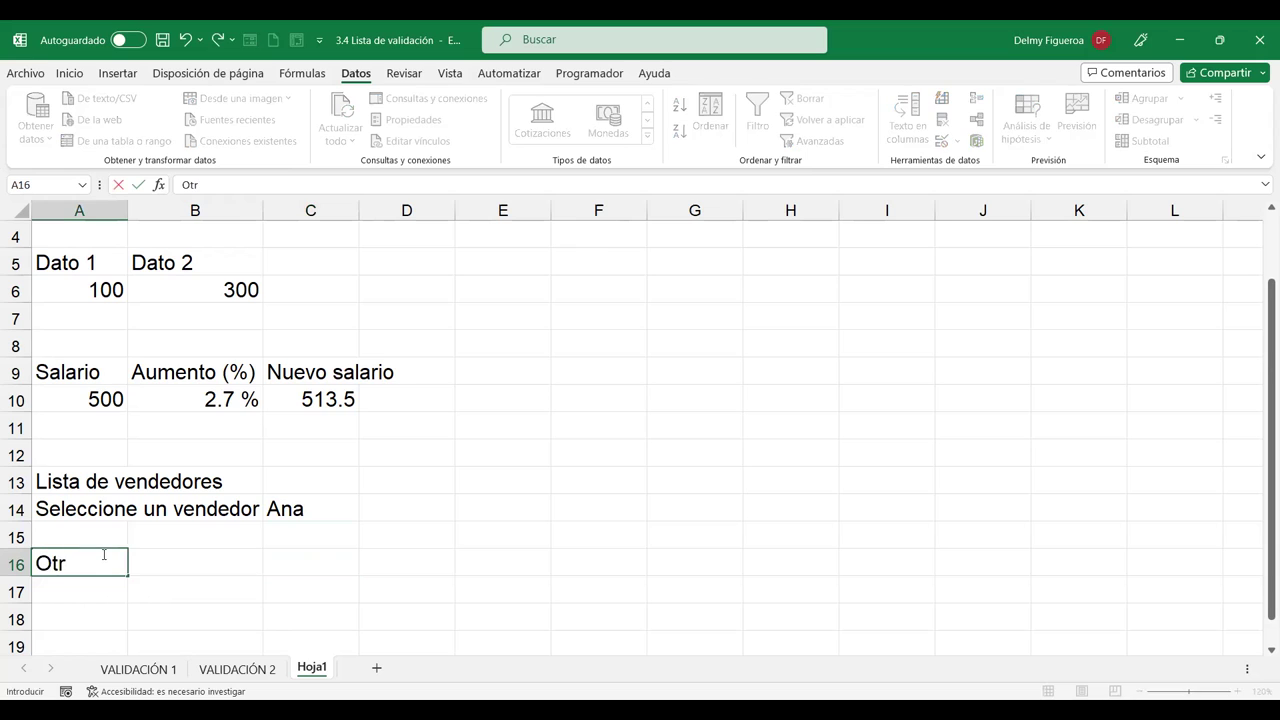
type("a form a")
key("Tab")
key("Tab")
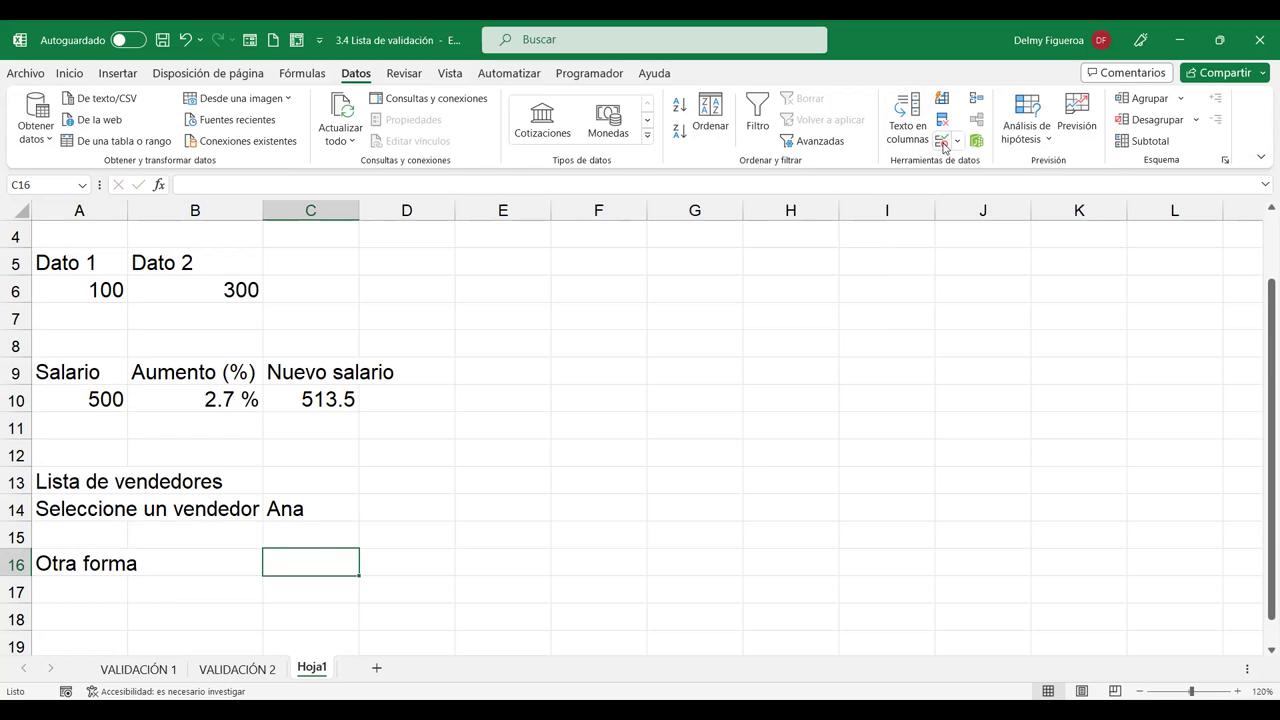
Try to apply a list validation to C16 with an equals sign and four seller names separated by semicolons and spaces as source.
left_click(943, 144)
left_click(787, 344)
left_click(784, 389)
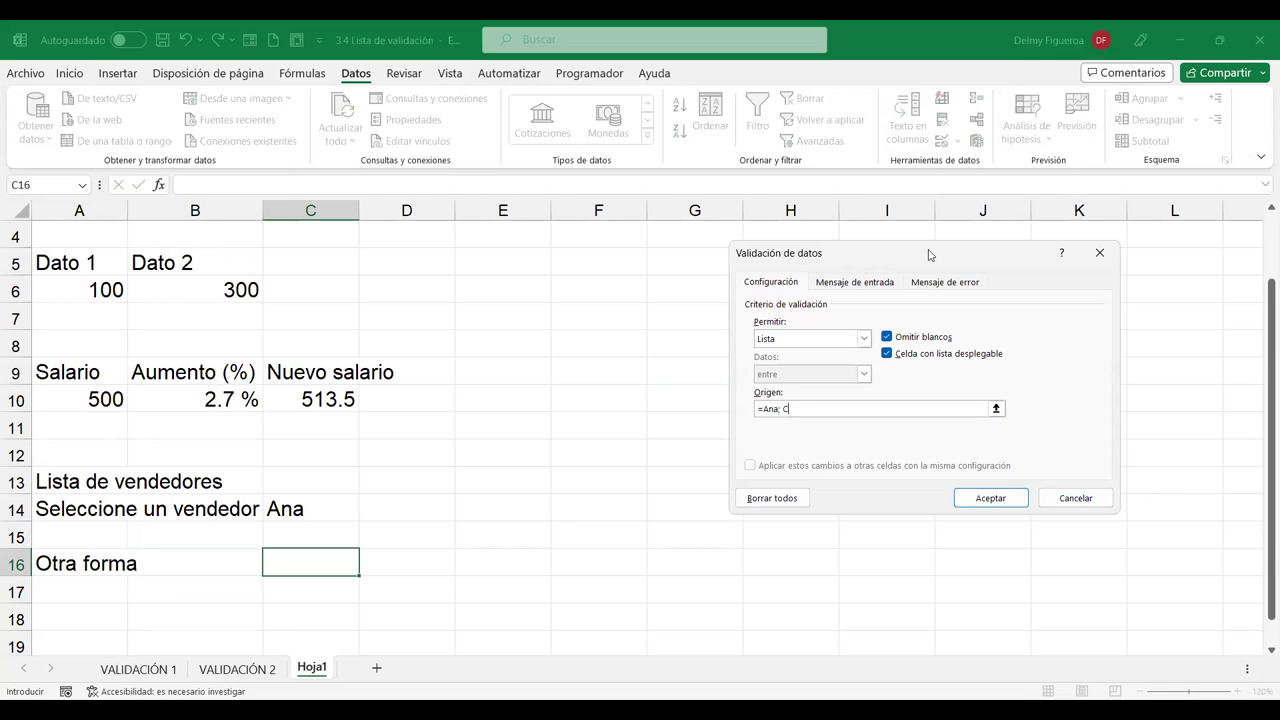
type("os; Rodolfo")
type("; María")
left_click(998, 497)
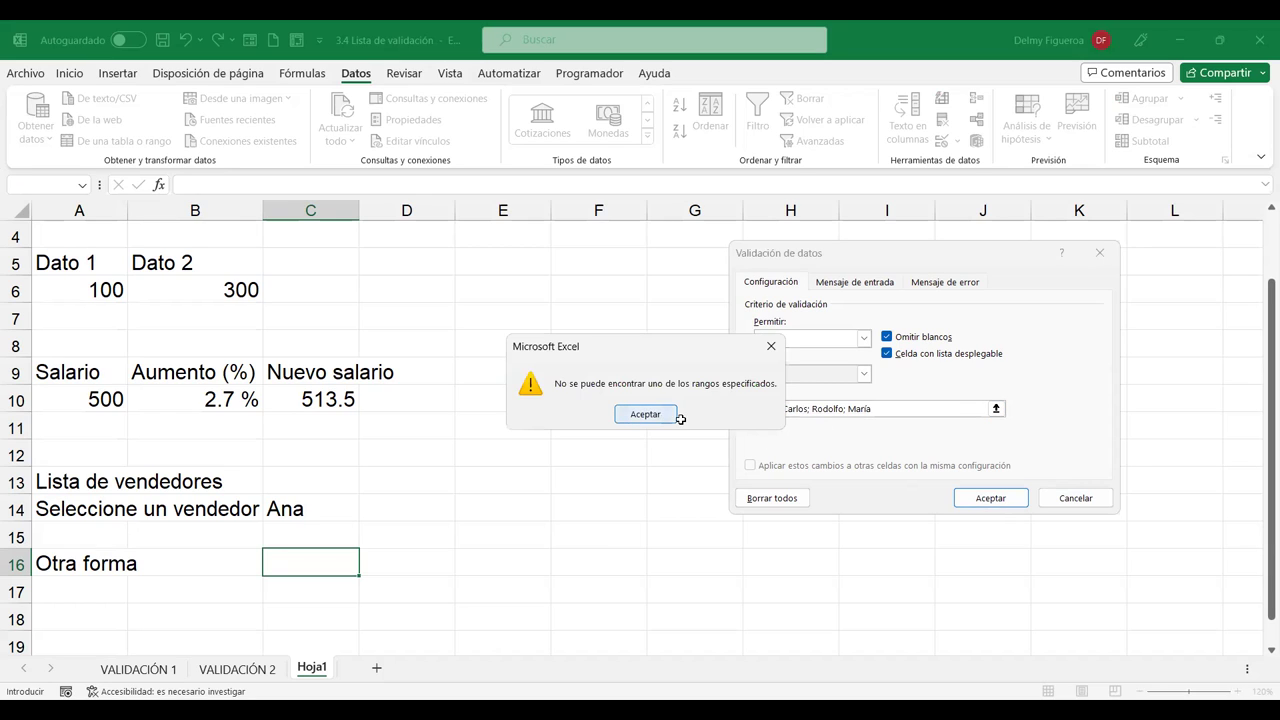
Remove the spaces after the semicolons in the C16 list source and try to apply the validation again.
key("Return")
key("BackSpace")
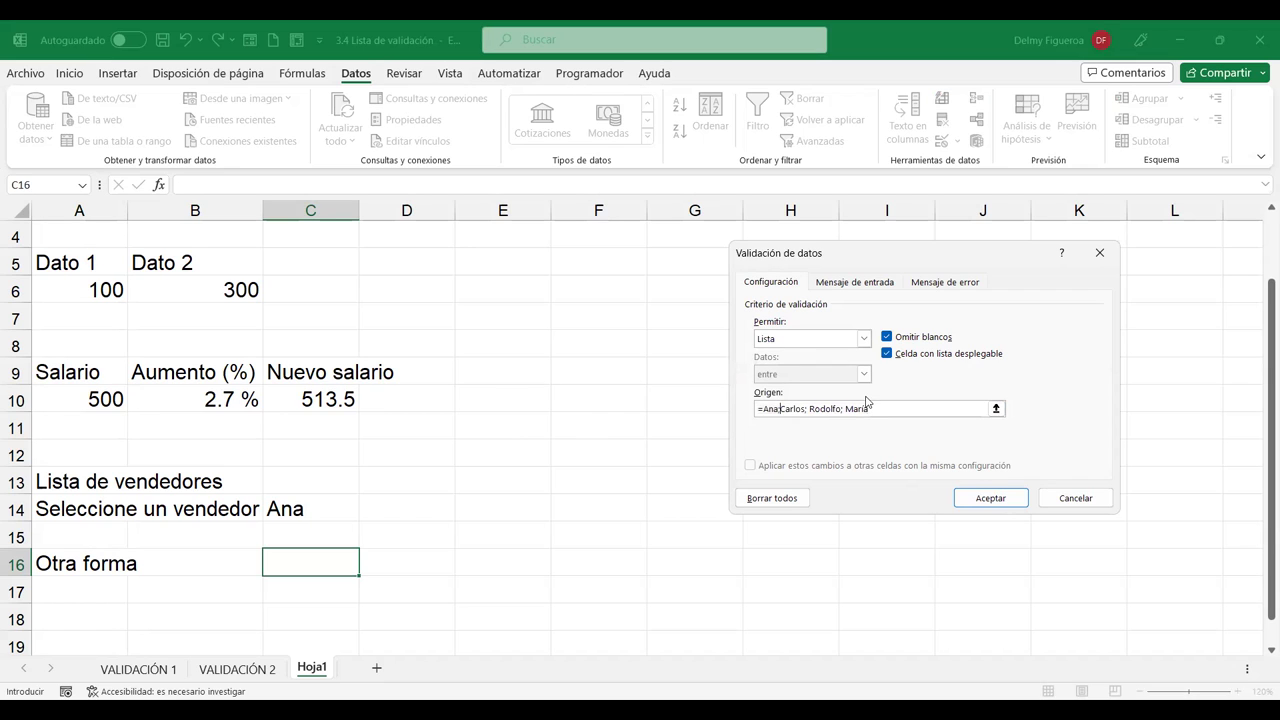
key("Right")
key("Right")
key("Right")
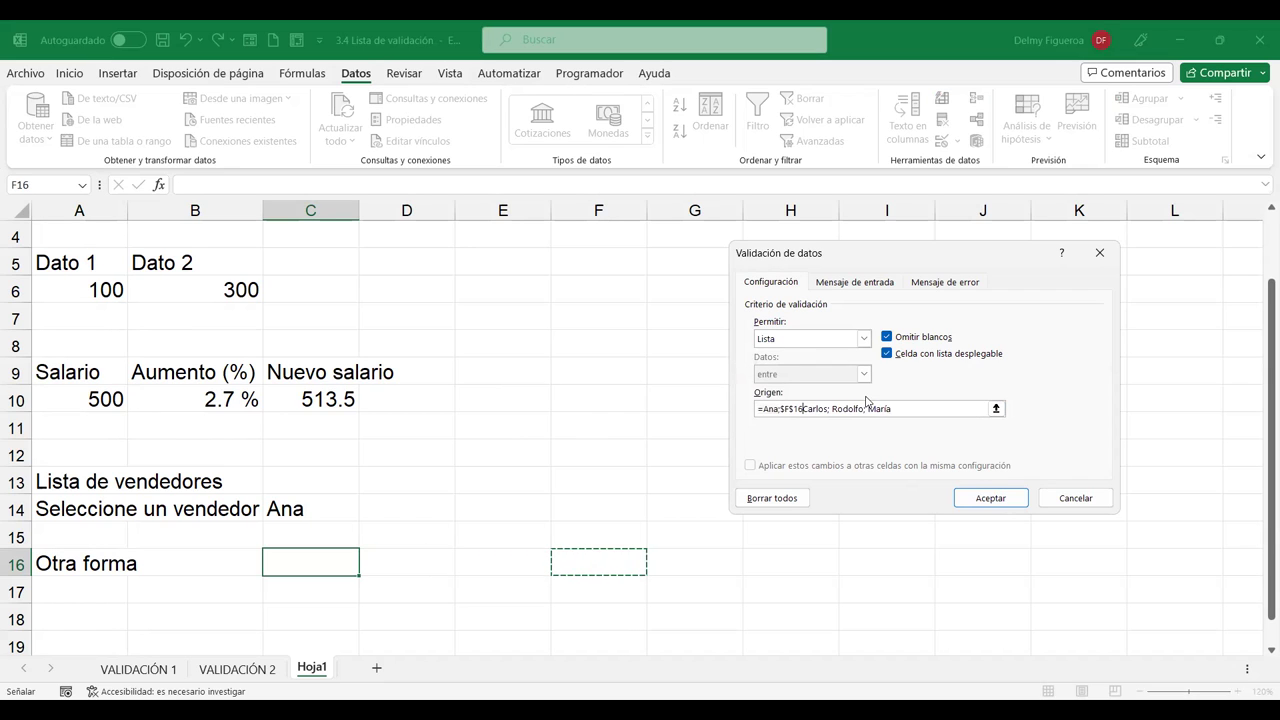
key("BackSpace")
key("BackSpace")
key("BackSpace")
key("BackSpace")
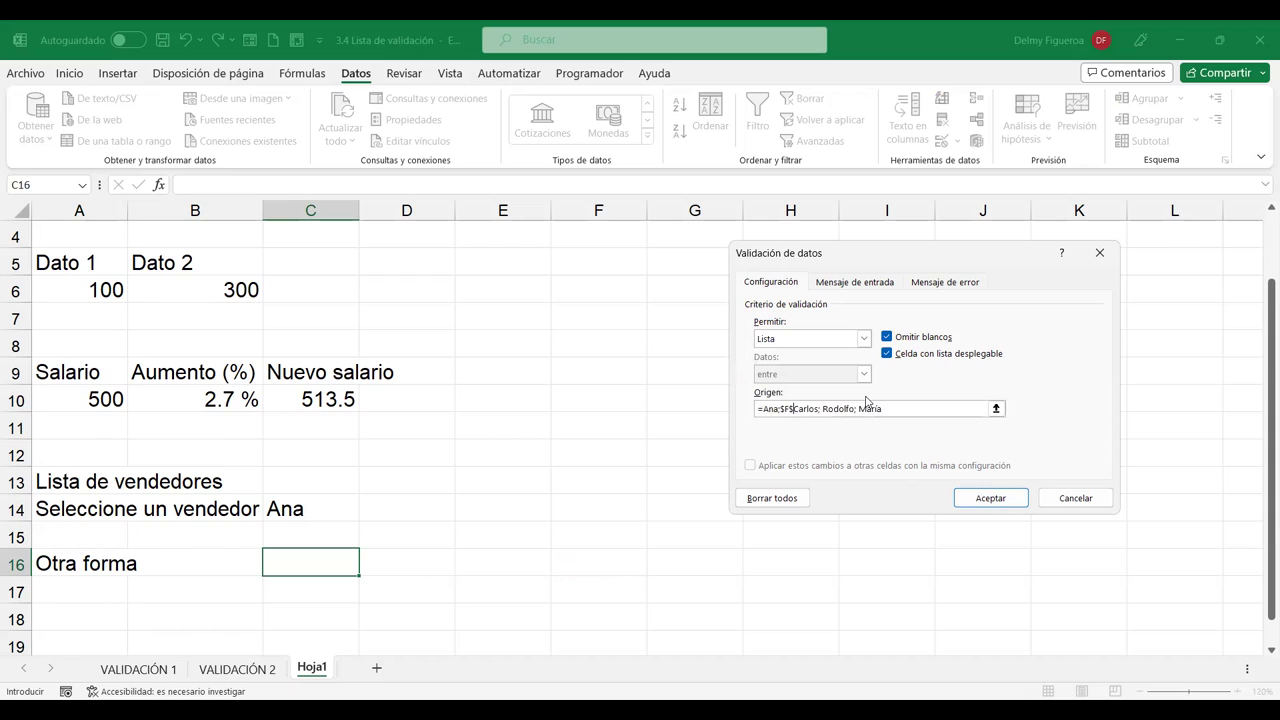
key("BackSpace")
left_click(810, 408)
key("BackSpace")
left_click(845, 408)
key("BackSpace")
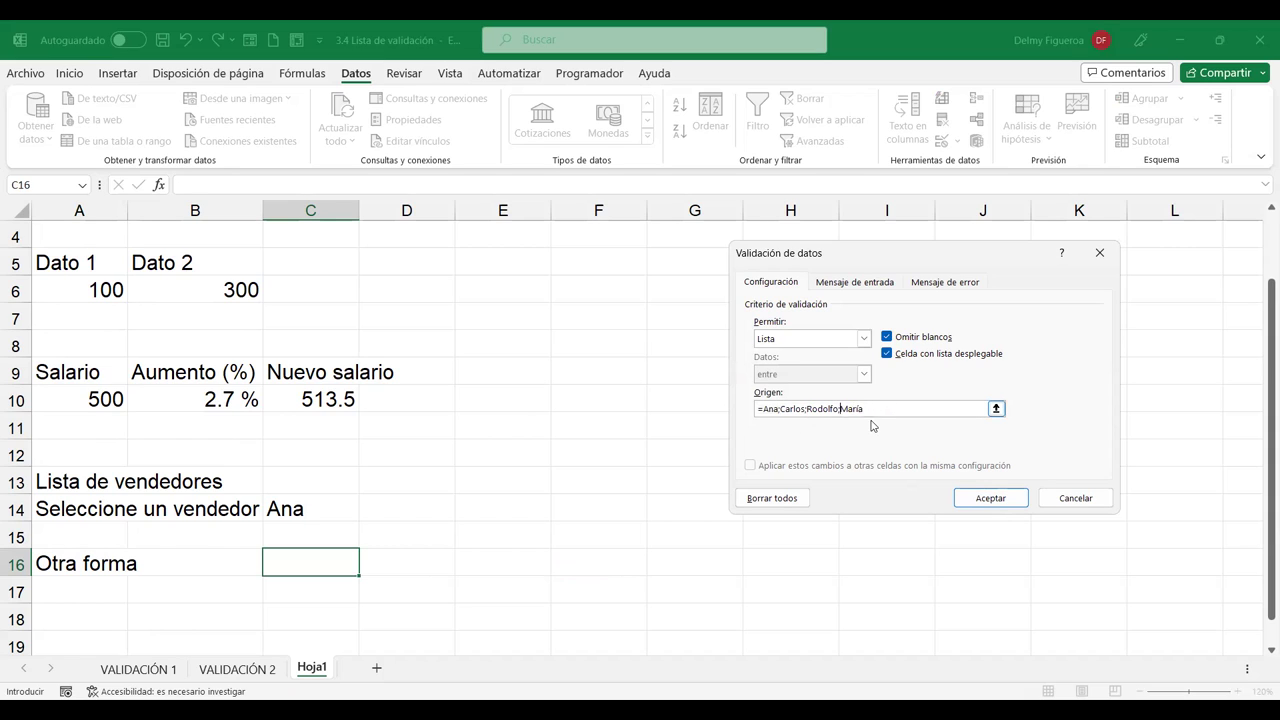
left_click(991, 498)
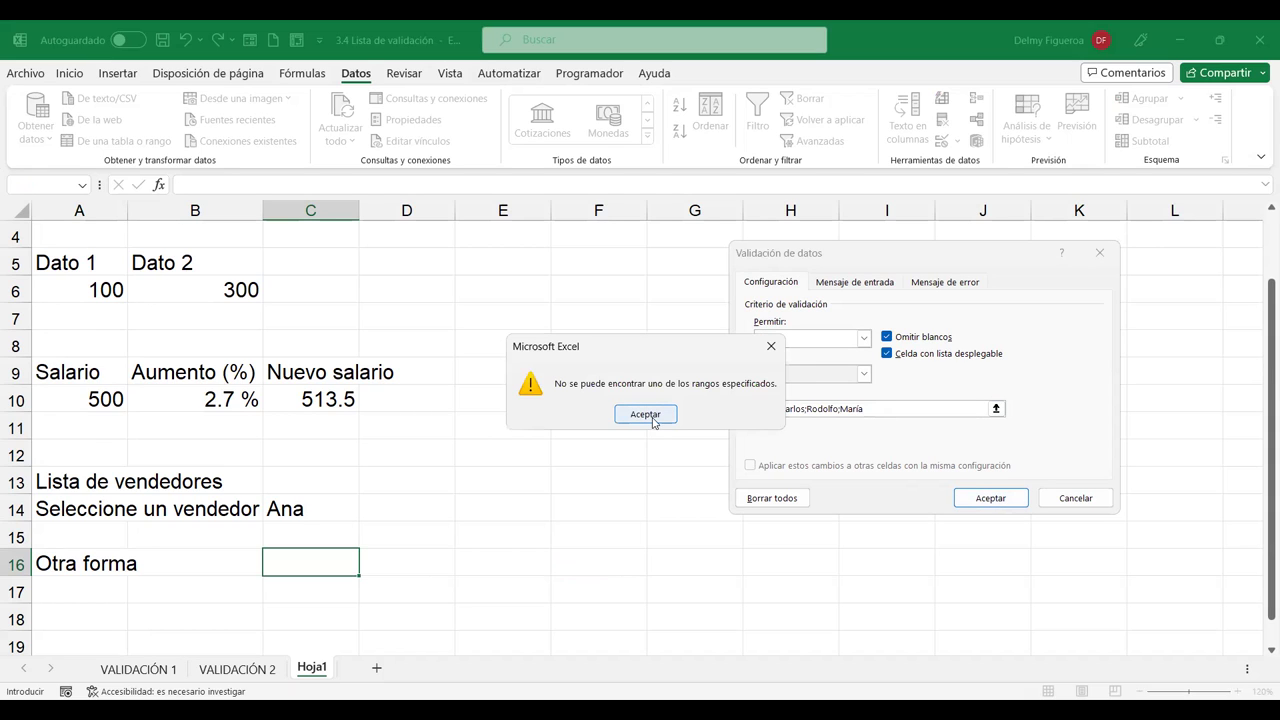
Replace the semicolons between the seller names in the C16 list source with commas and try to apply the validation.
key("Return")
left_click(779, 408)
key("BackSpace")
type(",")
key("Right")
key("Right")
key("Right")
key("Right")
key("Right")
key("Right")
key("Right")
key("BackSpace")
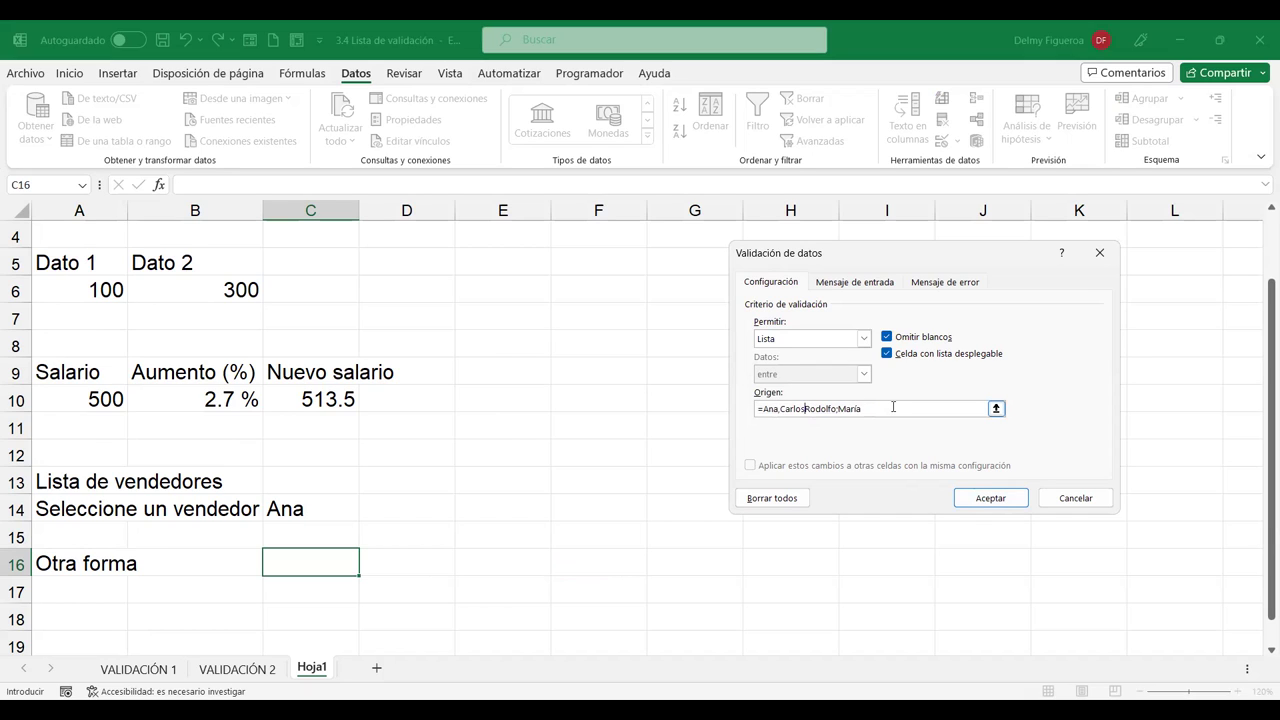
type(",")
key("Right")
key("Right")
key("Right")
key("Right")
key("Right")
key("Right")
key("Right")
key("Right")
key("BackSpace")
type(",")
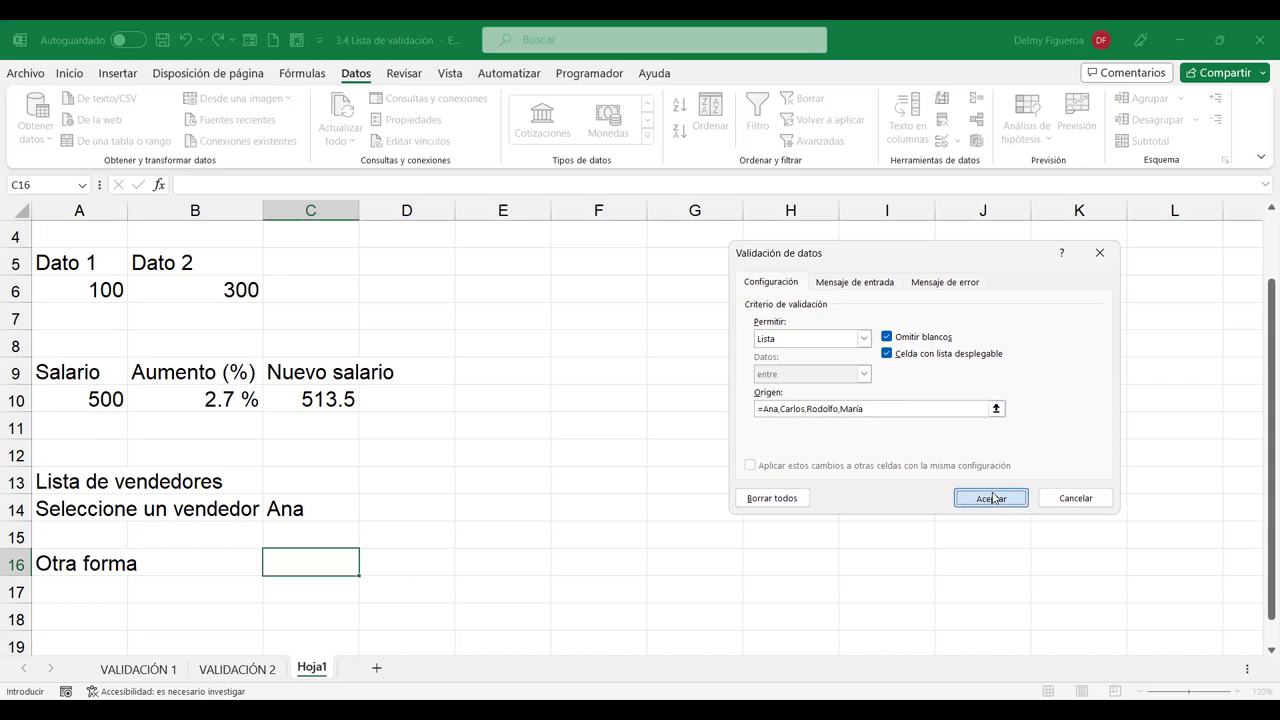
left_click(956, 494)
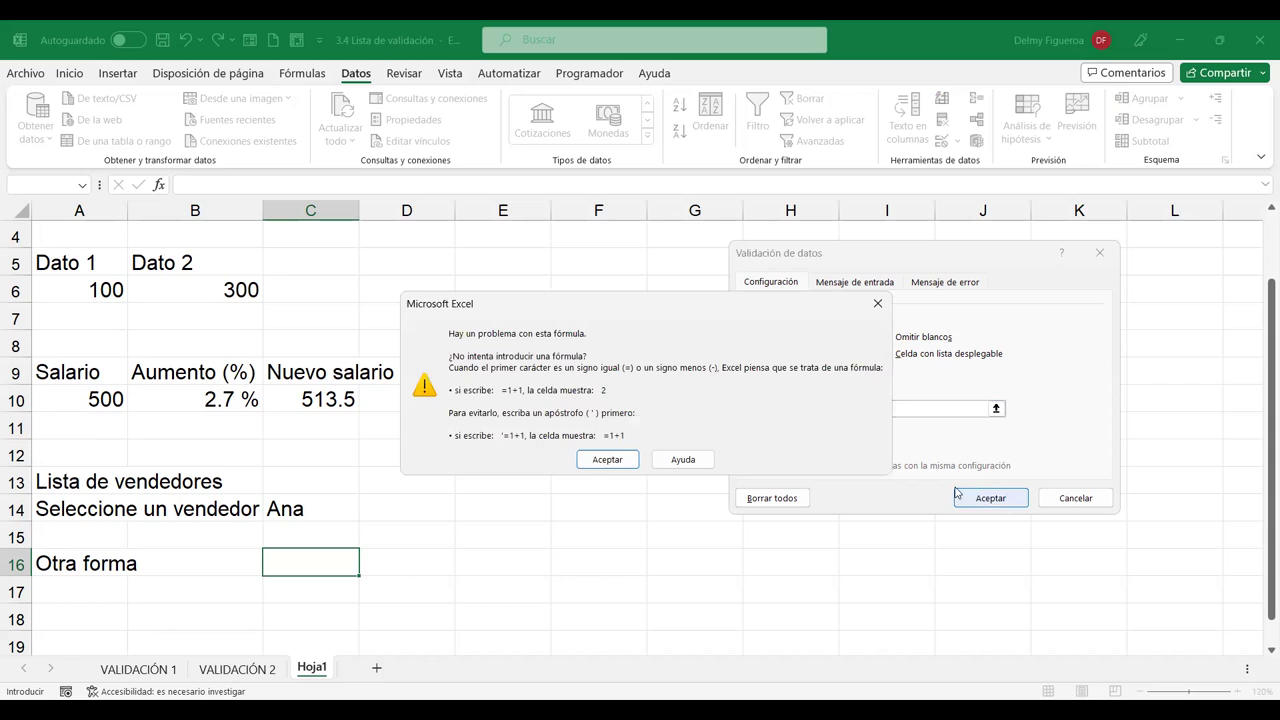
left_click(626, 459)
Enclose the comma-separated seller names in the C16 list source in double quotes and try to apply the validation.
left_click(783, 410)
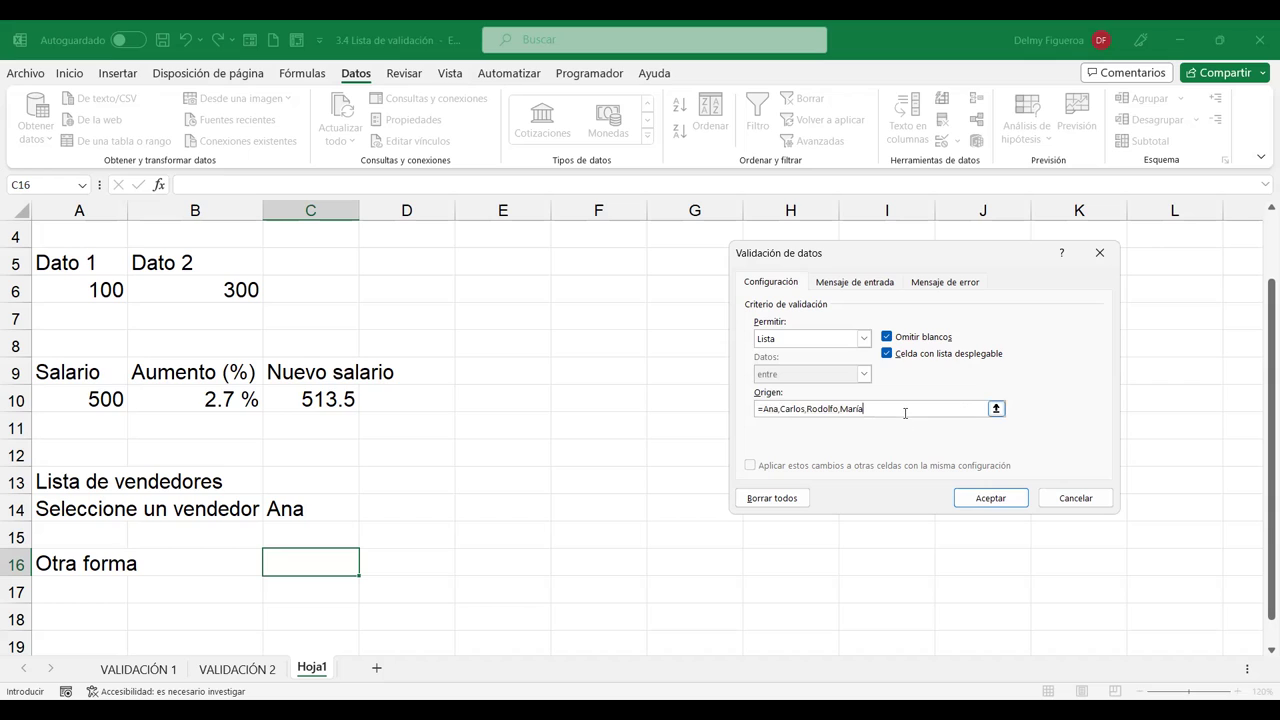
key("Left")
key("Left")
key("Left")
key("Left")
type("\"\"")
left_click(1001, 502)
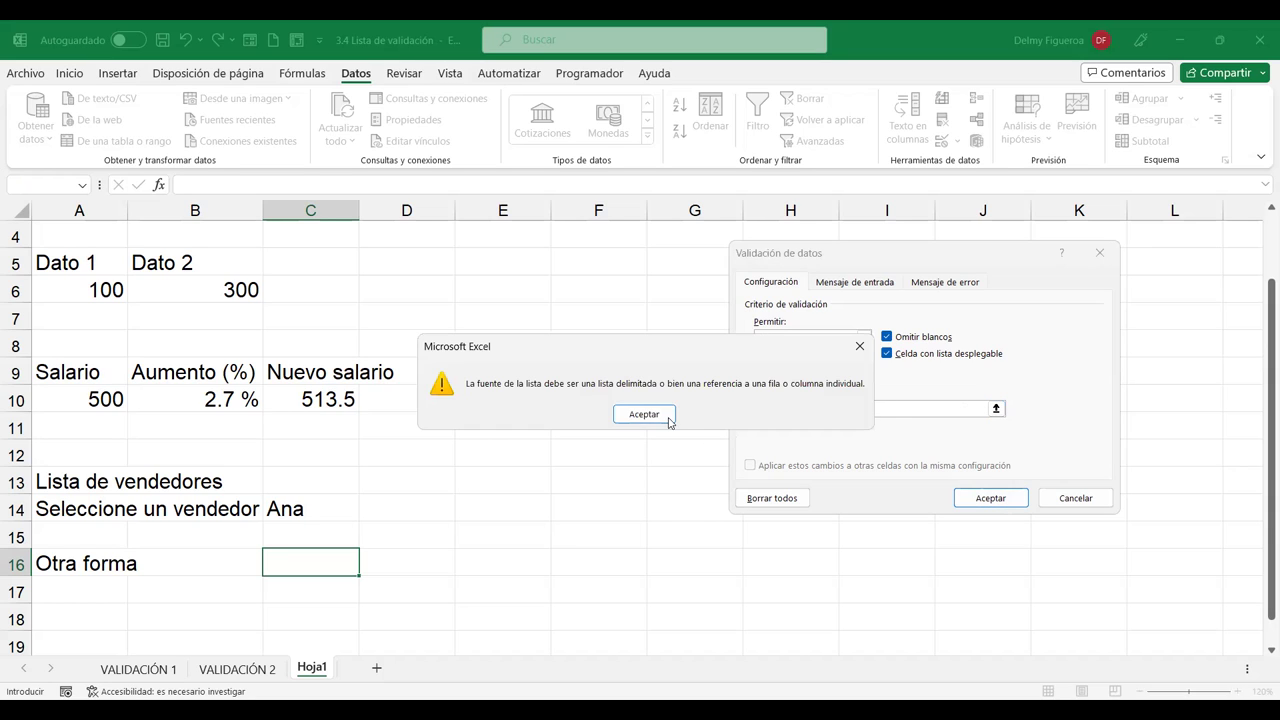
left_click(667, 416)
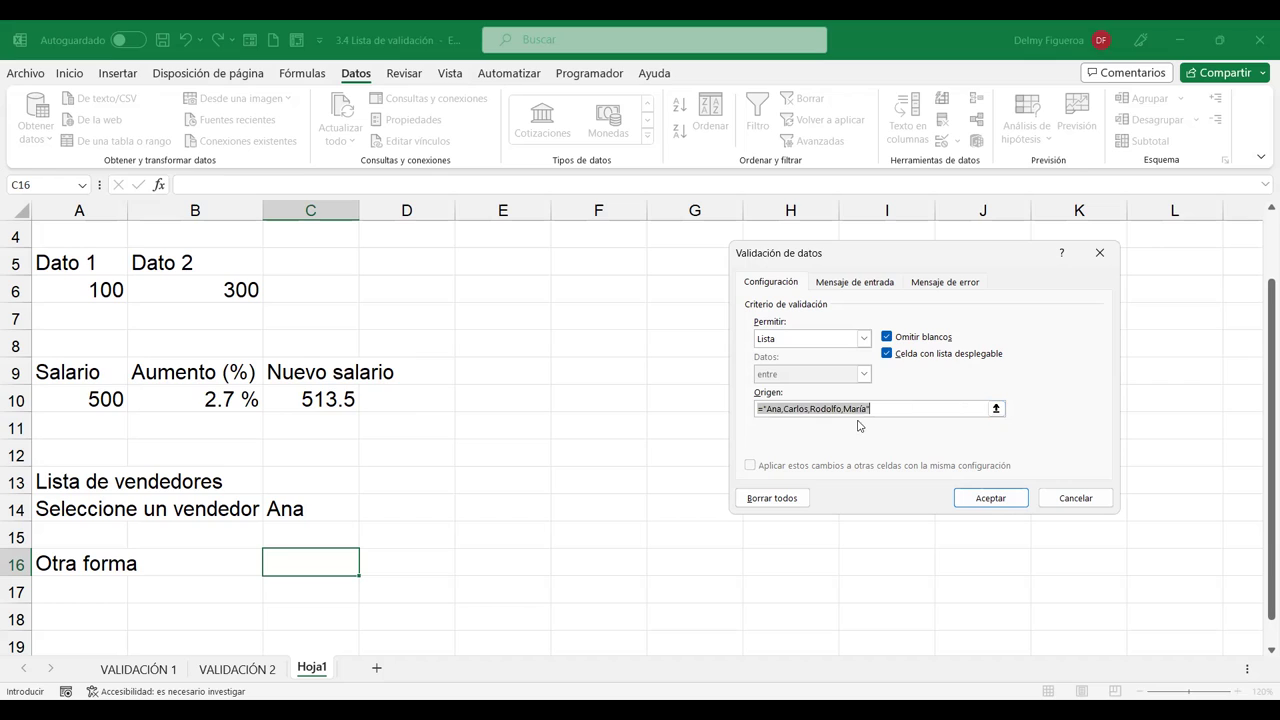
Try to apply =1;2;3 as the list source for C16, and cancel the validation settings.
type("=")
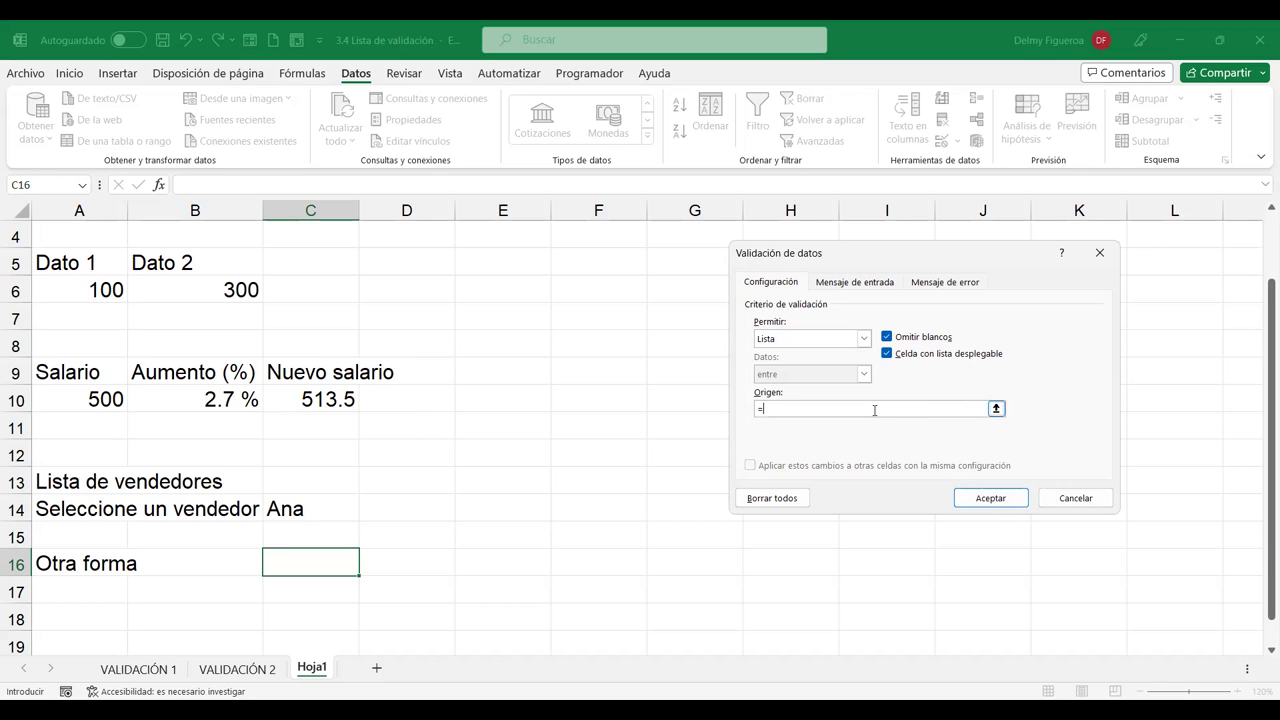
type("1;2;3")
left_click(978, 500)
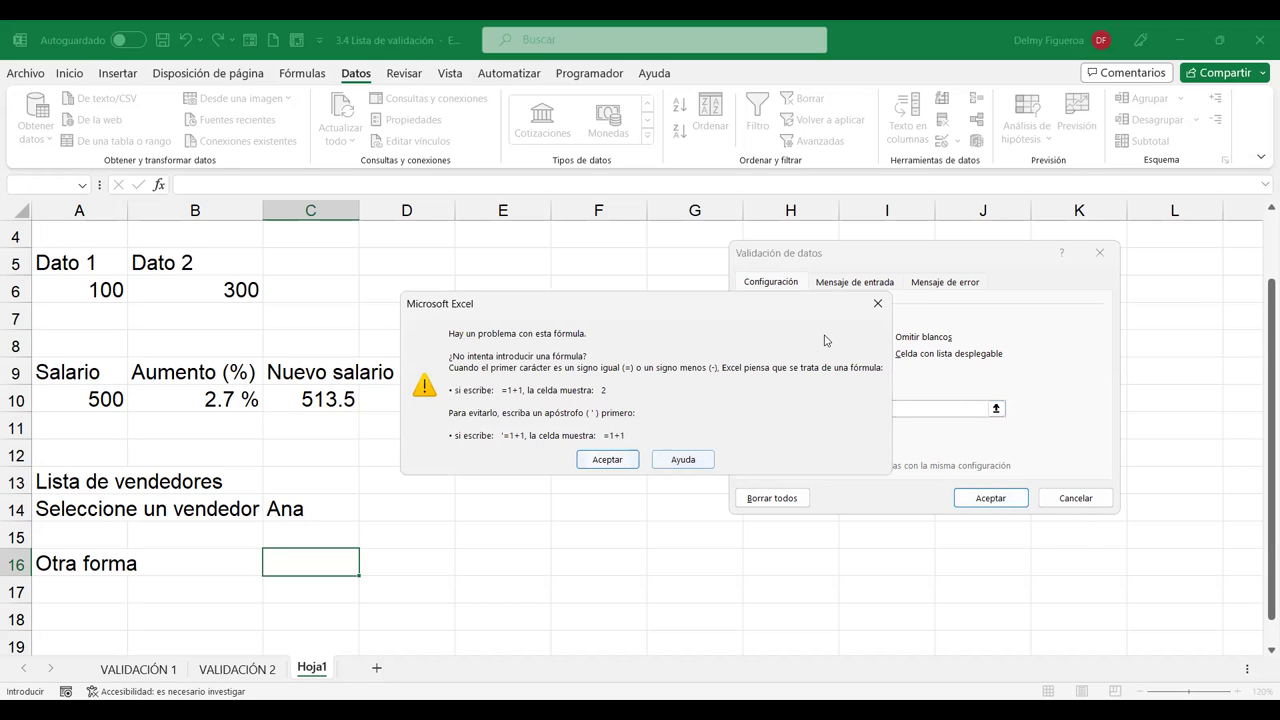
key("Return")
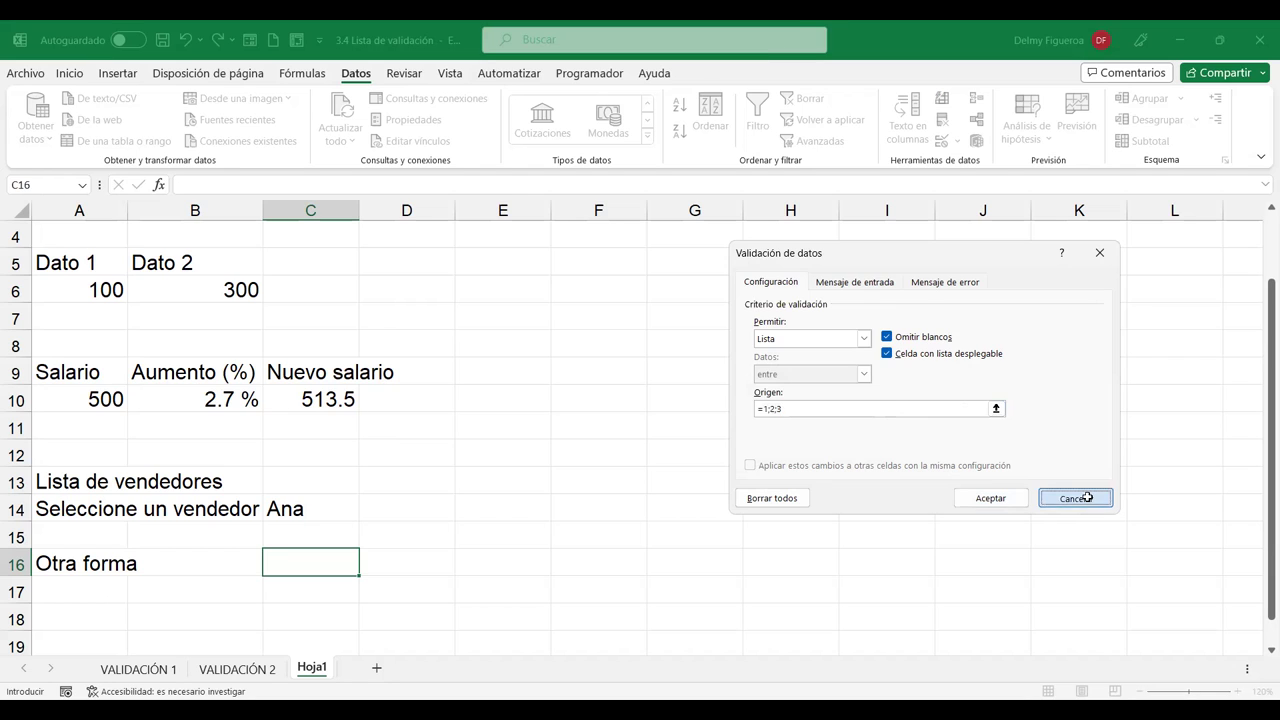
left_click(1086, 497)
left_click(695, 562)
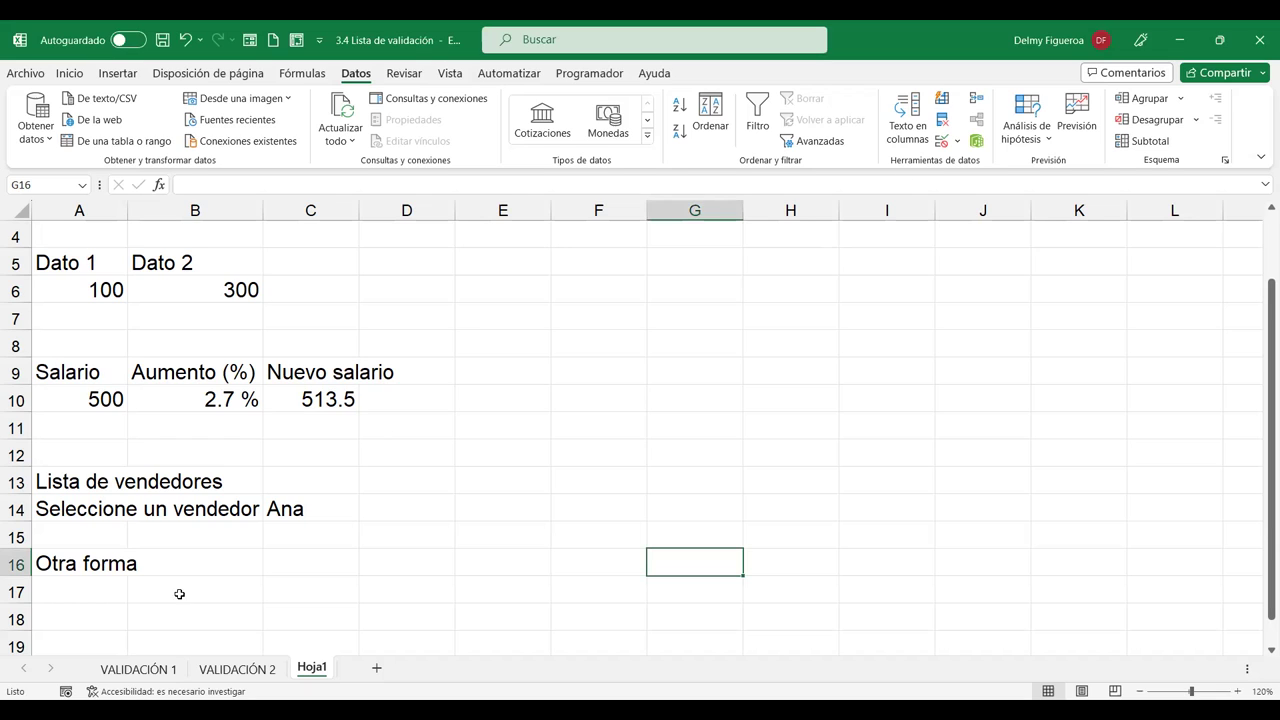
Try a new list validation on C16 with =valor;valor2 as source, clear the source and cancel the settings.
left_click(327, 562)
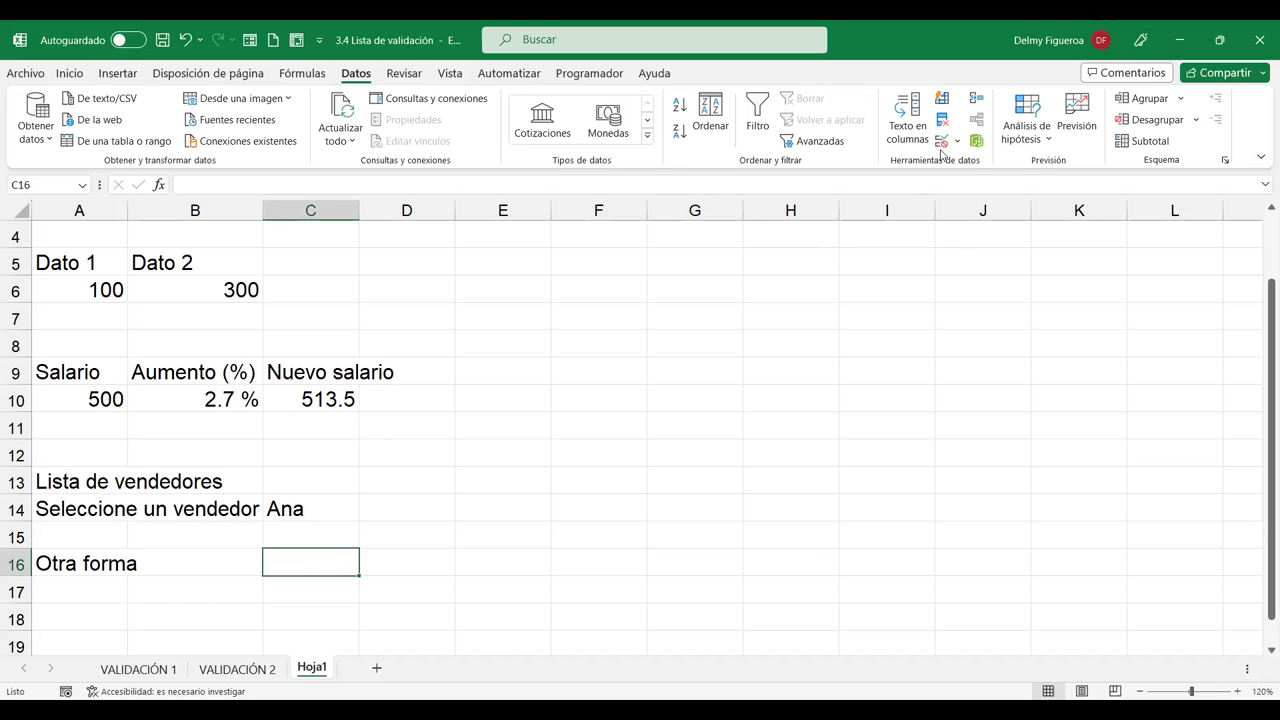
left_click(820, 338)
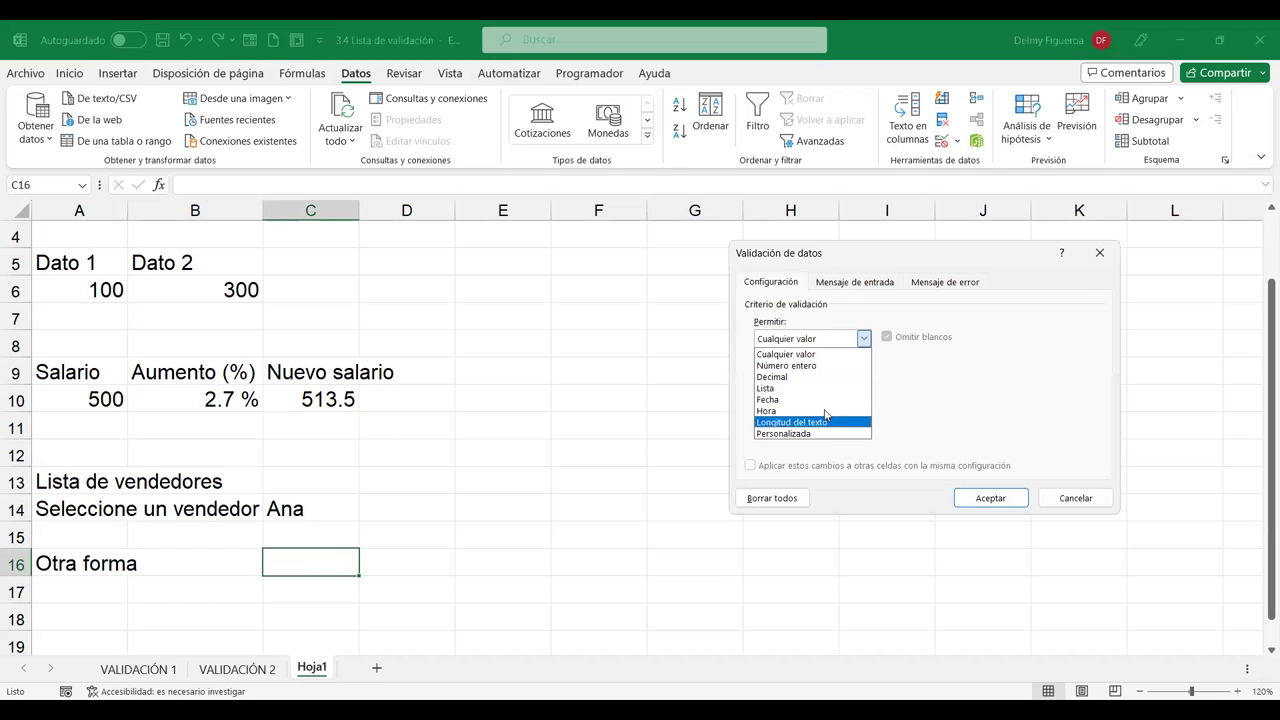
left_click(821, 388)
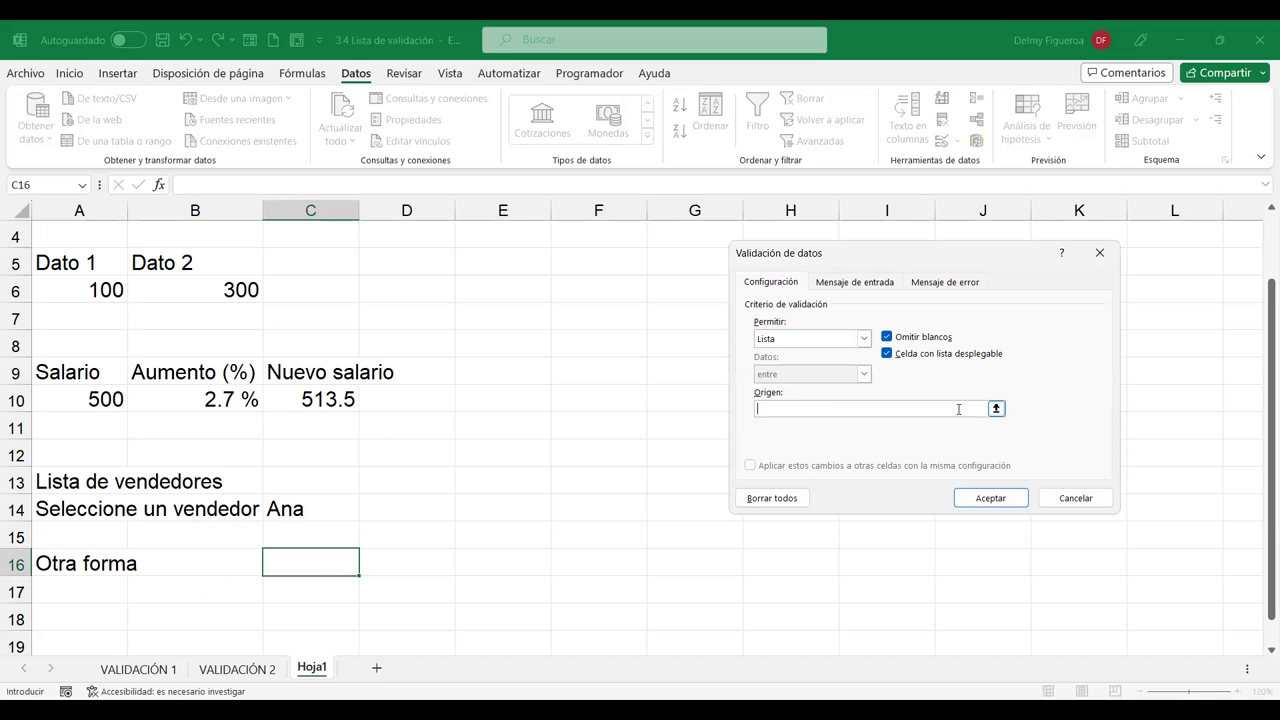
type("=valor;valor2")
left_click(990, 498)
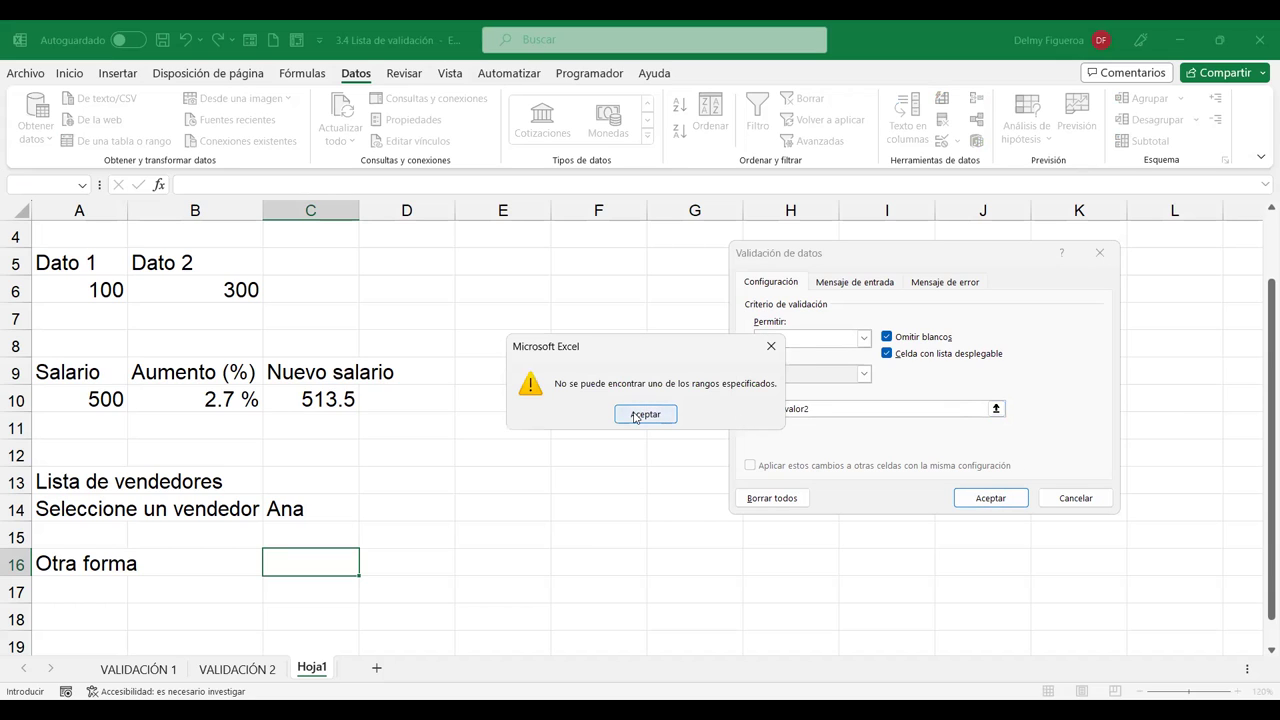
left_click(632, 412)
key("Delete")
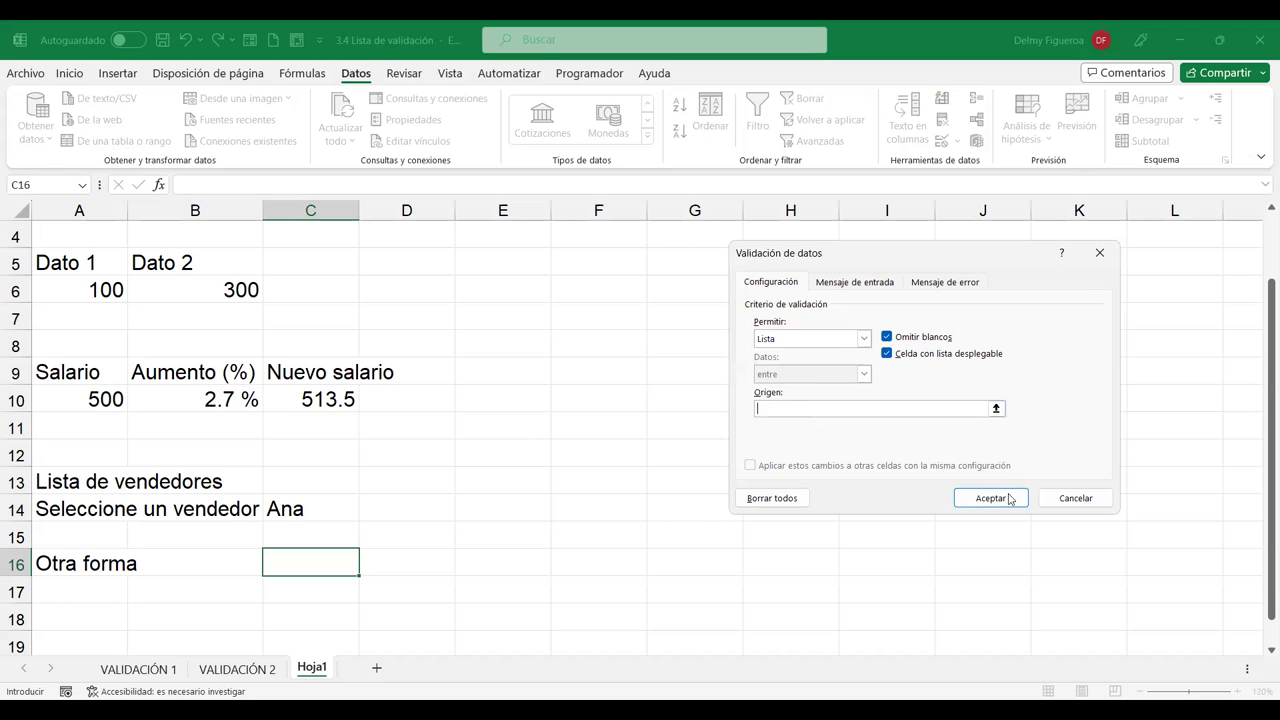
left_click(1080, 496)
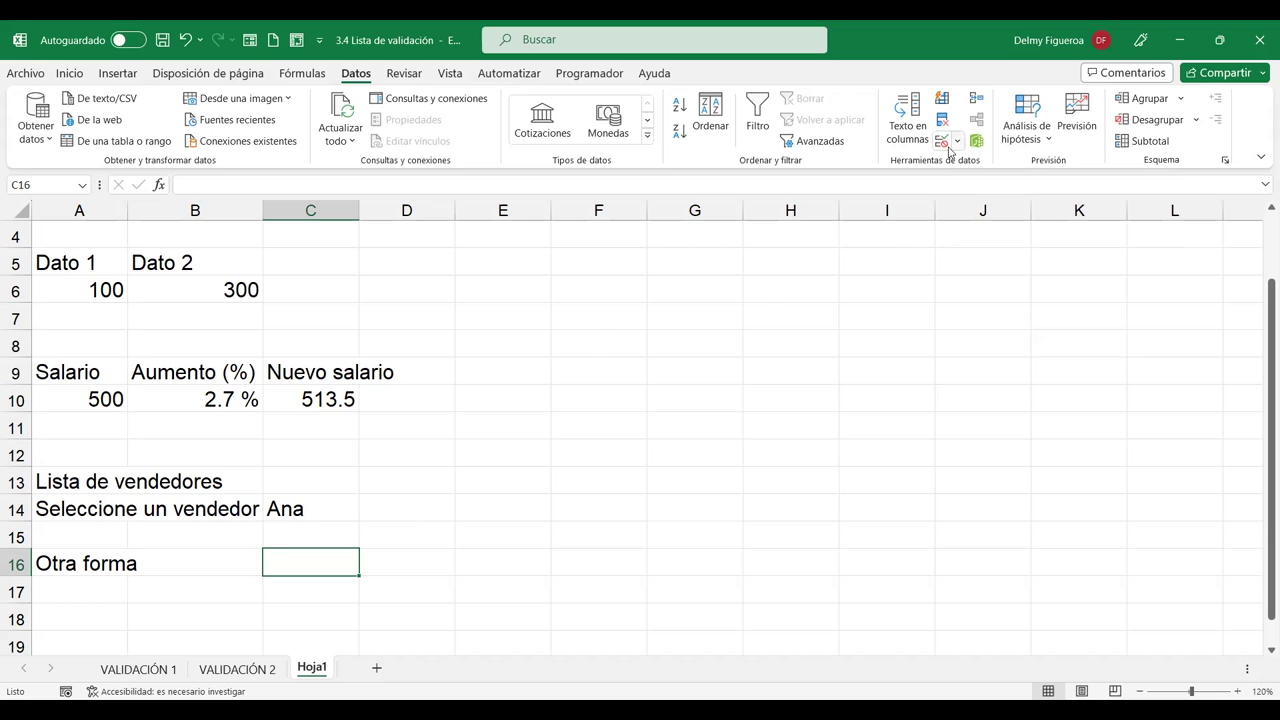
Apply a text length validation (Longitud del texto) to C16 that allows only entries shorter than 10 characters (menor que 10).
left_click(942, 142)
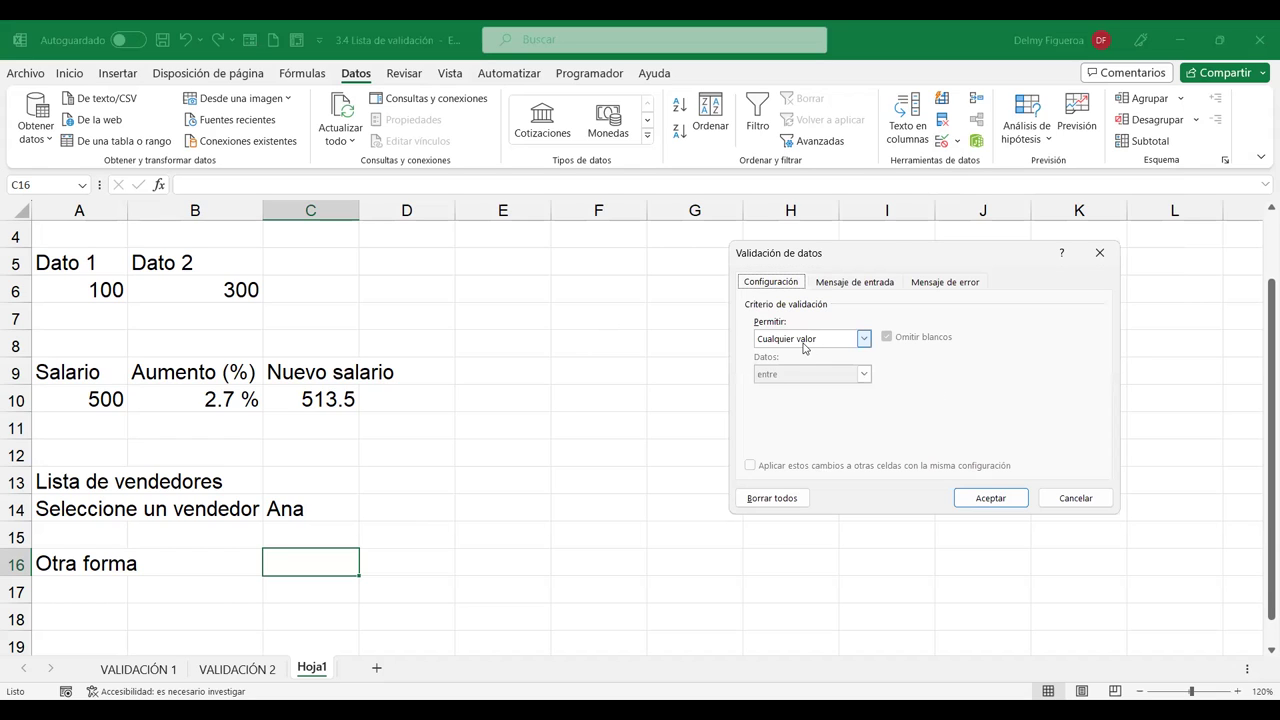
left_click(805, 340)
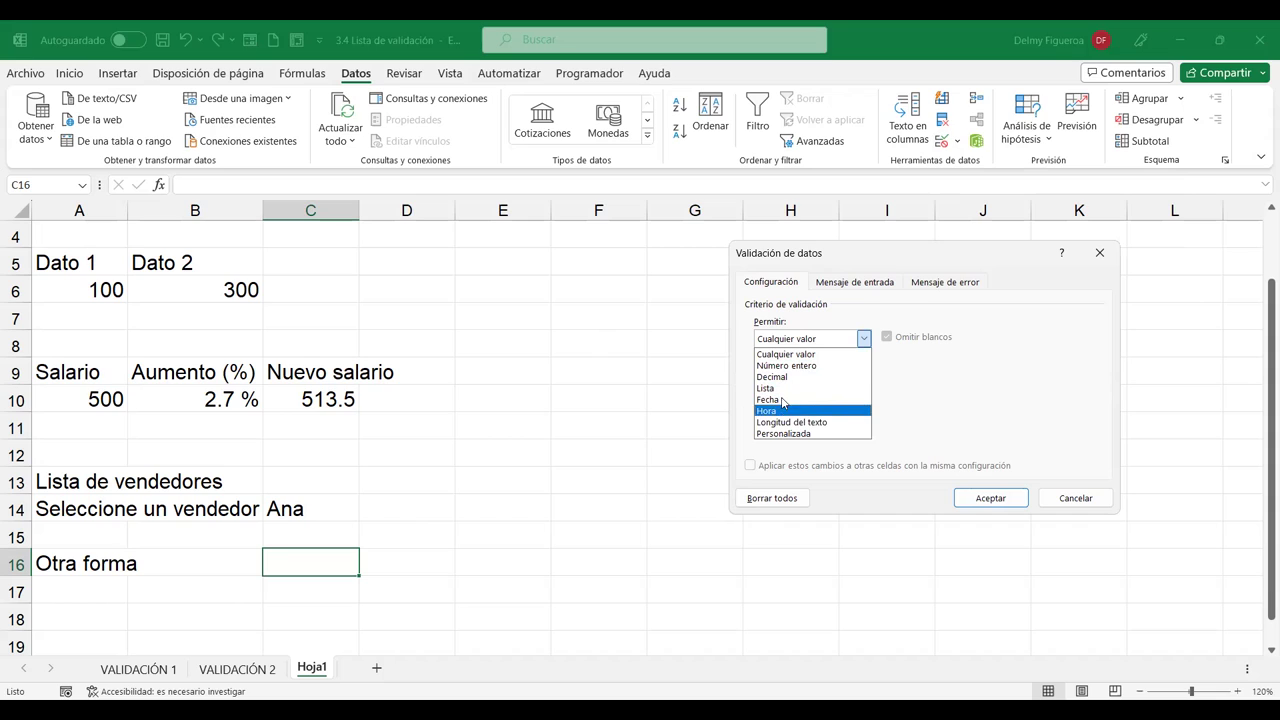
left_click(846, 425)
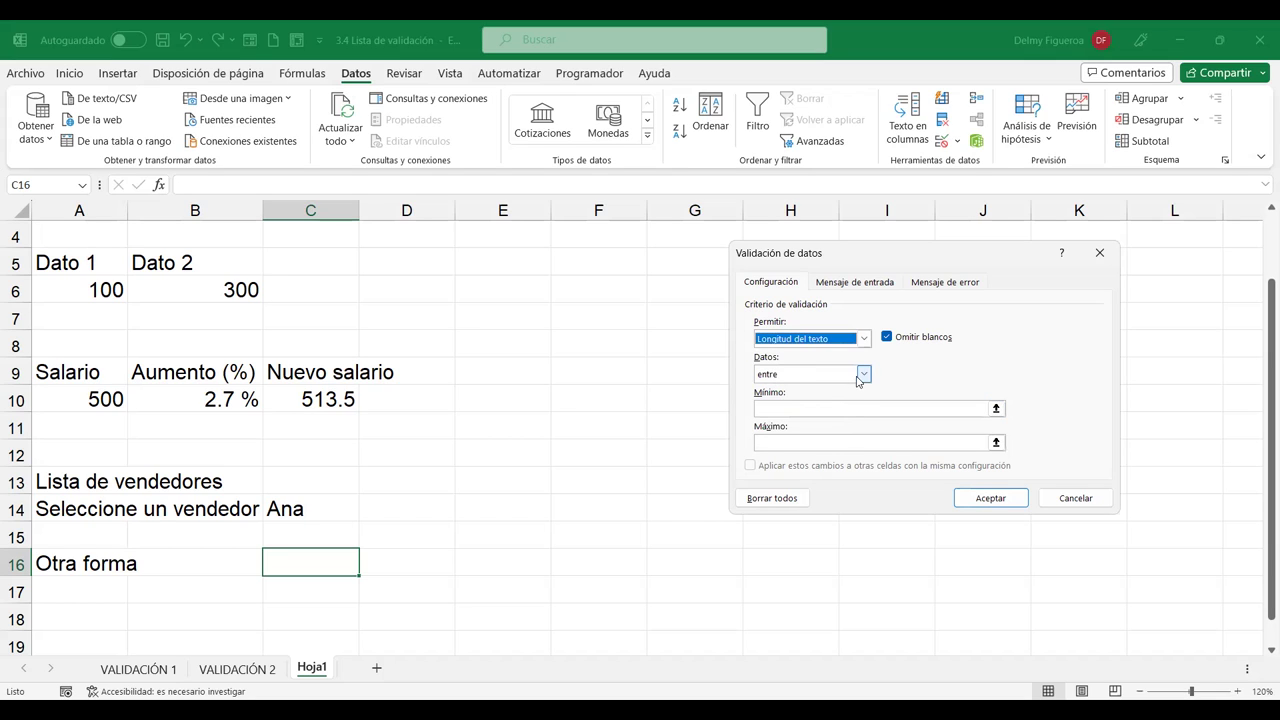
left_click(863, 375)
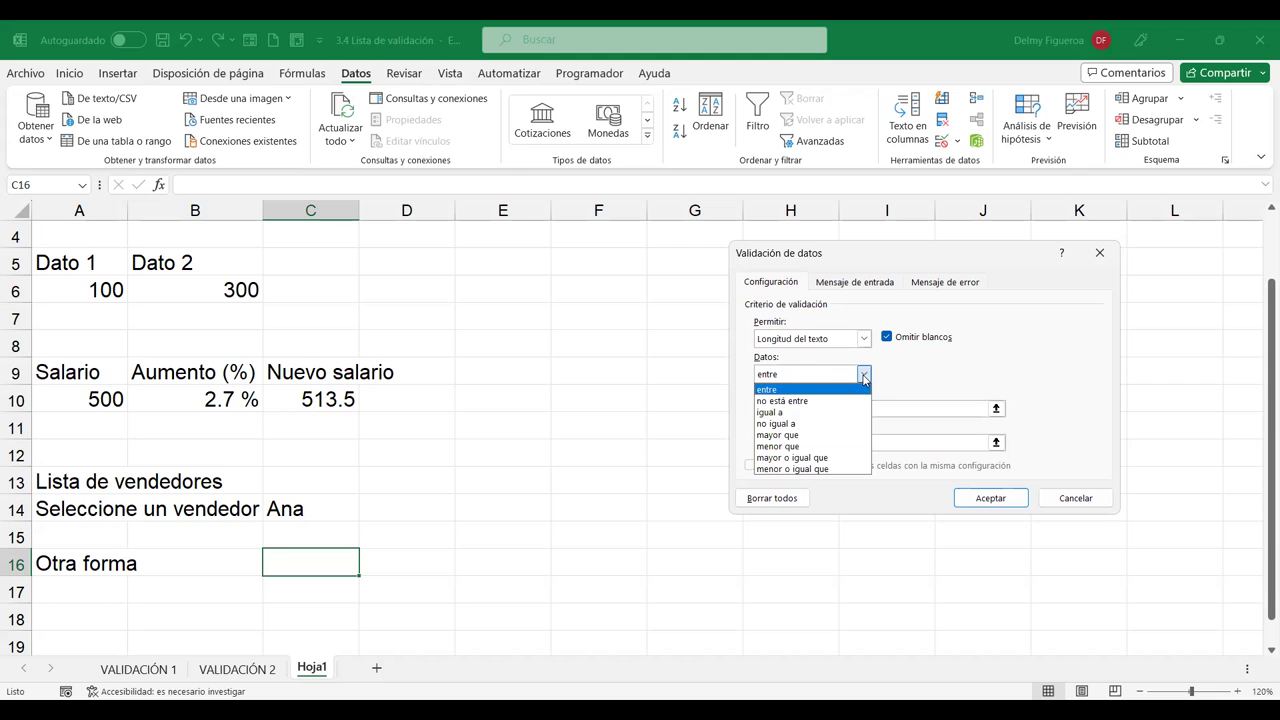
left_click(864, 376)
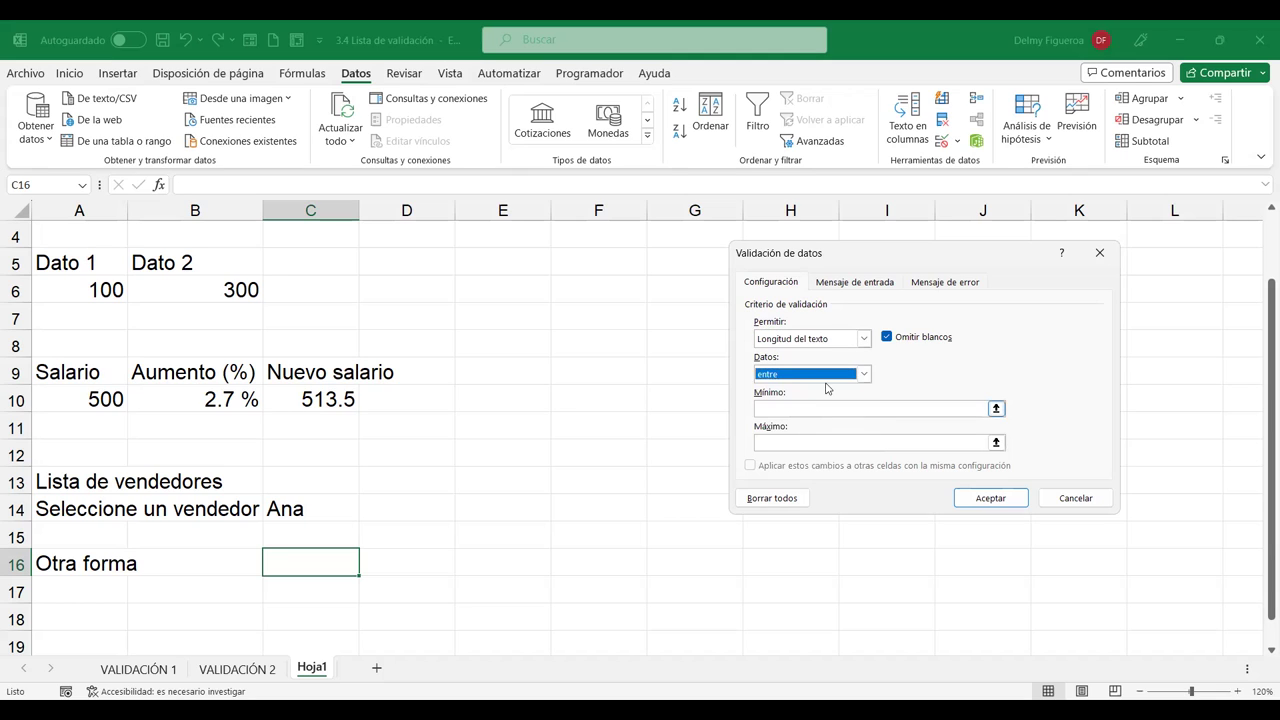
left_click(864, 375)
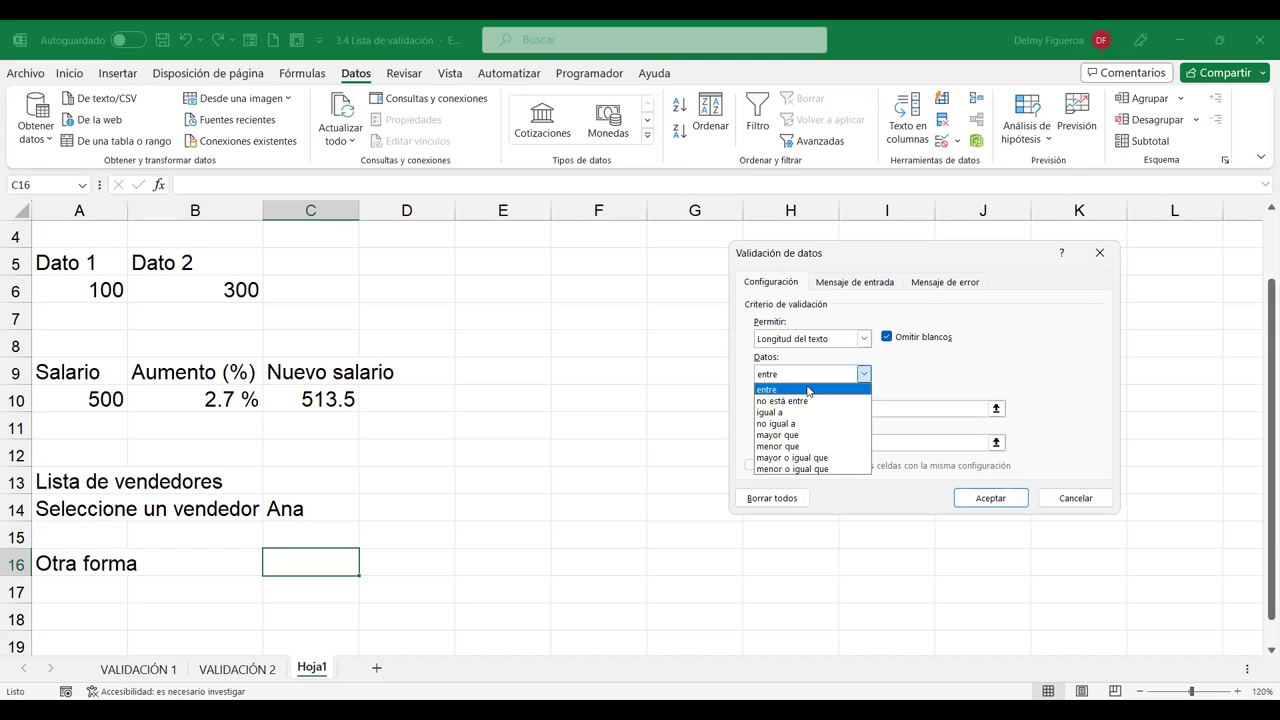
left_click(815, 446)
left_click(850, 410)
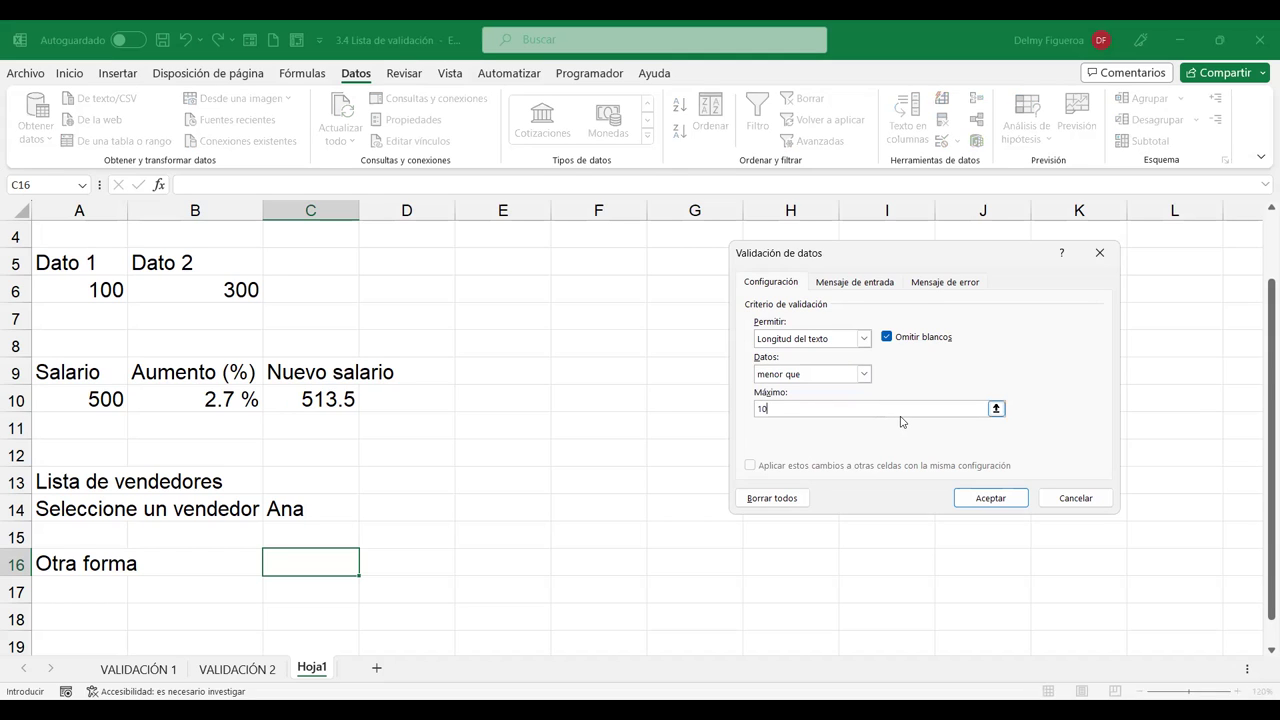
left_click(990, 503)
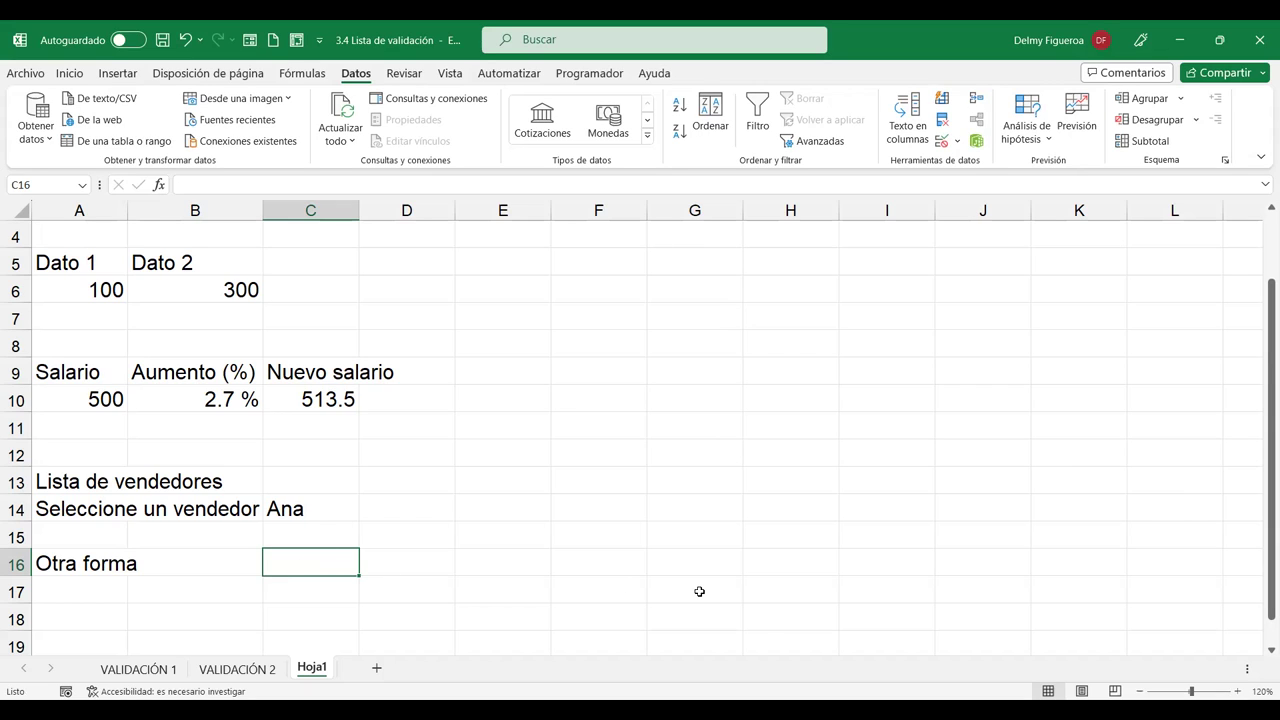
Test the length rule in C16 by trying to enter Un texto mayor a 10 caracteres, and cancel the entry.
type("Un text")
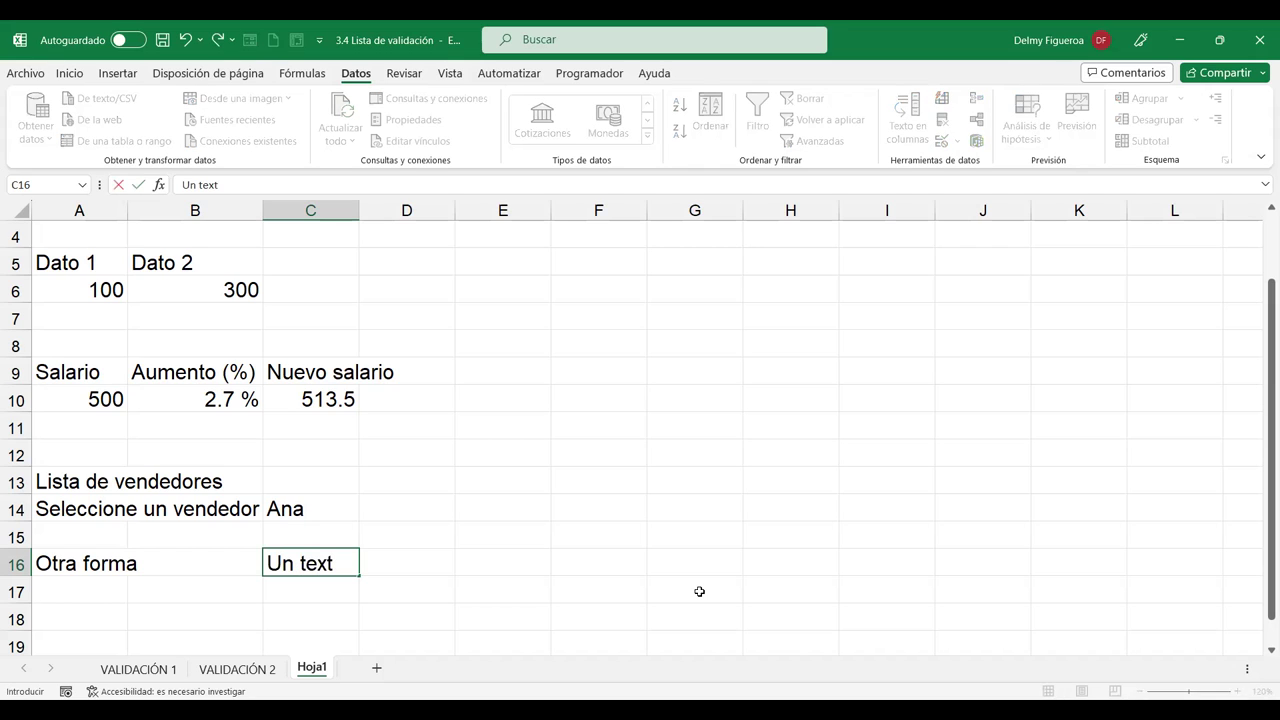
type("o mayor a")
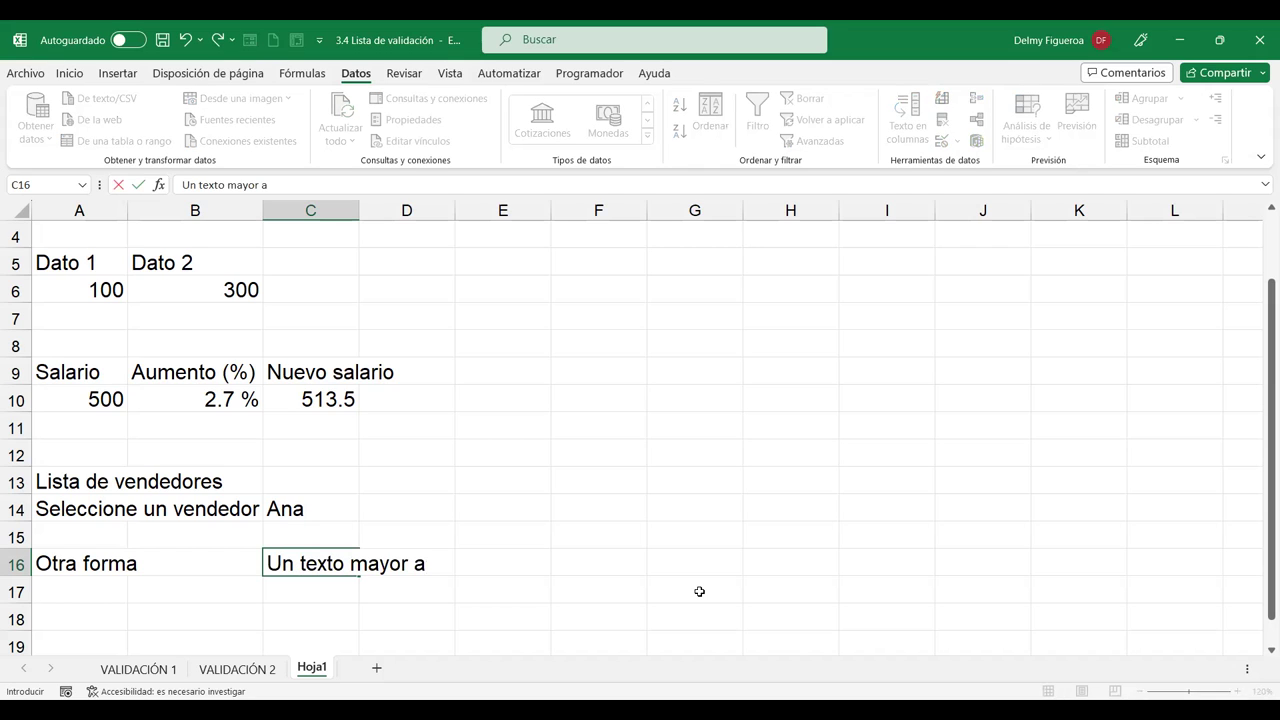
type(" 10 cara")
key("BackSpace")
type("ácters")
key("BackSpace")
type("es")
key("Return")
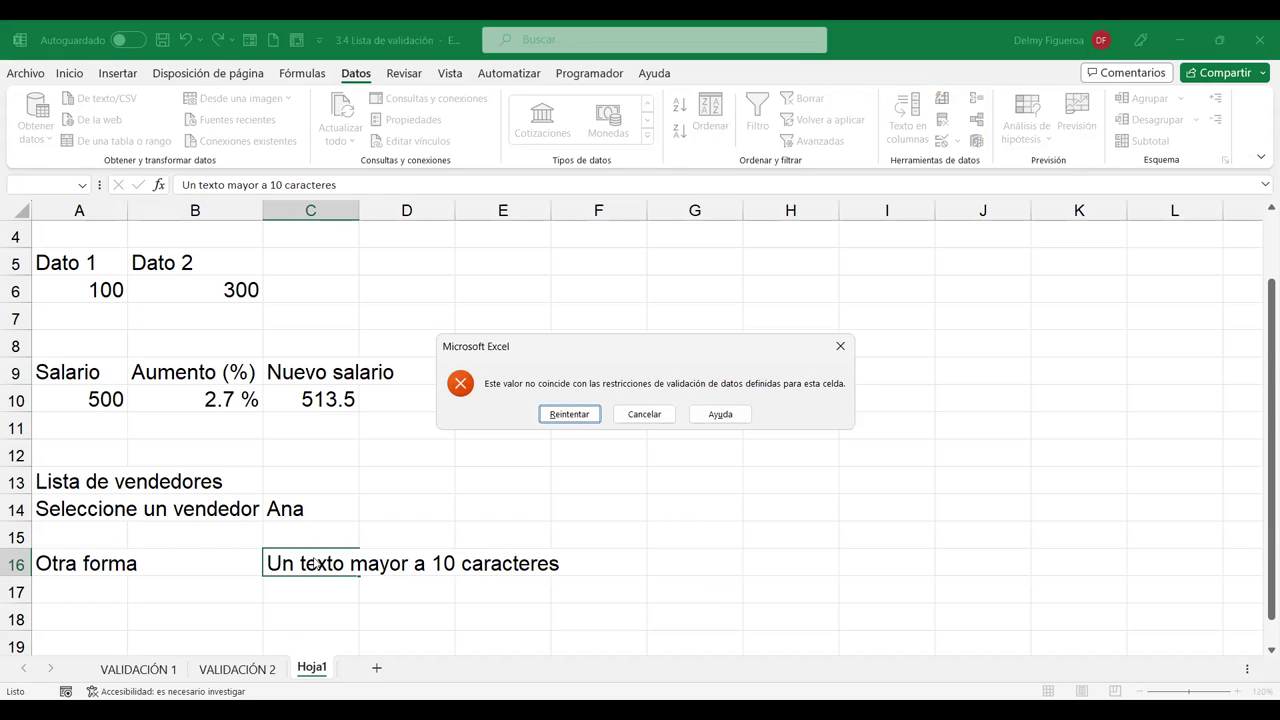
left_click(645, 414)
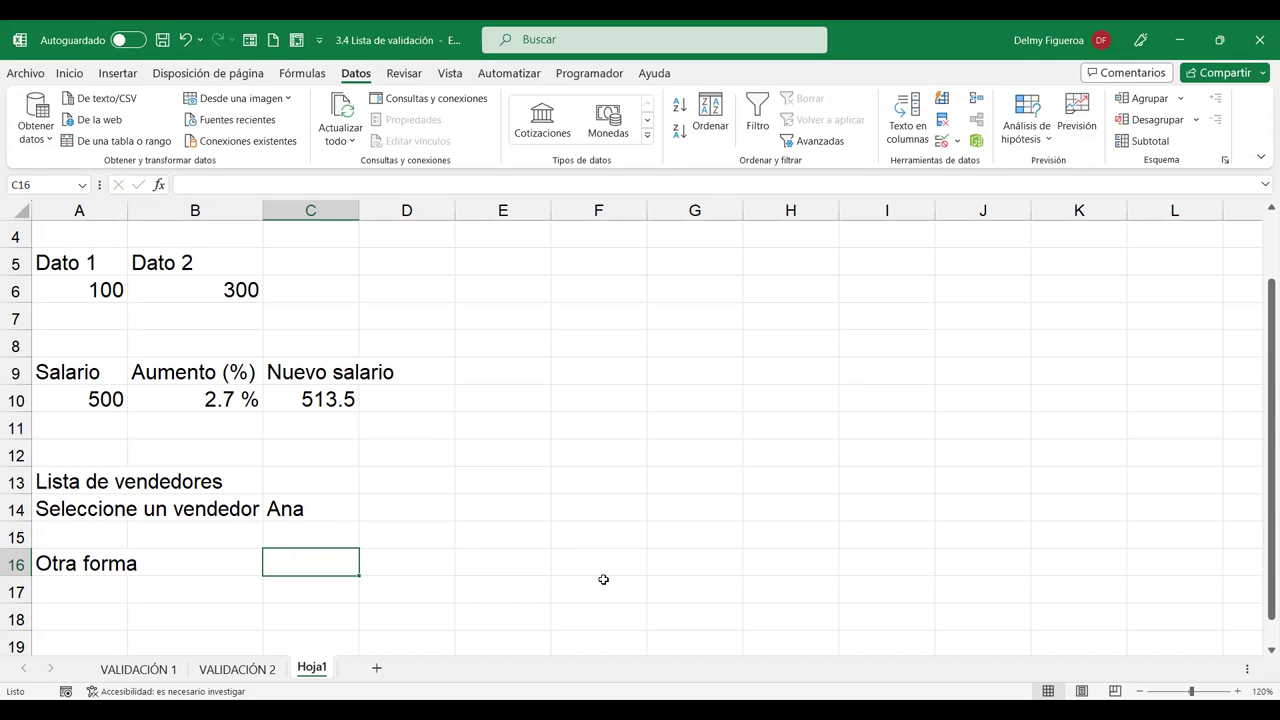
Try to enter Excel básico in C16, and replace the text with básico.
type("Excel")
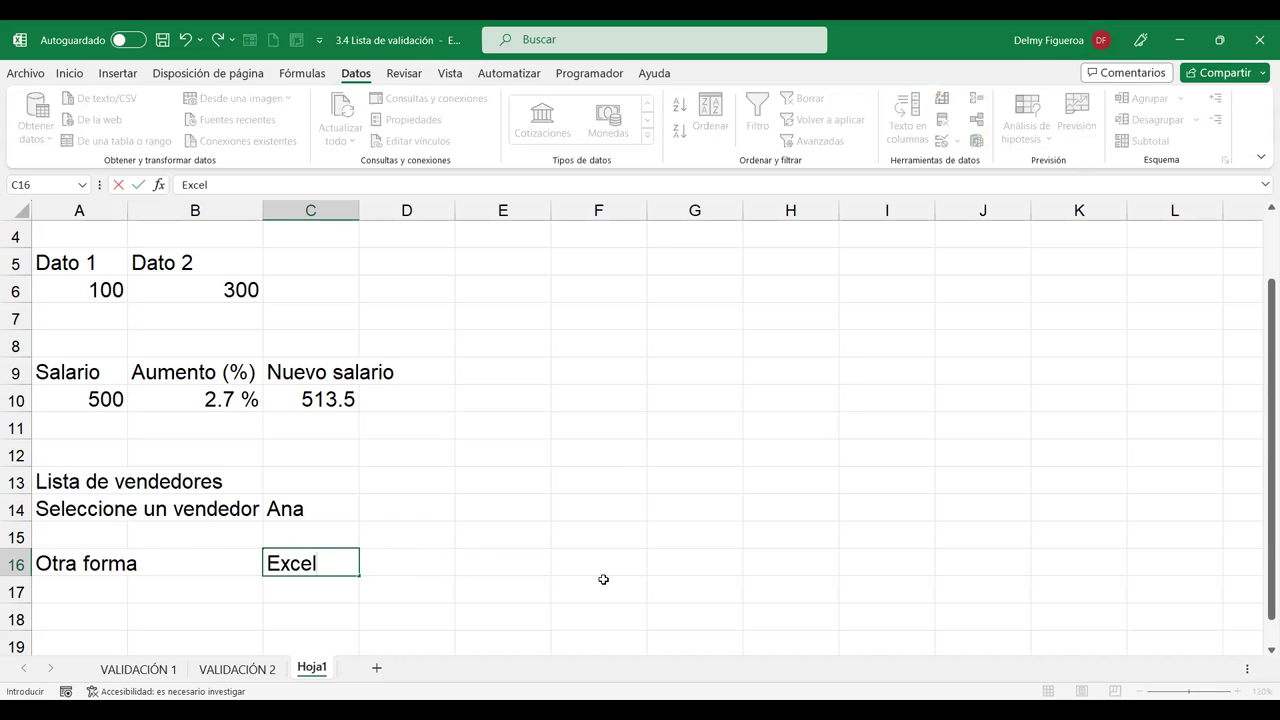
type(" básico")
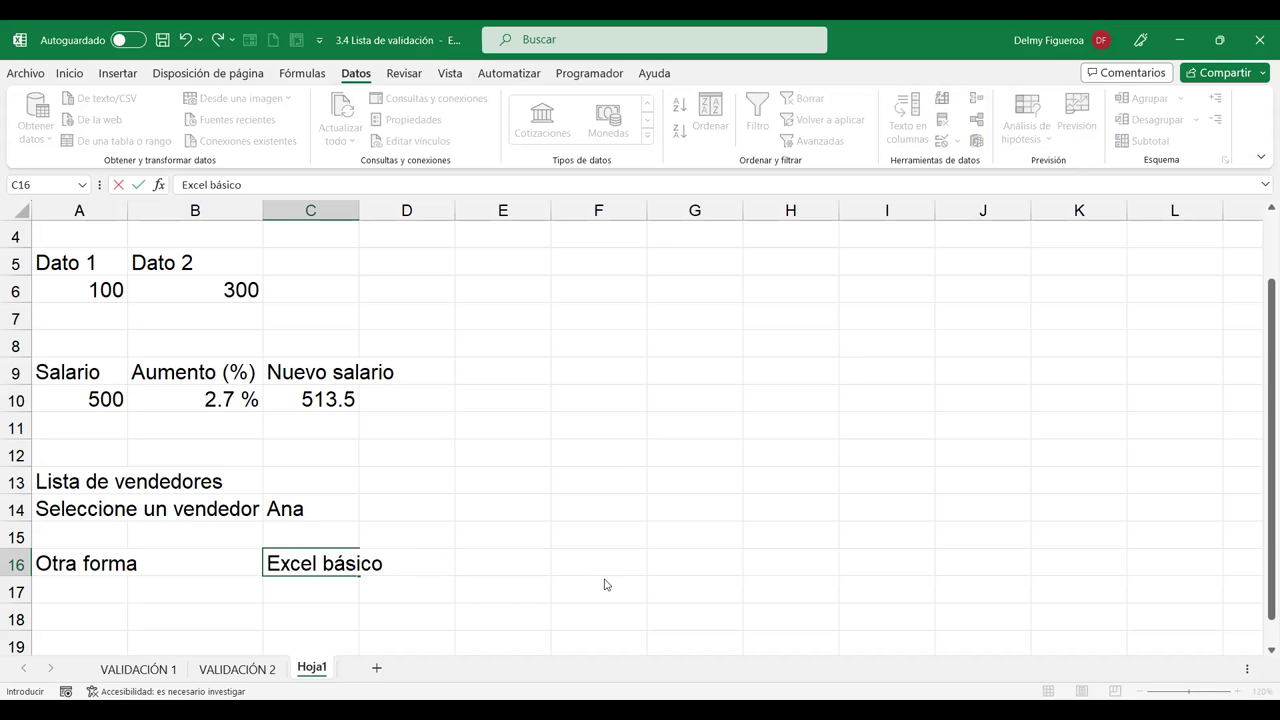
key("Return")
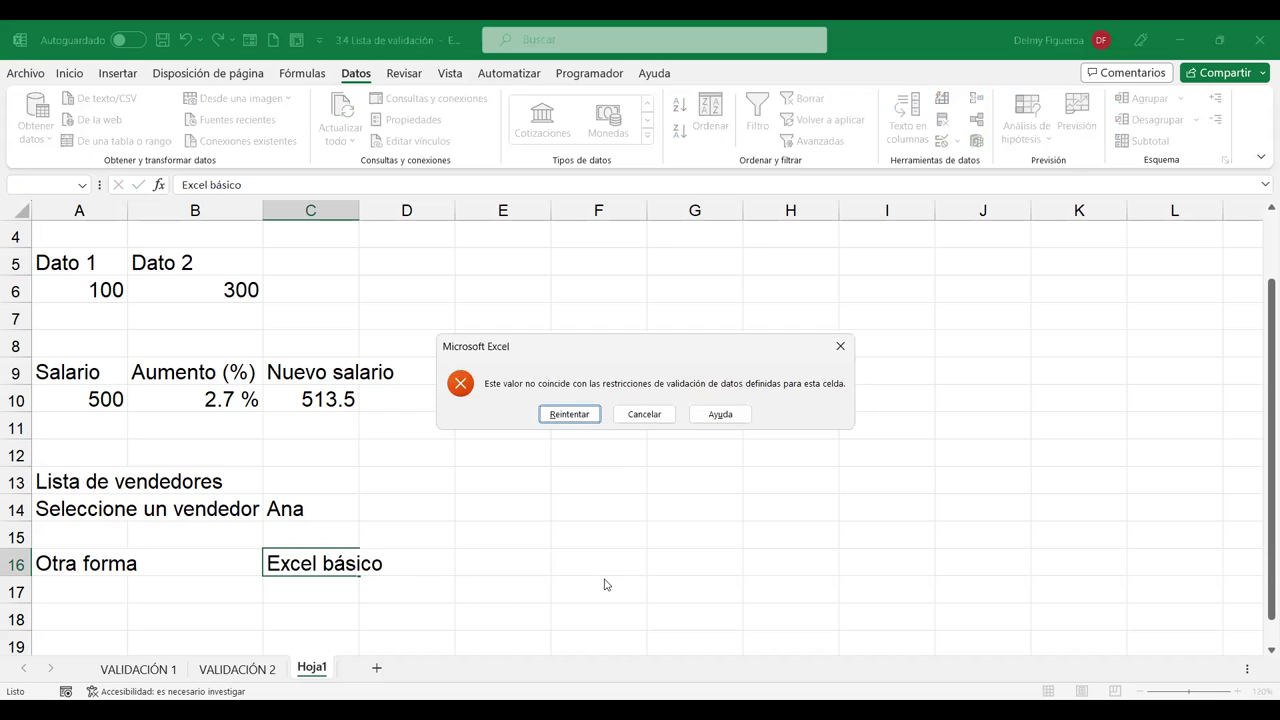
key("Return")
type("básico")
key("Return")
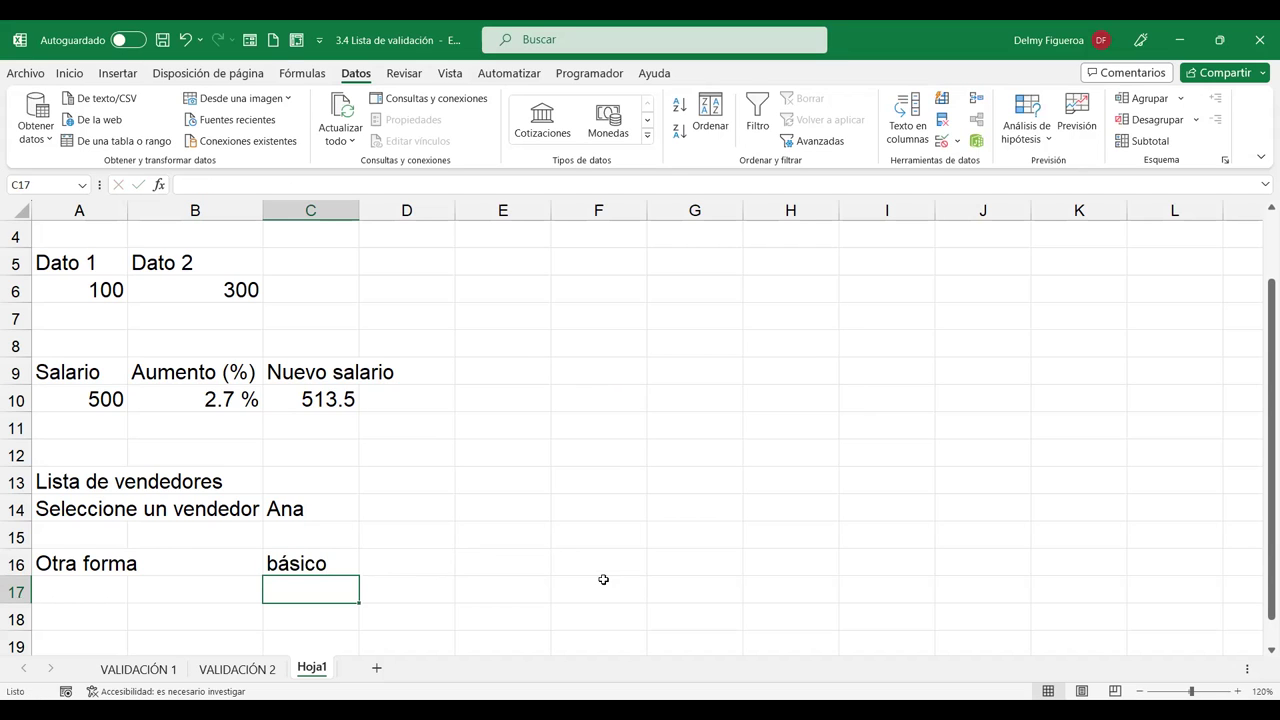
key("Up")
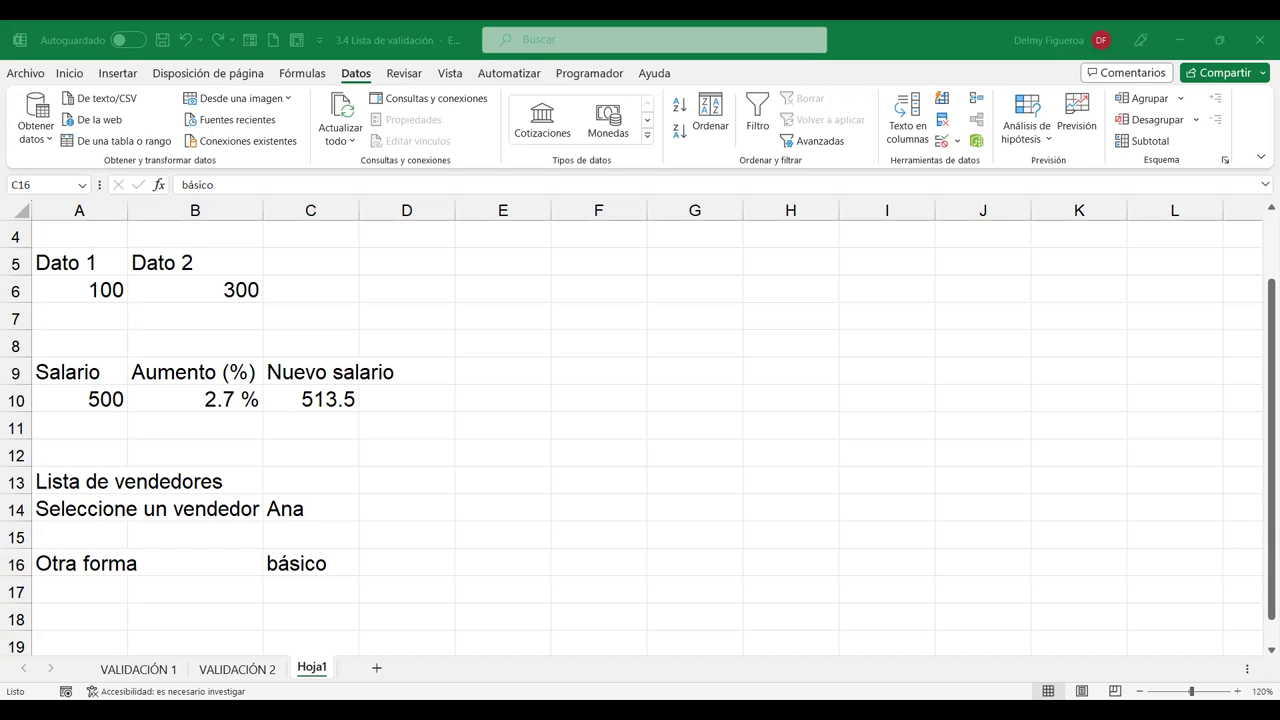
Enter the heading Funciones in A19 and list Y, IZQUIERDA and LARGO beneath it in A20:A22.
scroll(148, 580, "down", 1)
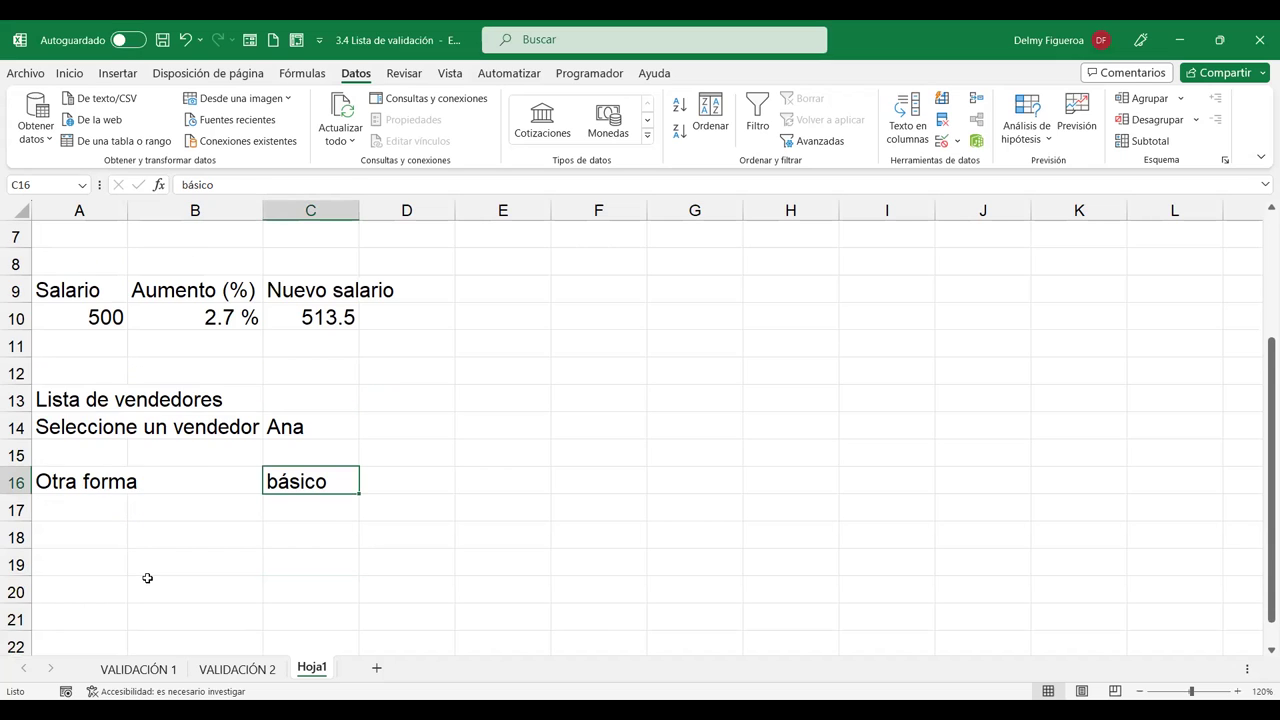
scroll(147, 578, "down", 1)
left_click(100, 481)
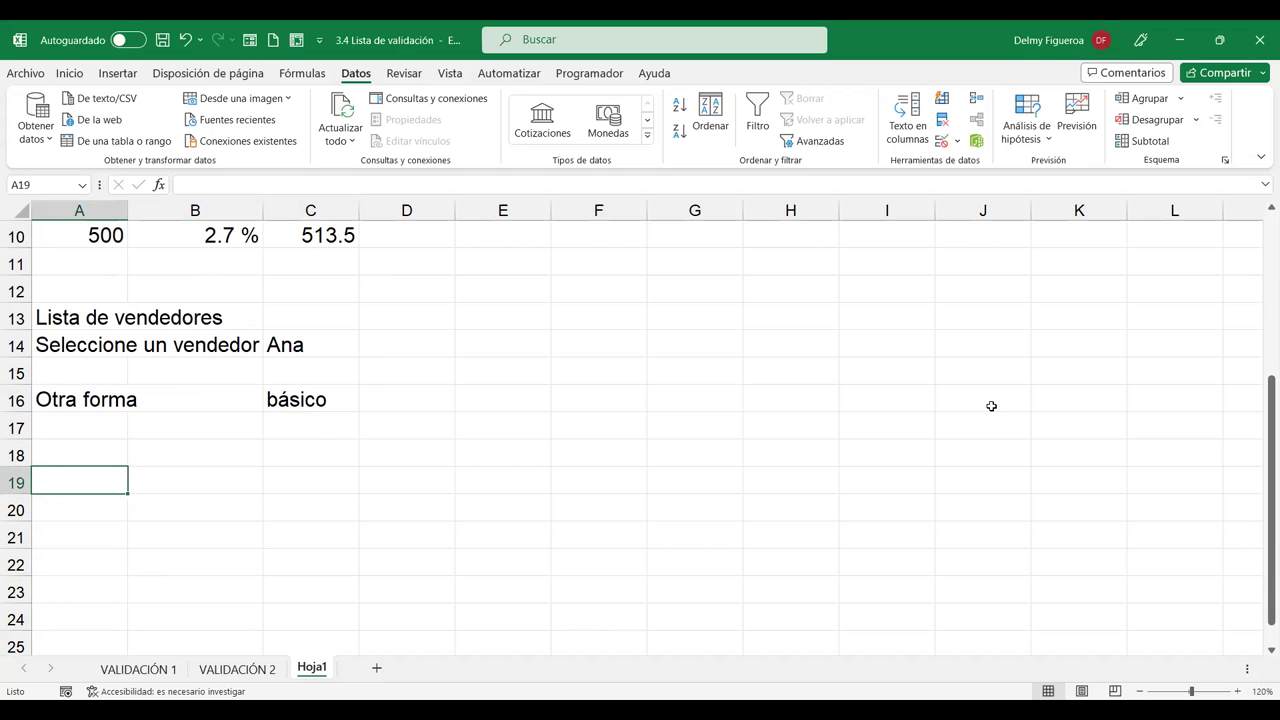
type("Funciones}")
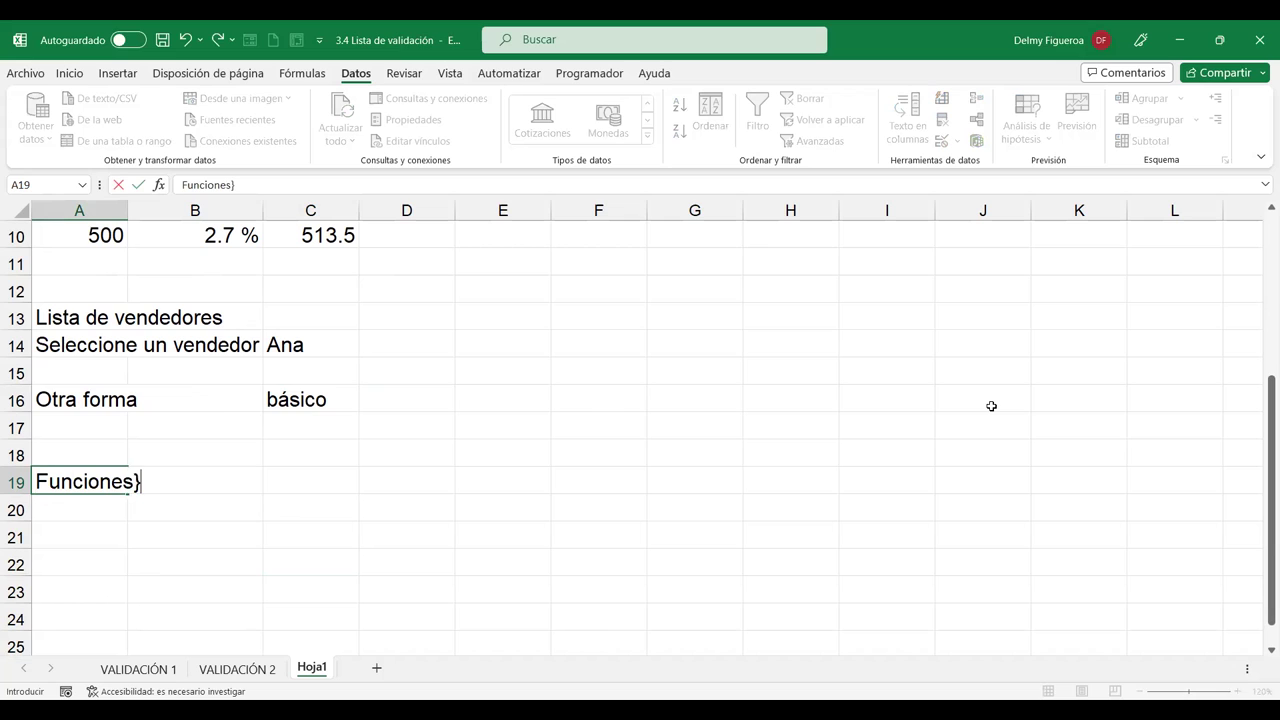
key("BackSpace")
key("Return")
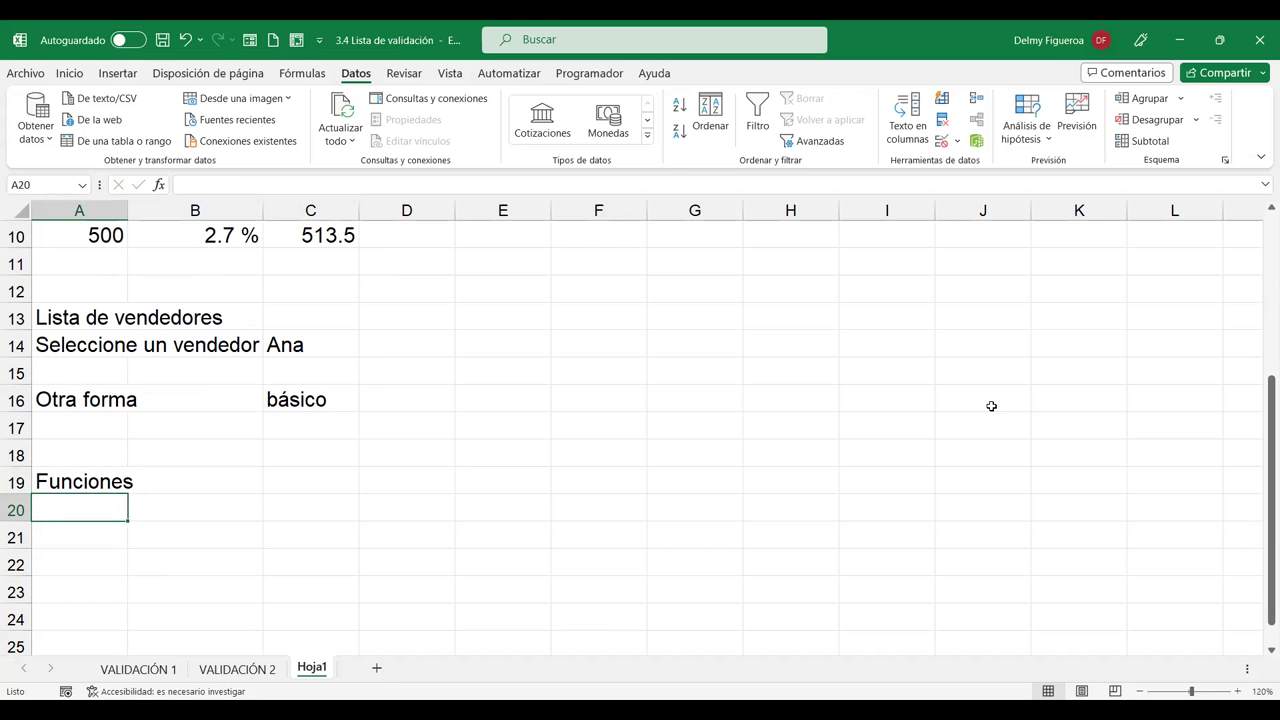
type("Y")
key("Return")
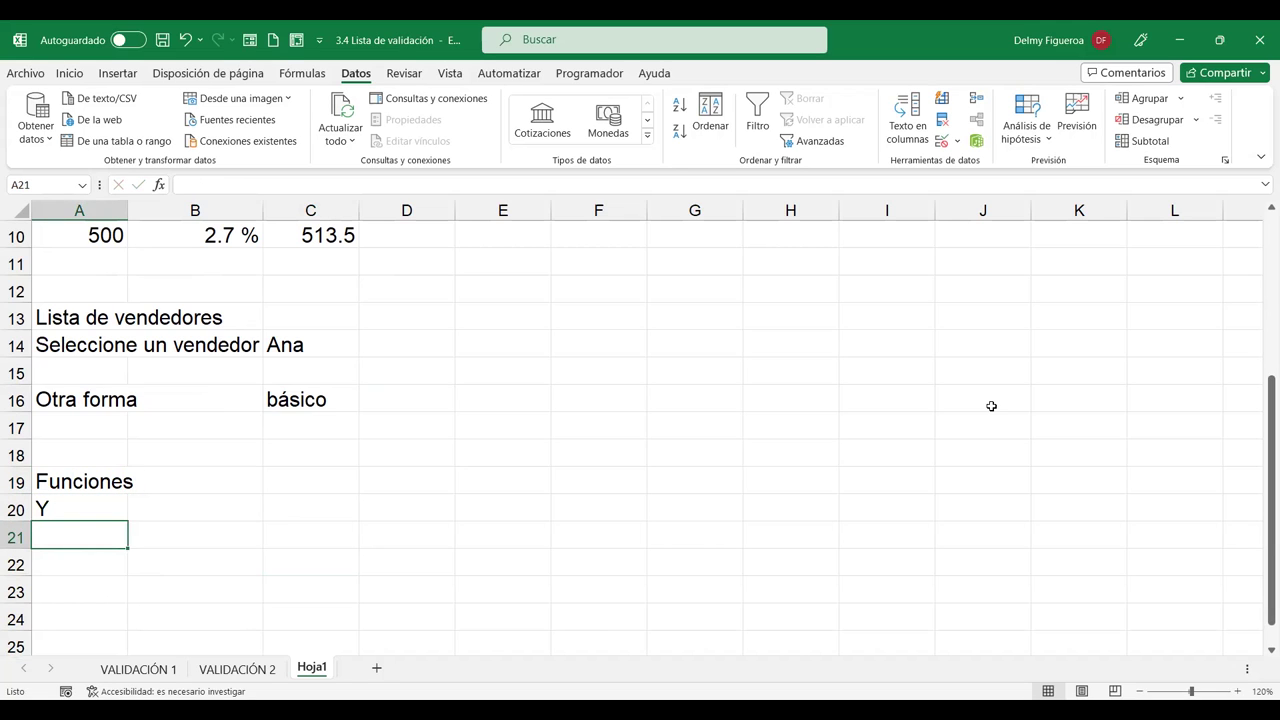
type("IZQUIERDA")
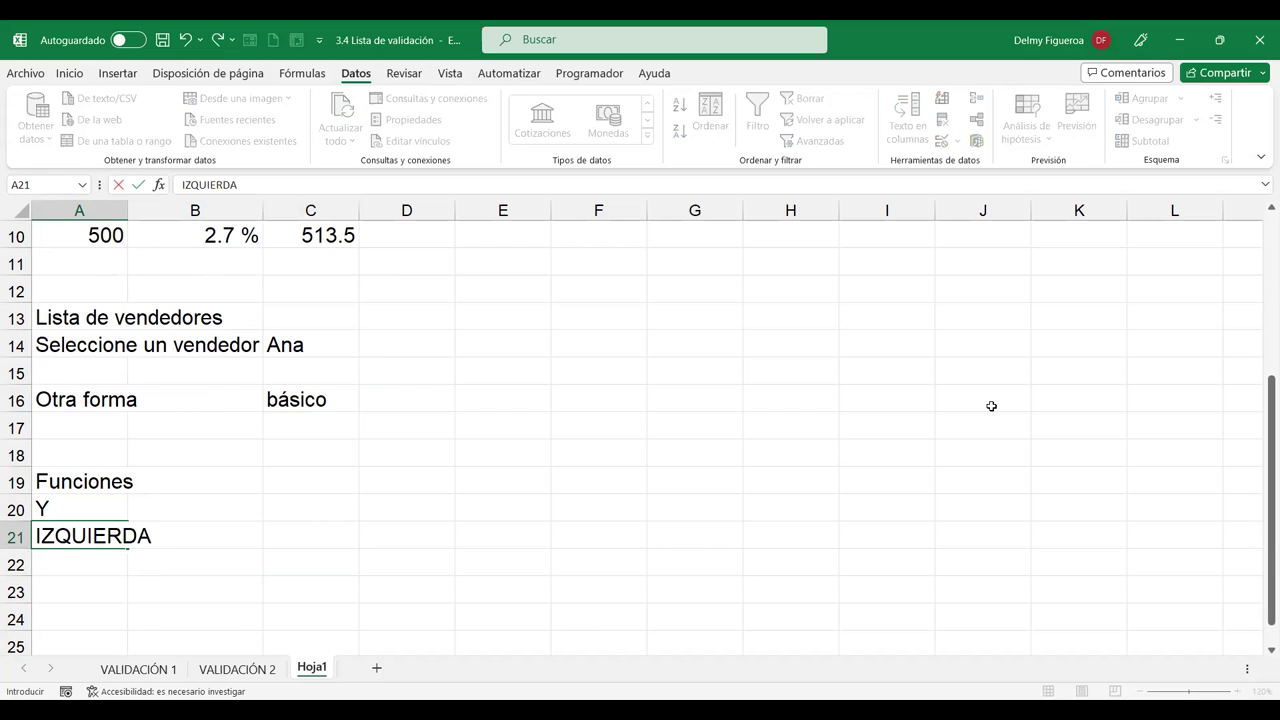
key("Return")
type("LARGO")
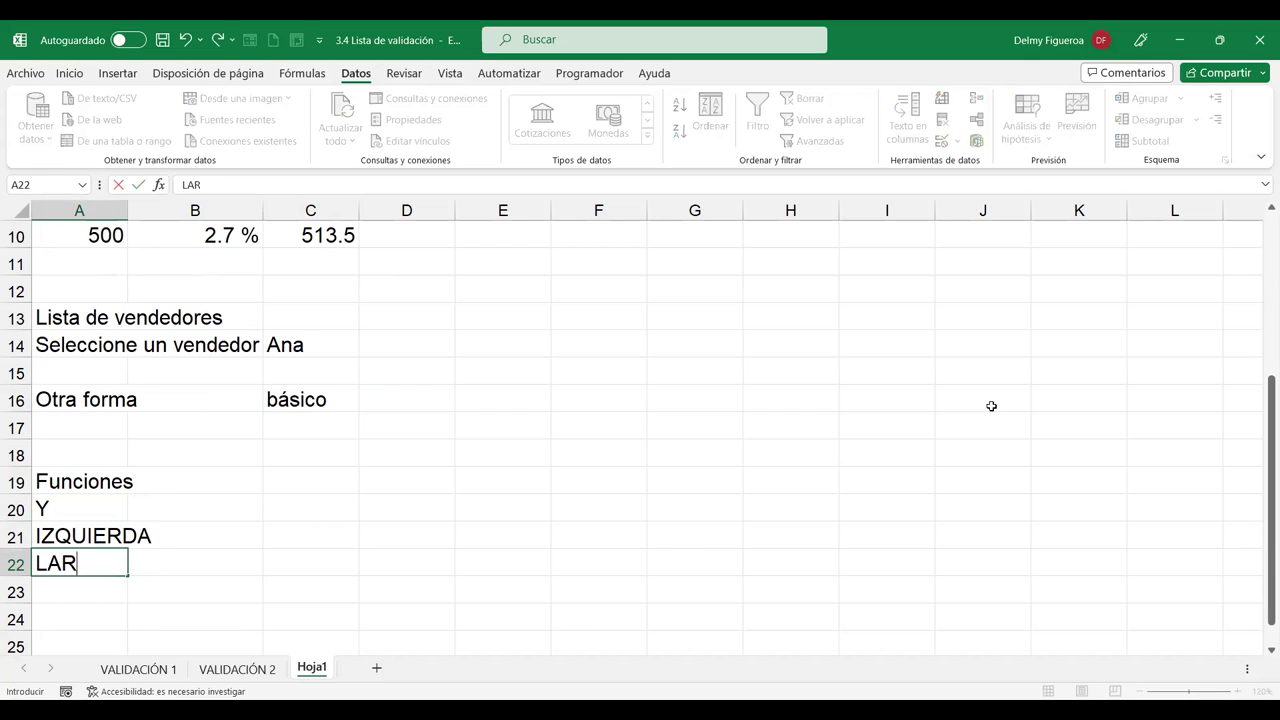
key("Return")
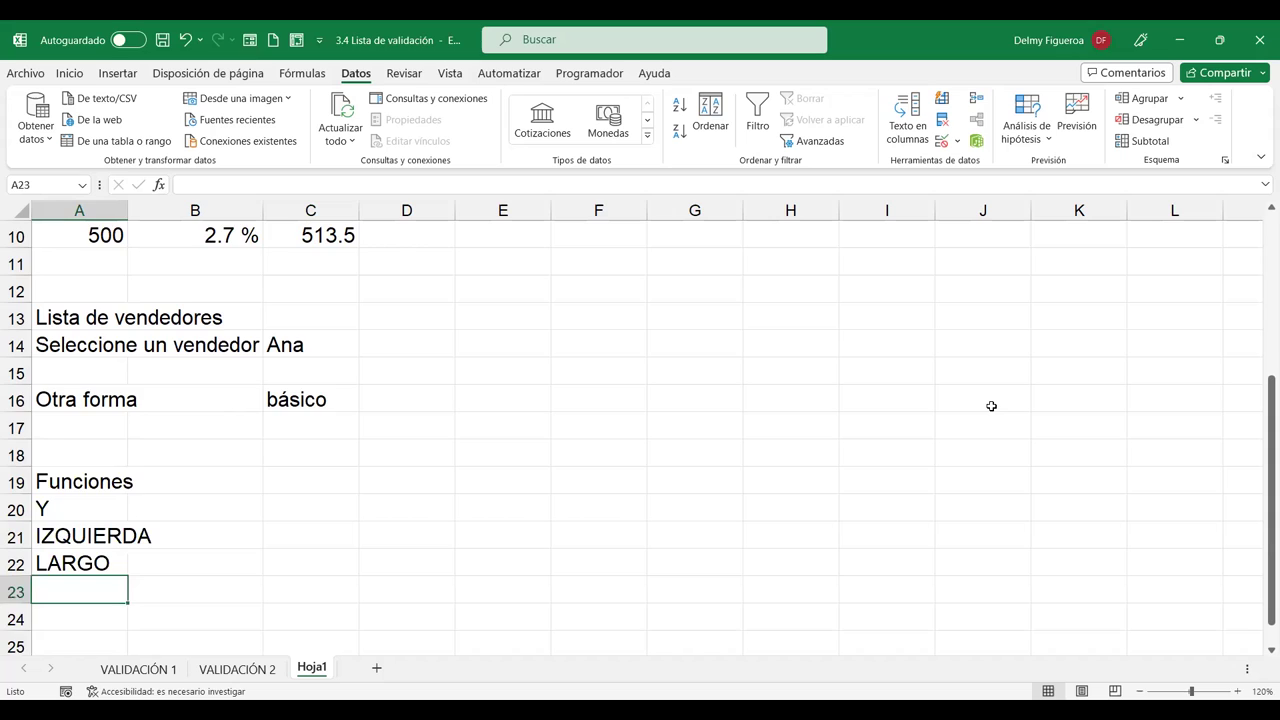
Enter the sample prefix "ID-", including the quotation marks, in cell A24.
key("Down")
key("Down")
key("Down")
key("Down")
key("Down")
key("Up")
key("Up")
key("Up")
key("Up")
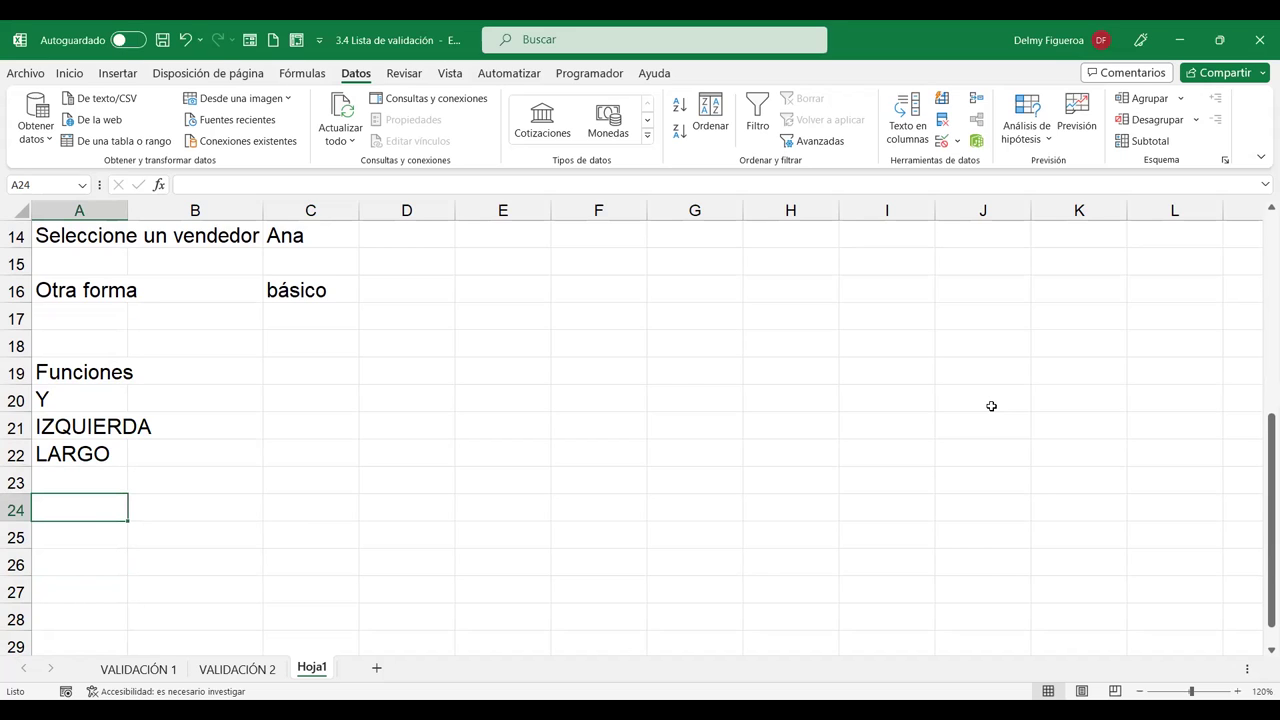
type("\"id")
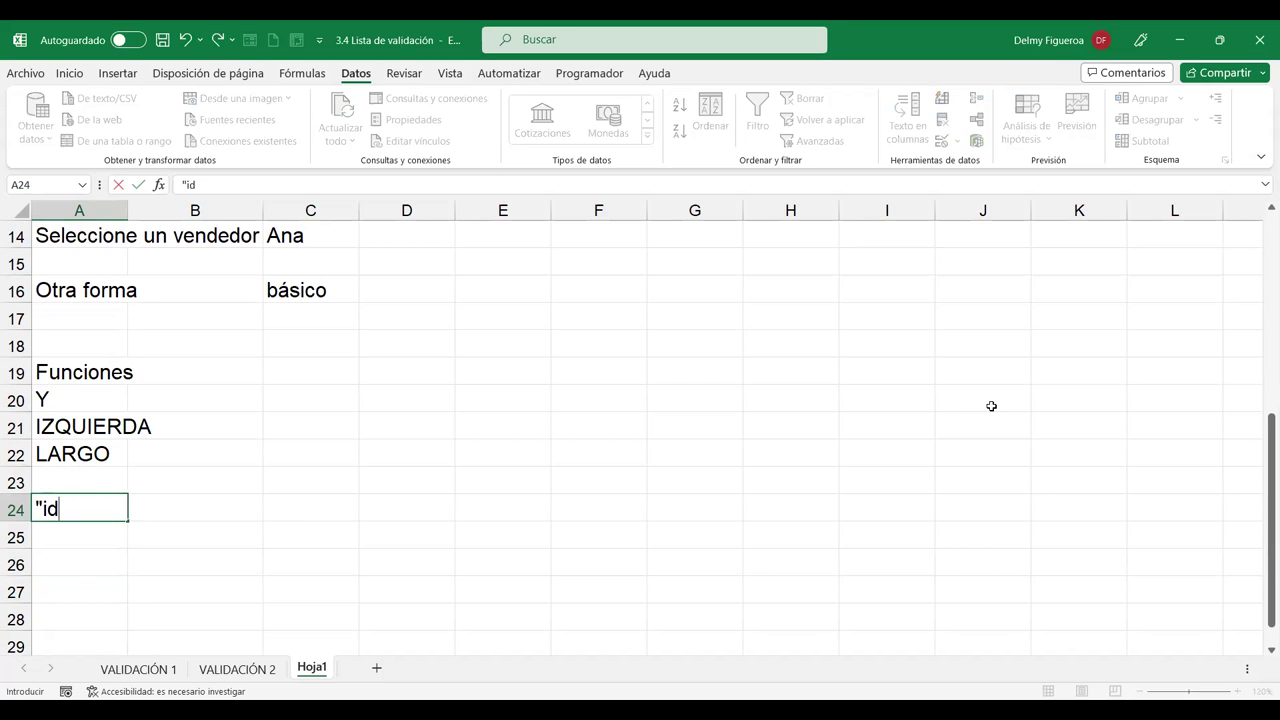
key("BackSpace")
key("BackSpace")
type("ID-\"")
key("Return")
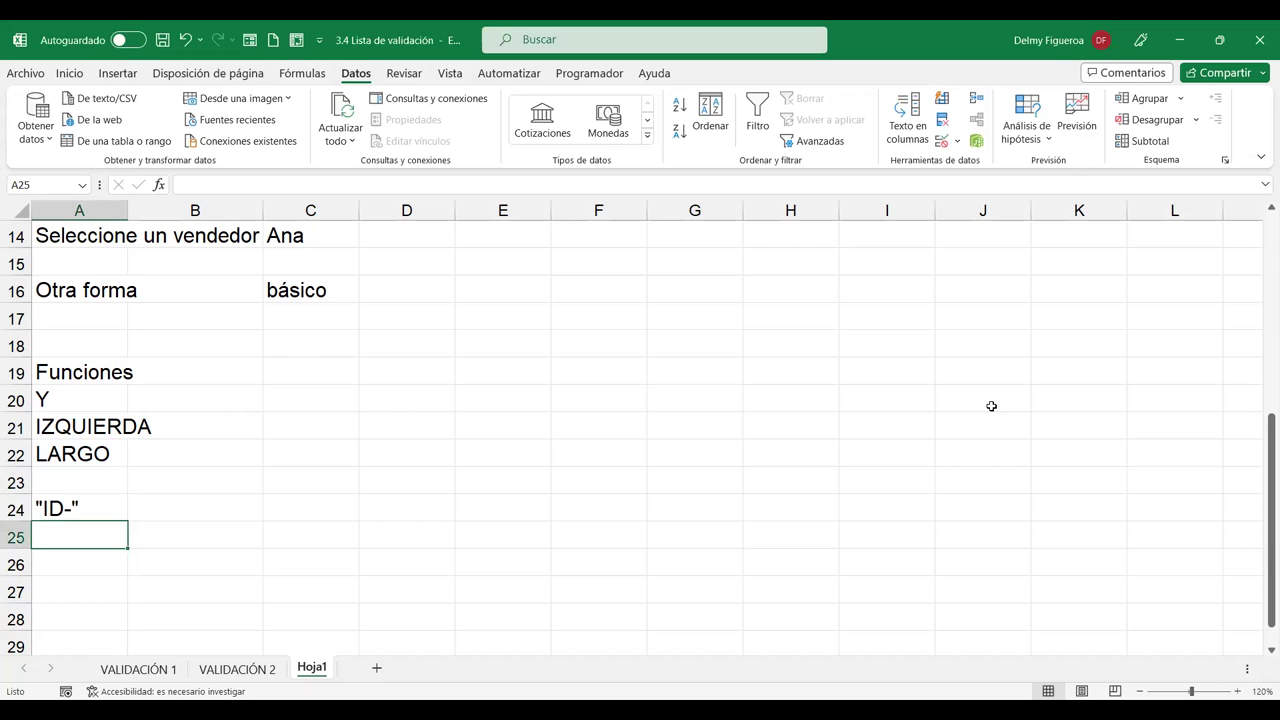
key("Up")
key("Right")
key("Left")
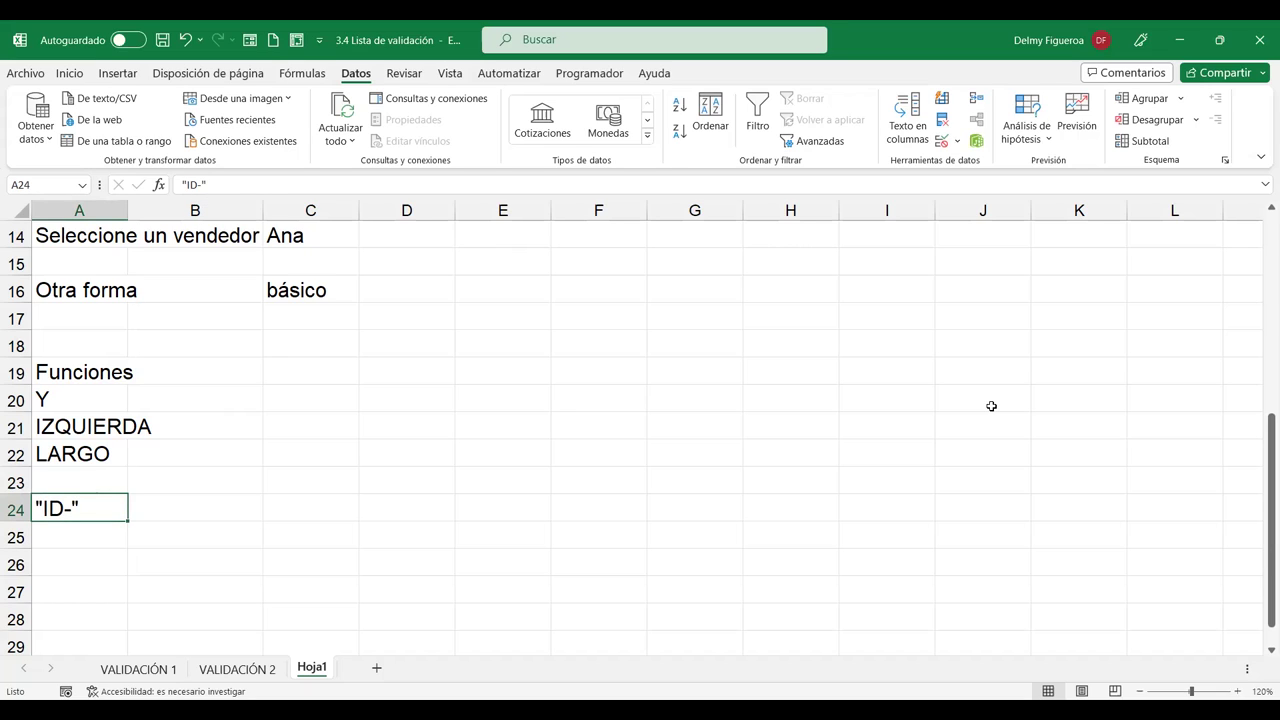
key("Down")
key("Down")
key("Up")
key("Up")
key("Up")
key("Down")
key("Down")
key("Down")
key("Right")
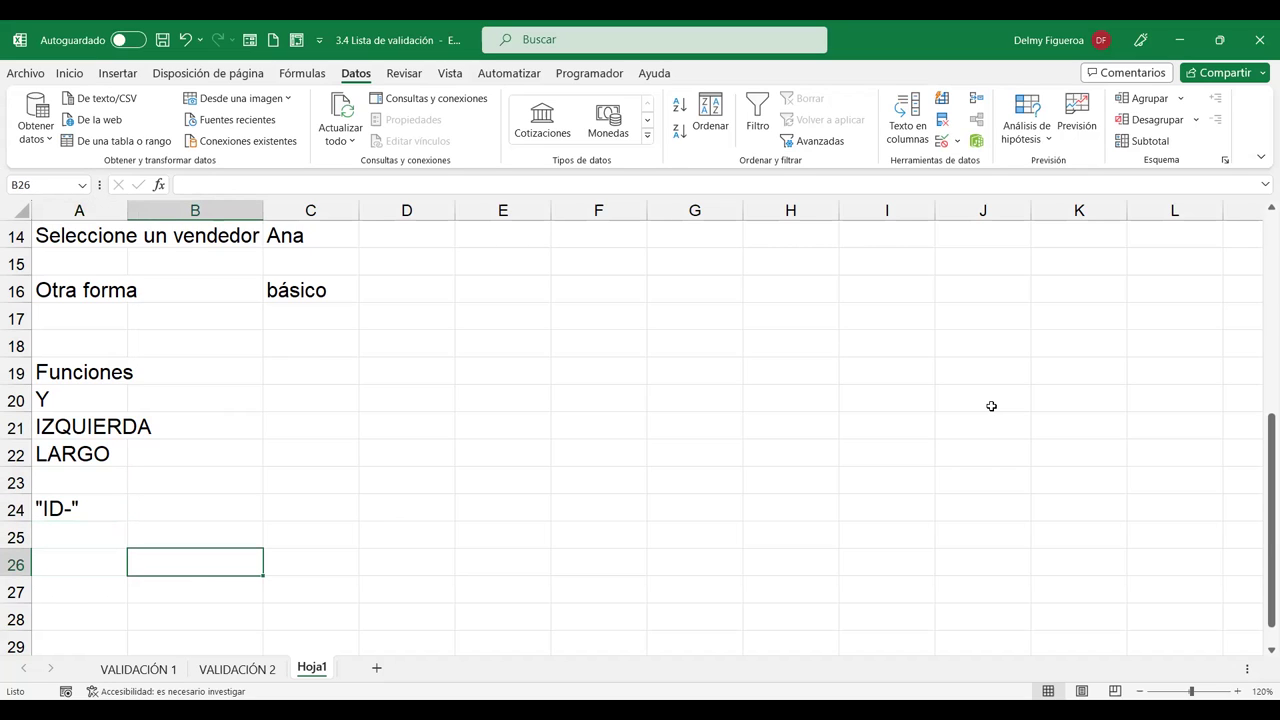
Enter the formula +IZQUIERDA(A21;3) in C21 to extract the first three characters of A21.
key("Up")
key("Up")
key("Up")
key("Up")
key("Up")
key("Right")
key("Up")
key("Down")
type("+I")
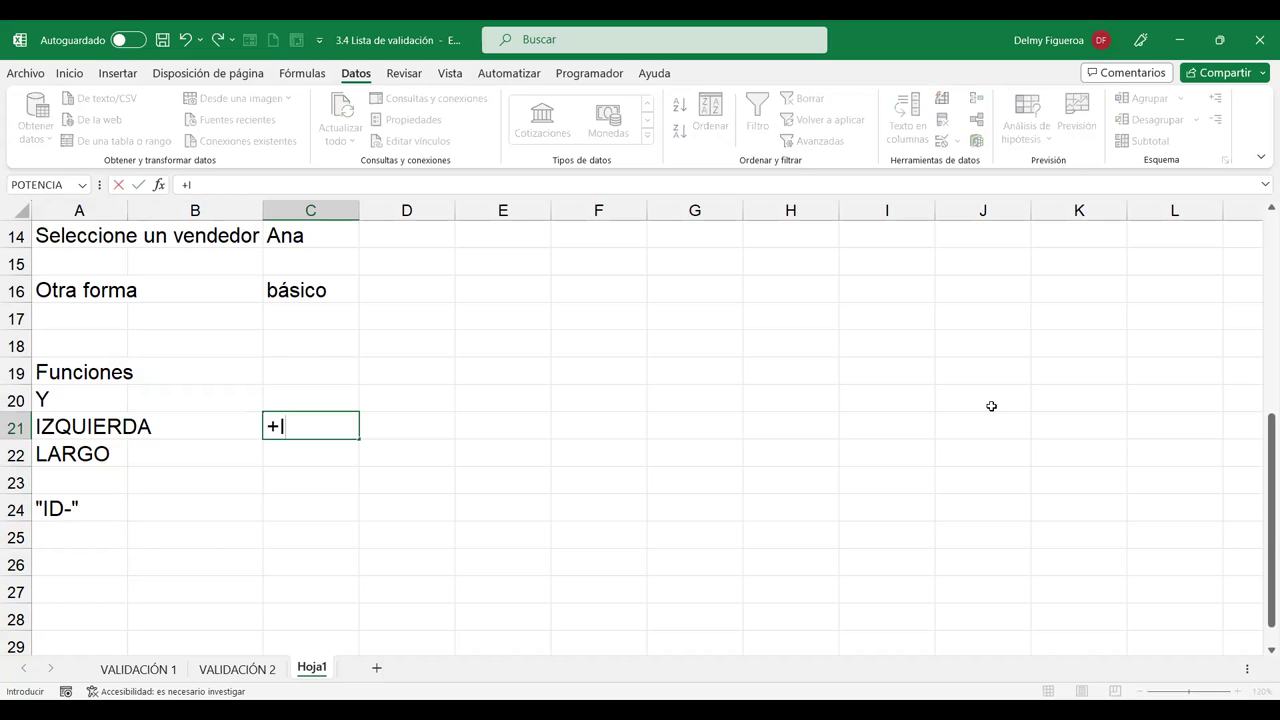
type("ZQ")
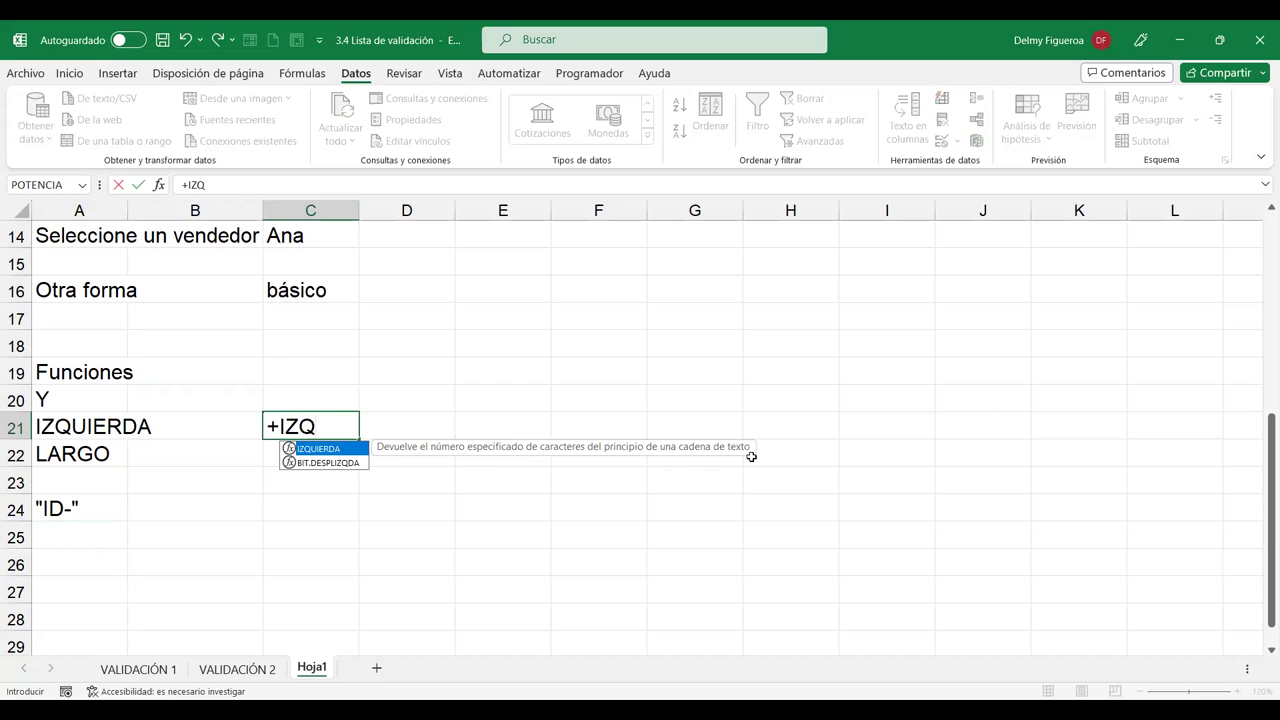
double_click(309, 452)
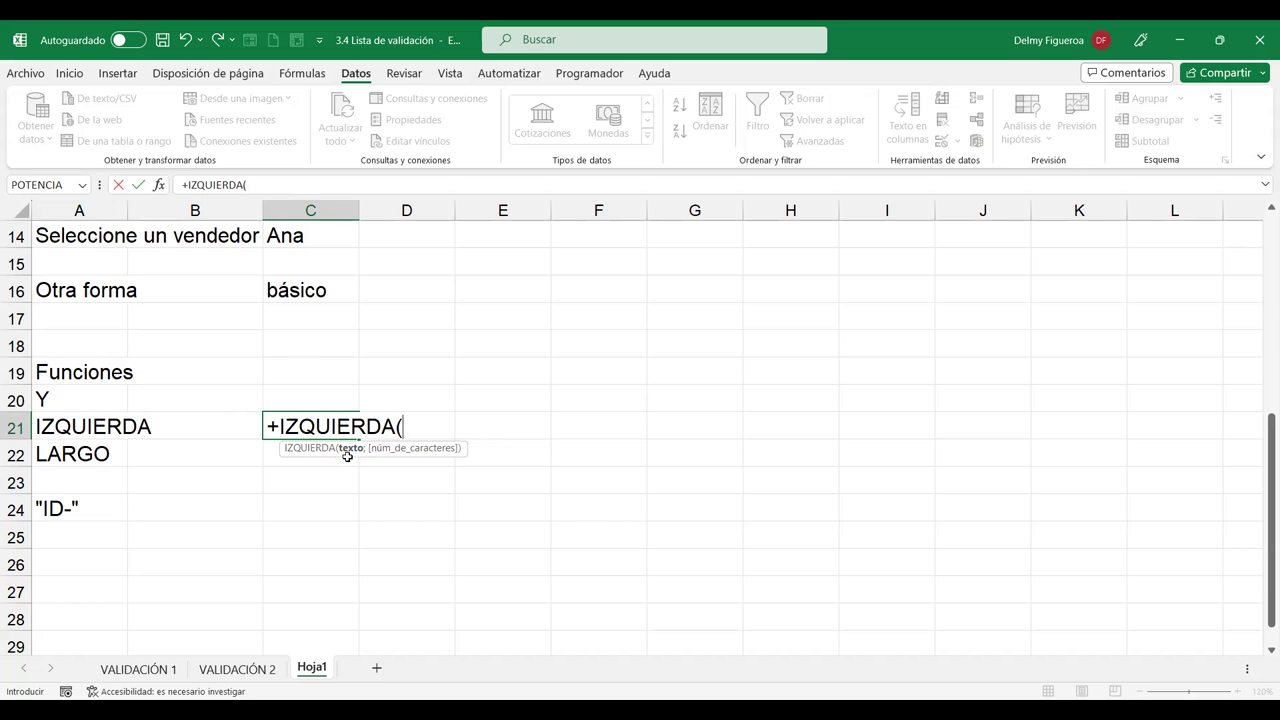
left_click(90, 422)
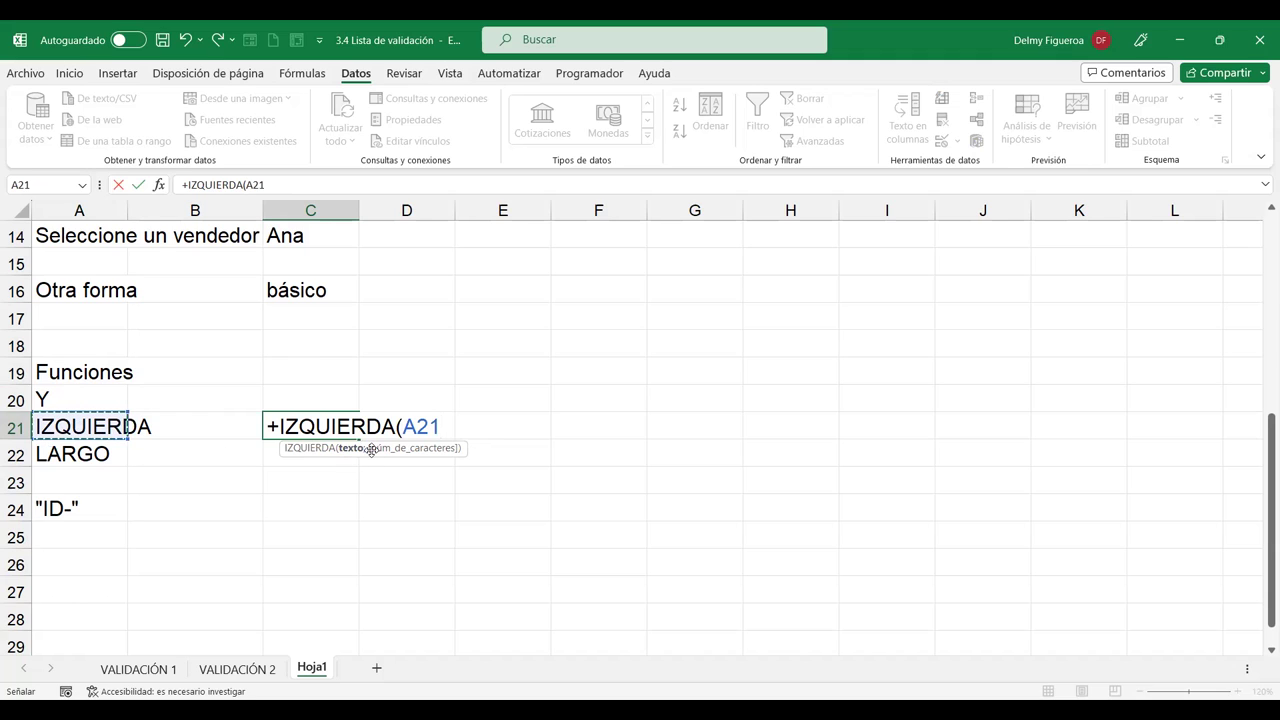
type(";")
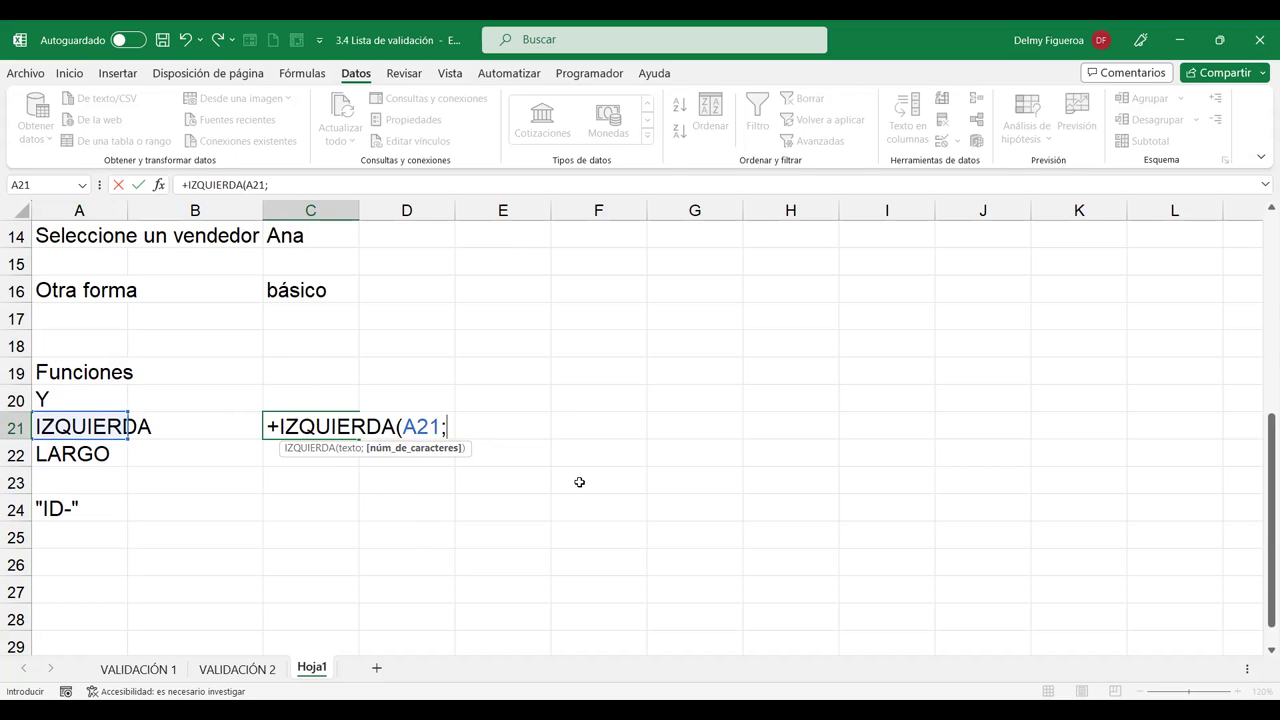
type("3)")
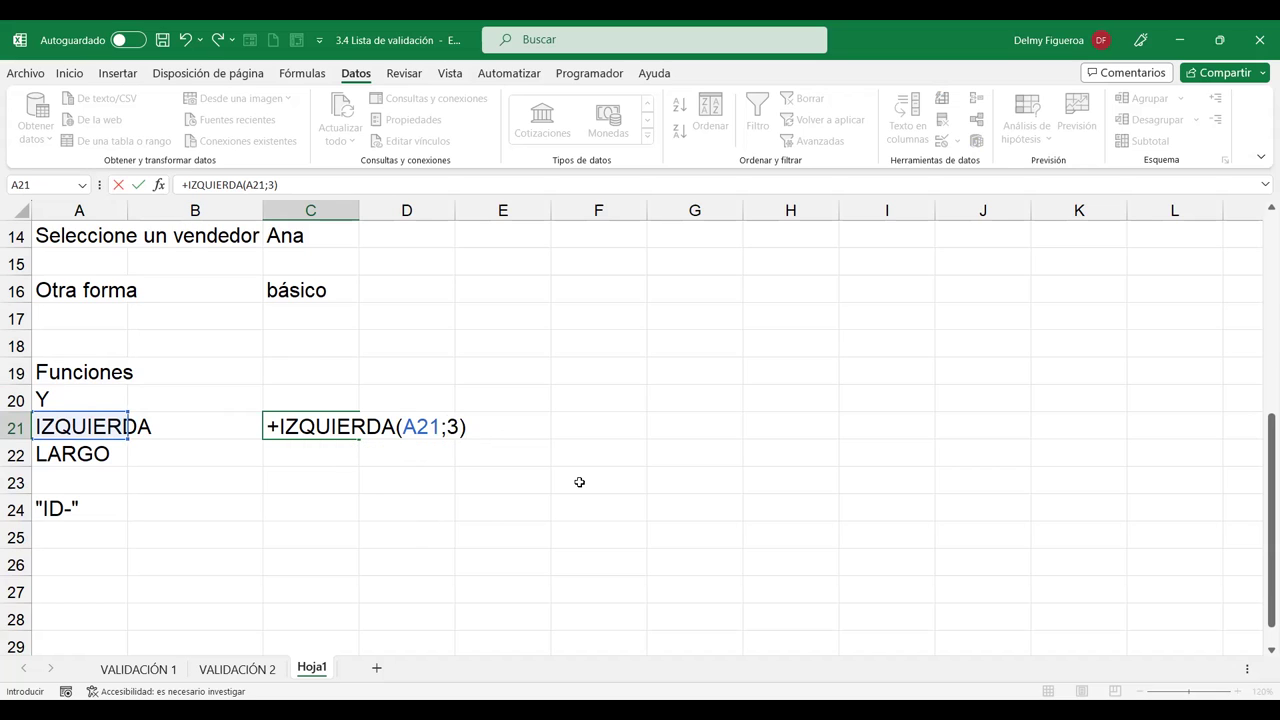
key("Return")
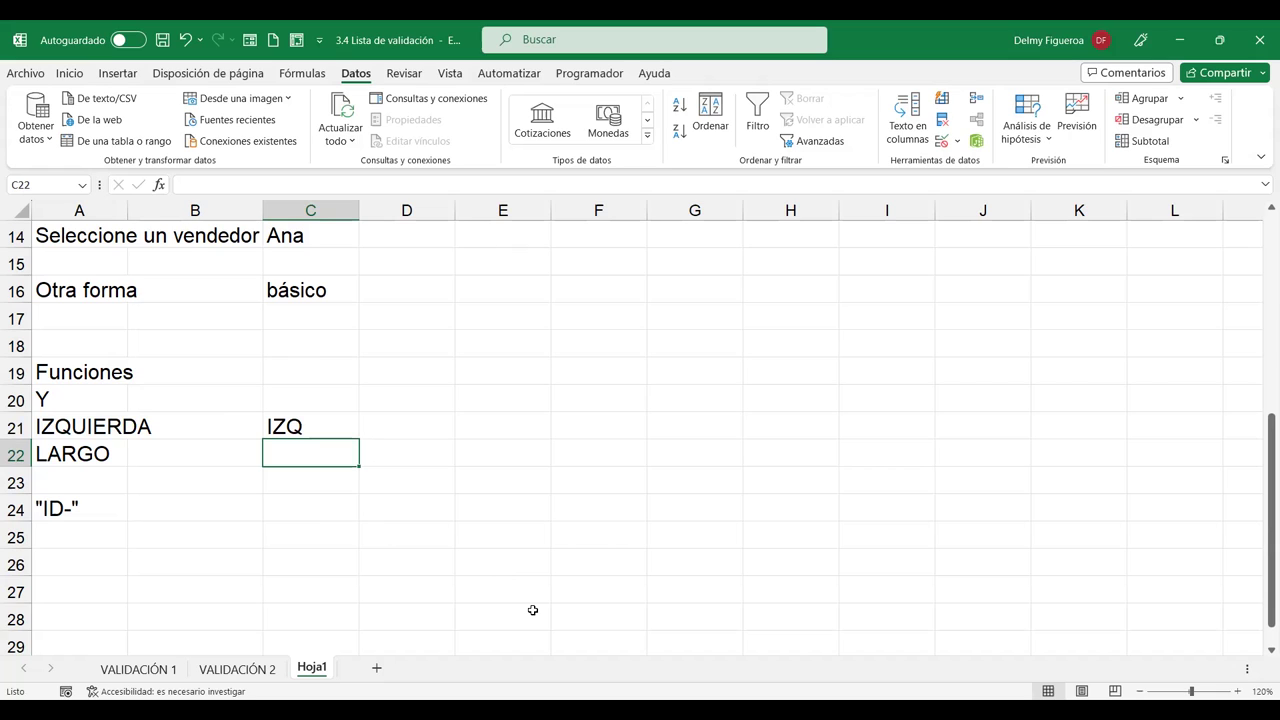
Enter a LARGO formula in C22 that counts the characters of the text in A22.
type("+")
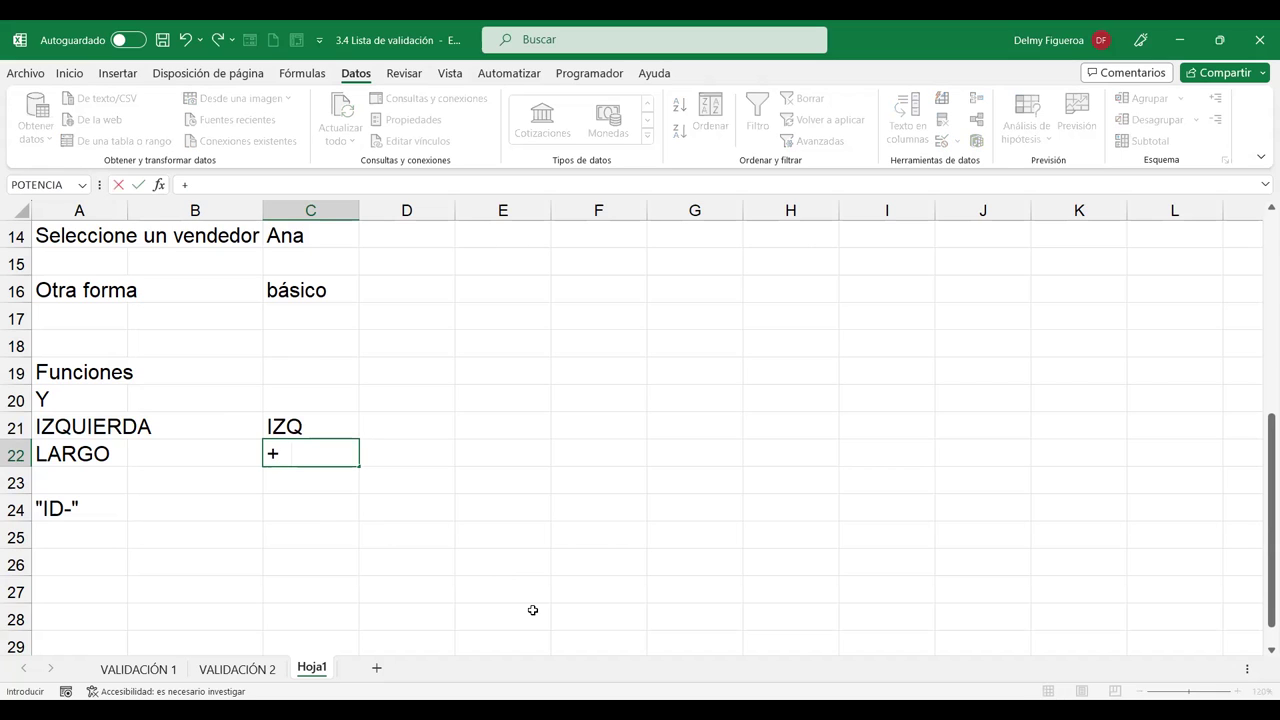
type("LARGT")
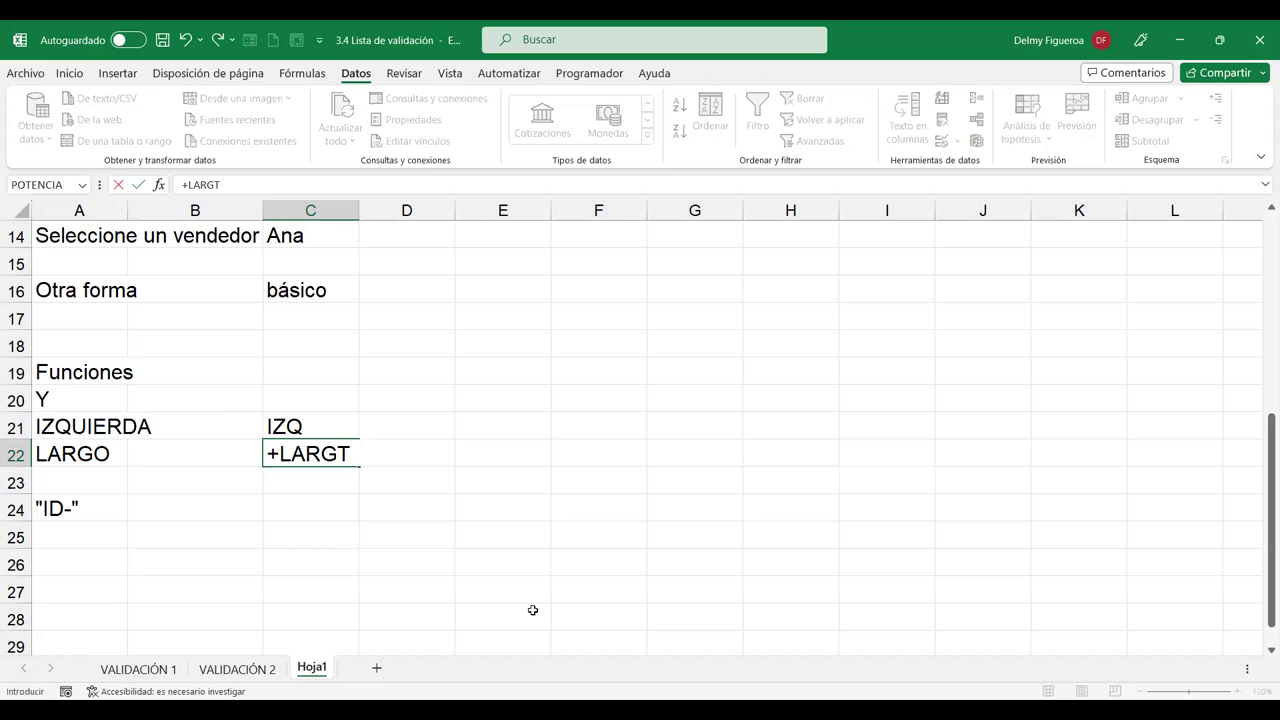
key("BackSpace")
key("BackSpace")
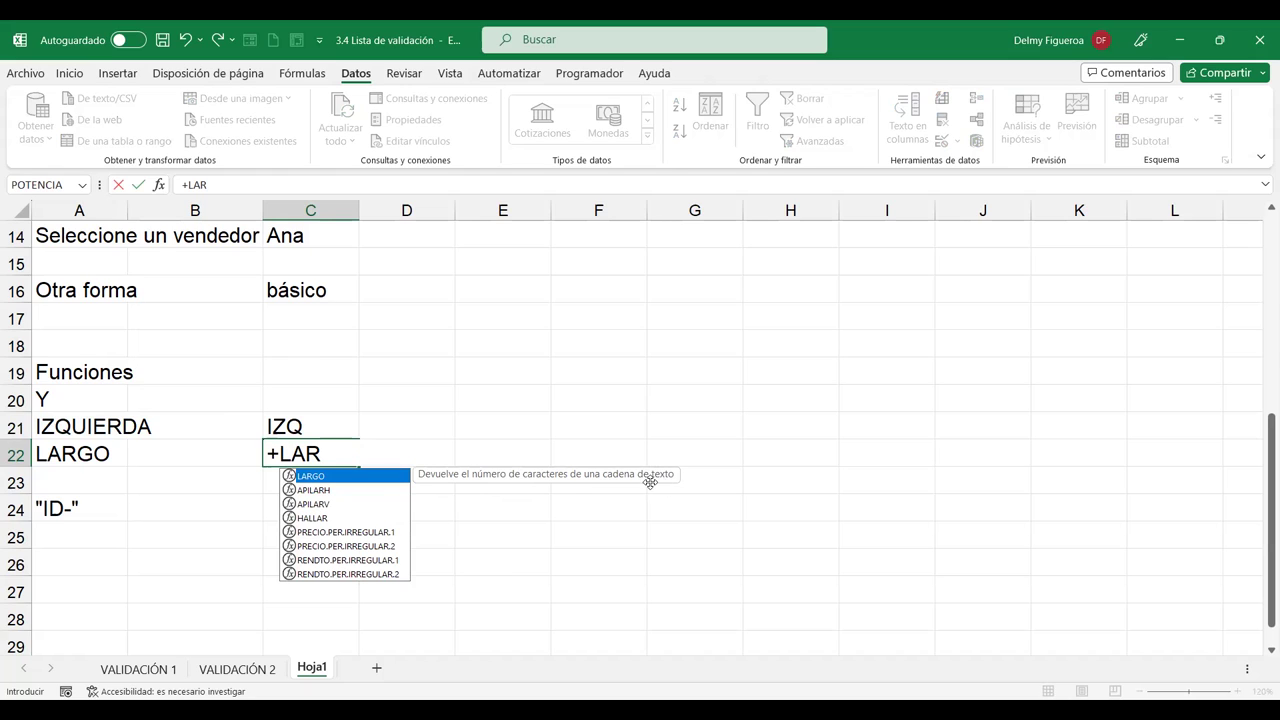
double_click(329, 479)
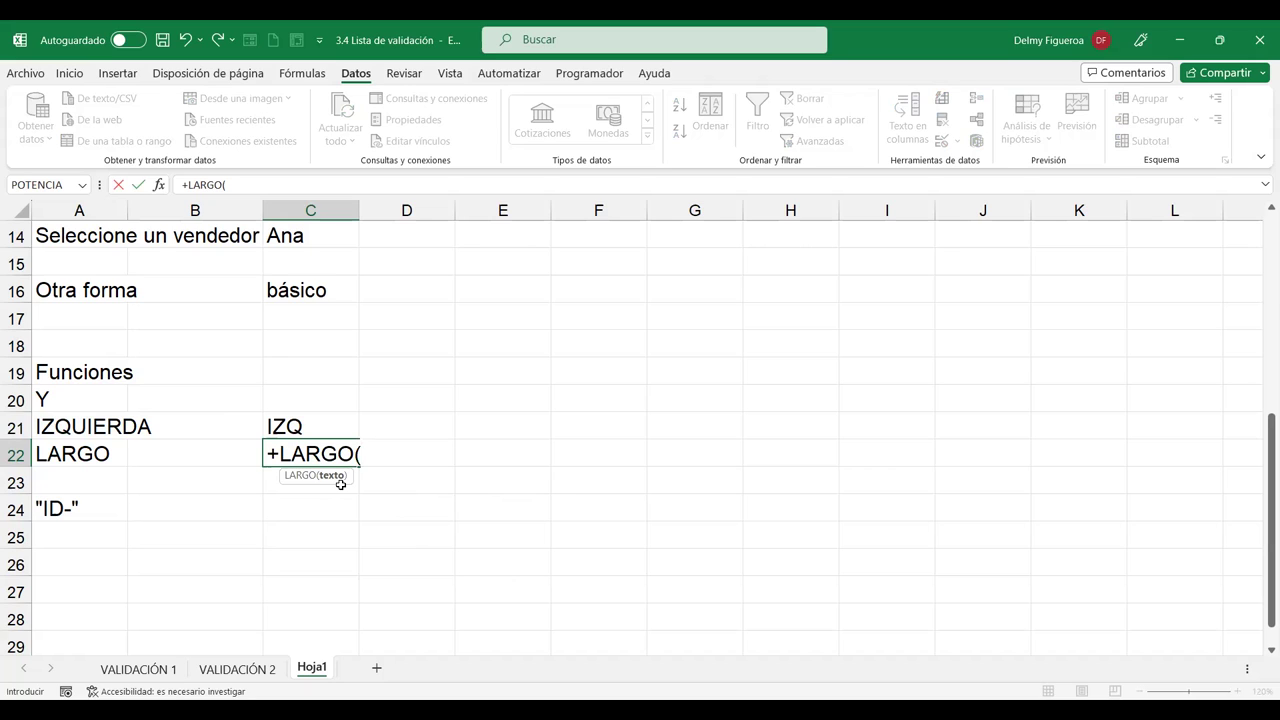
left_click(85, 453)
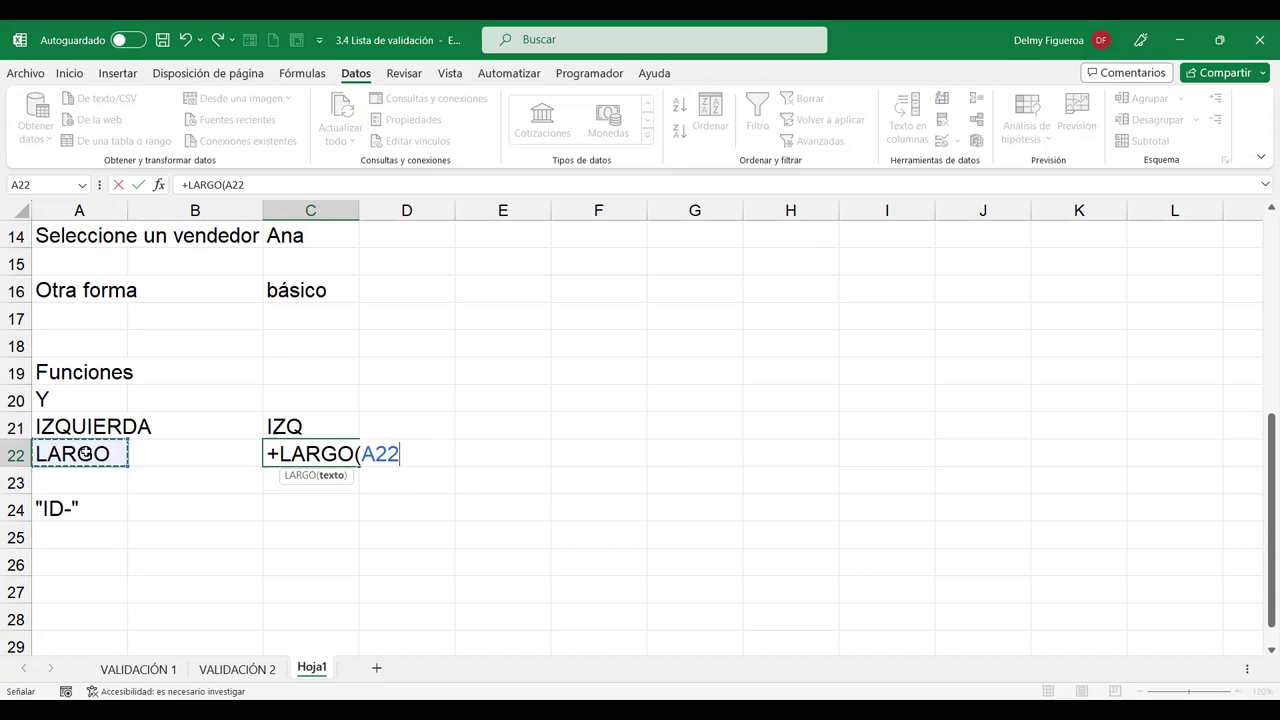
key("Return")
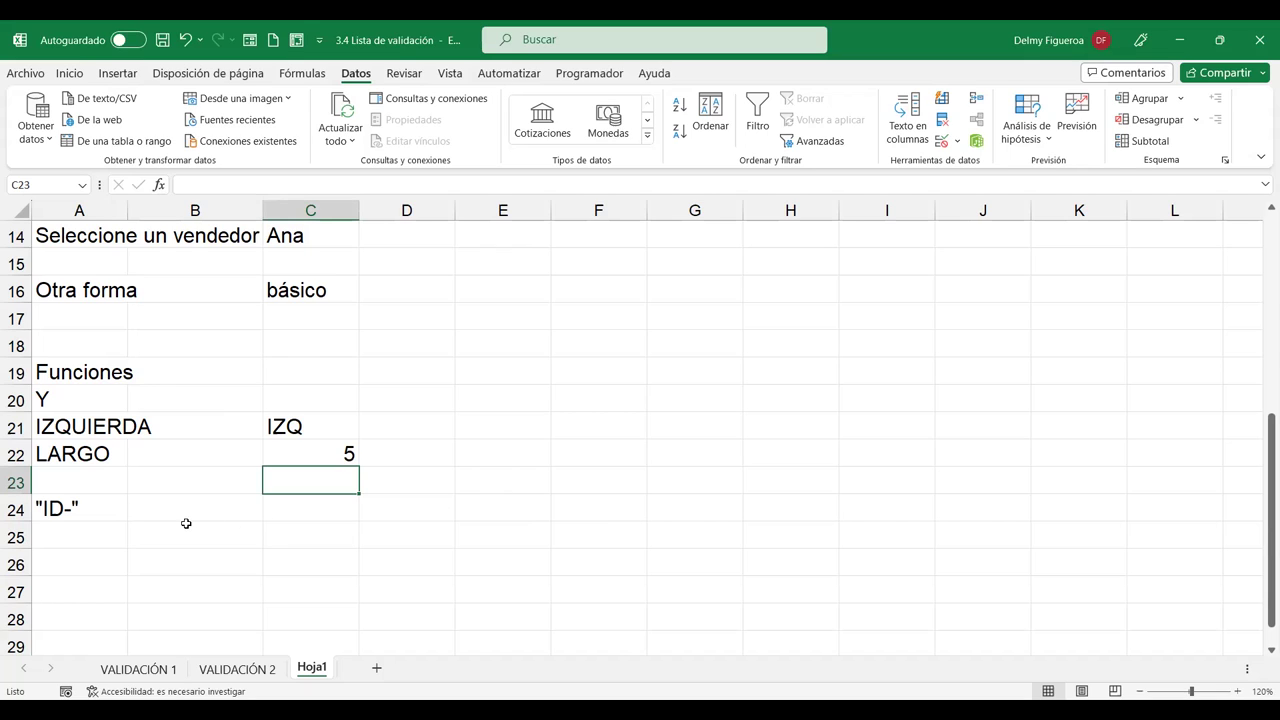
Start a Y formula in C25 with the first condition IZQUIERDA(A25;3)="ID-".
left_click(94, 535)
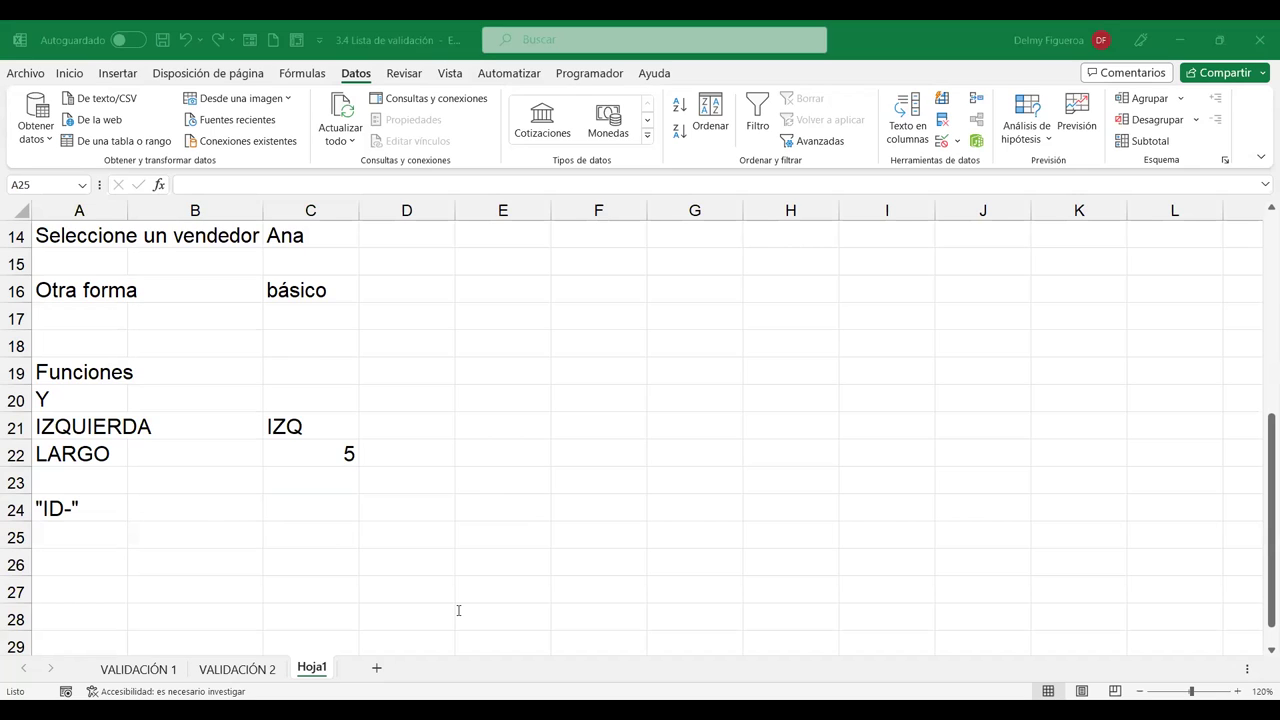
left_click(323, 536)
type("+")
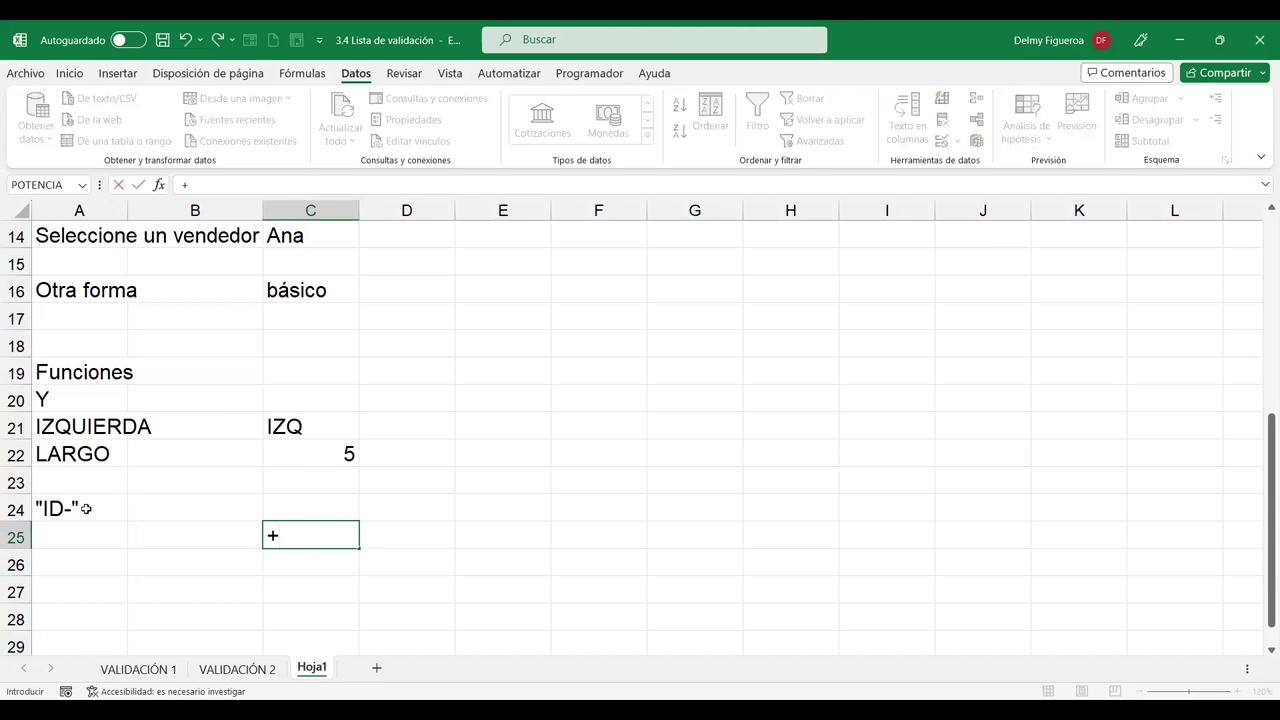
type("Y")
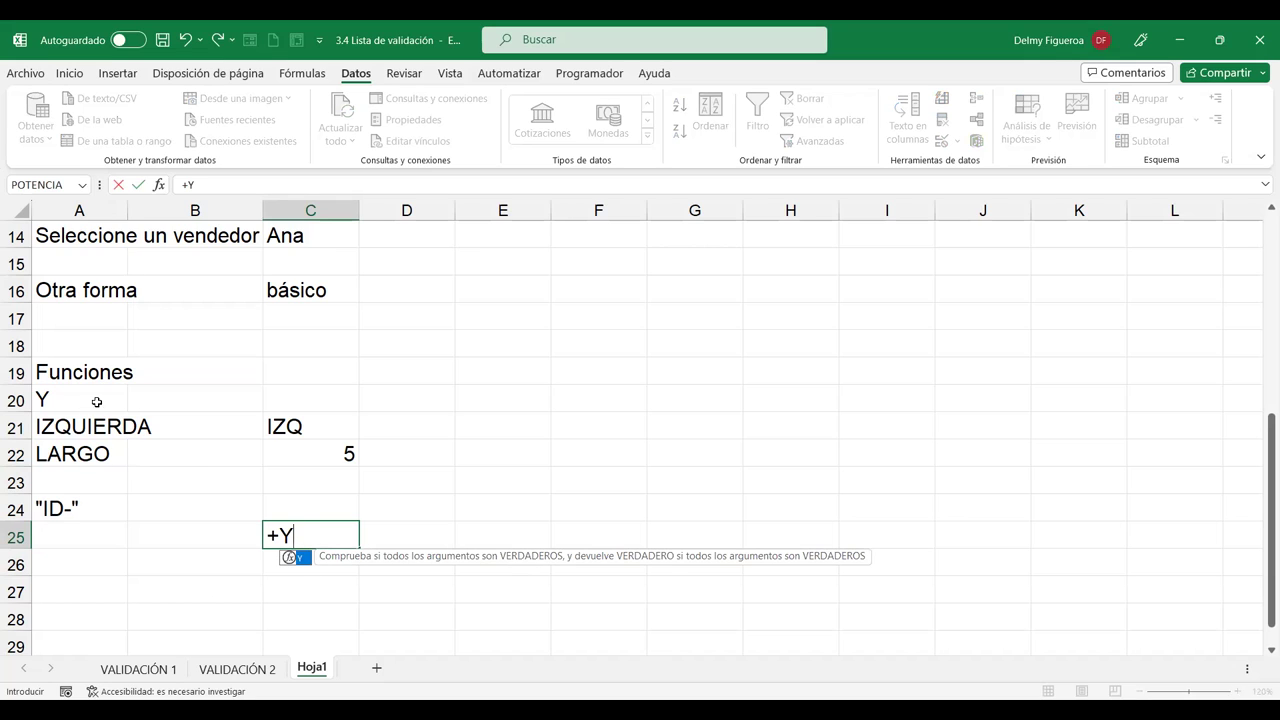
double_click(298, 557)
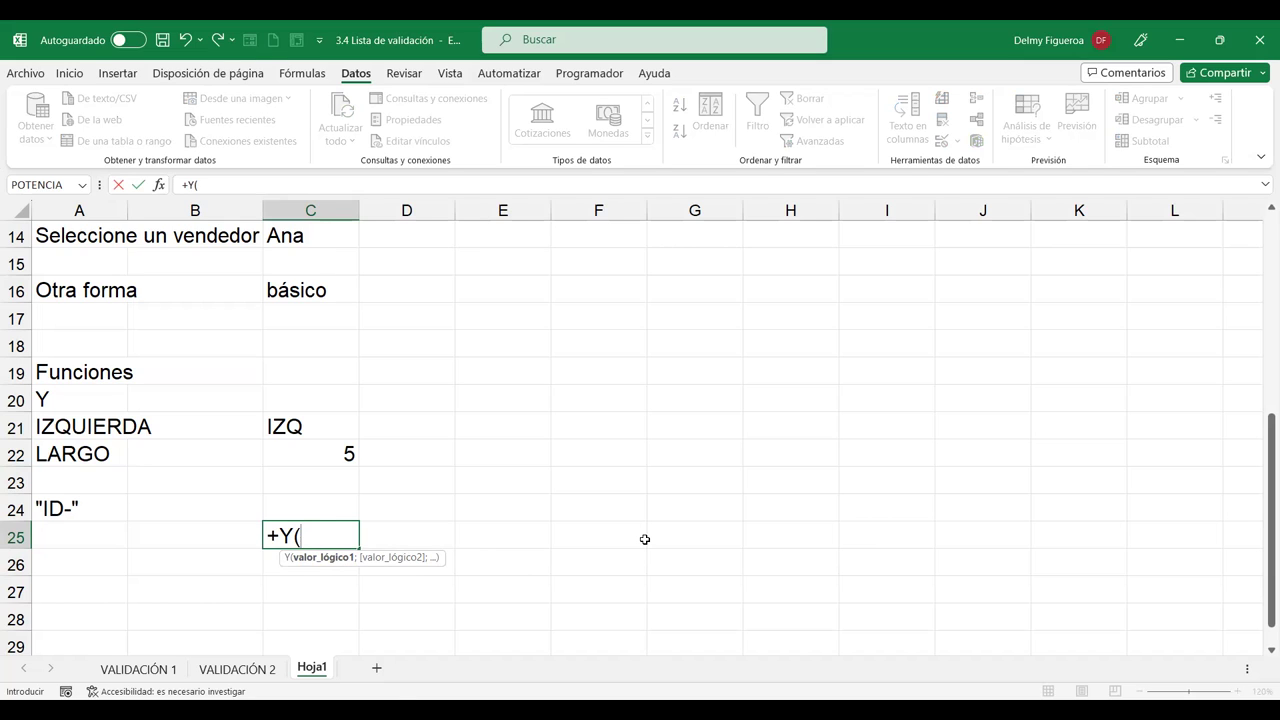
type("I")
type("Z")
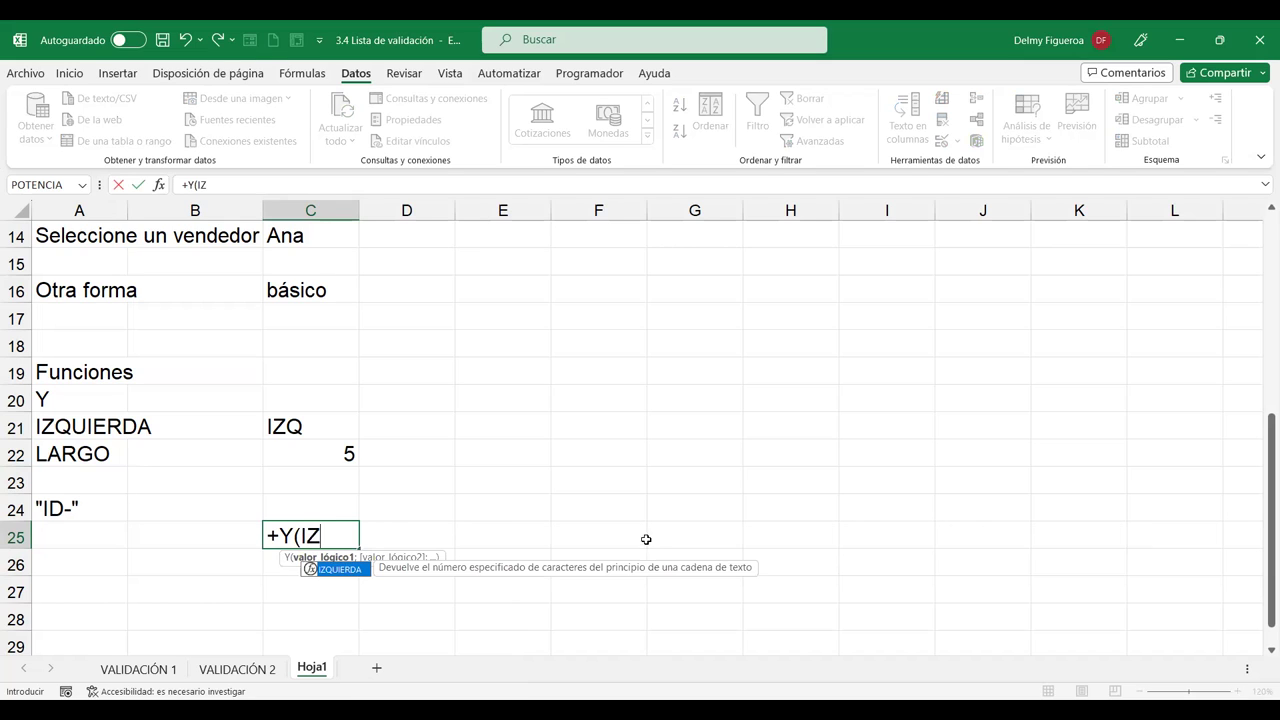
double_click(338, 568)
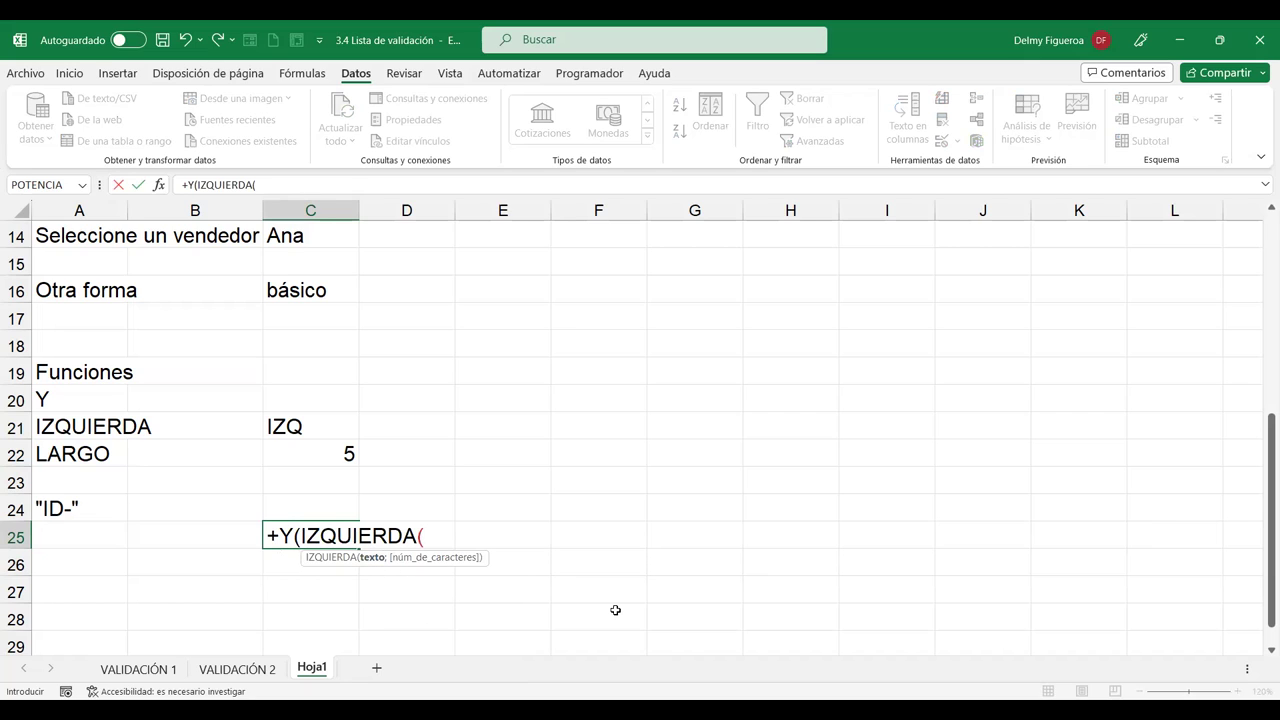
left_click(86, 531)
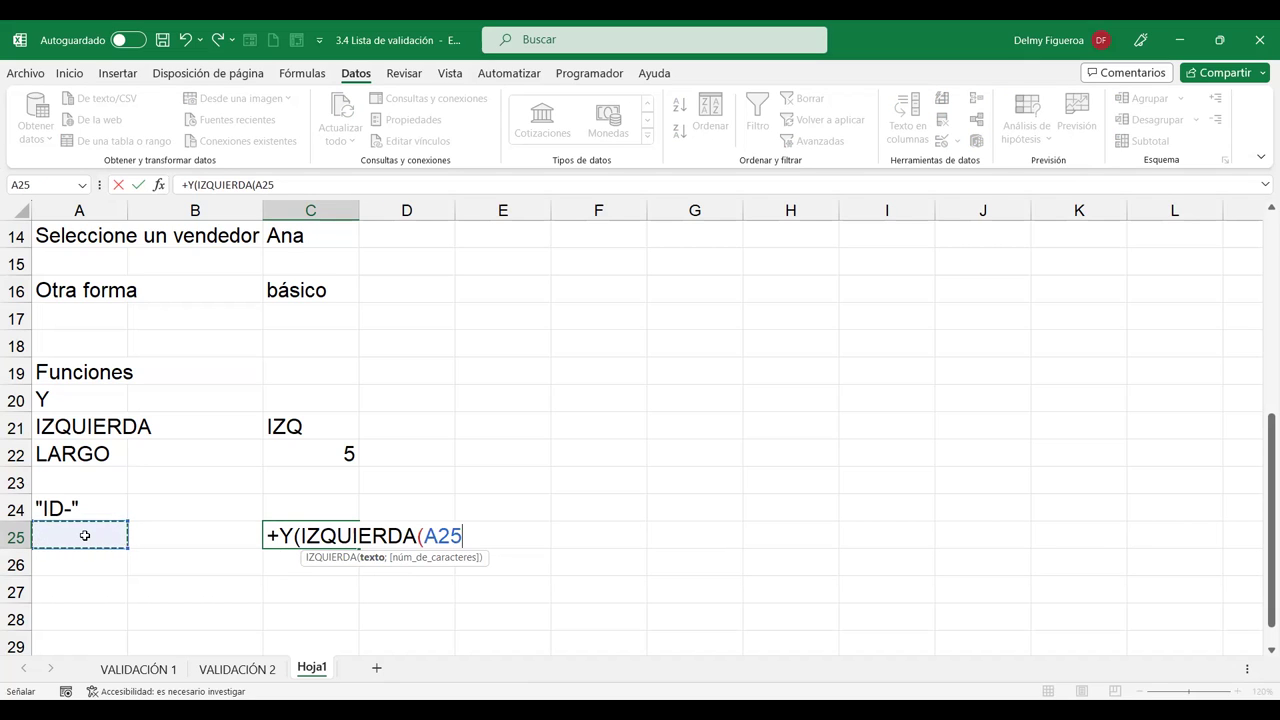
type(";")
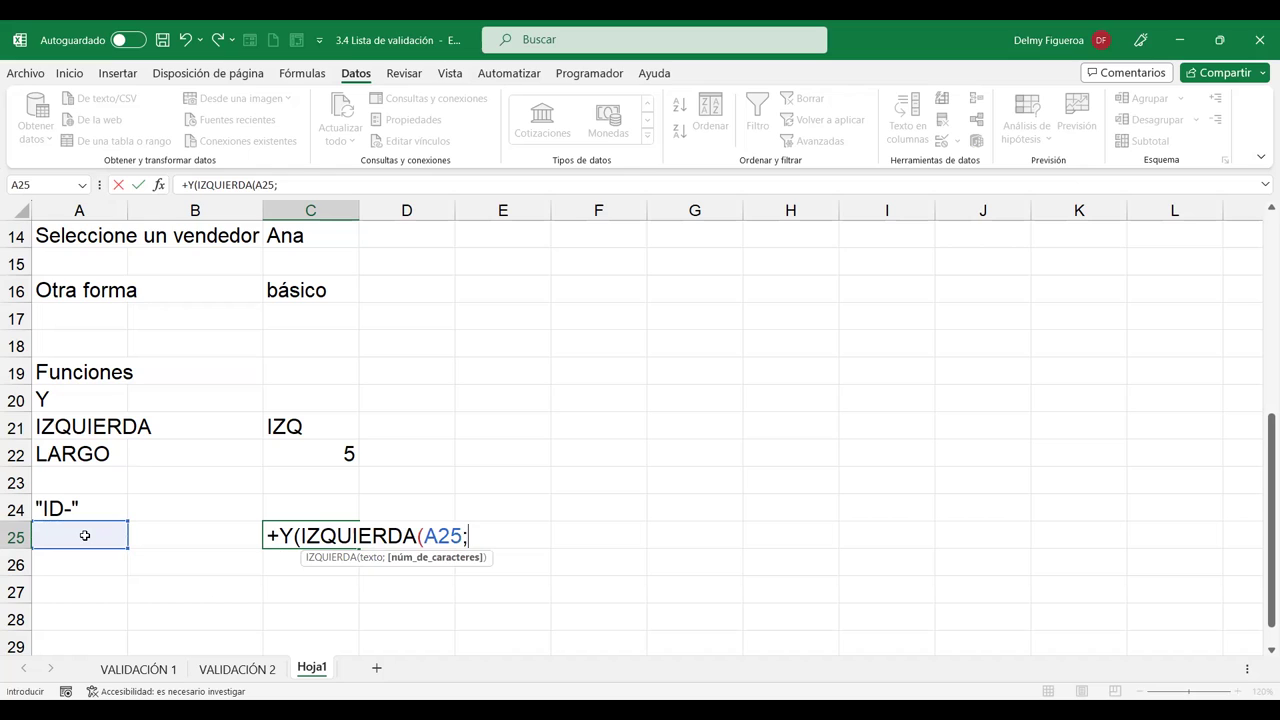
type("3)=\"id")
key("BackSpace")
key("BackSpace")
type("ID-\"")
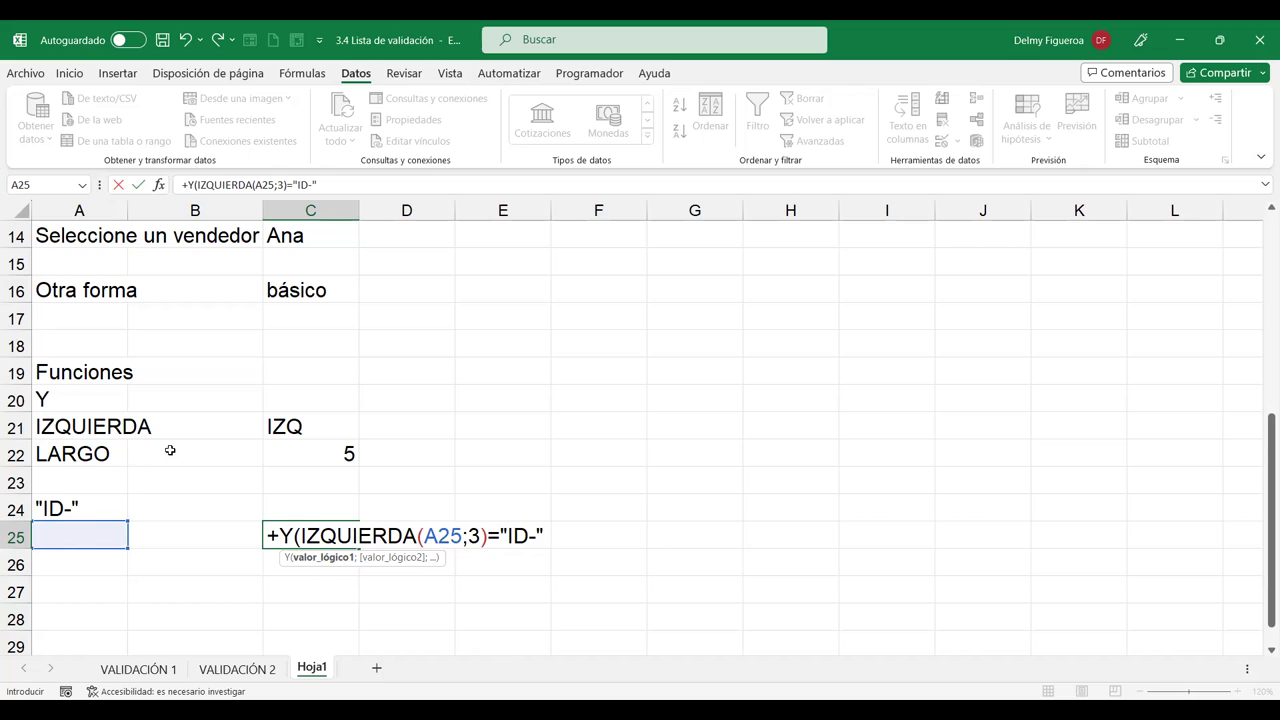
Add LARGO(A25)>9 as the second condition of the Y formula in C25 and enter the formula.
type(";")
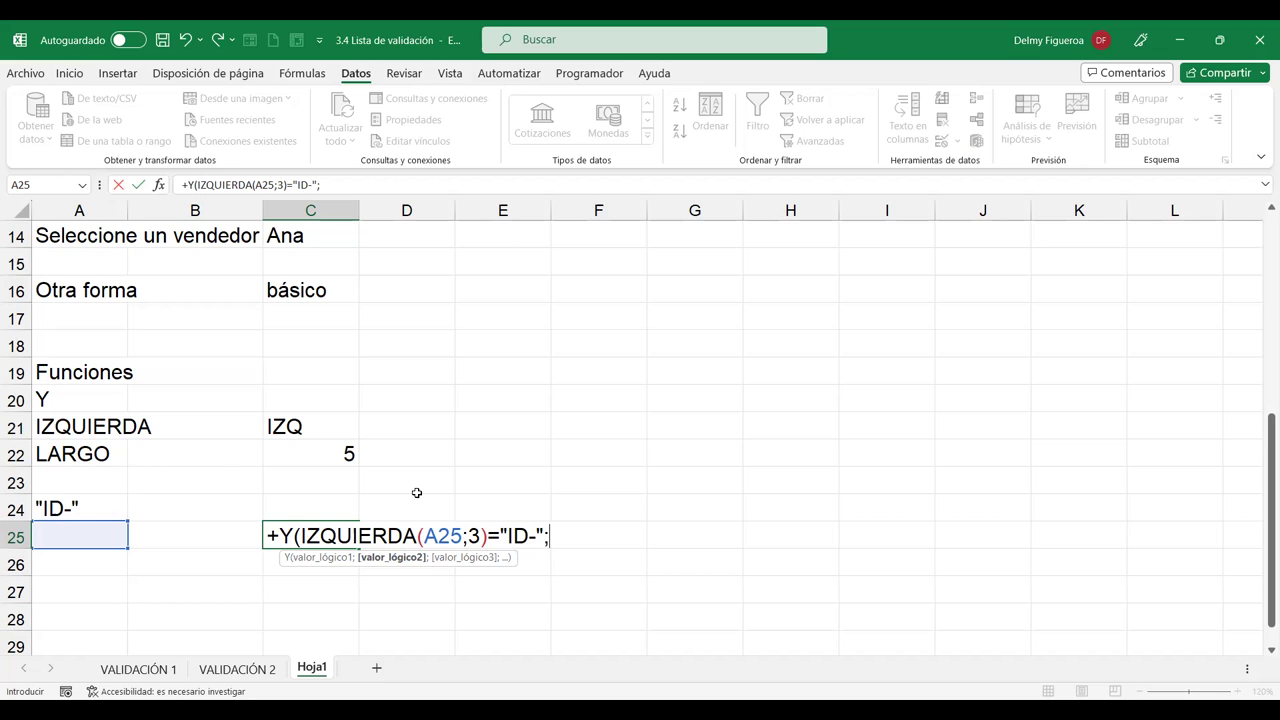
type("LAR")
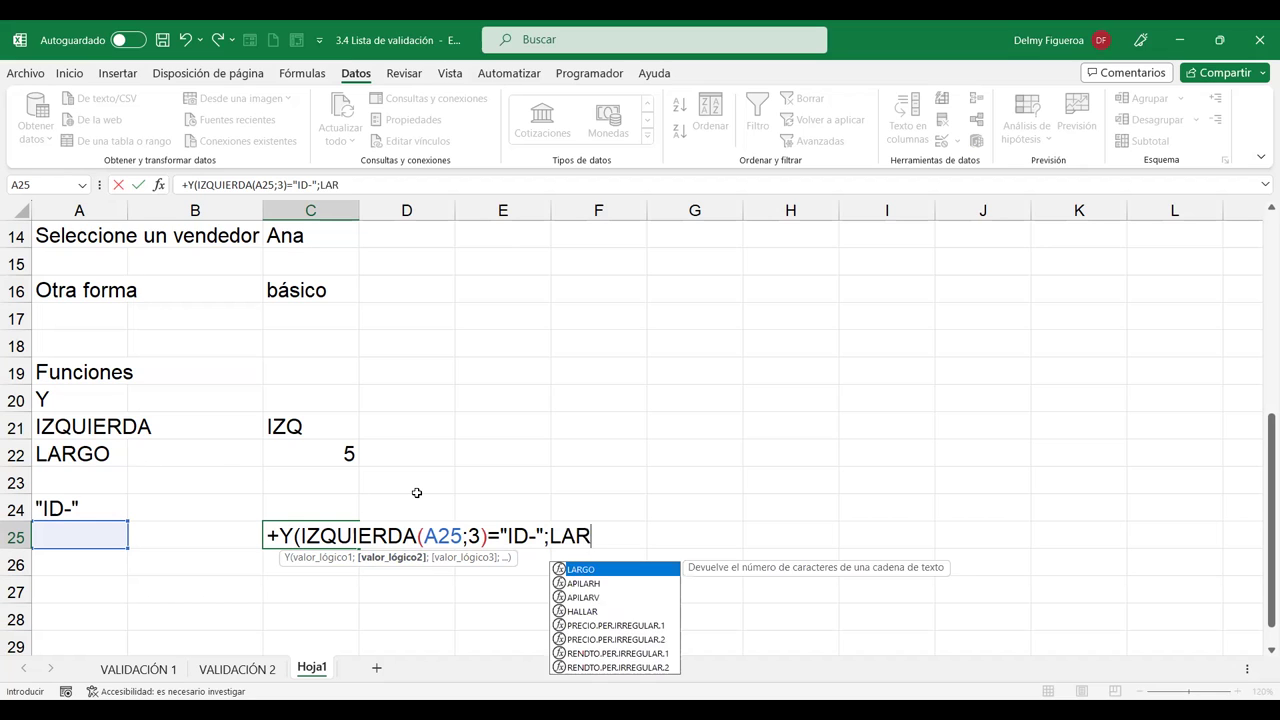
double_click(591, 575)
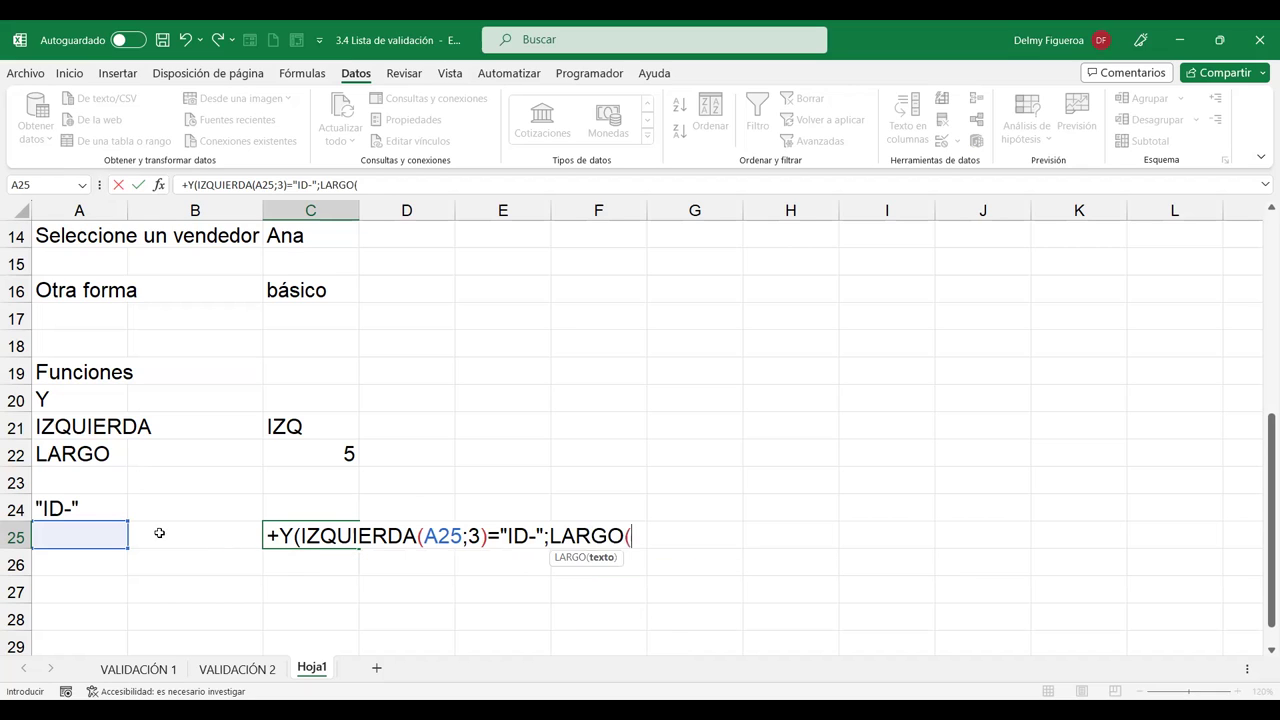
left_click(93, 531)
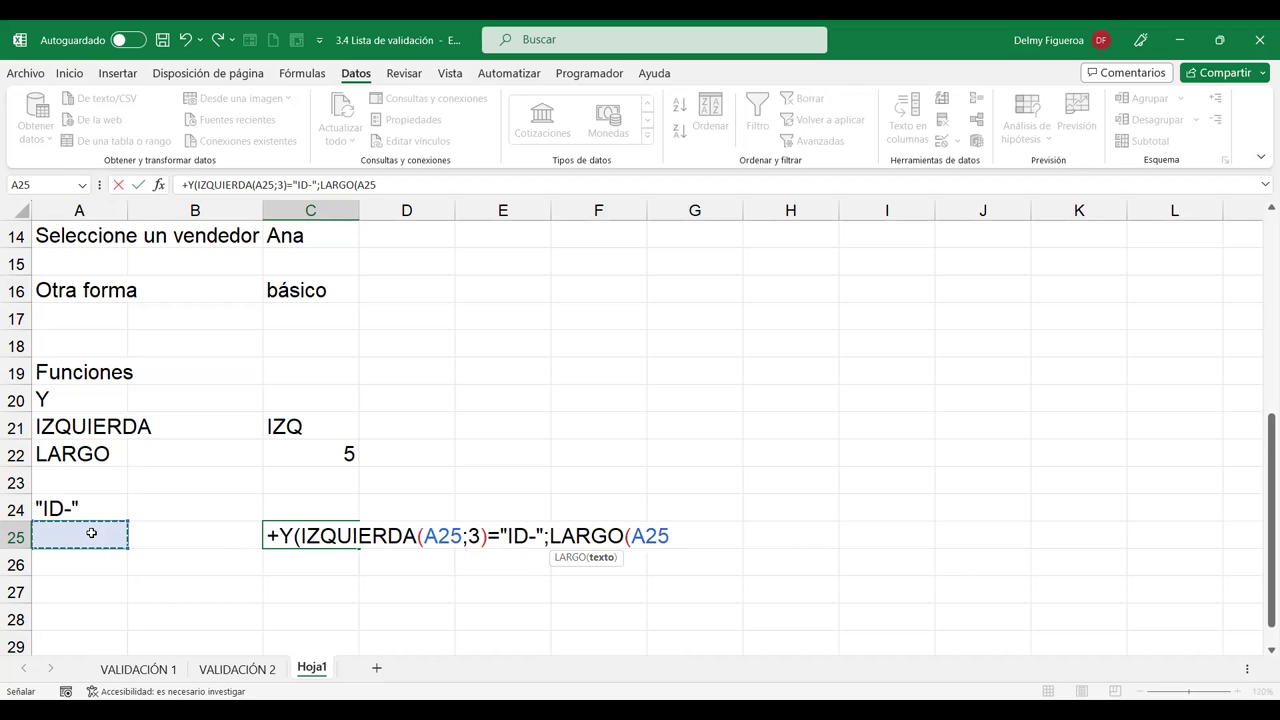
type(")>")
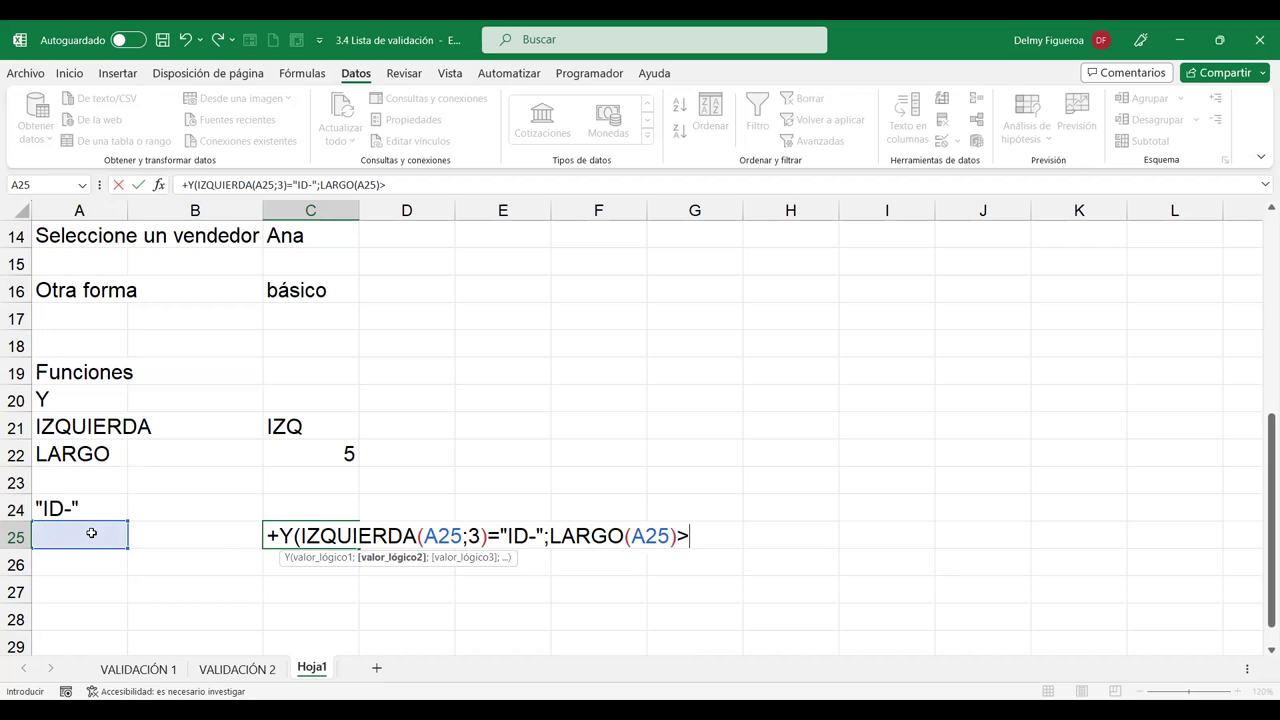
type("9")
type(")")
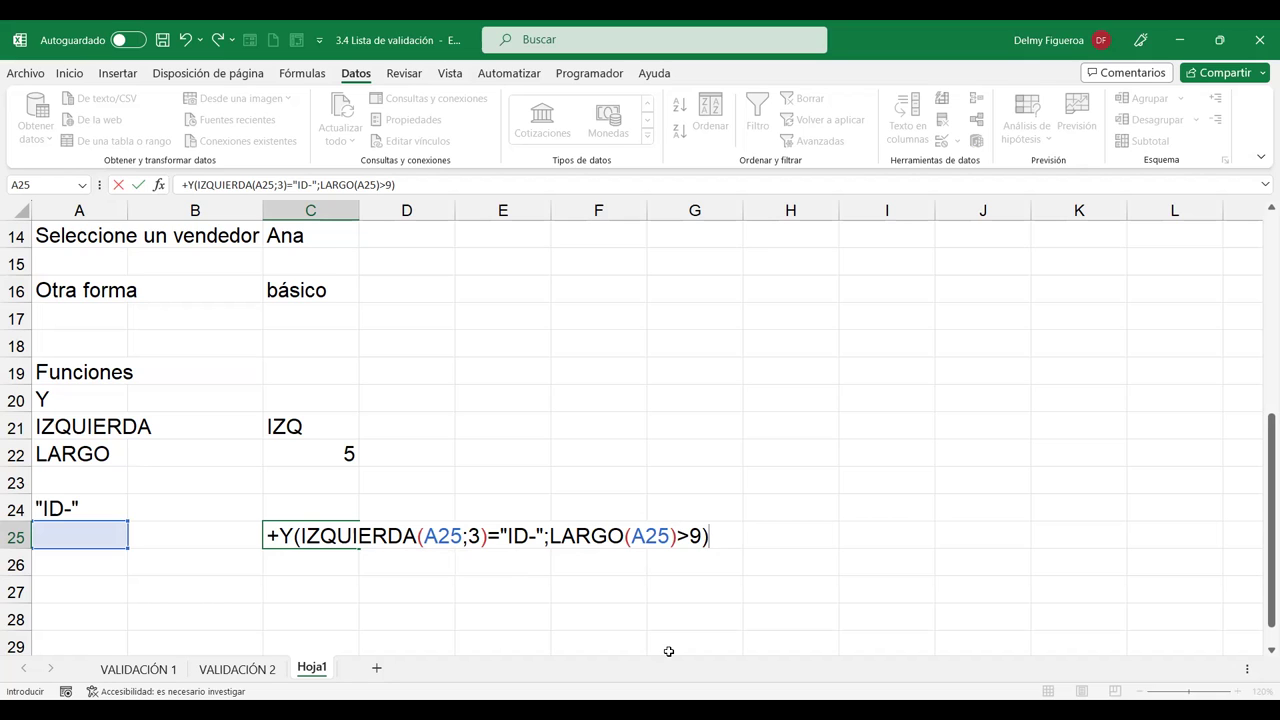
key("Return")
Enter the test value 12 in A25 to try out the Y formula.
key("Up")
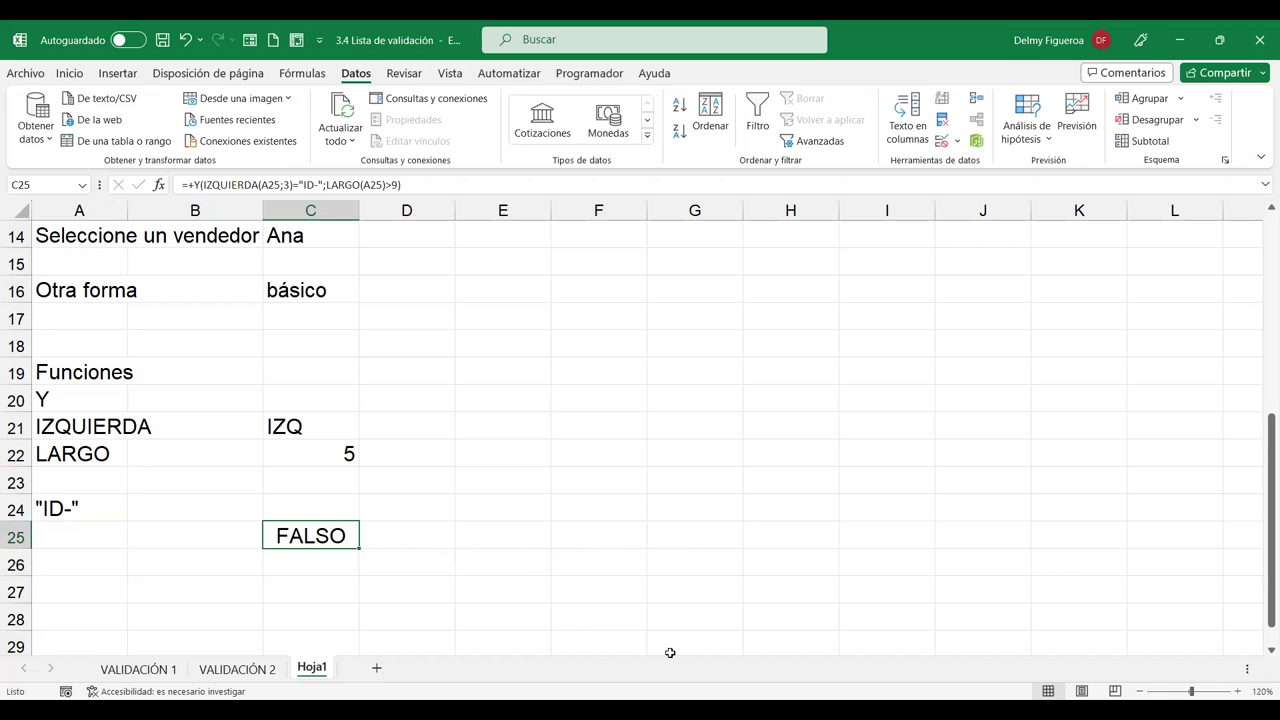
key("Left")
key("Left")
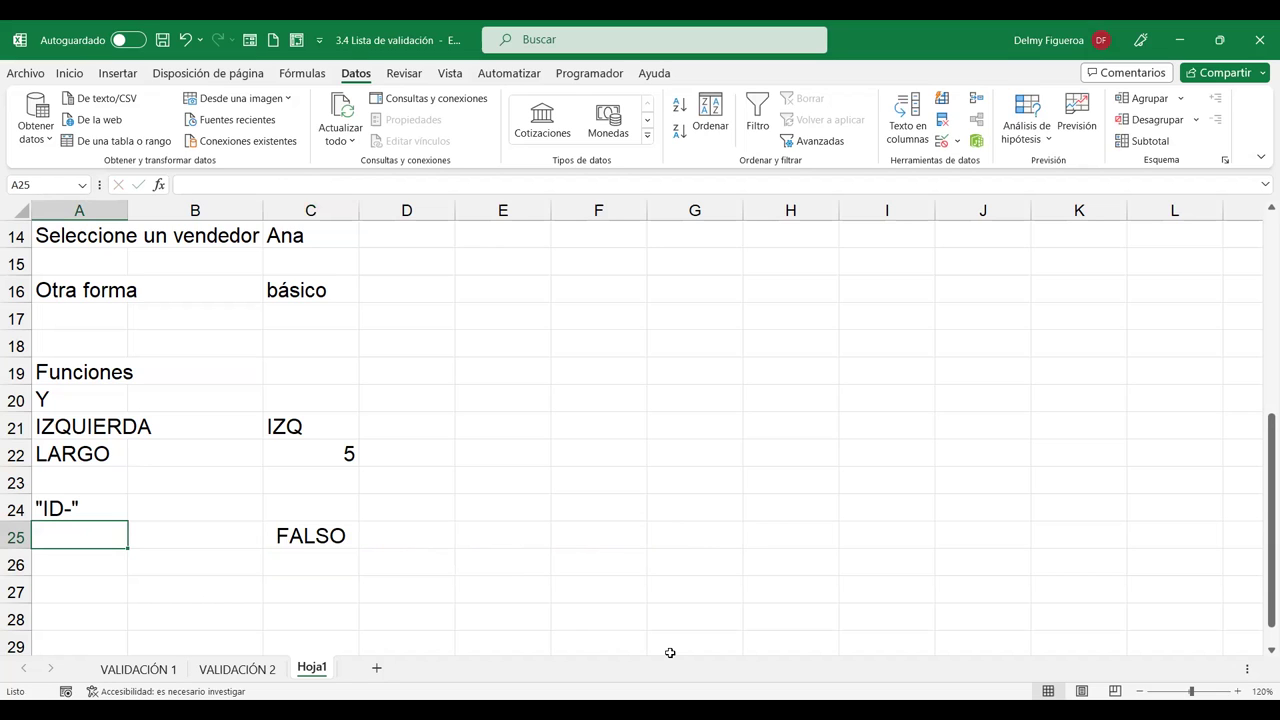
type("12")
key("Tab")
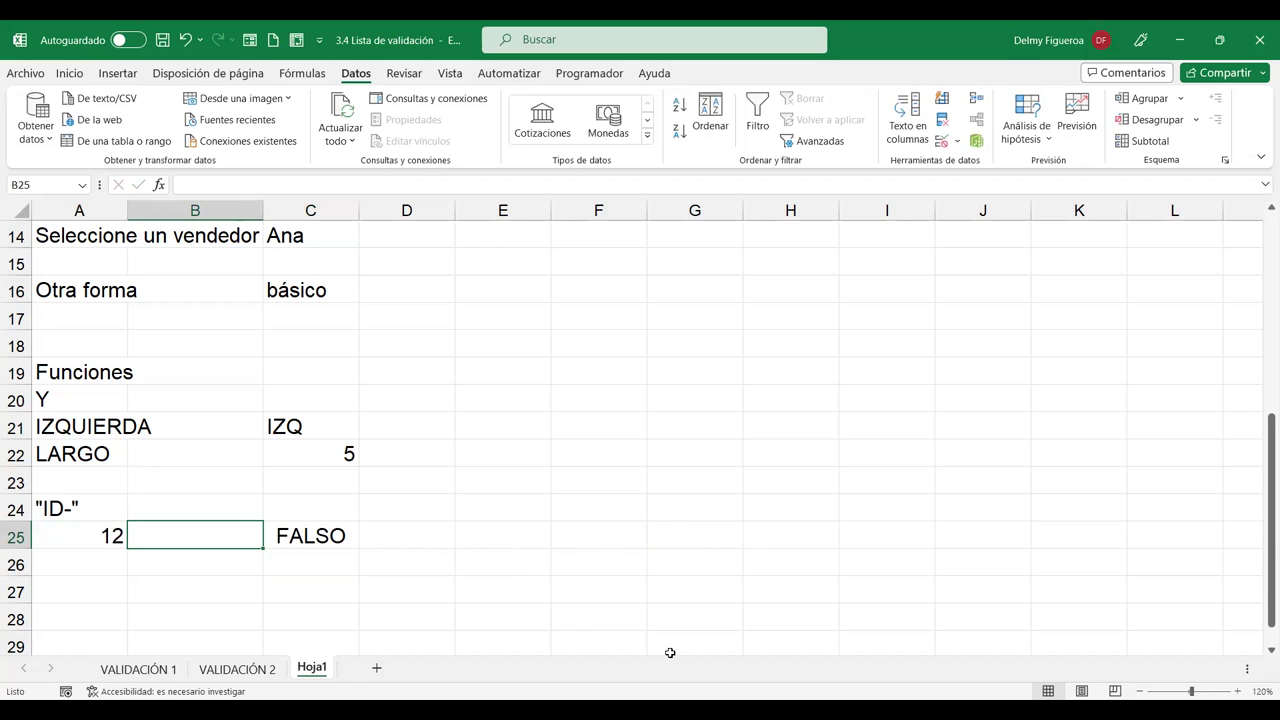
key("Left")
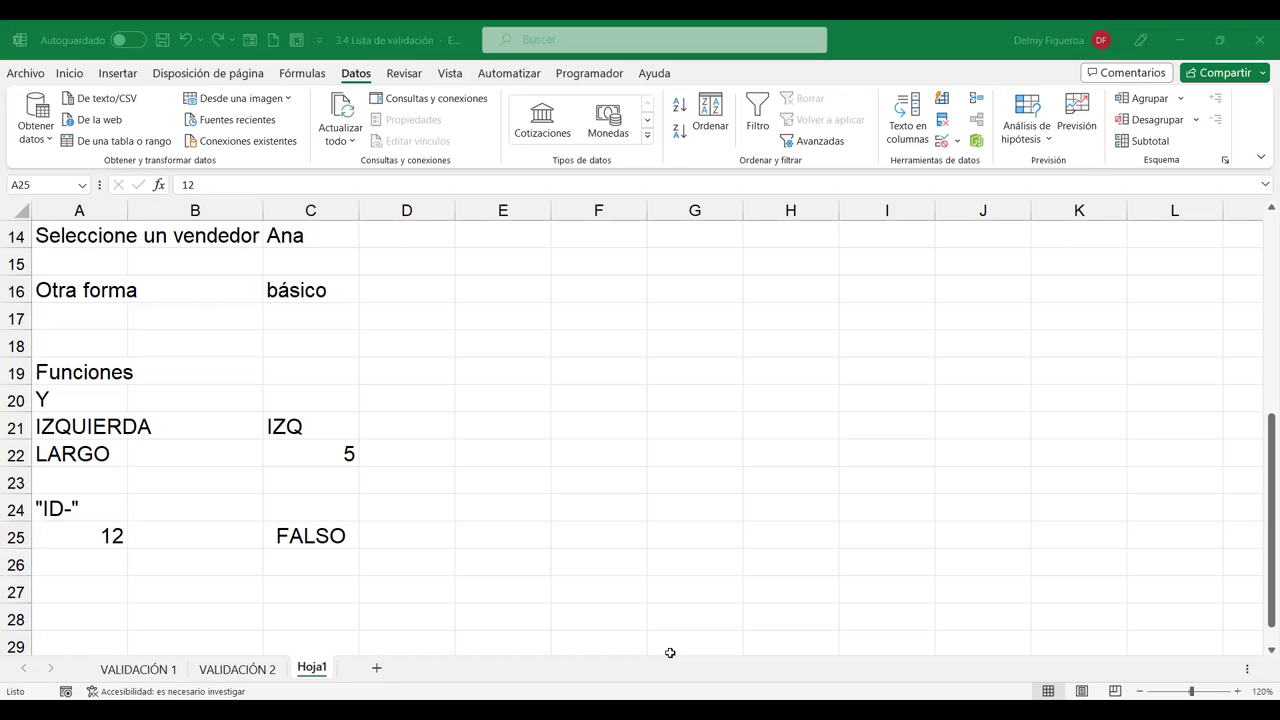
Change the second condition in C25 to LARGO(A25>9), accepting the proposed correction of the closing parenthesis.
double_click(316, 536)
left_click(690, 536)
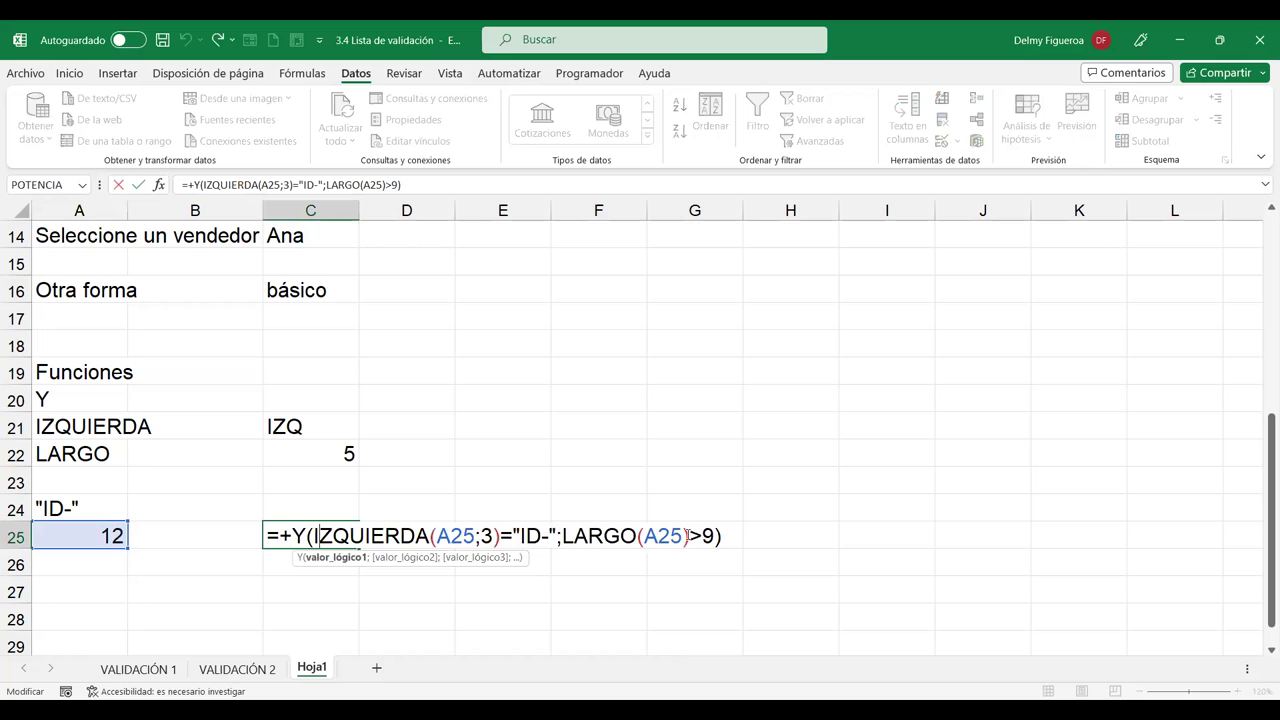
key("BackSpace")
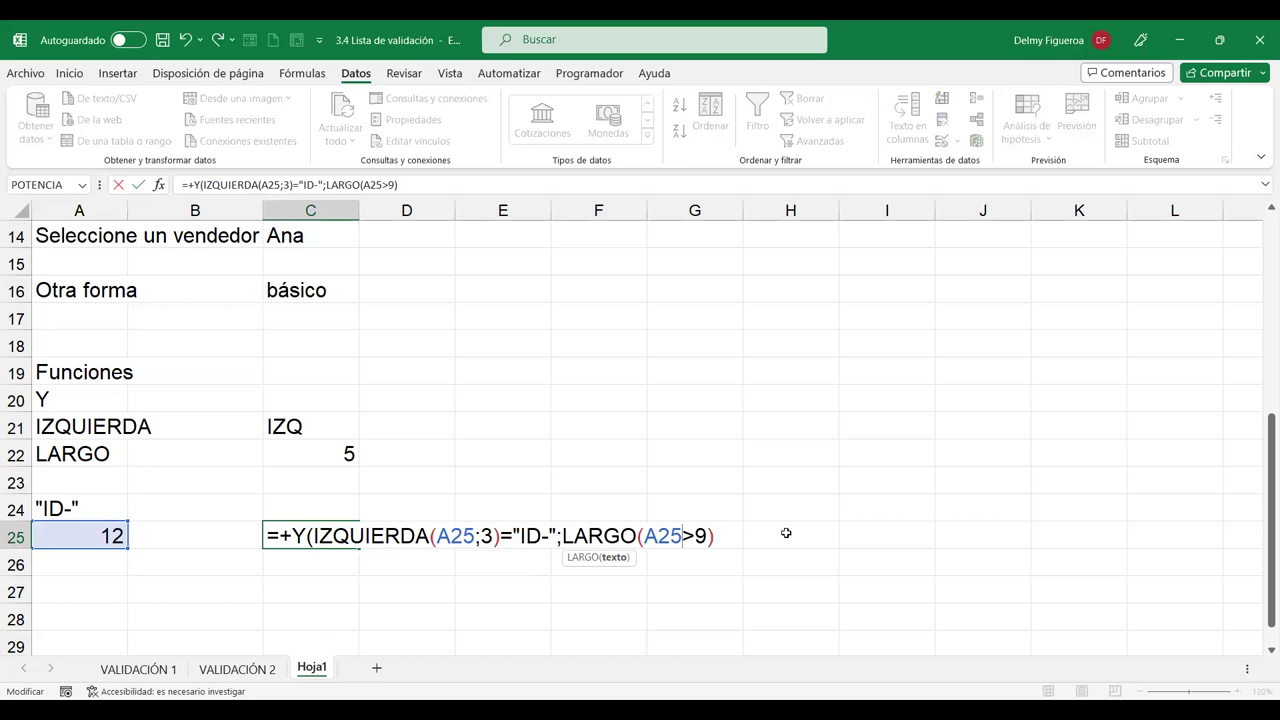
key("Return")
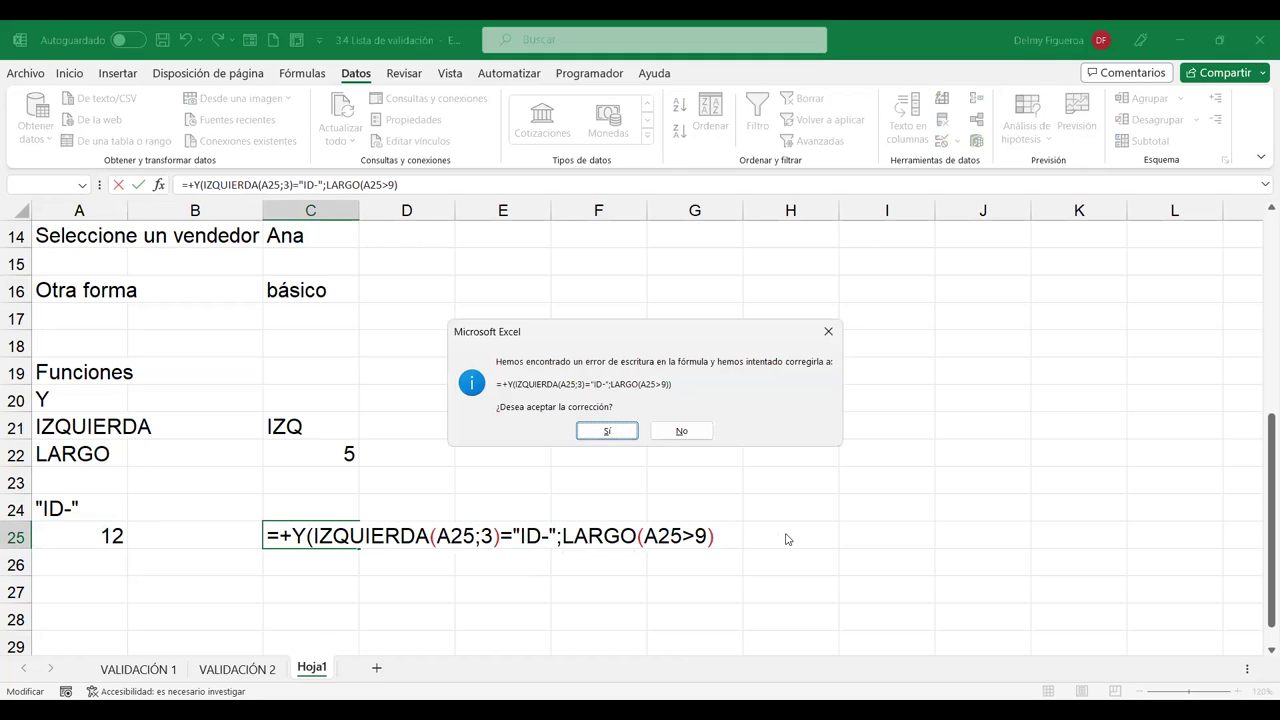
key("Return")
Test the C25 formula by entering 13 and then 14 in A25.
key("Up")
key("Left")
key("Left")
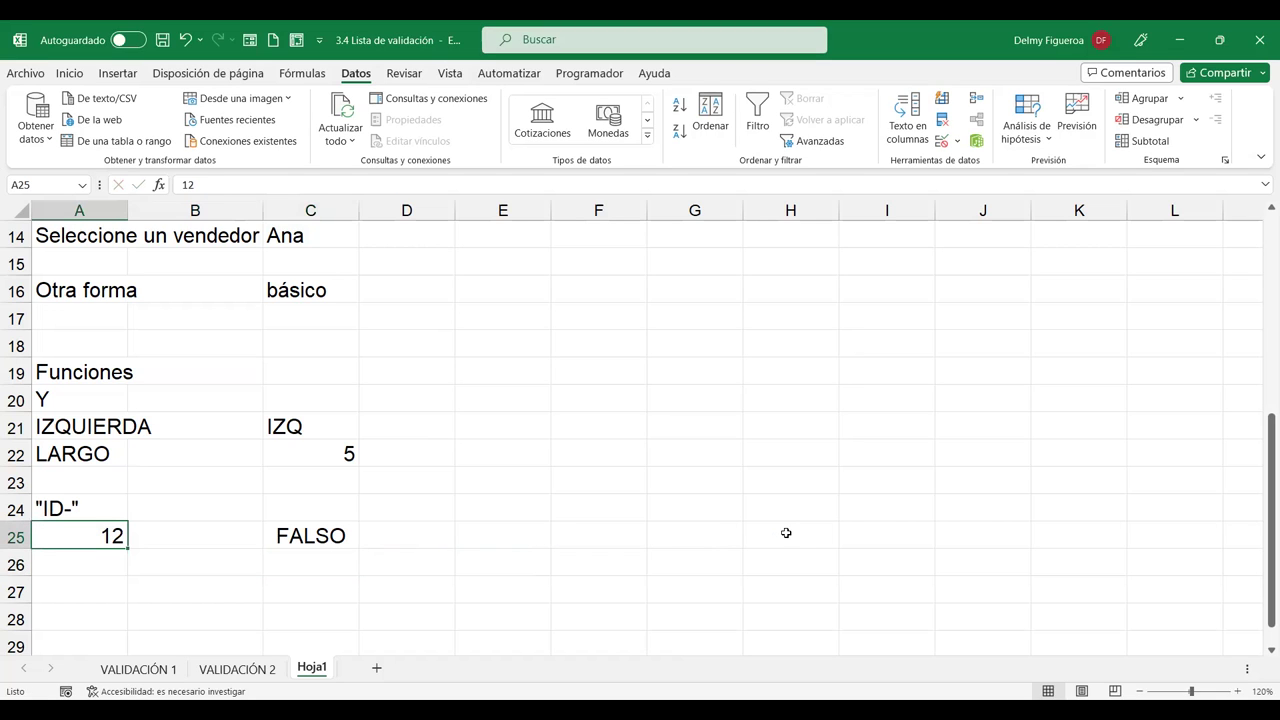
type("13")
key("Tab")
key("Left")
type("14")
key("Tab")
key("Left")
Enter ID-5 in A25 as the test value and autofit the width of column C.
type("id")
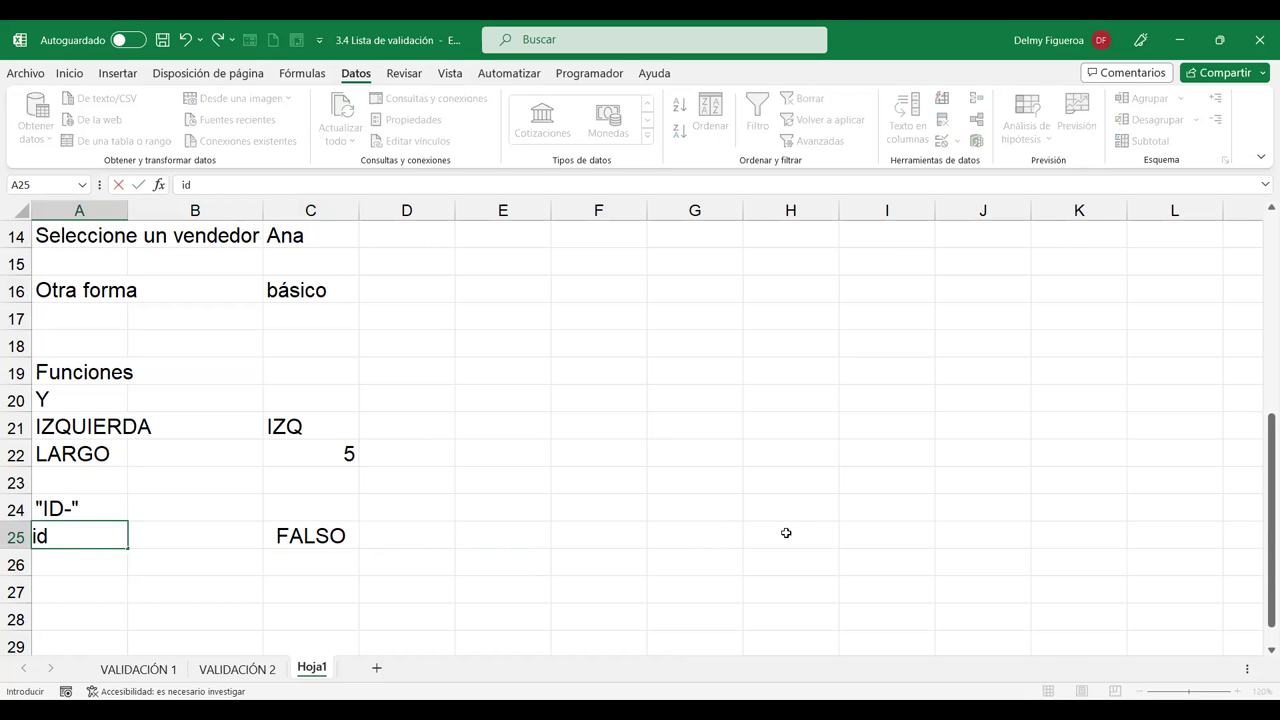
key("BackSpace")
key("BackSpace")
type("ID-5")
key("Return")
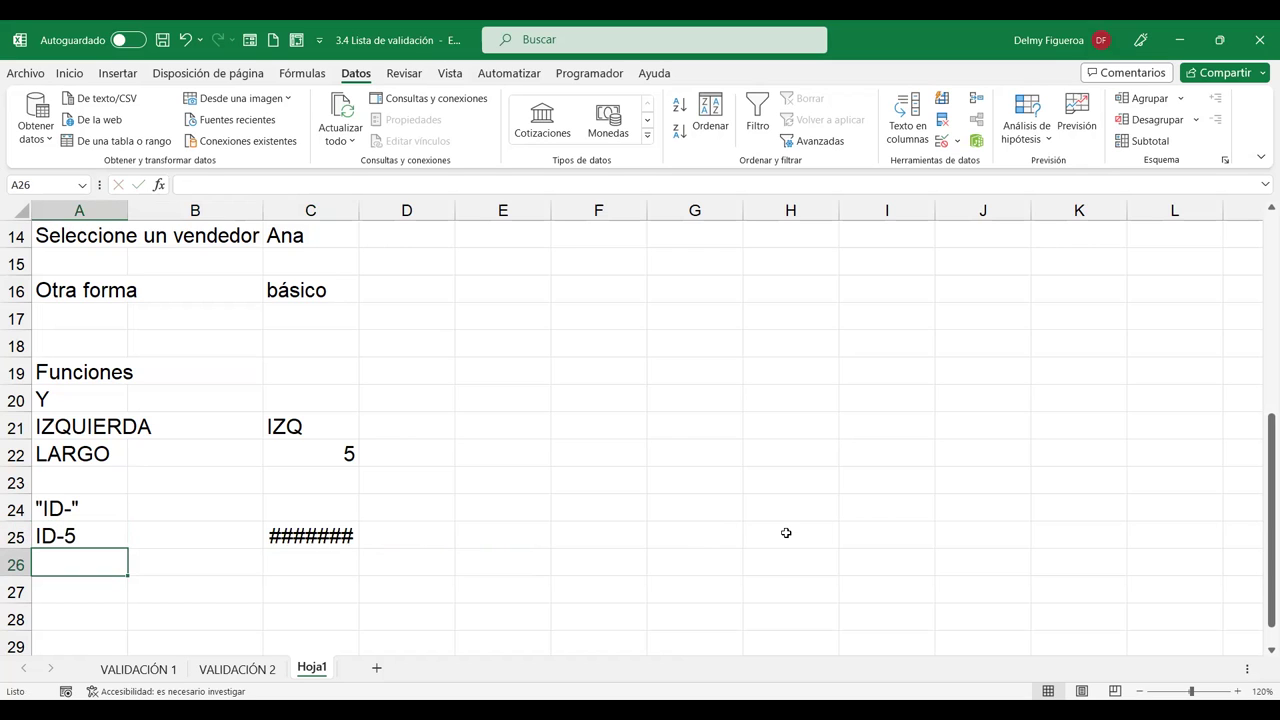
double_click(359, 205)
Examine the arguments of the Y formula in C25, checking the IZQUIERDA and LARGO conditions against the text in A25.
left_click(84, 534)
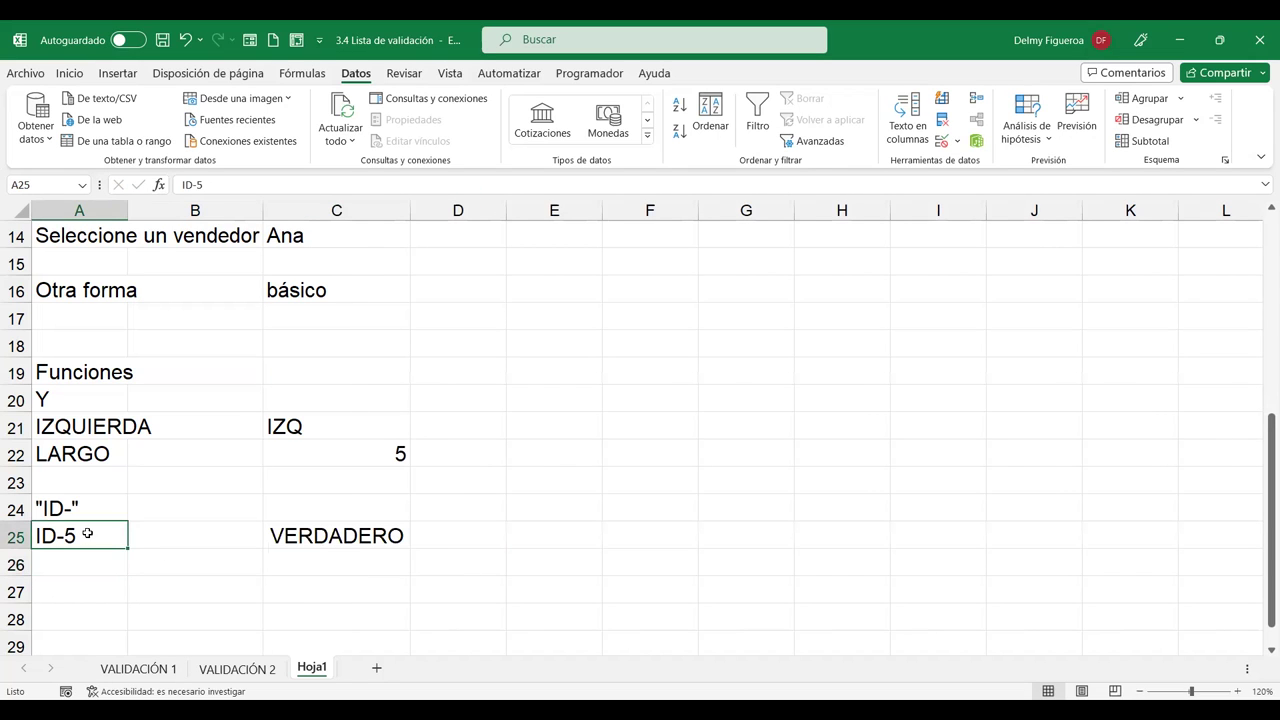
left_click(359, 535)
double_click(362, 535)
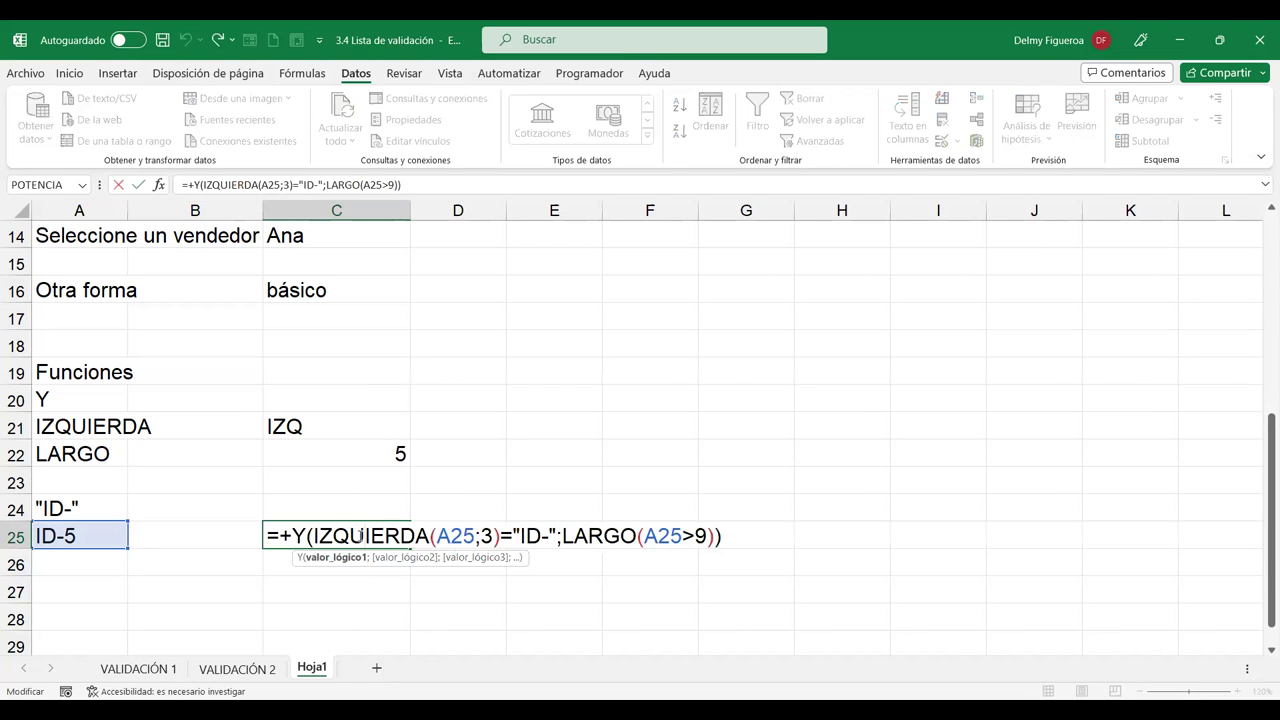
key("Return")
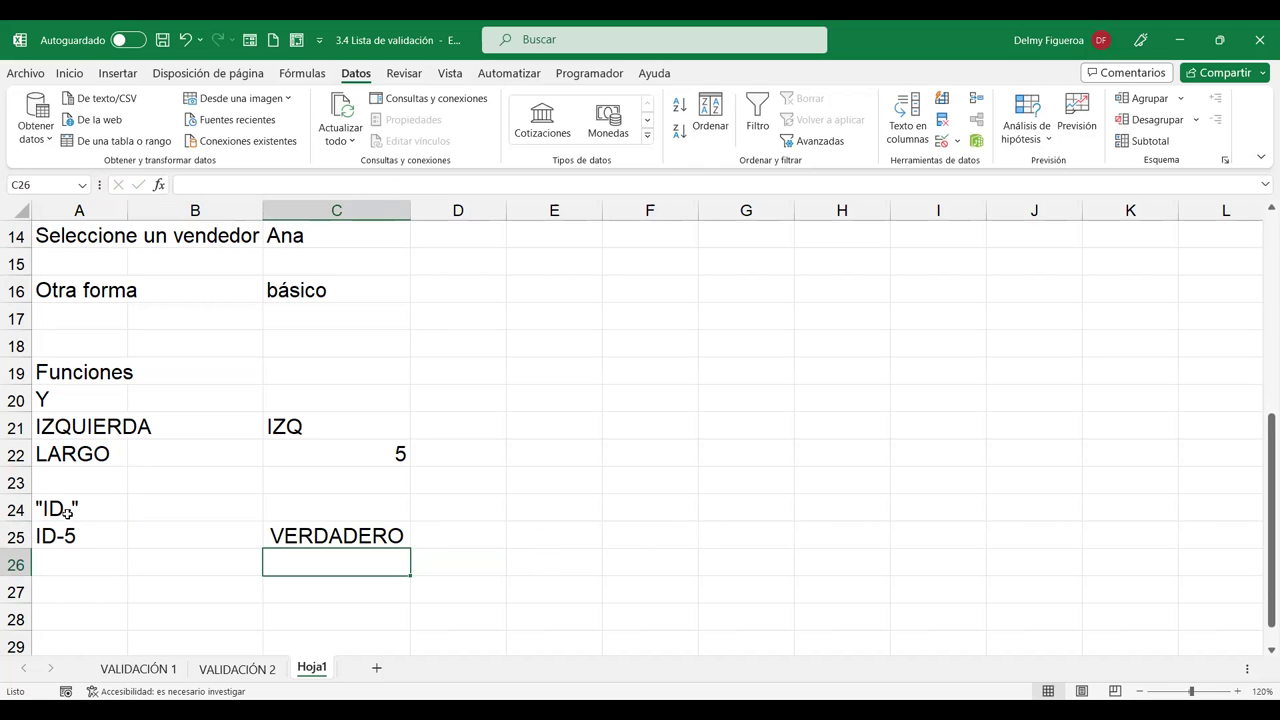
double_click(345, 533)
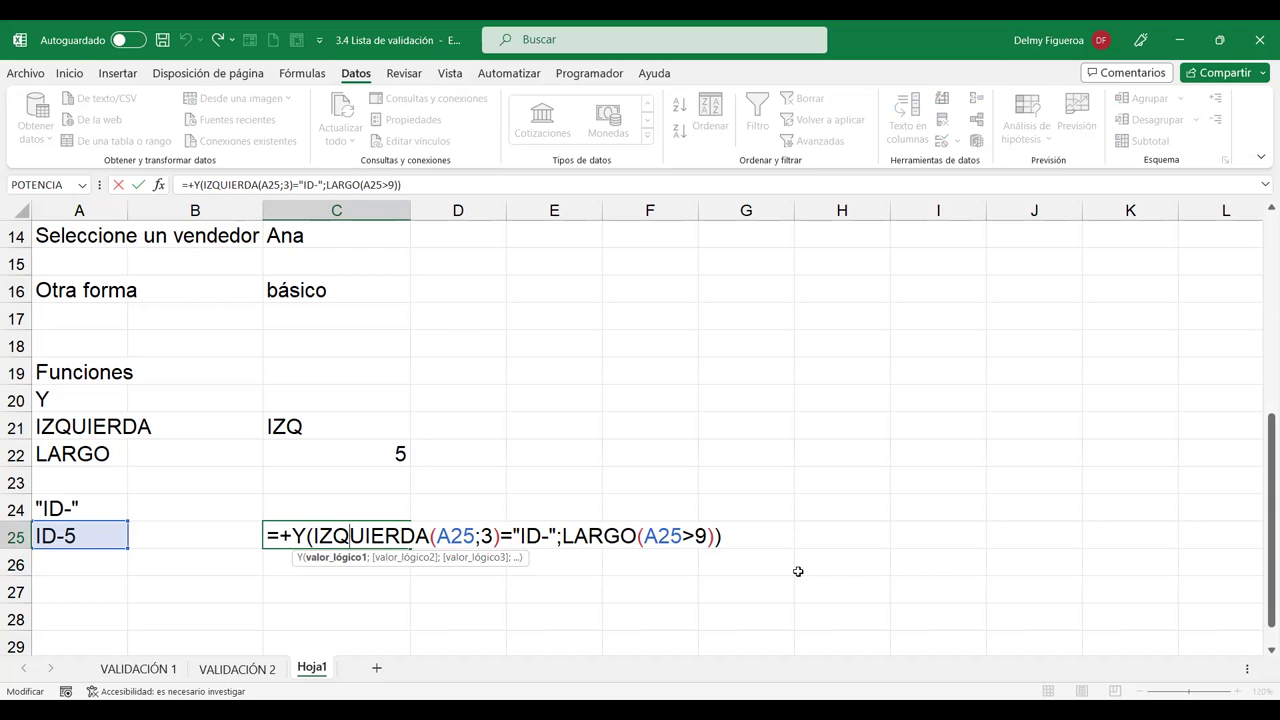
key("Return")
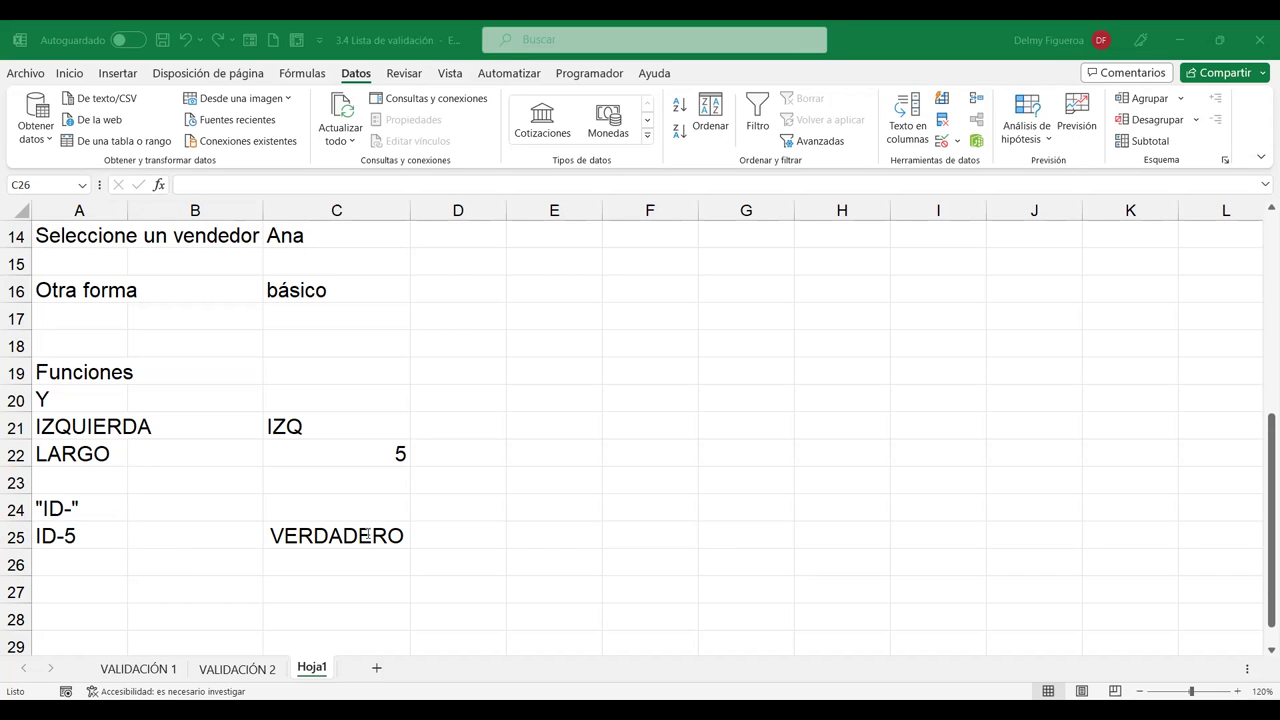
double_click(368, 534)
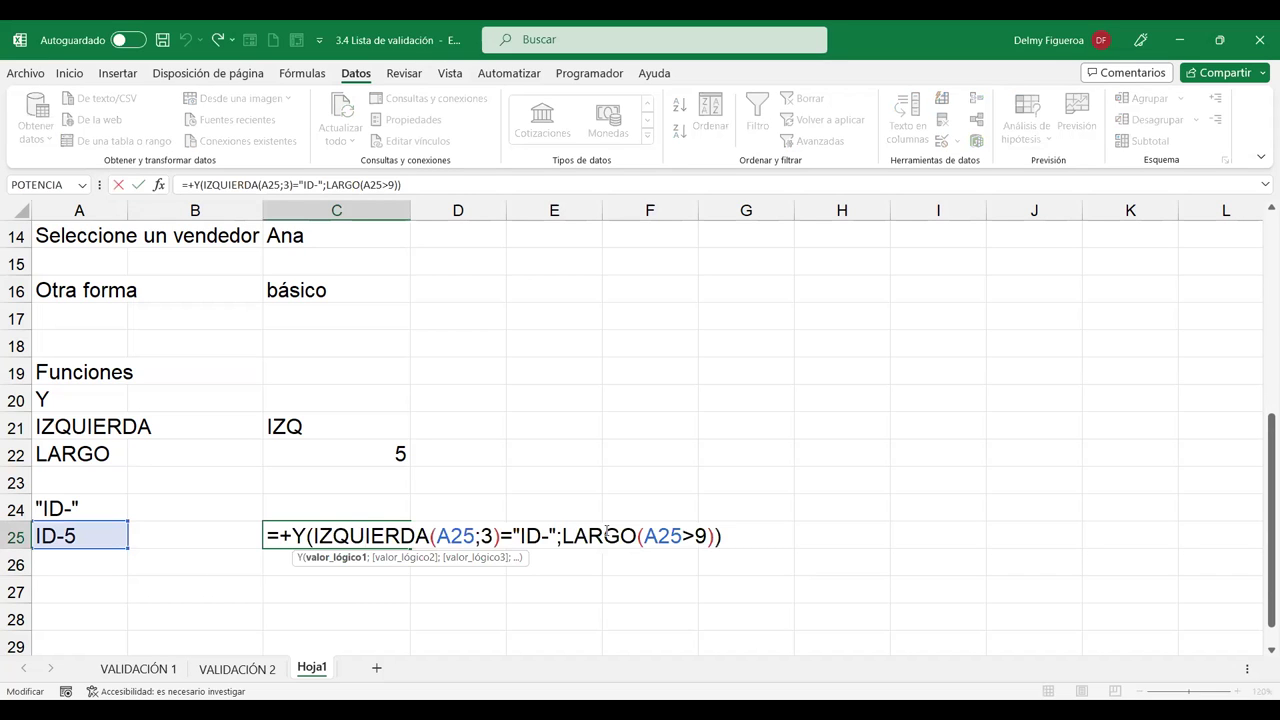
left_click(604, 536)
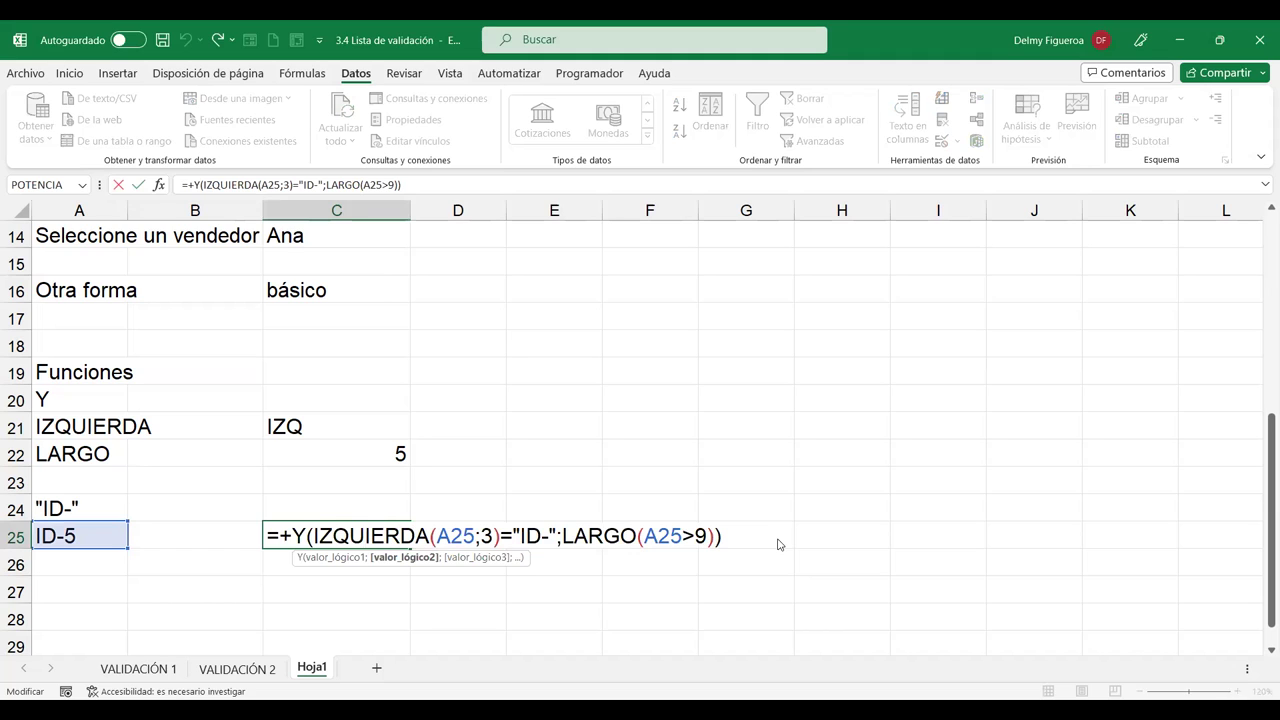
key("Return")
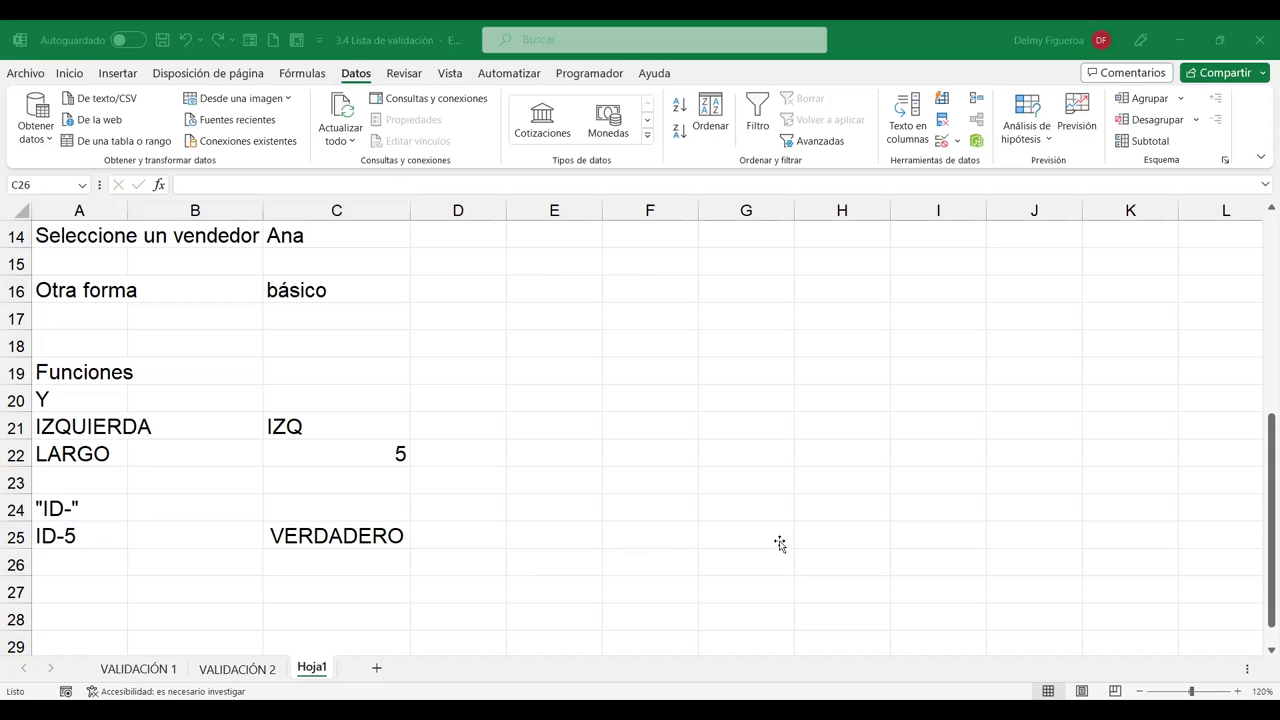
double_click(410, 536)
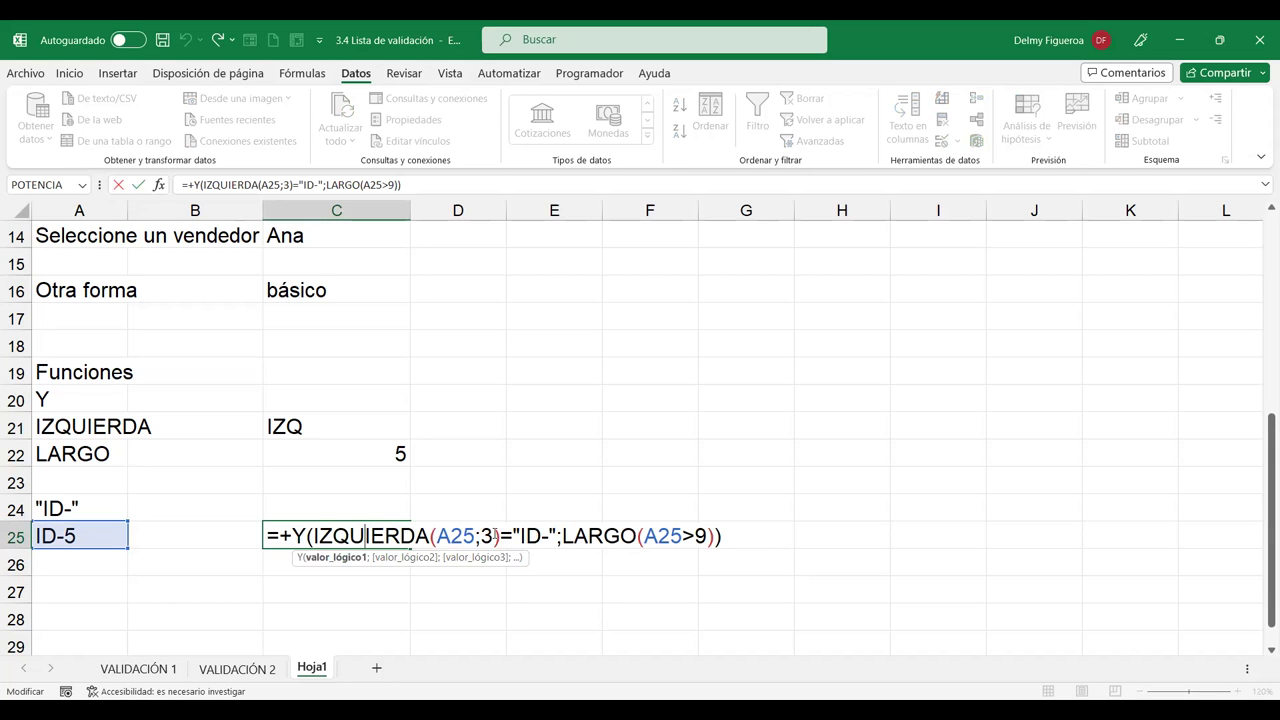
left_click(498, 537)
key("Return")
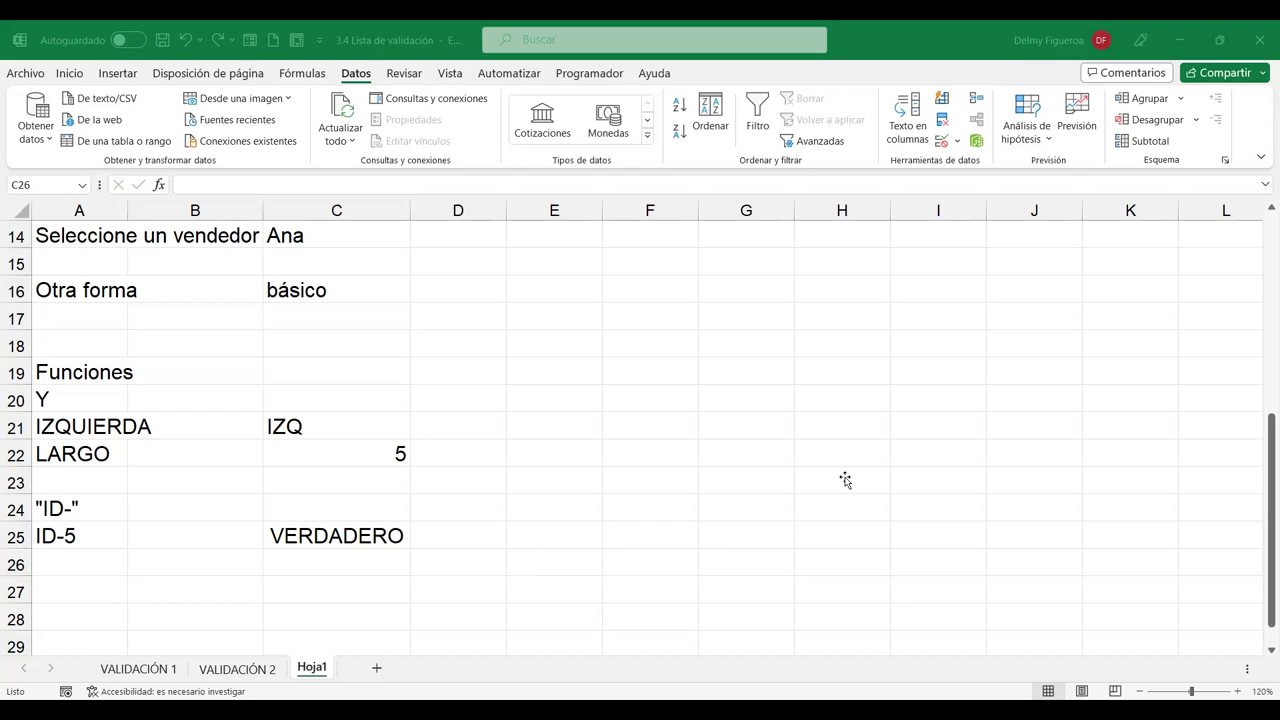
Correct the second condition of the Y formula in C25 to LARGO(A25)>9, closing the LARGO parenthesis right after A25.
double_click(350, 536)
left_click(683, 536)
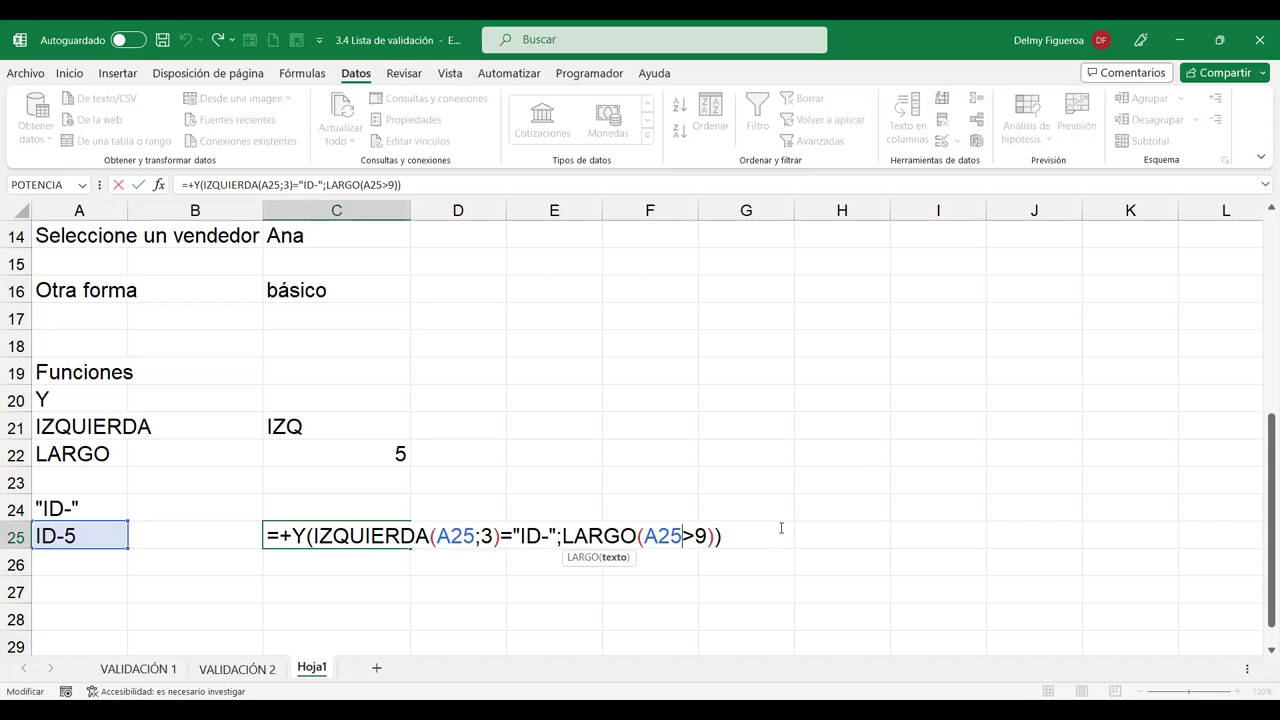
key("End")
key("BackSpace")
key("Left")
key("Left")
key("Left")
type(")")
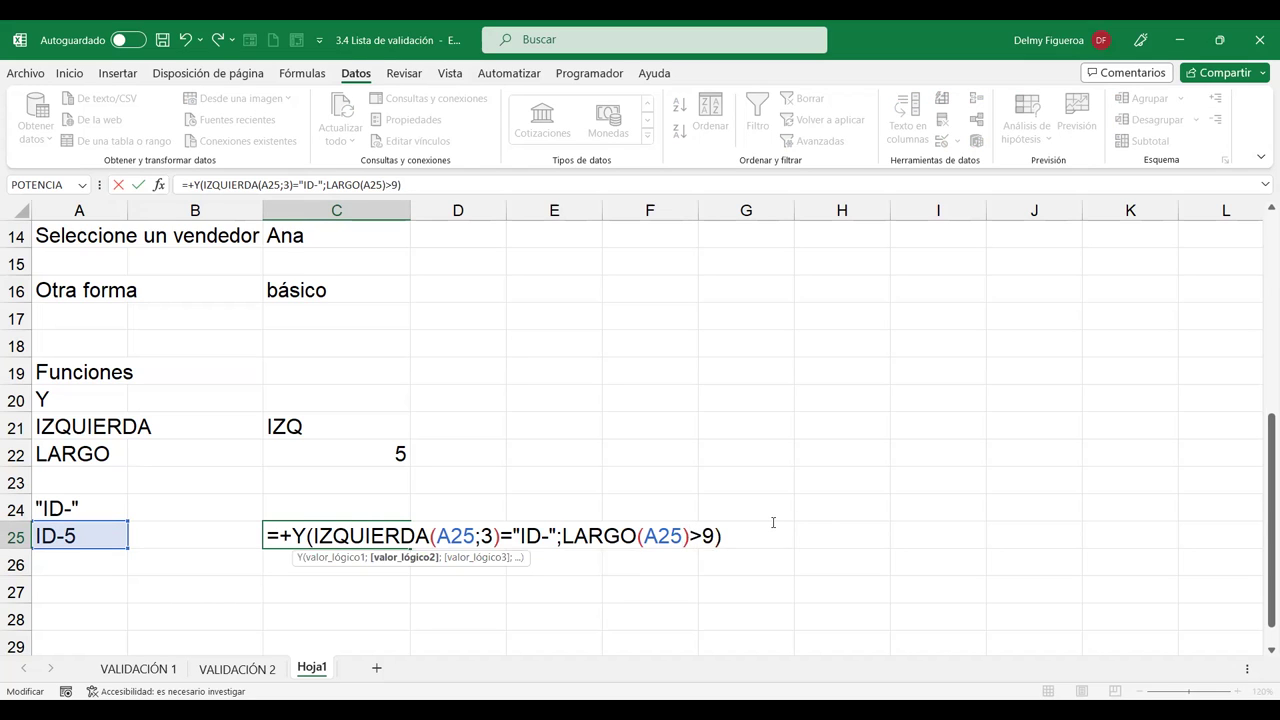
key("Return")
key("Up")
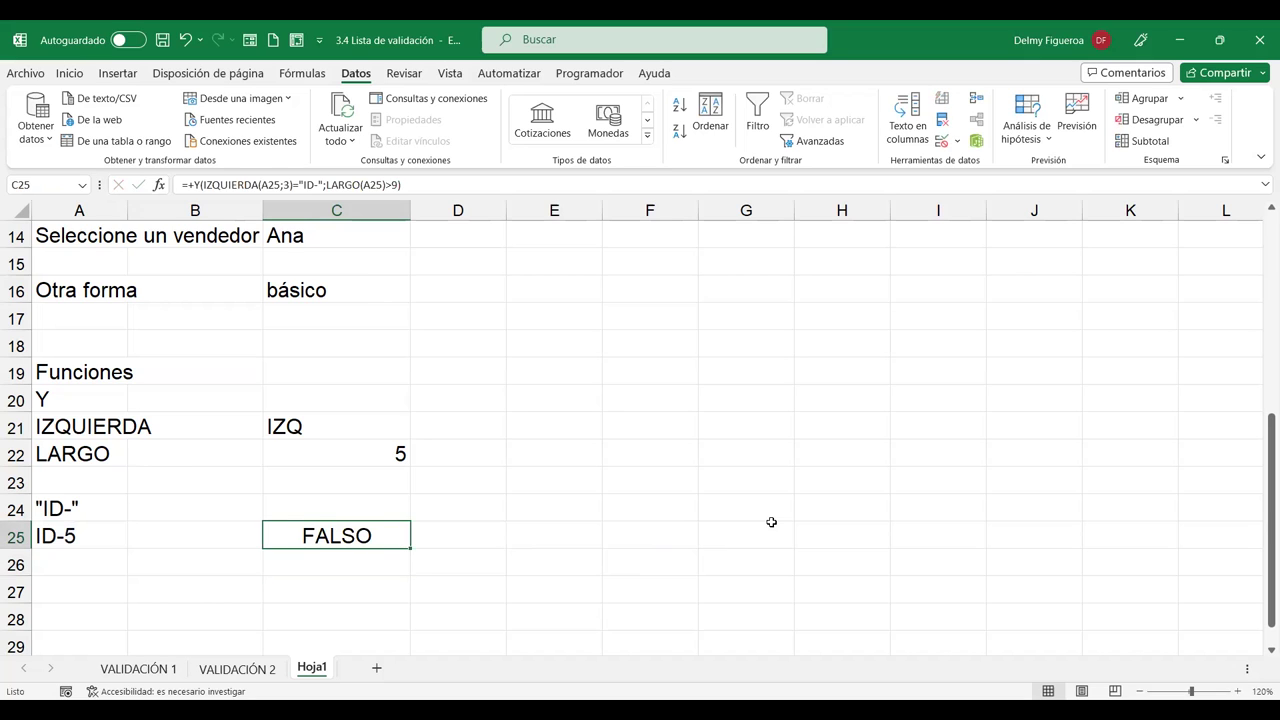
Test the corrected C25 formula by entering ID-456789 in A25.
key("Left")
key("Left")
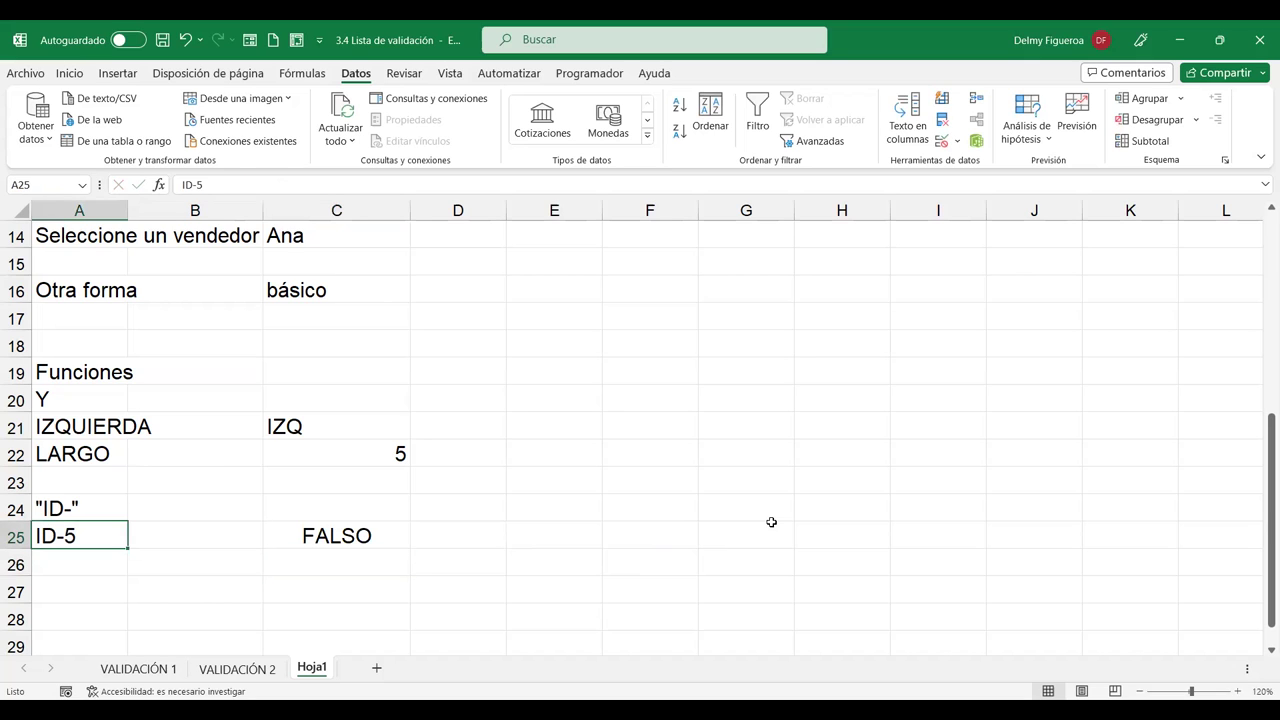
type("id")
key("BackSpace")
key("BackSpace")
type("ID")
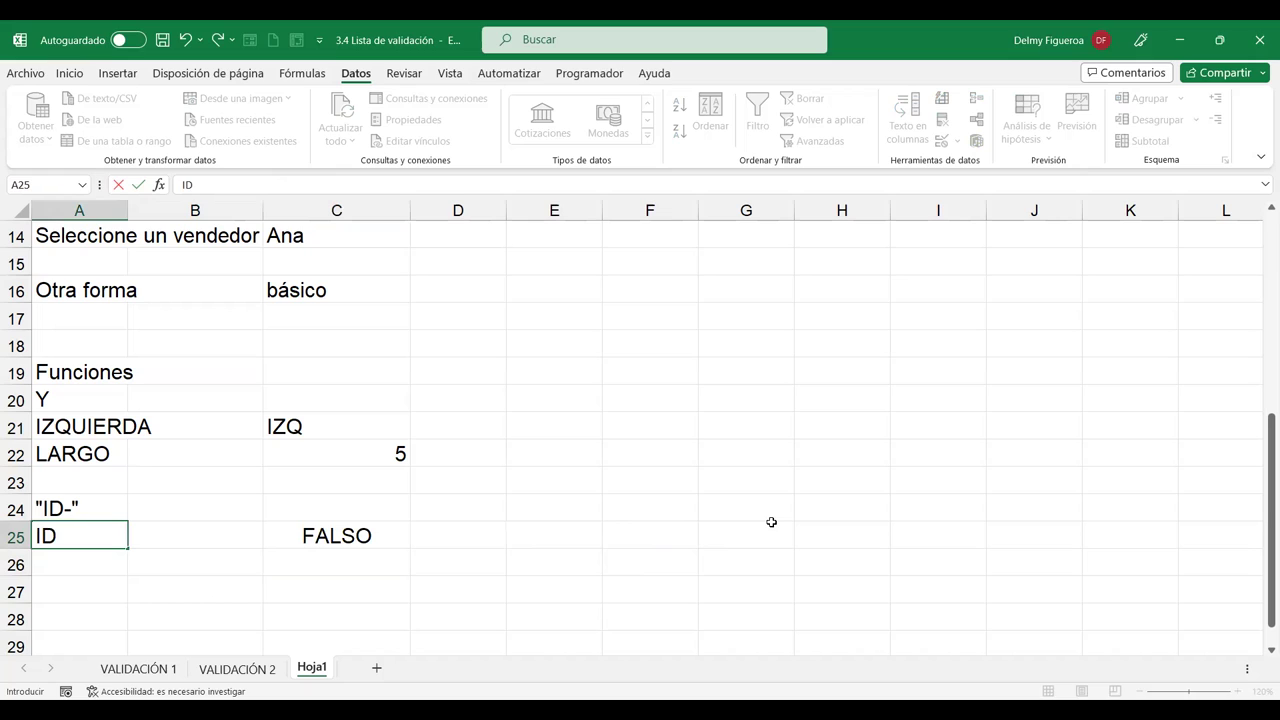
type("-45678")
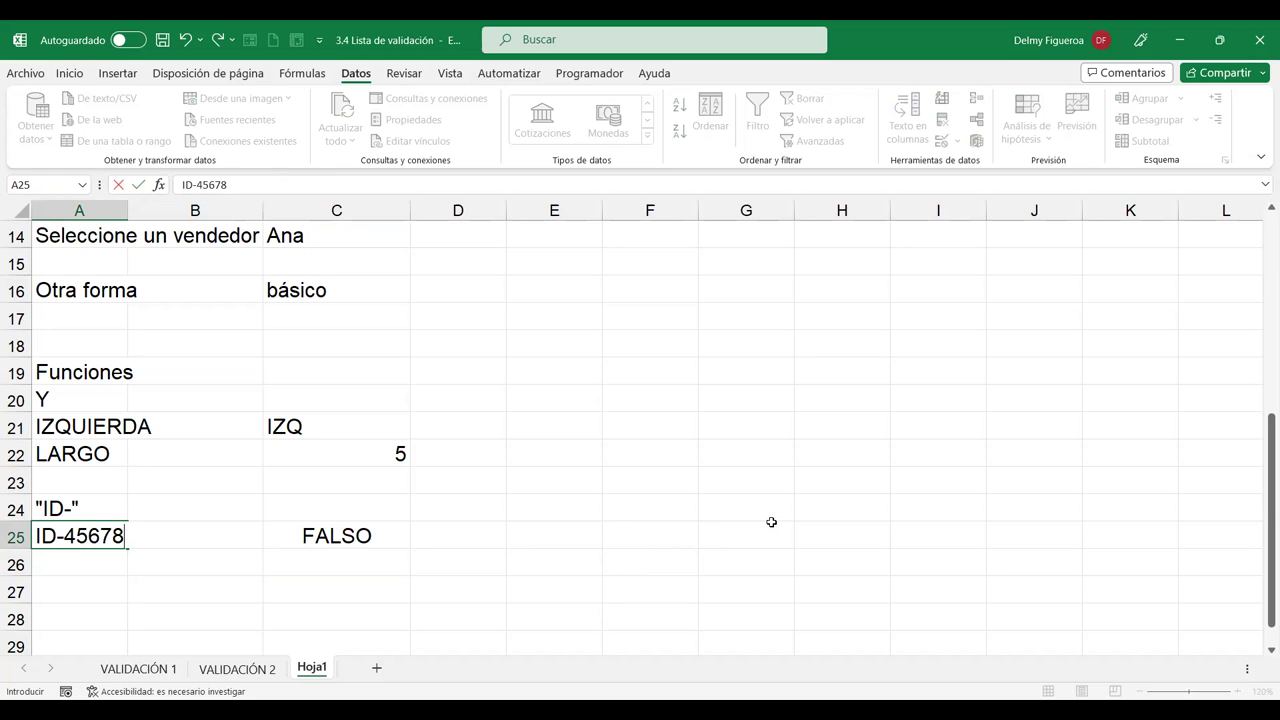
type("9")
key("Return")
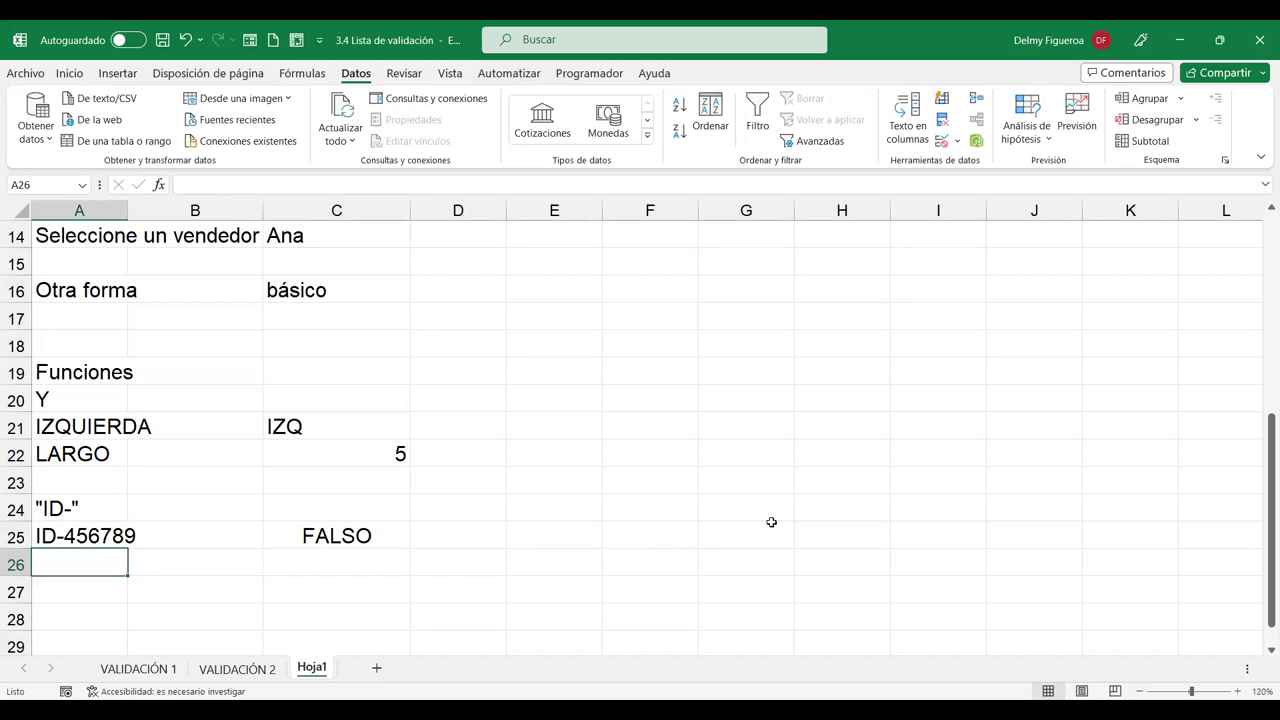
Replace the test value in A25 with ID-4567890 and autofit the width of column A.
key("Up")
type("0")
key("Return")
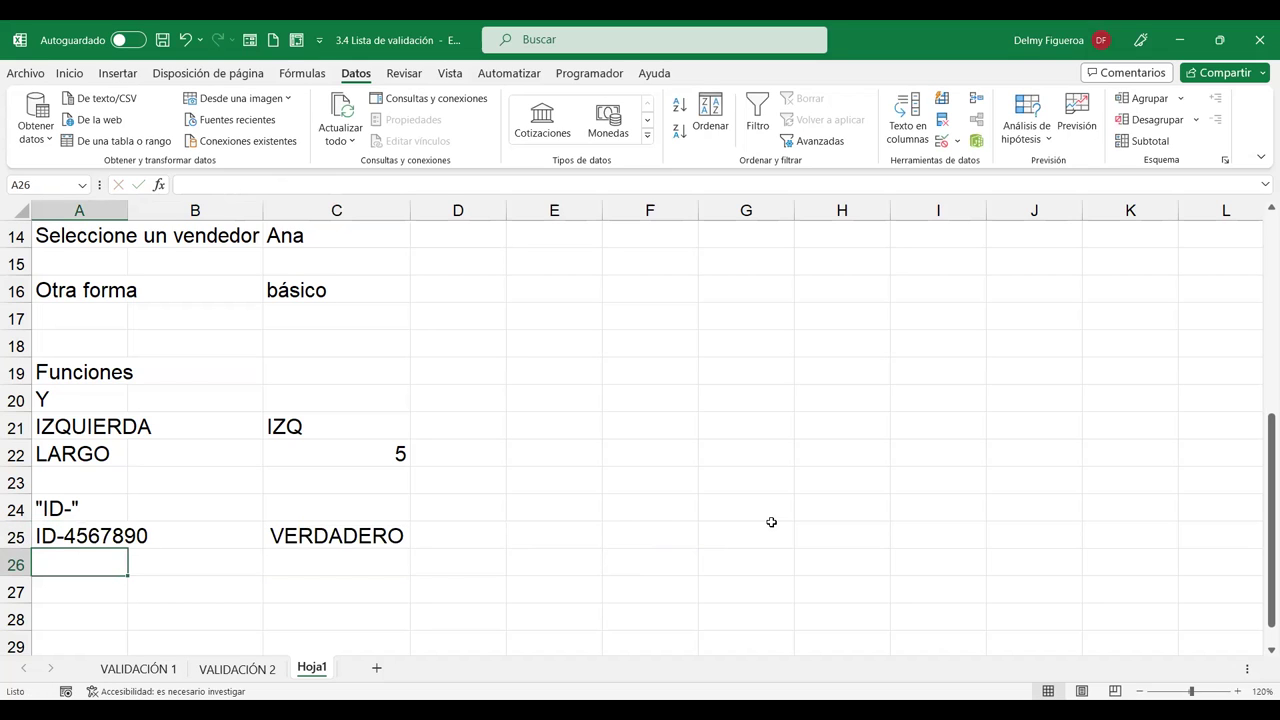
double_click(121, 209)
left_click_drag(612, 213, 165, 268)
left_click(347, 541)
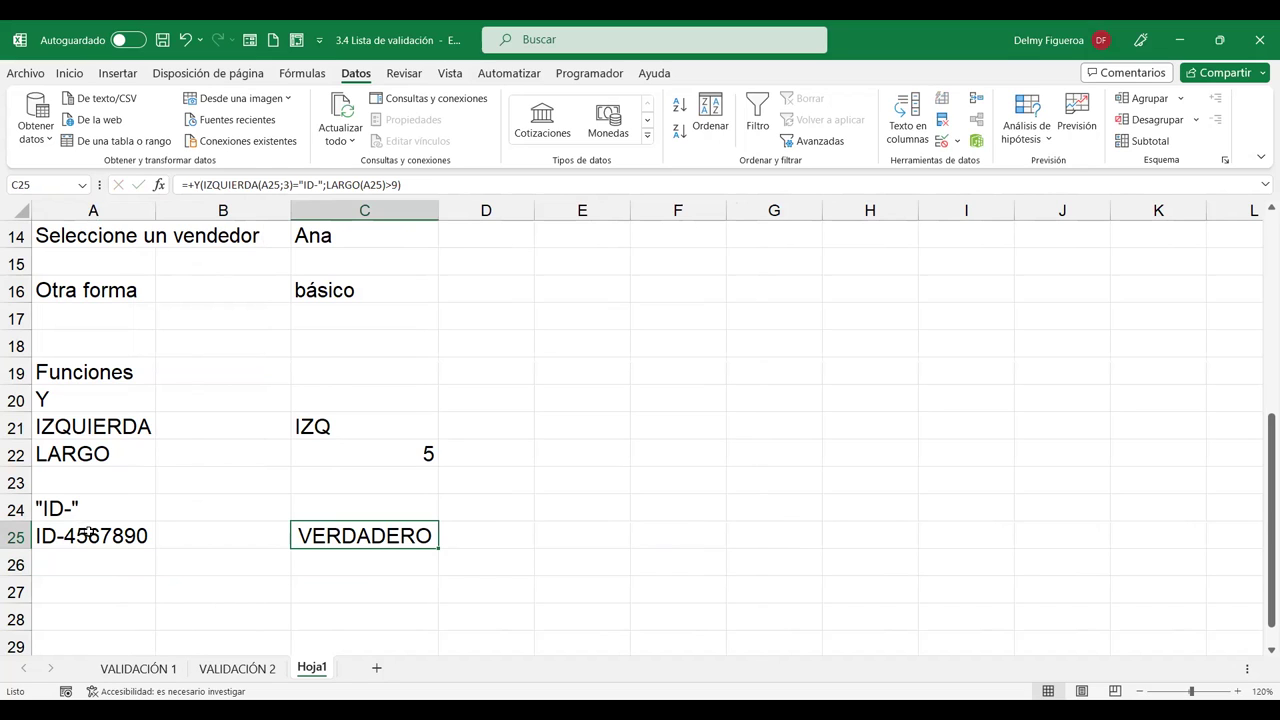
Test the C25 formula with values lacking the ID- prefix by entering 4 and then 12345678 in A25.
left_click(90, 533)
type("4")
key("Tab")
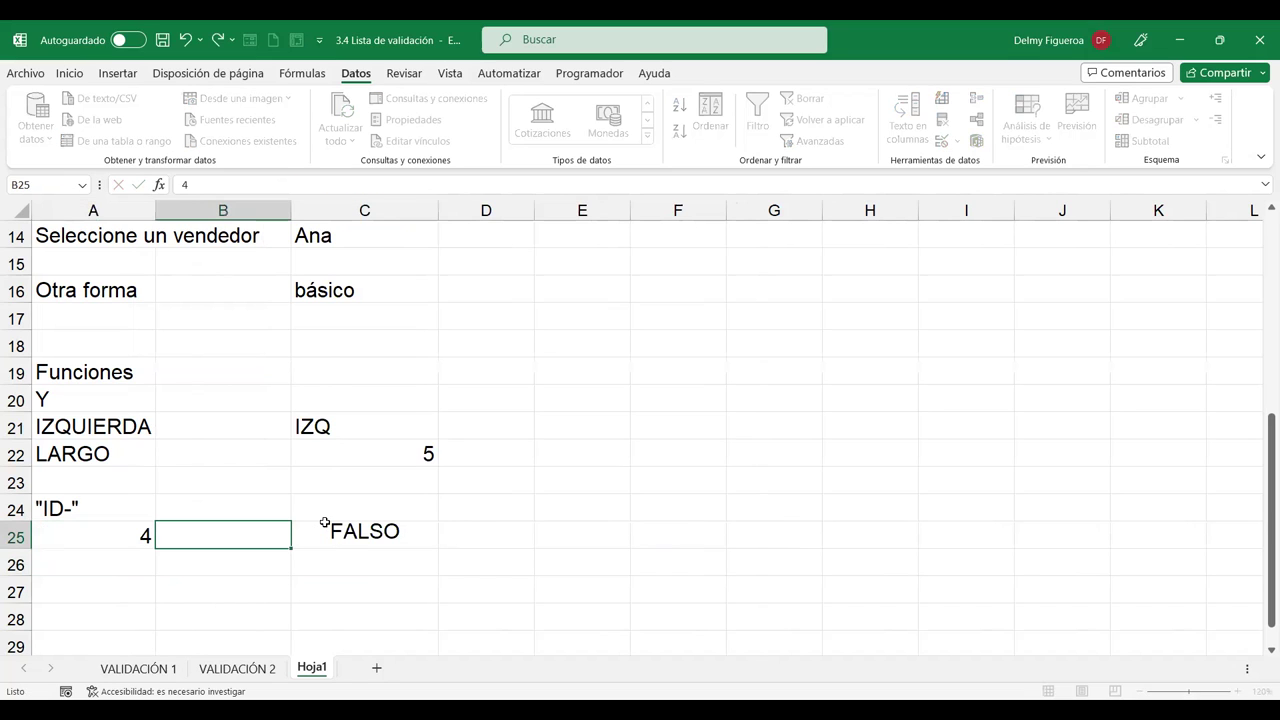
key("Left")
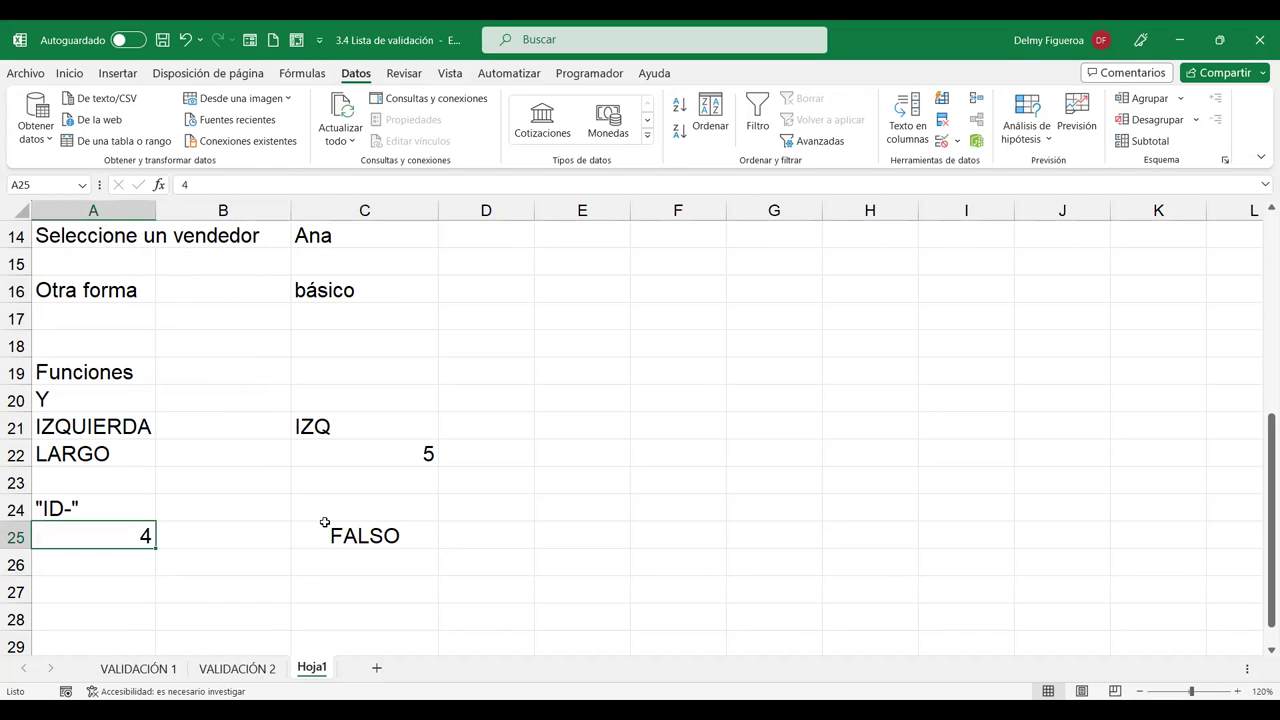
type("123456")
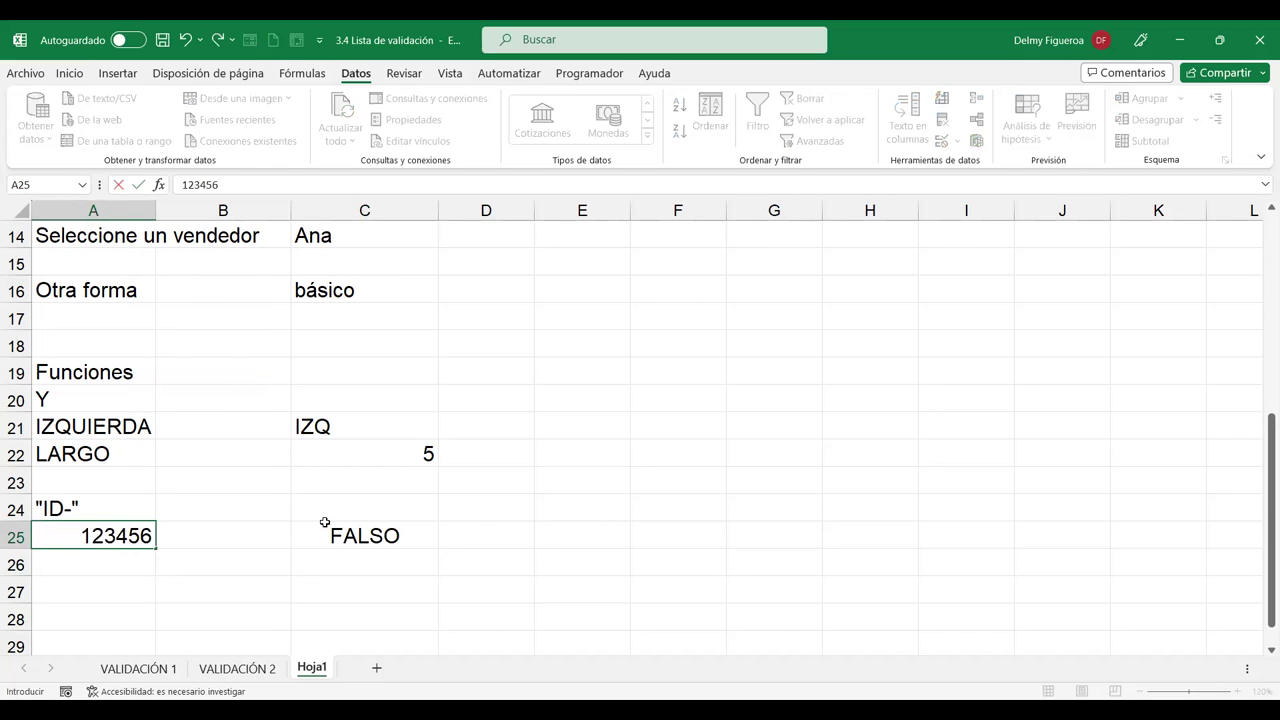
type("78")
key("Return")
key("Up")
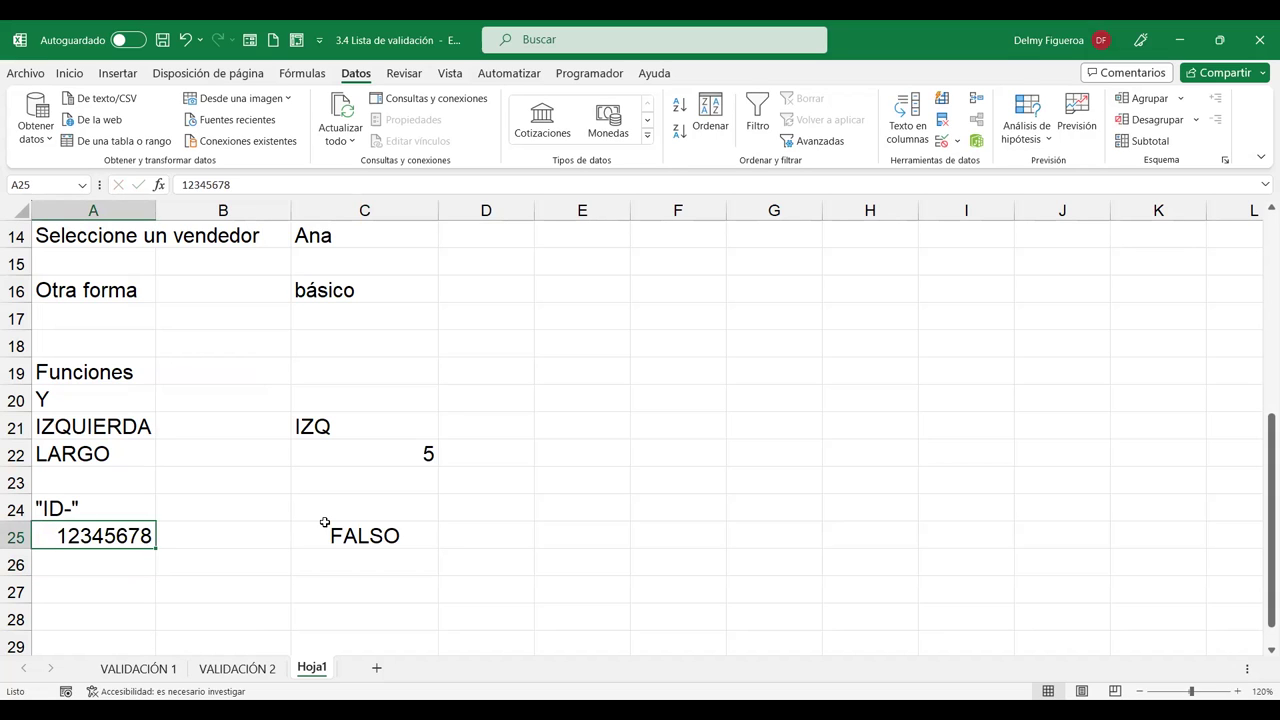
Test the C25 formula by entering ID-45678 in A25 and then extending it to ID-4567890.
type("ID-")
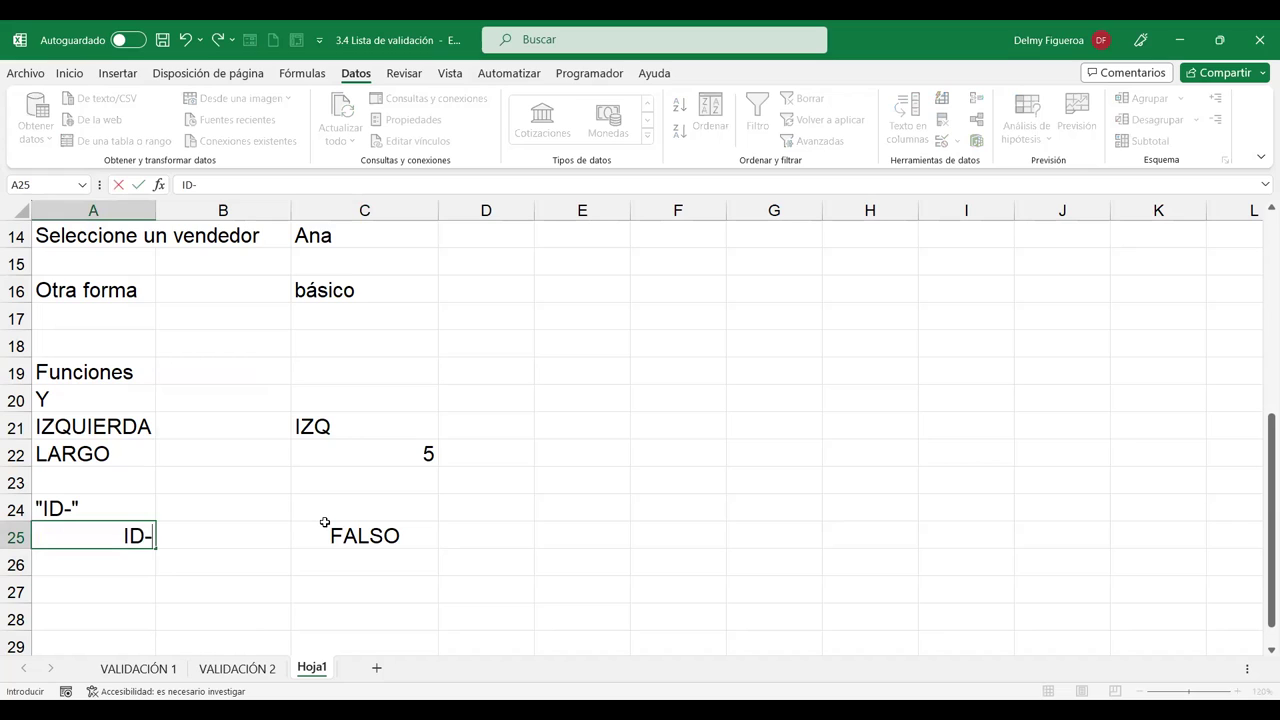
type("1")
key("BackSpace")
type("45678")
key("Return")
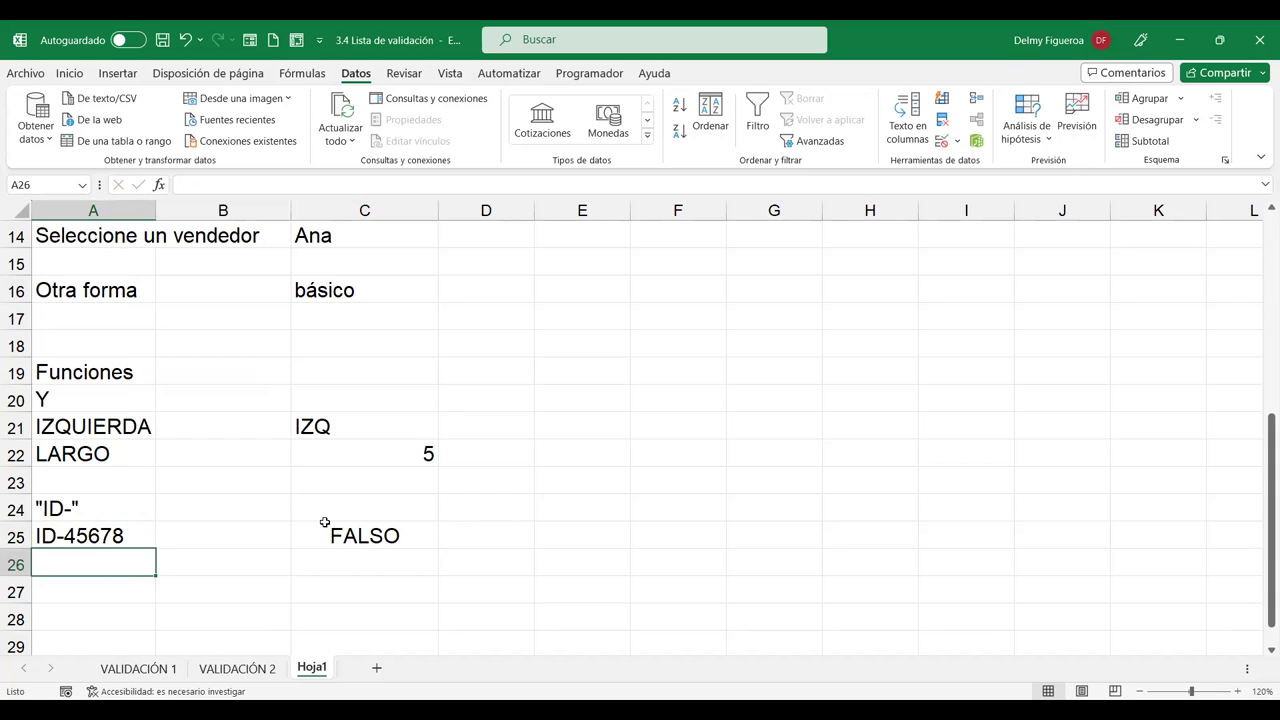
key("Up")
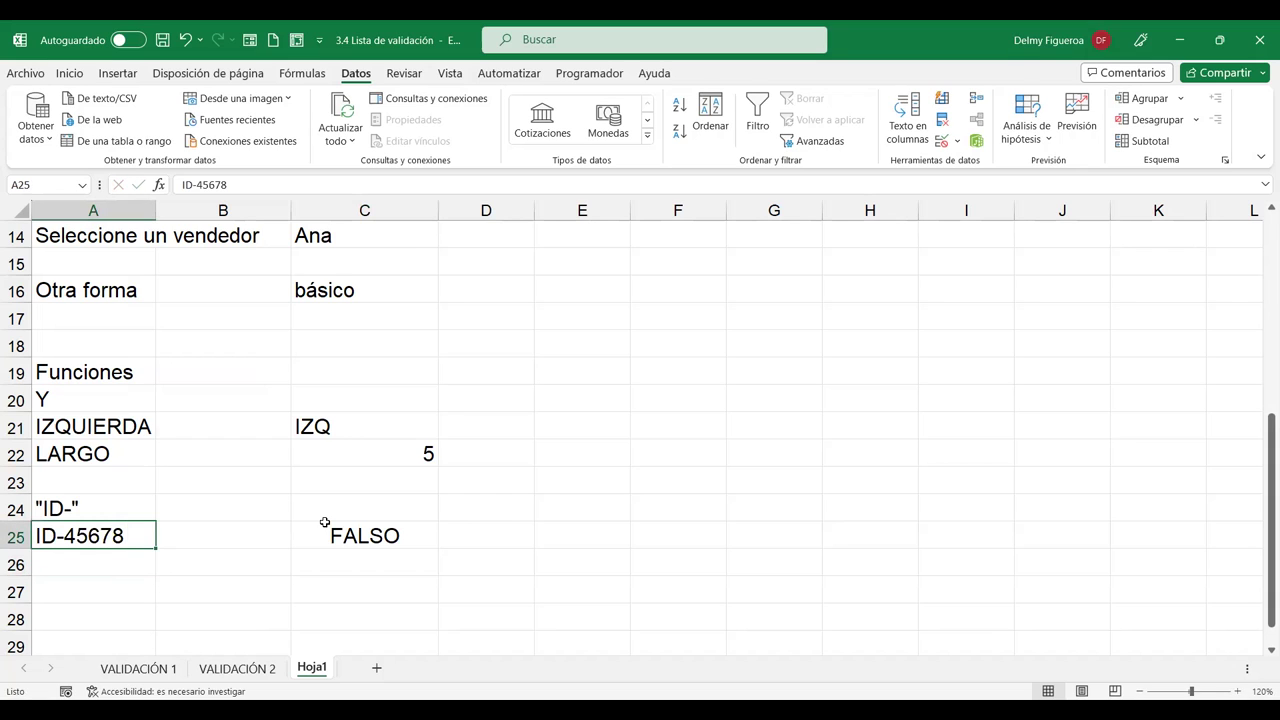
key("F2")
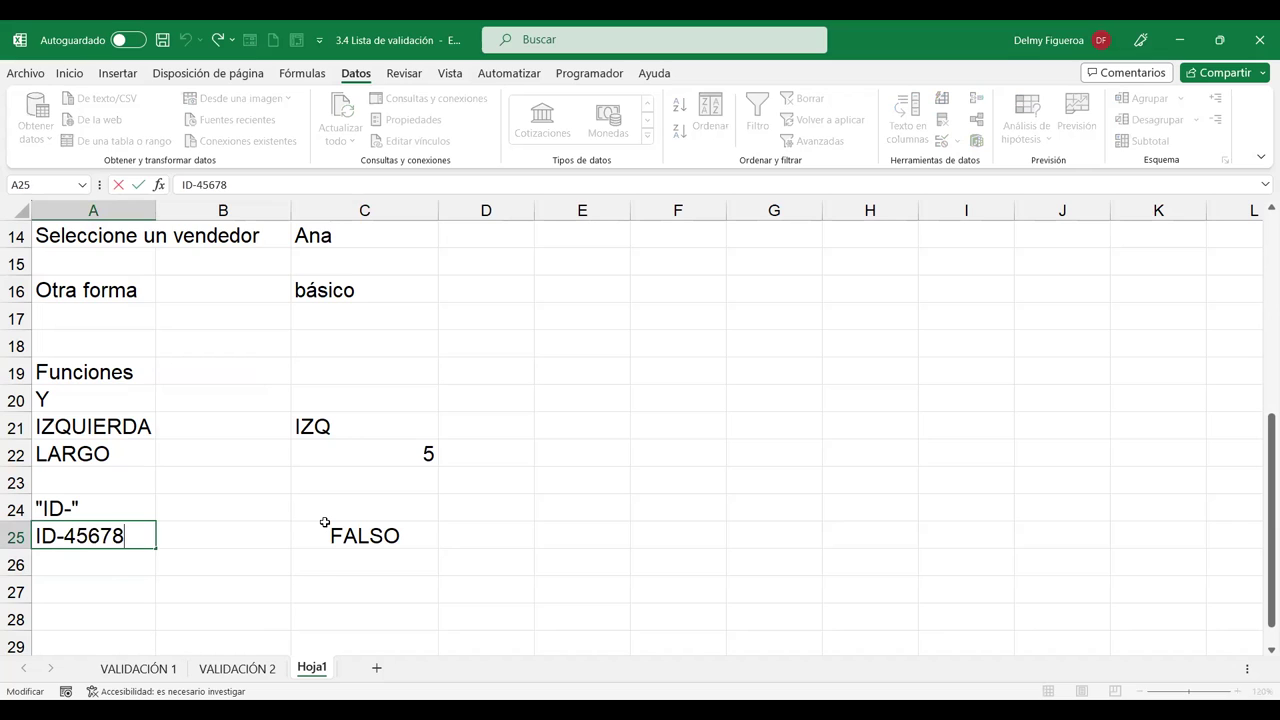
type("90")
key("Return")
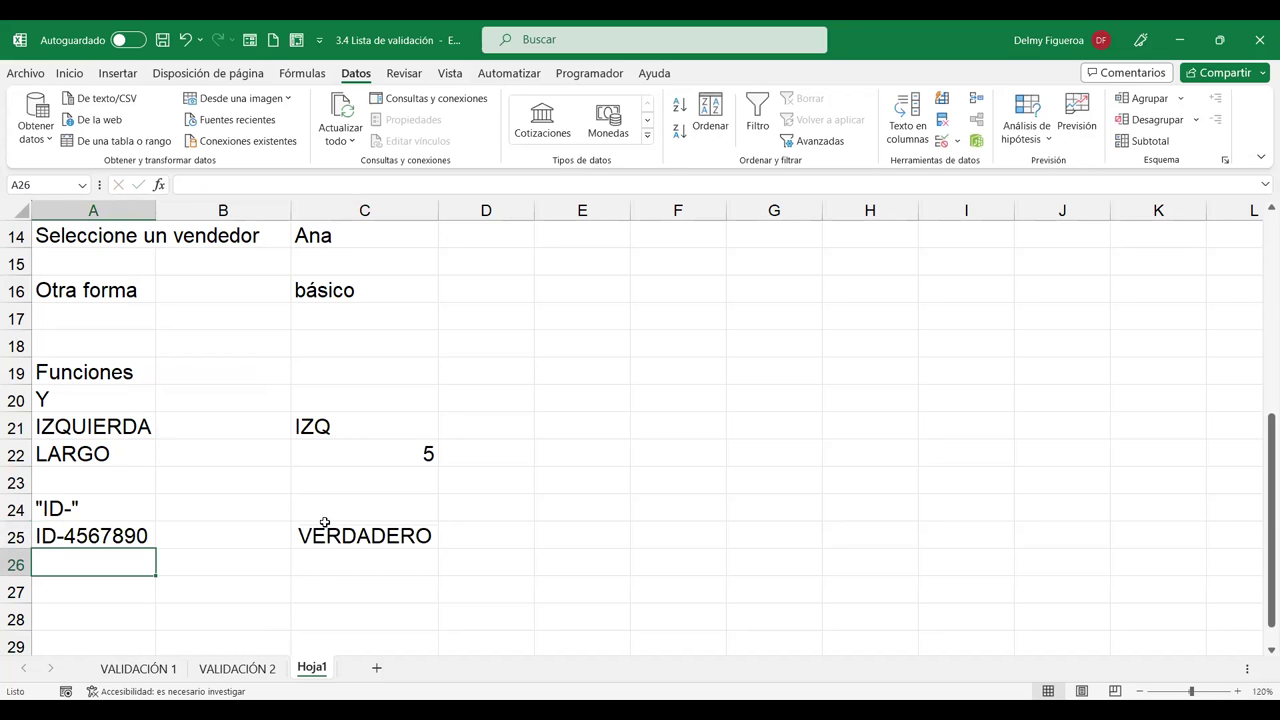
key("Up")
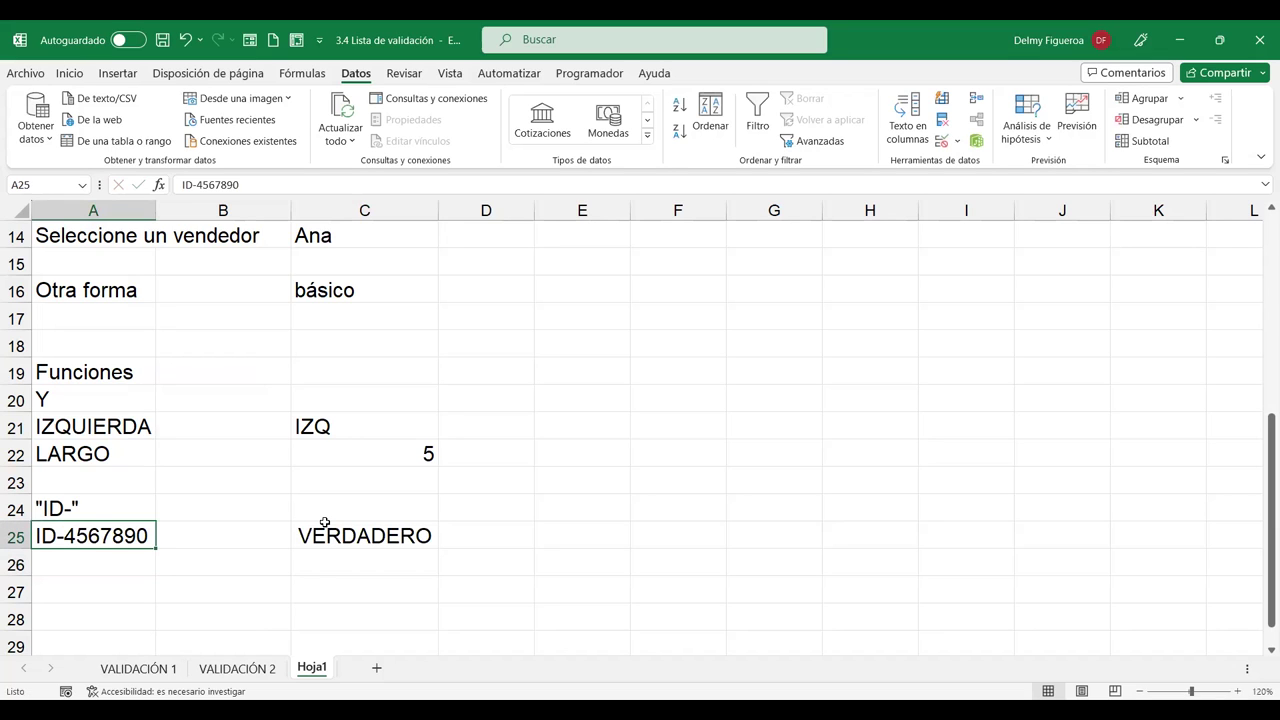
Review the Y formula in C25 and copy its full text, leaving the cell's formula as it is.
left_click(357, 530)
double_click(357, 530)
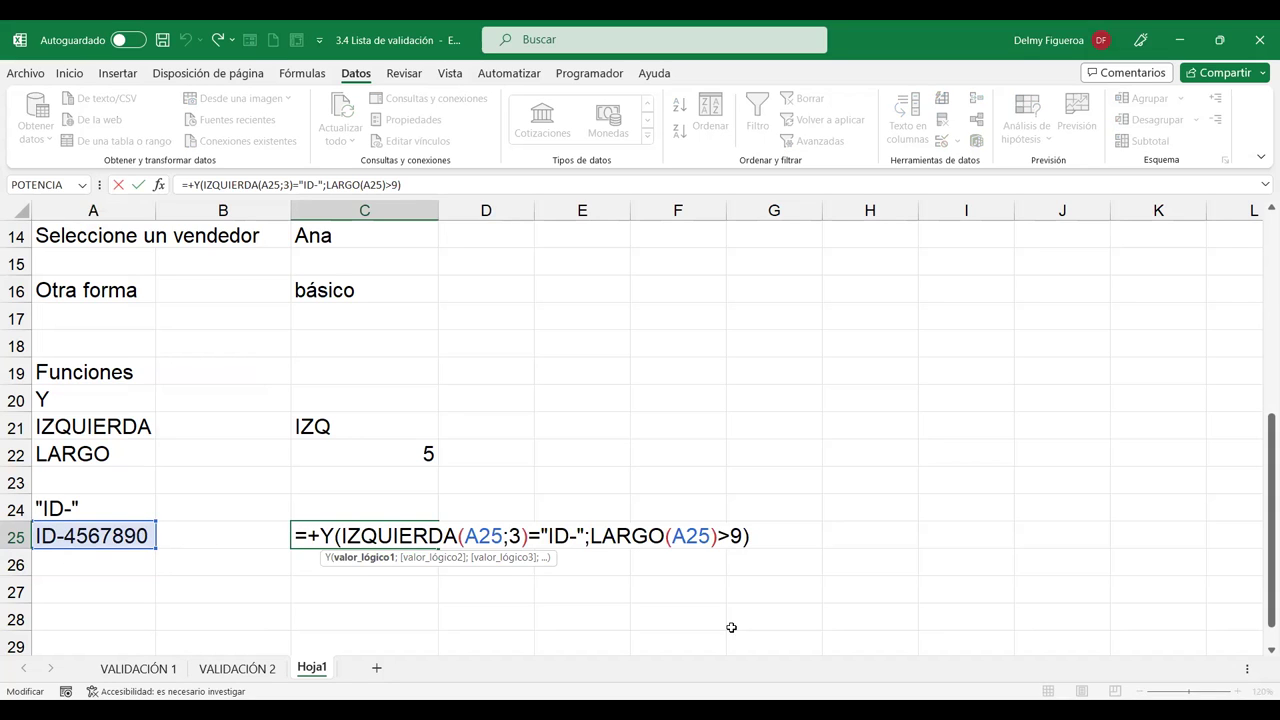
key("Return")
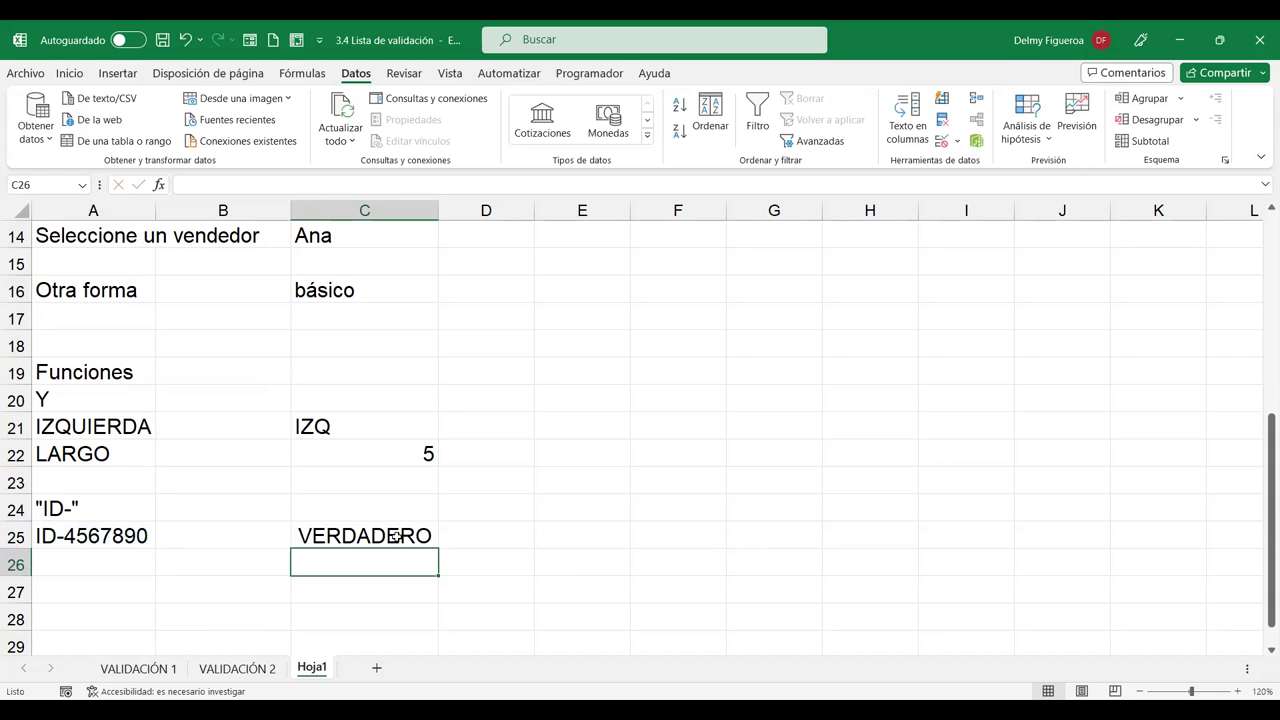
left_click(388, 536)
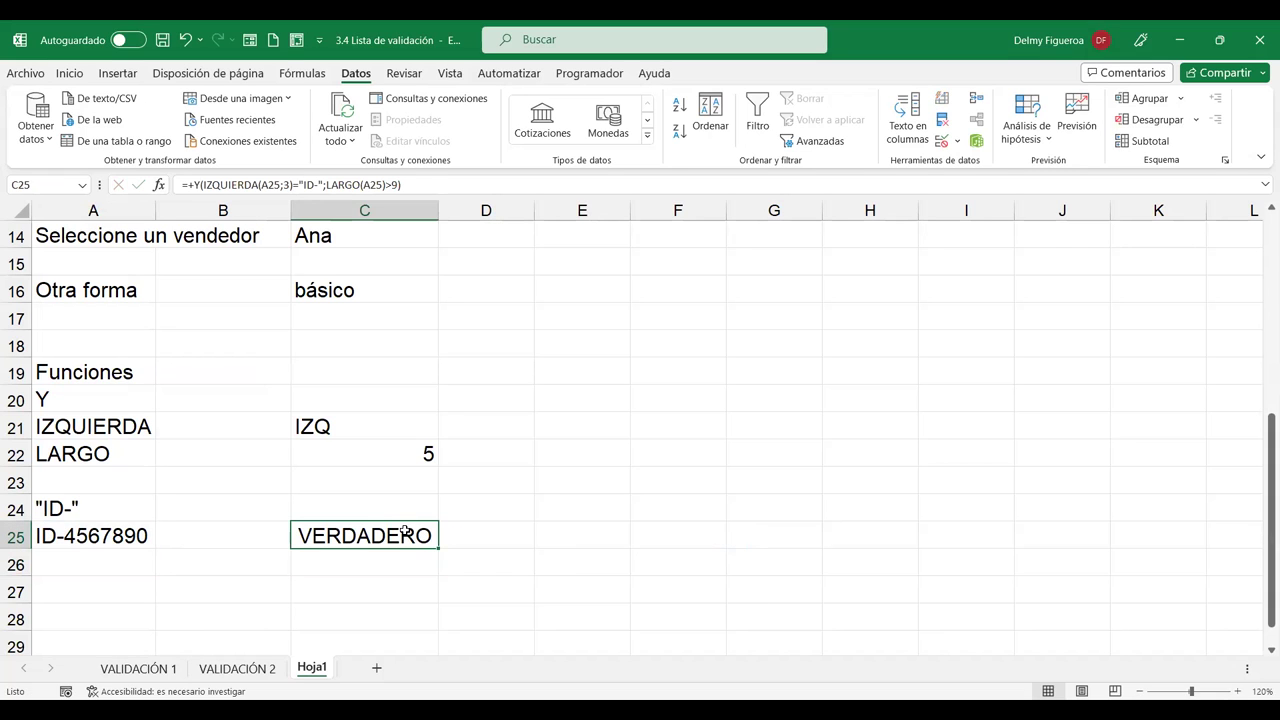
key("F2")
left_click_drag(744, 536, 268, 535)
key("ctrl+c")
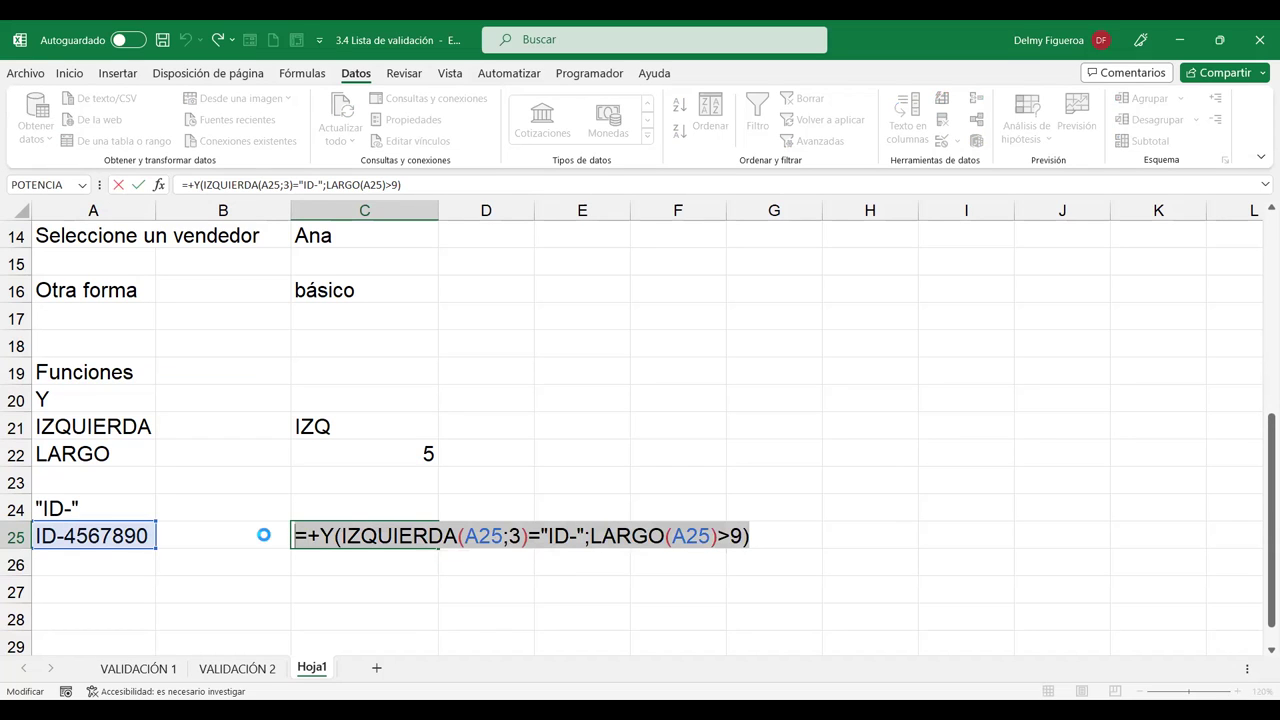
key("Return")
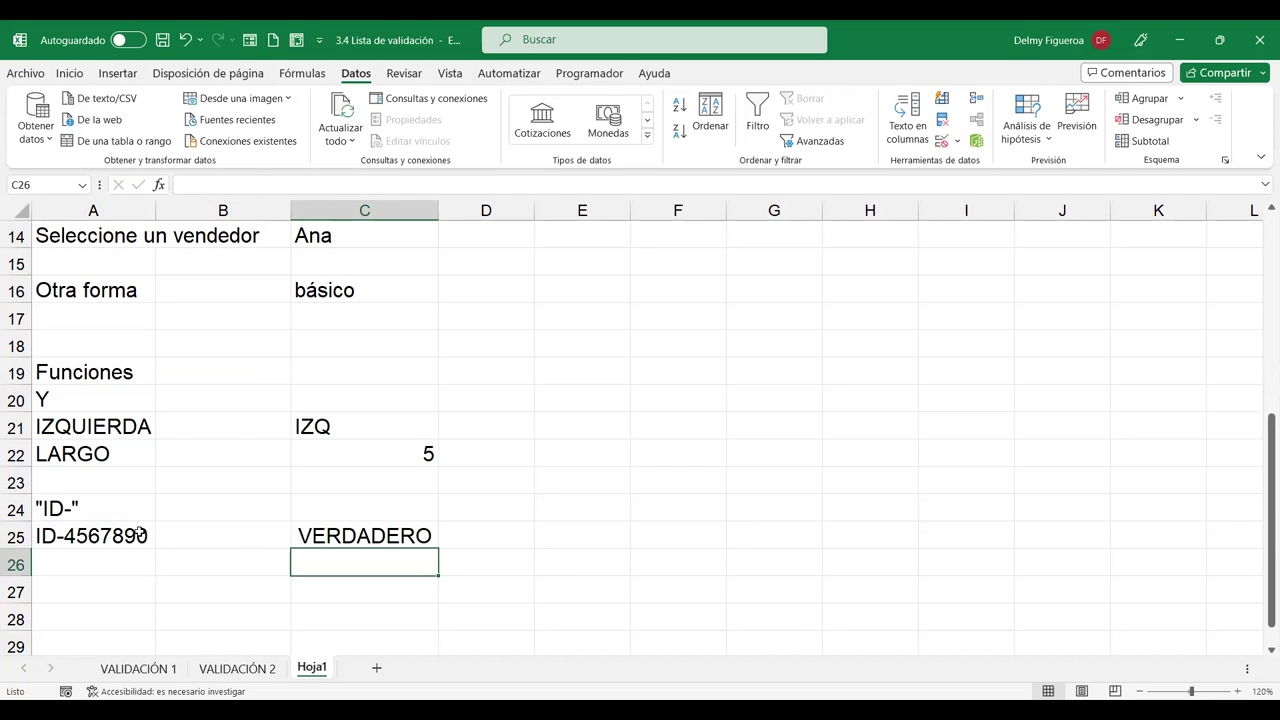
Clear A25 and give it a Personalizada data validation rule with the copied formula, edited to =Y(IZQUIERDA(A25;3)="ID-";LARGO(A25)>9).
left_click(138, 537)
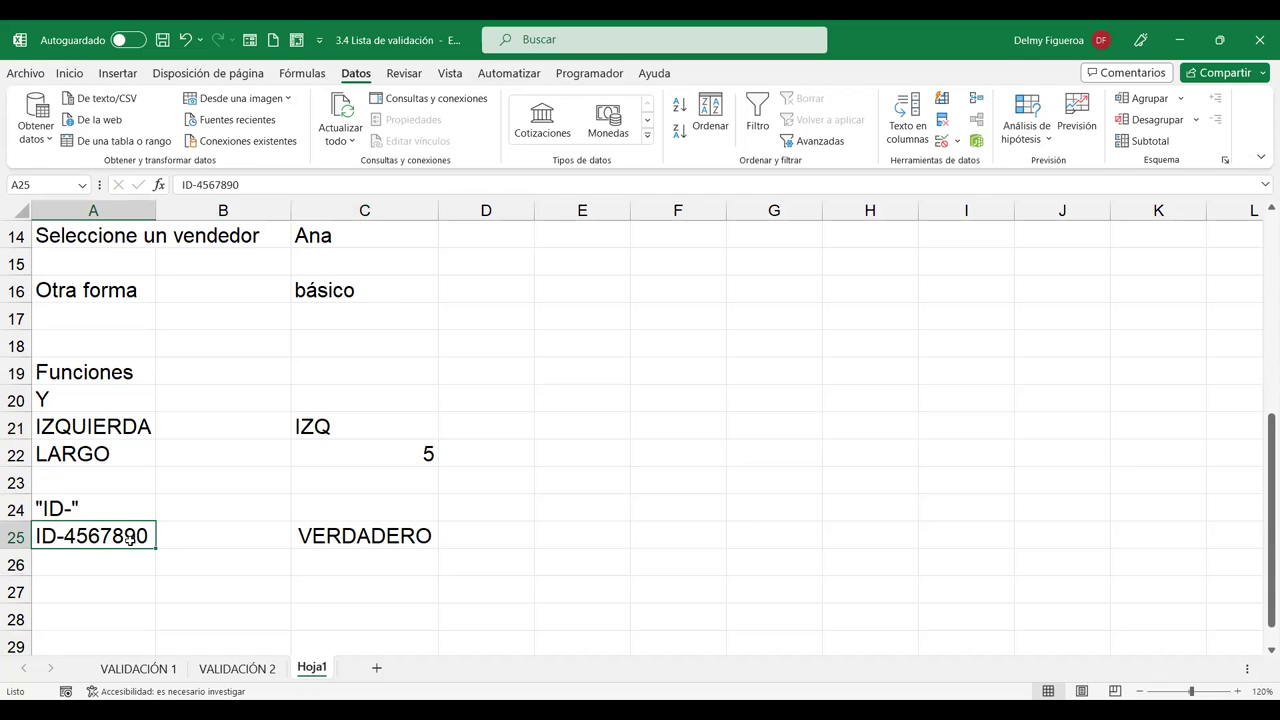
key("Delete")
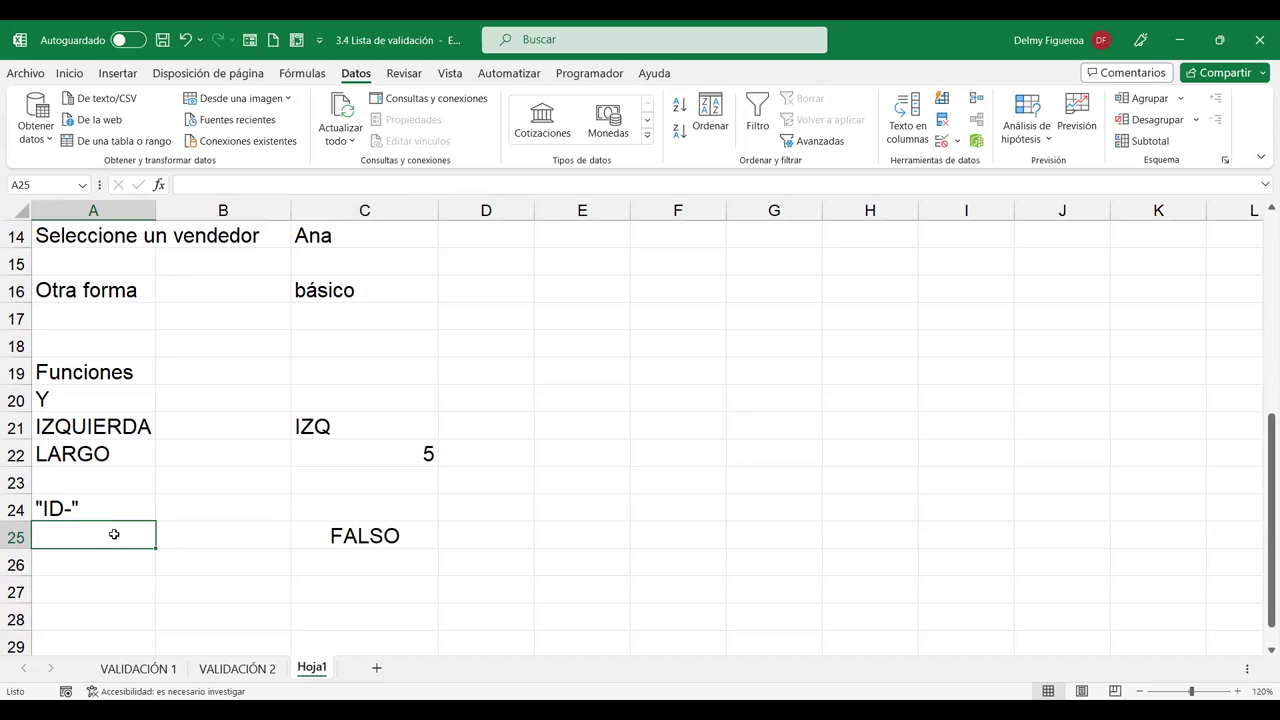
left_click(940, 146)
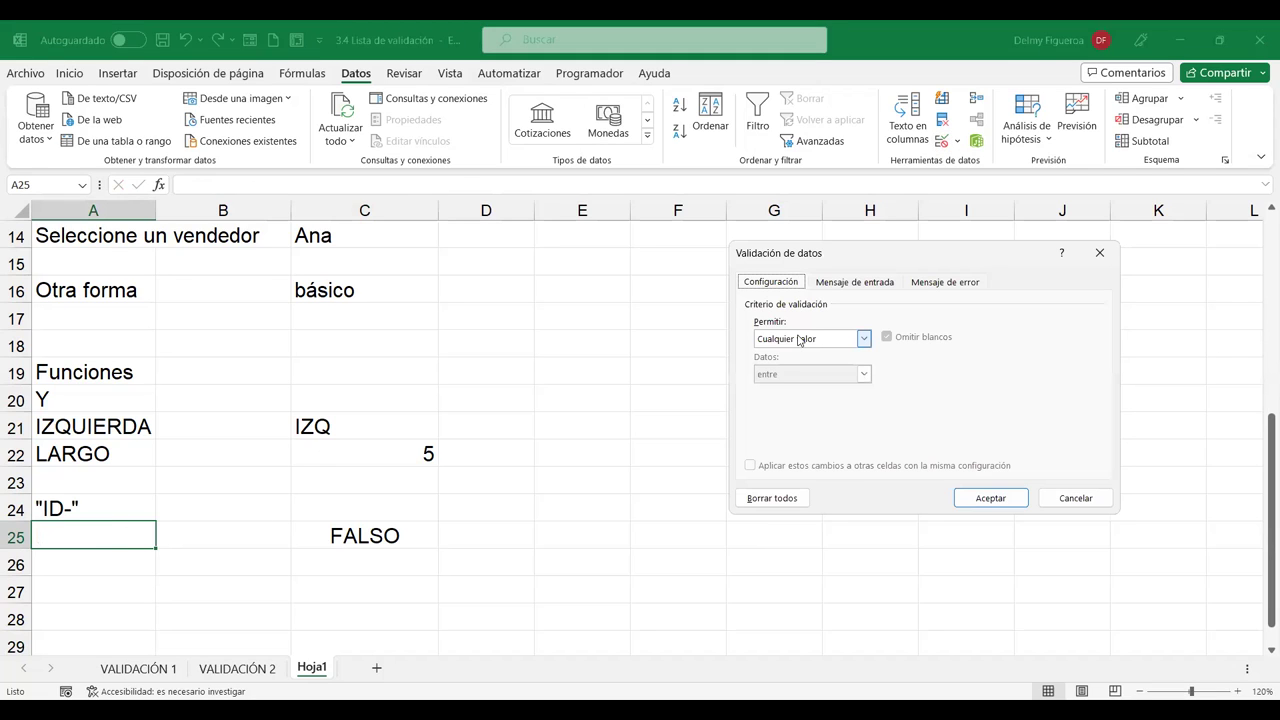
left_click(798, 340)
left_click(798, 434)
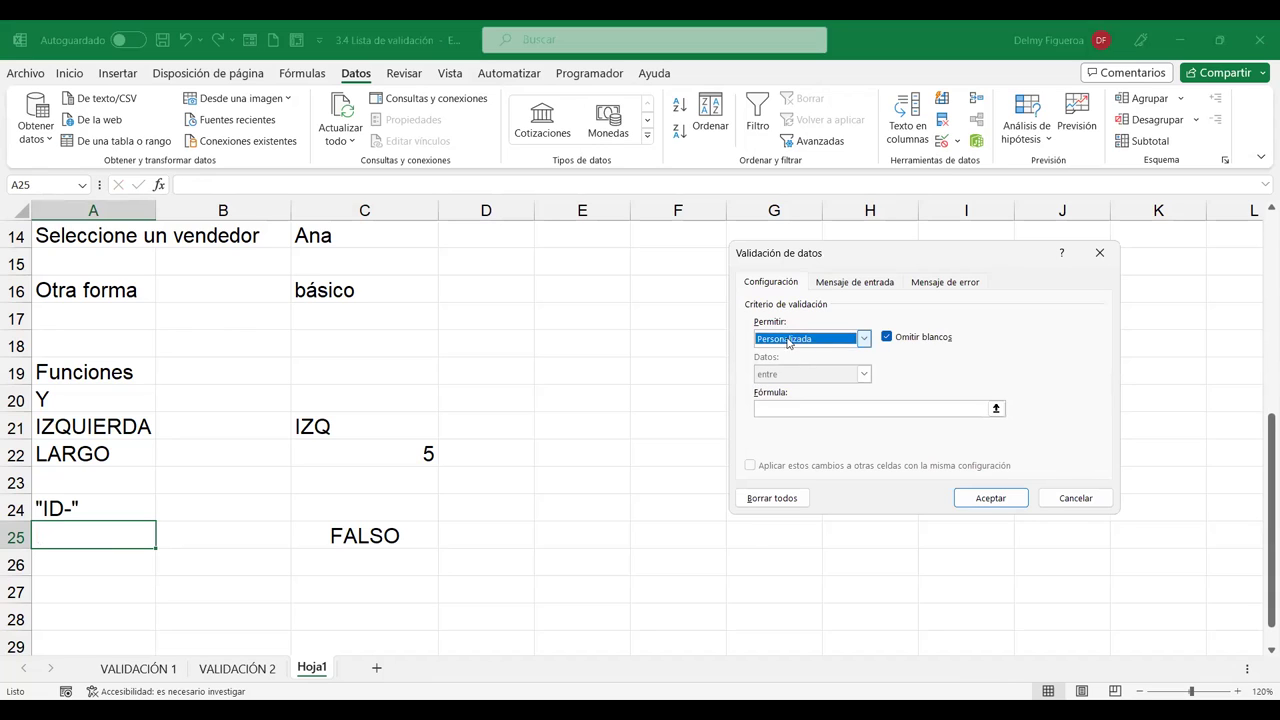
left_click(805, 409)
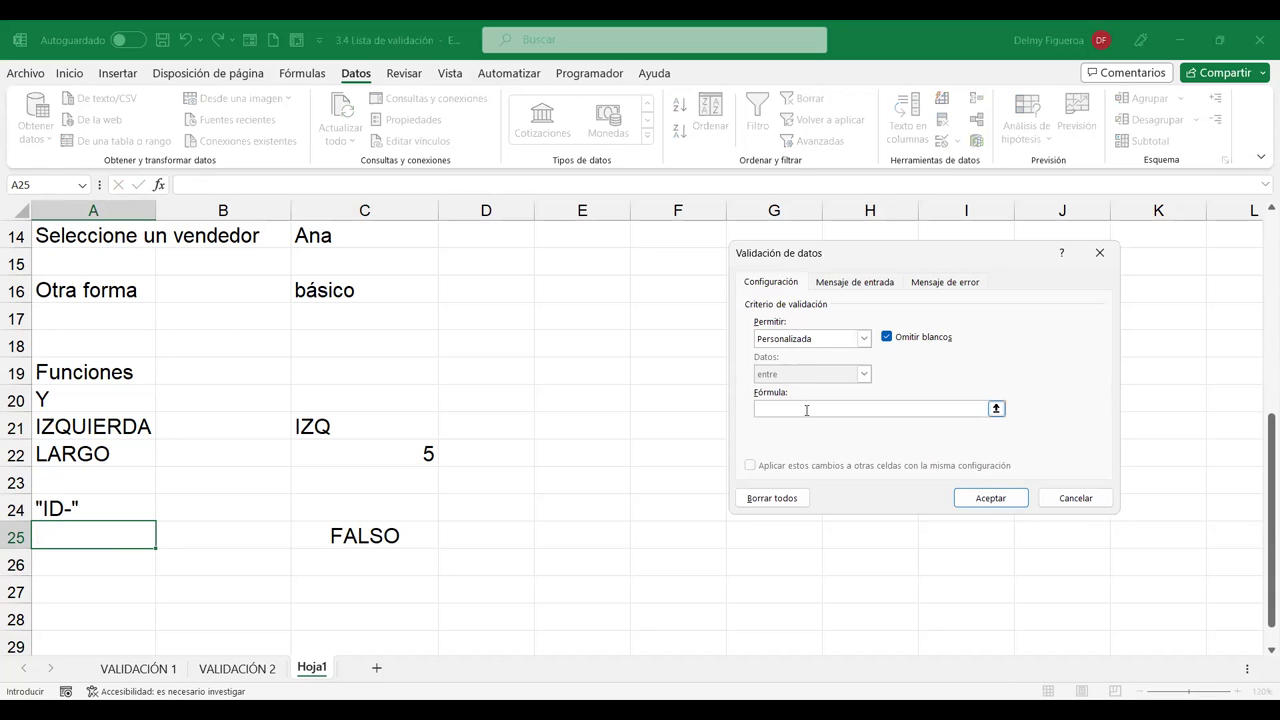
key("ctrl+v")
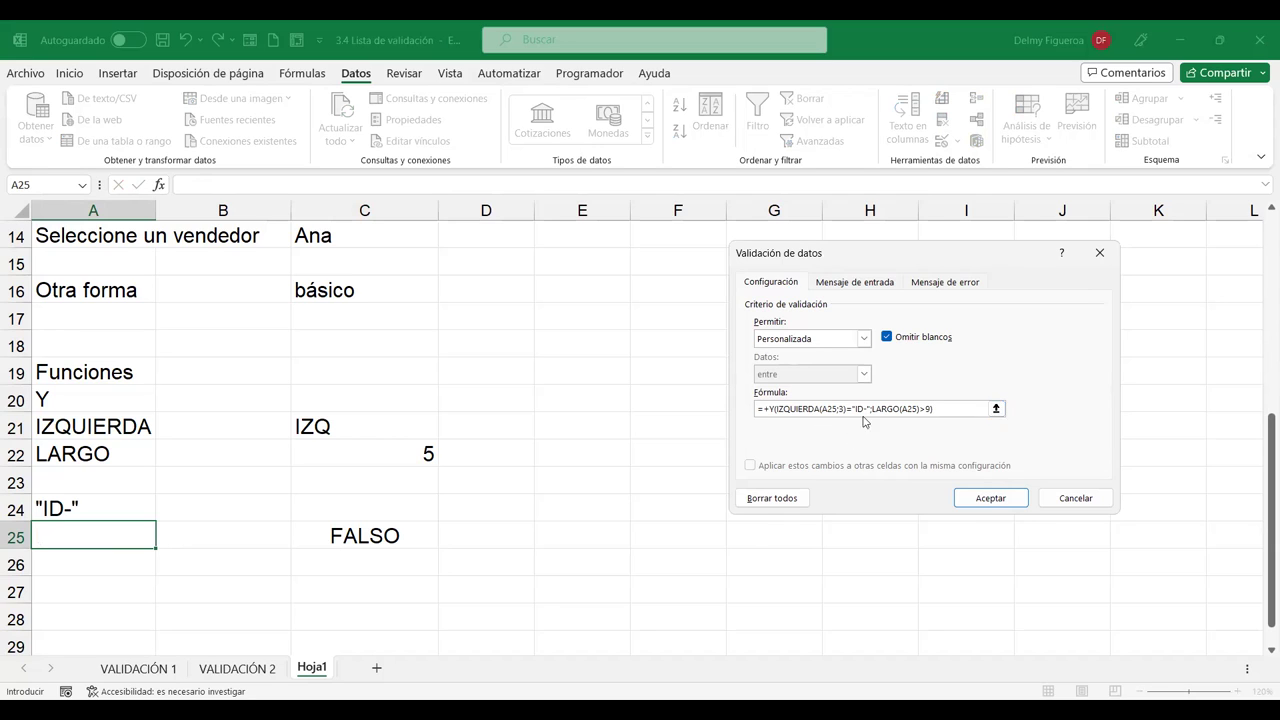
left_click(767, 408)
key("BackSpace")
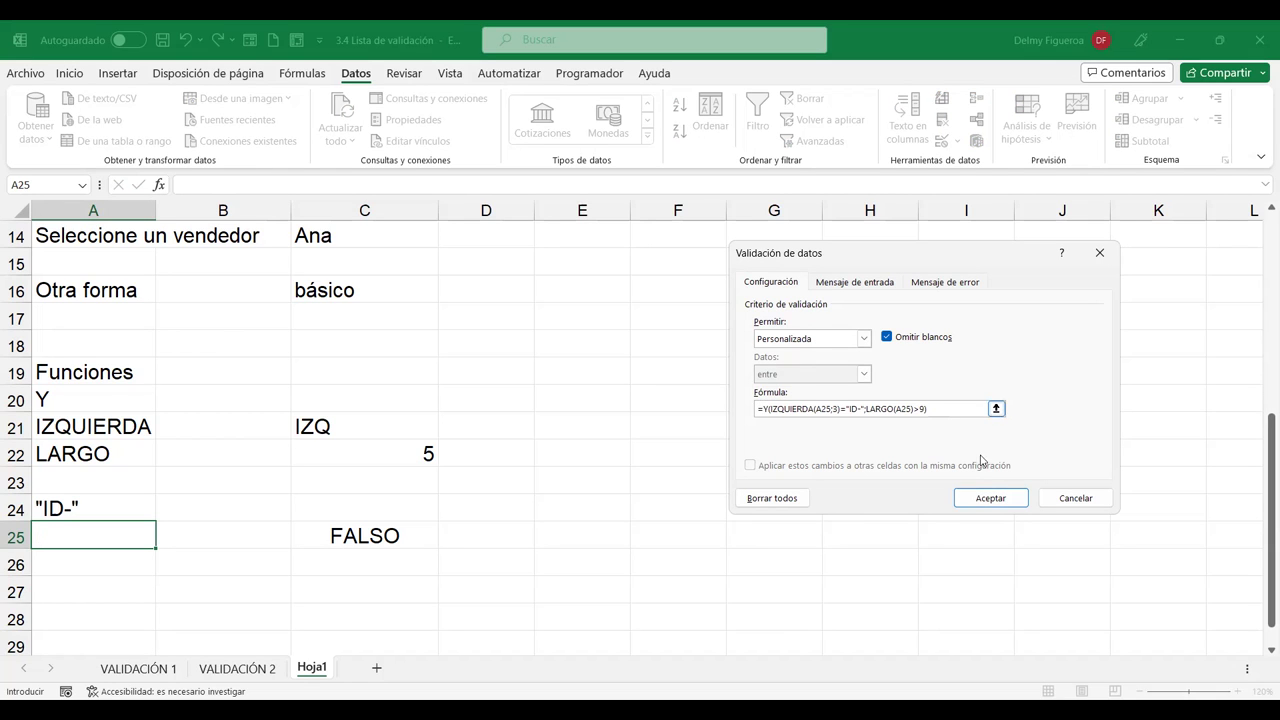
left_click(1006, 502)
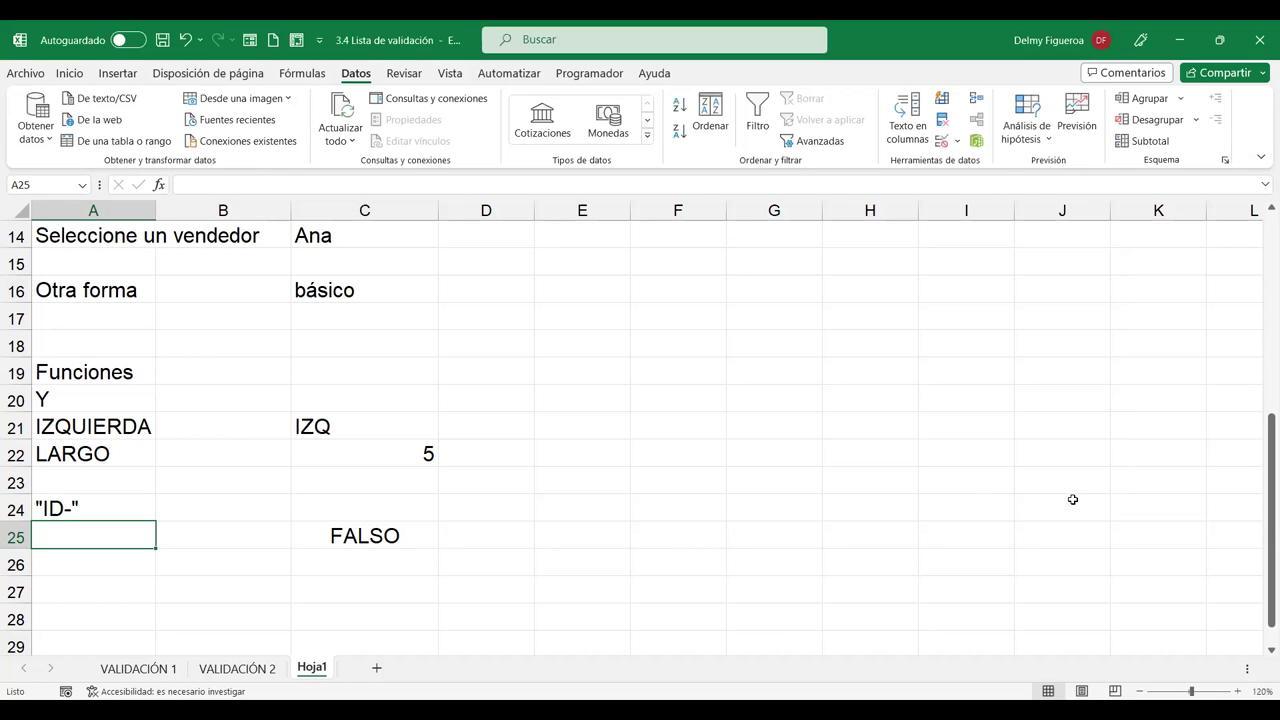
Try to enter 4 in A25 to test the custom validation rule, and cancel the entry.
type("4")
key("Return")
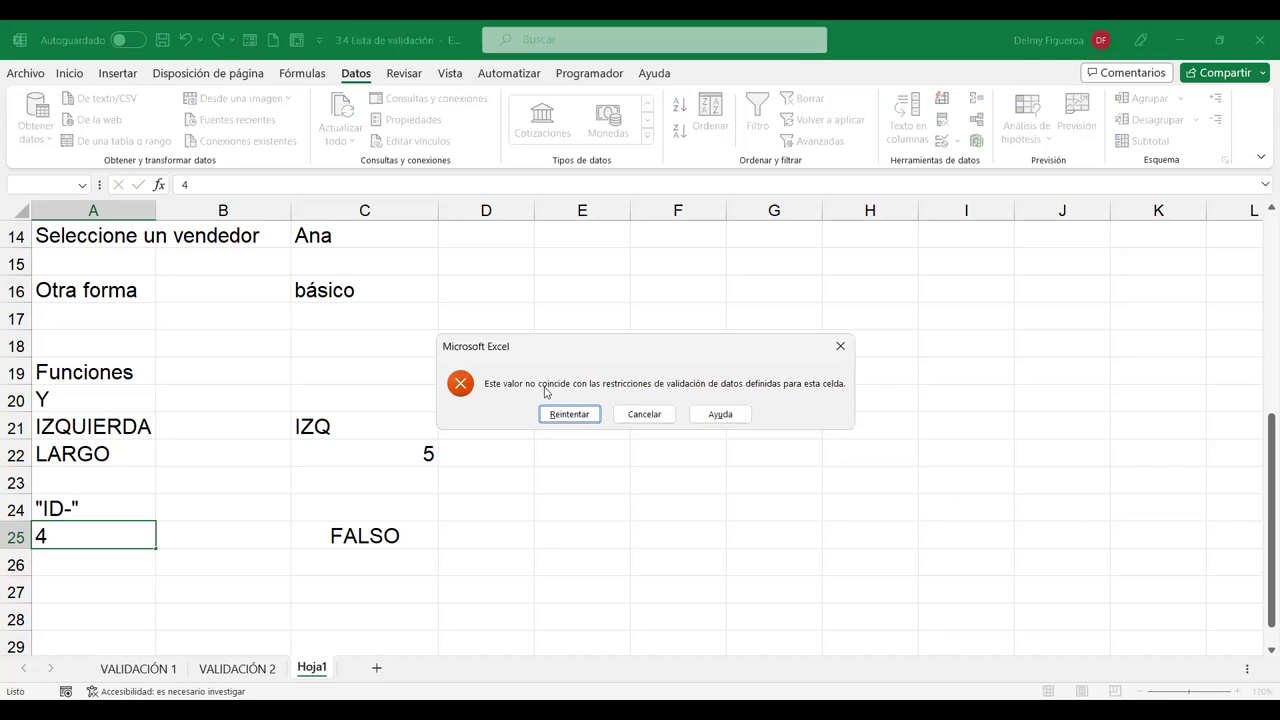
left_click(622, 421)
key("Escape")
left_click(103, 533)
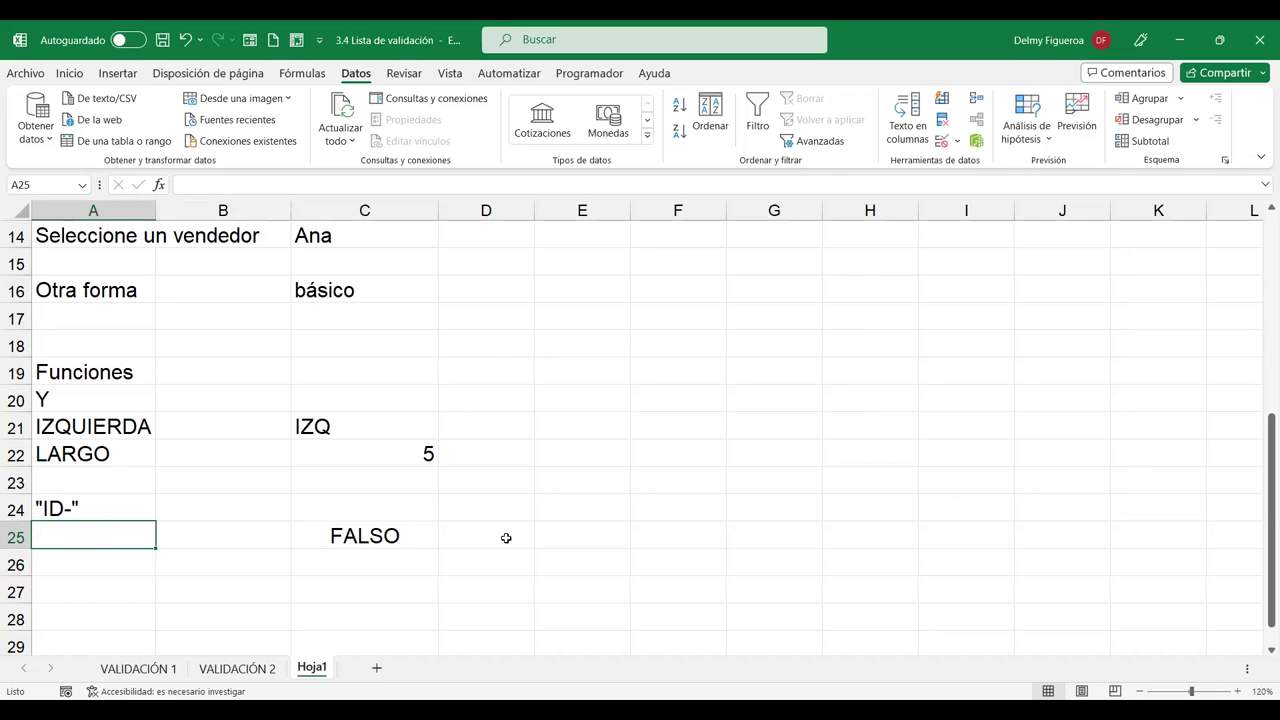
type("I")
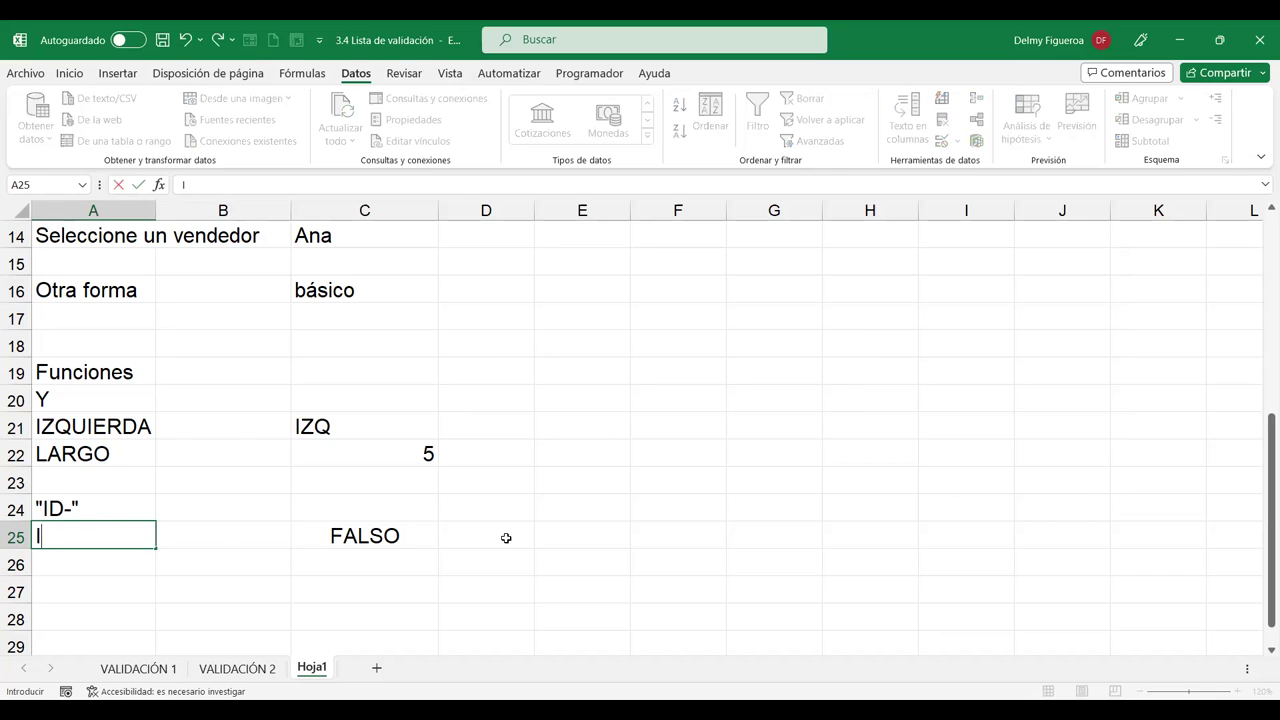
type("-3456789012")
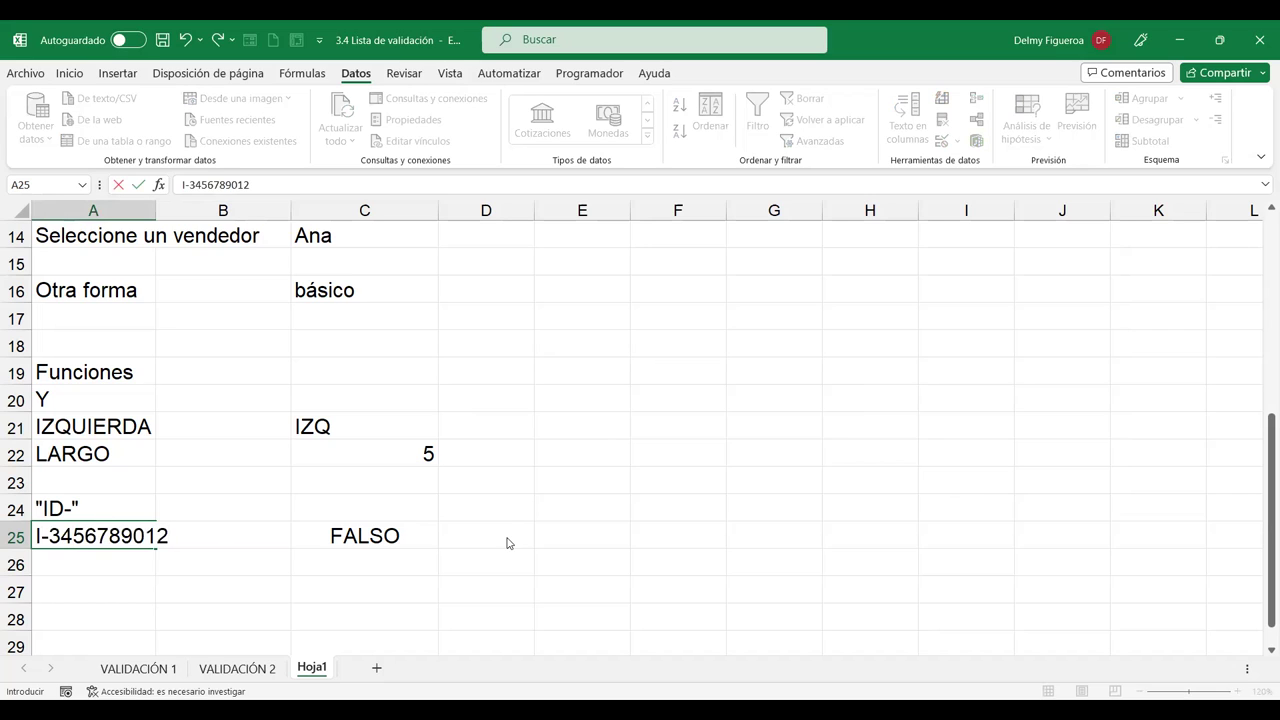
key("Return")
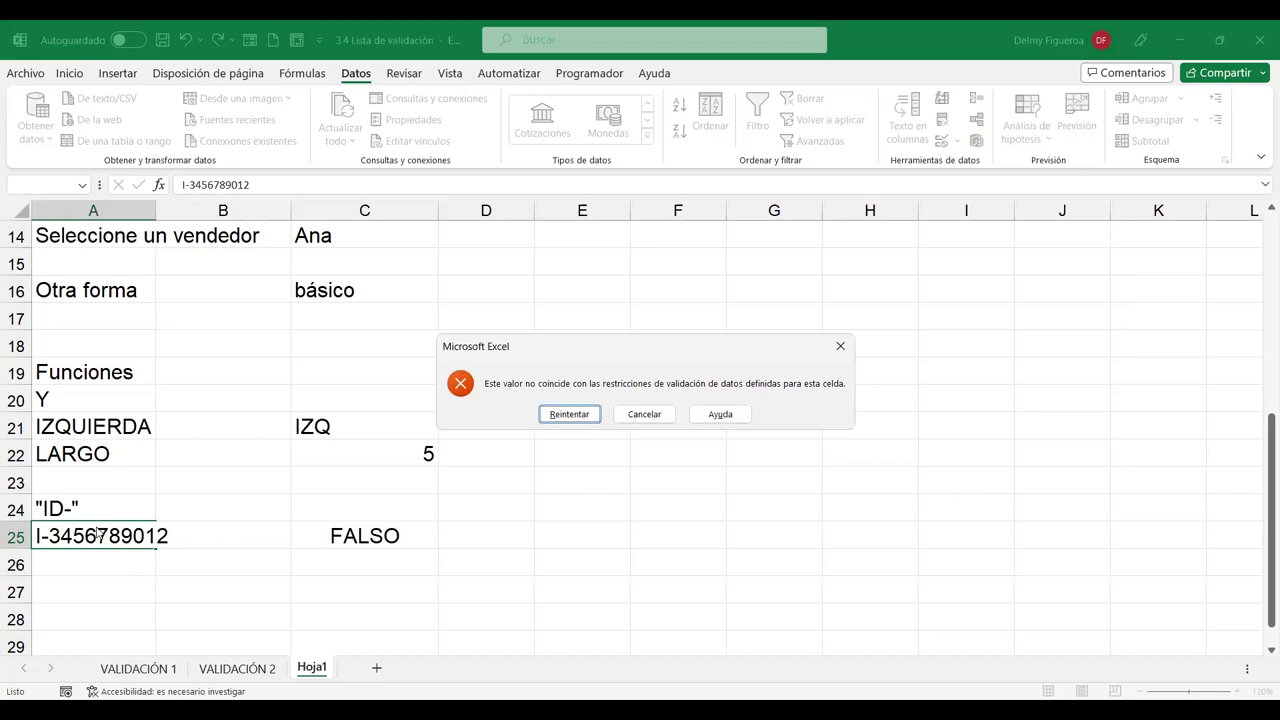
left_click(652, 418)
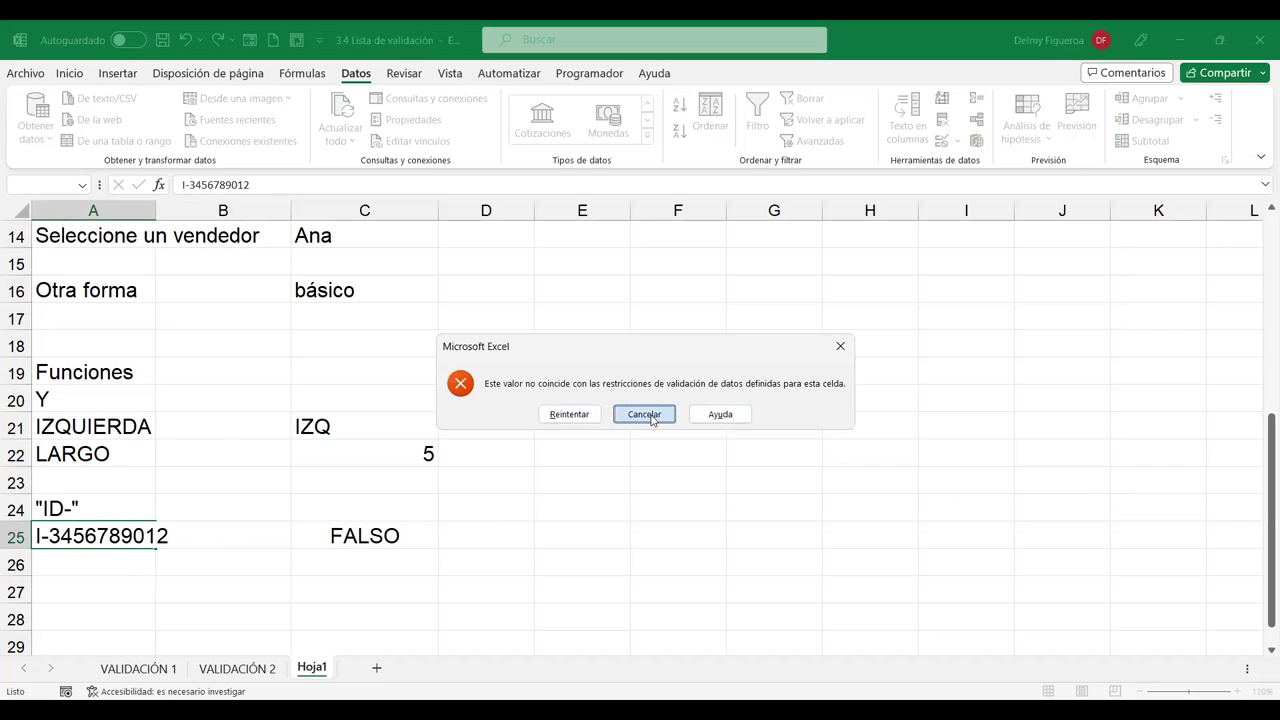
Enter ID-4567890 in A25 as a value that meets the custom validation rule.
type("ID-")
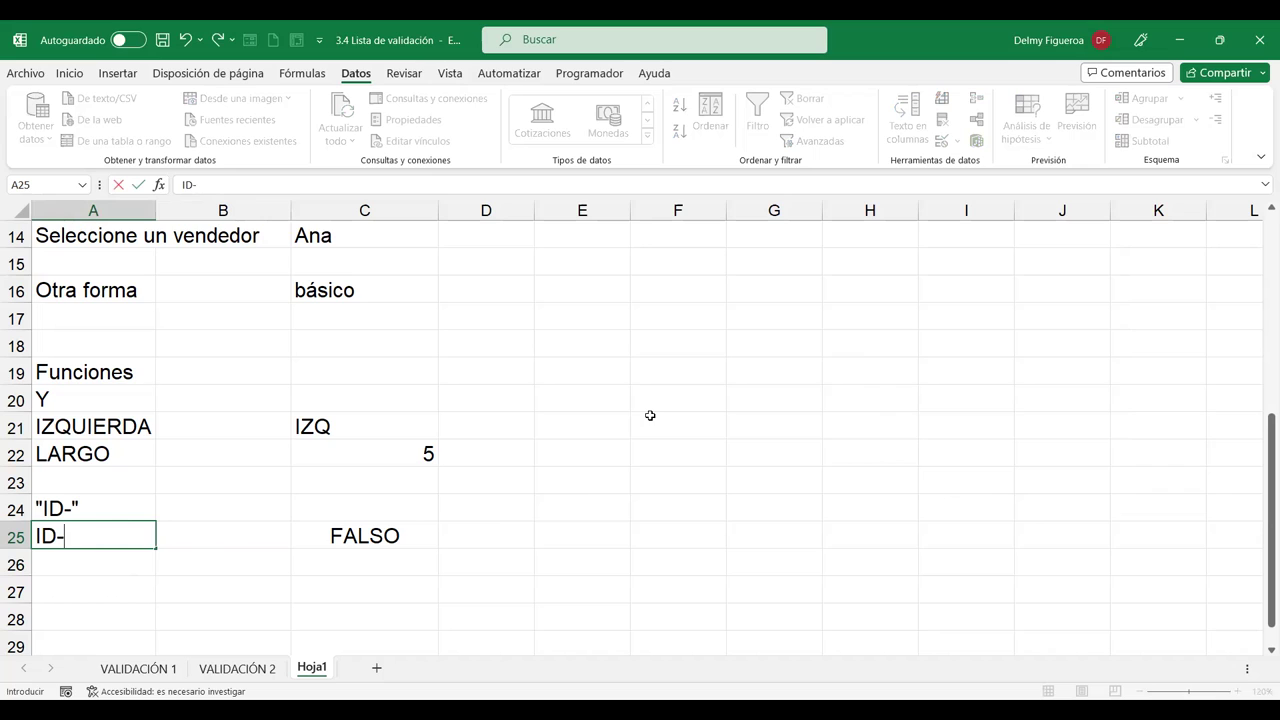
type("45678")
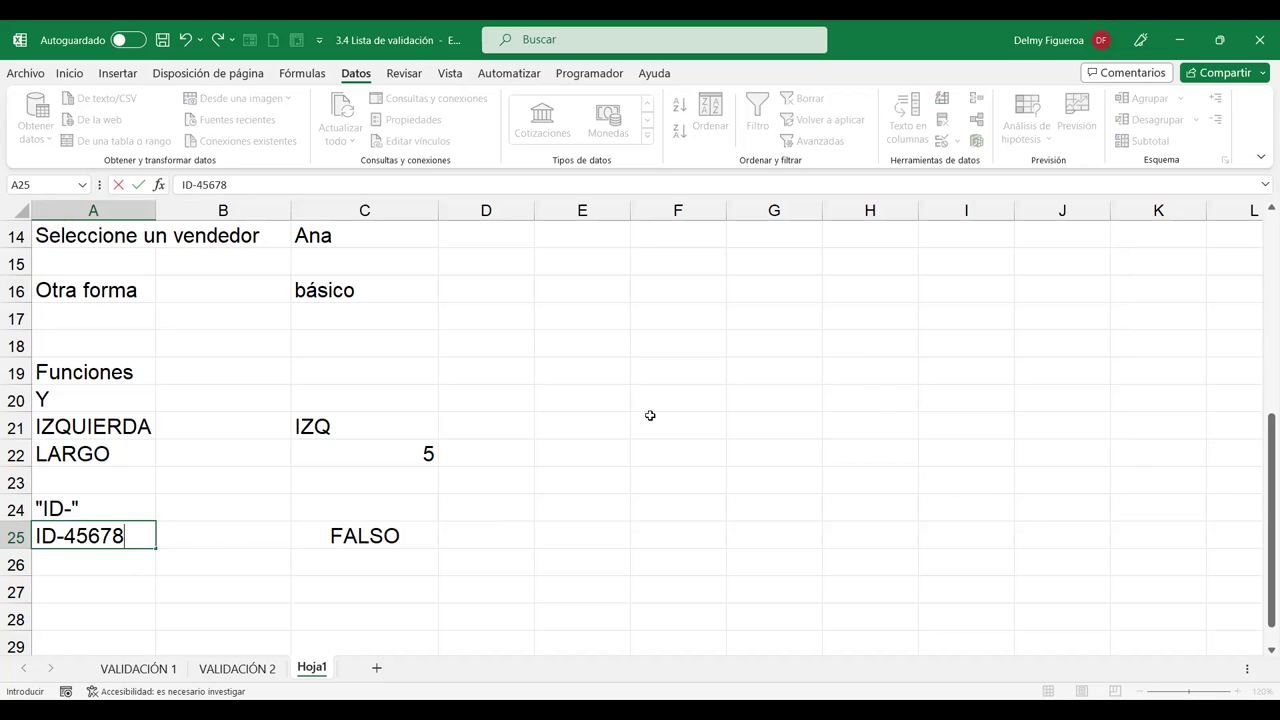
type("90")
key("Return")
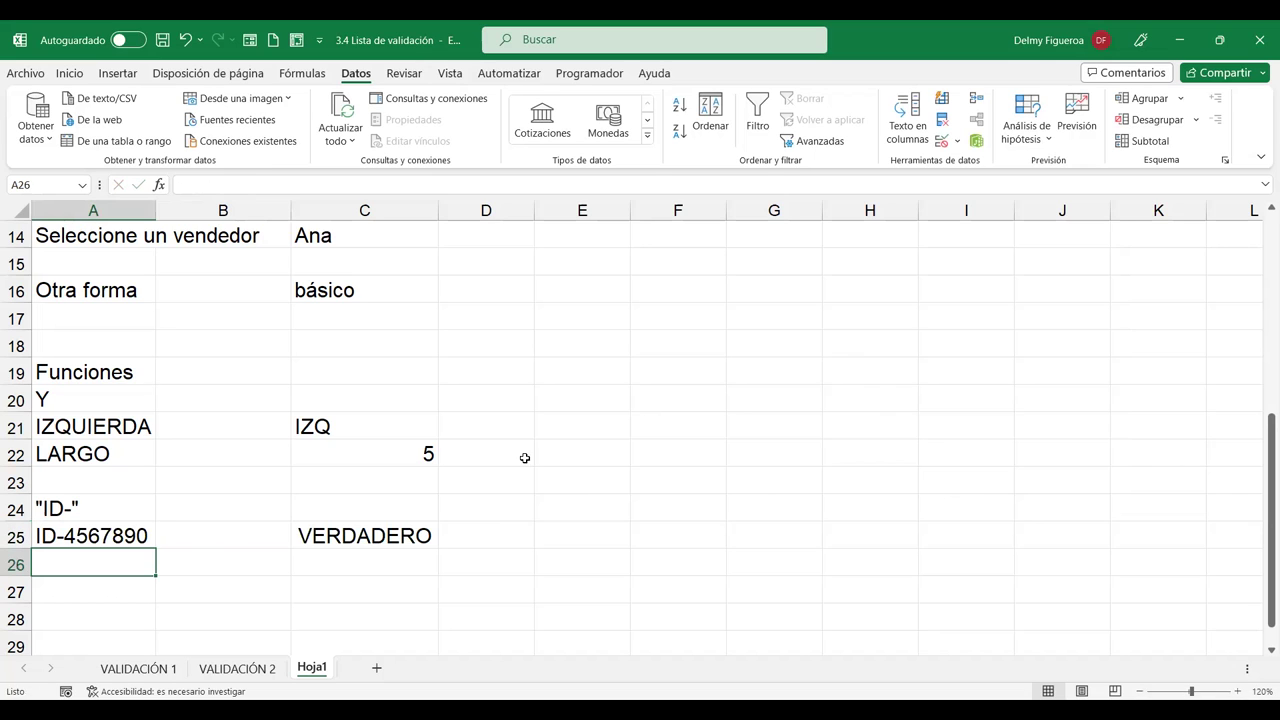
left_click(122, 532)
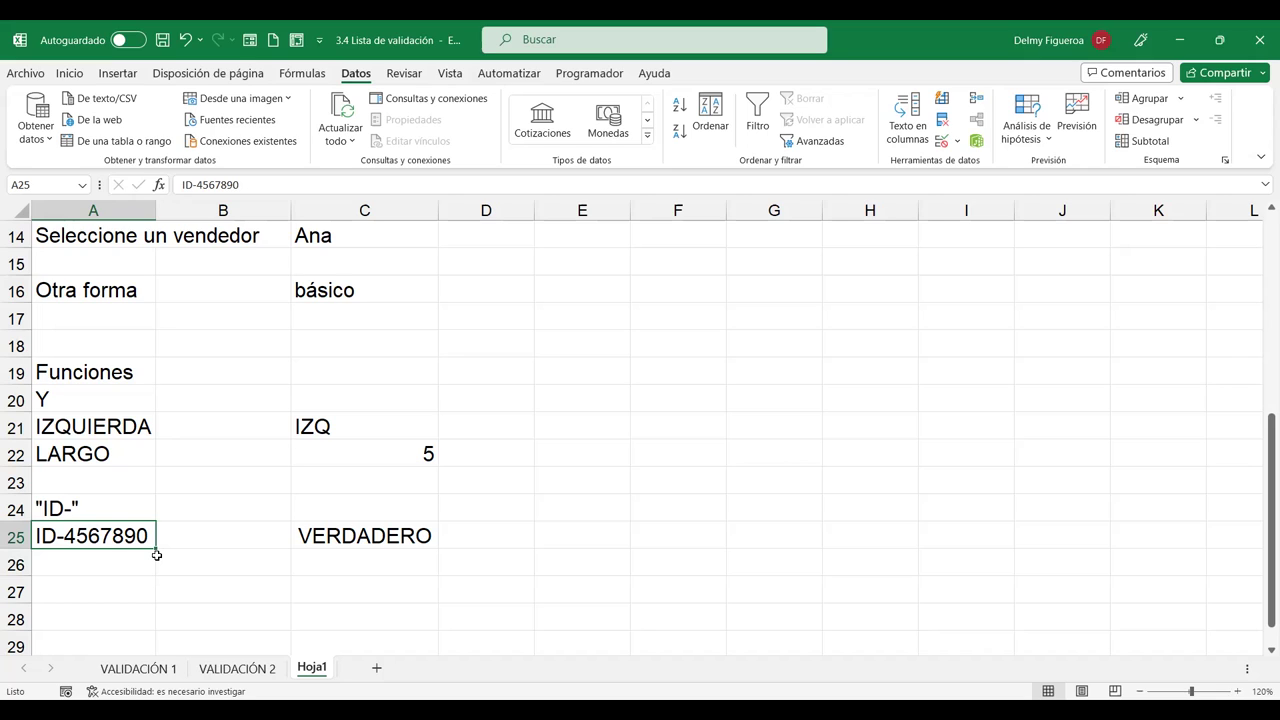
left_click(557, 543)
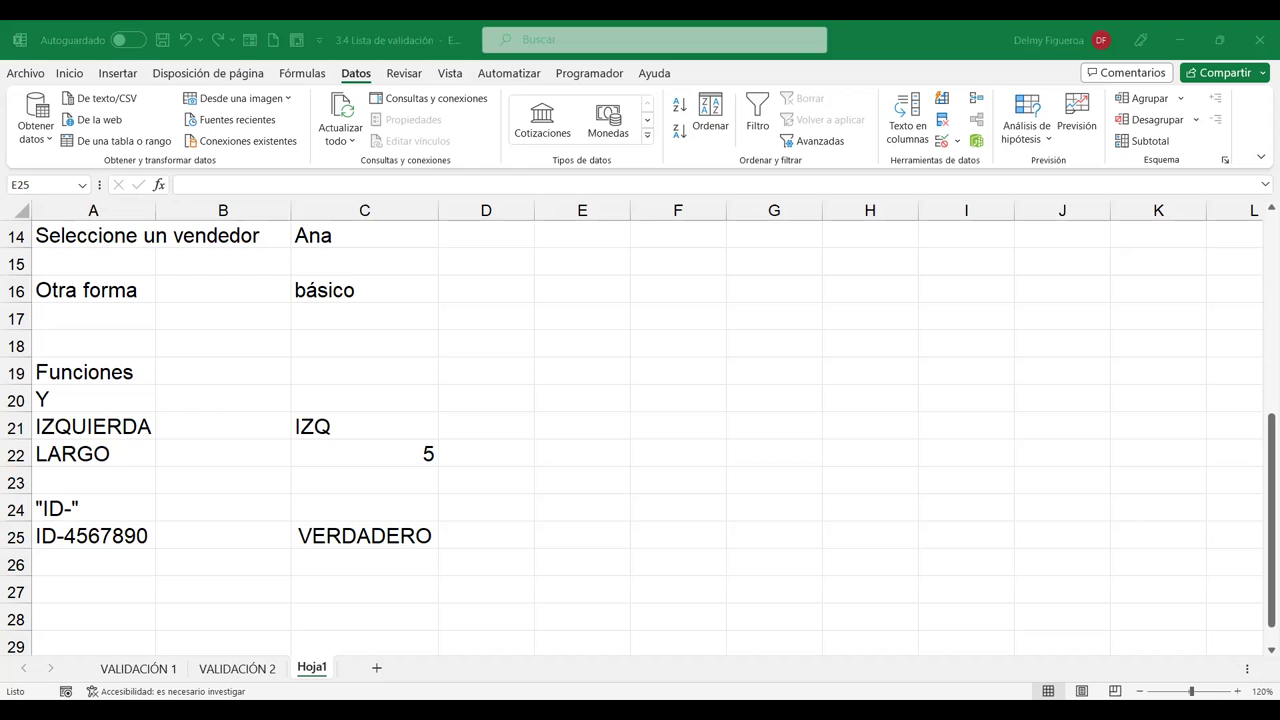
Search the online workbook templates for "validacion de datos", look over the matches, and return to Hoja1 without creating a workbook.
left_click(222, 371)
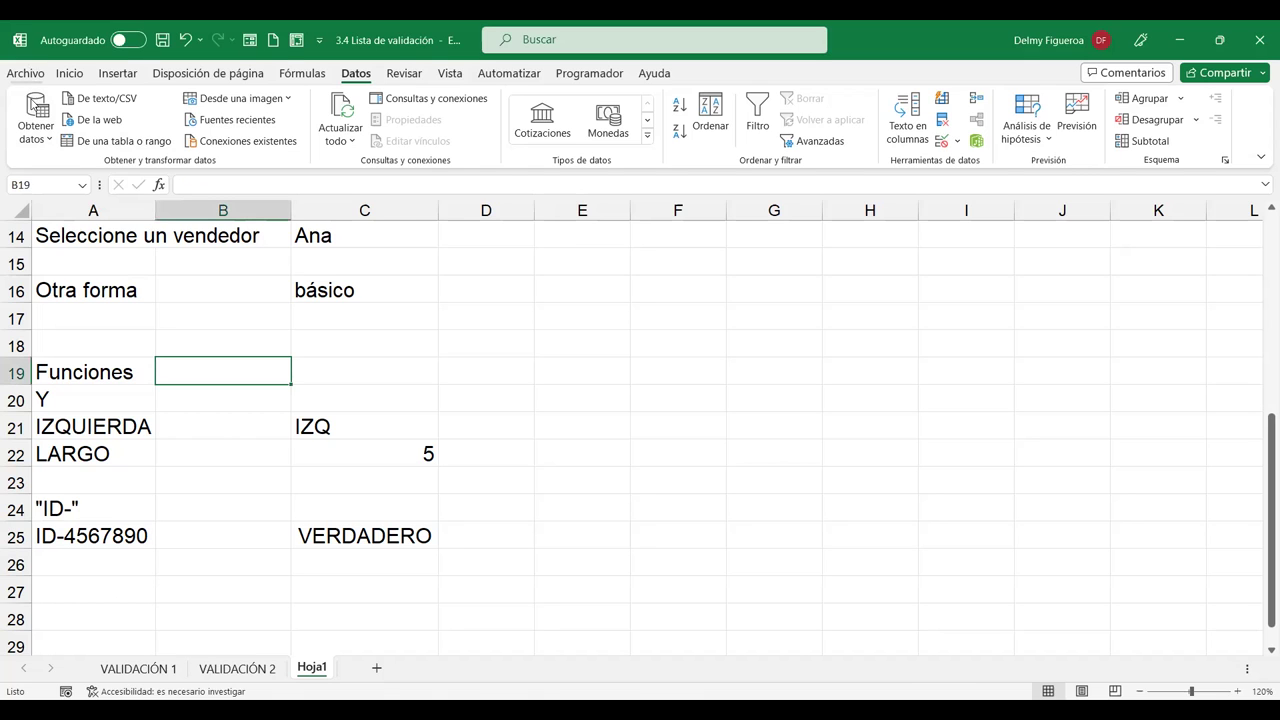
left_click(26, 73)
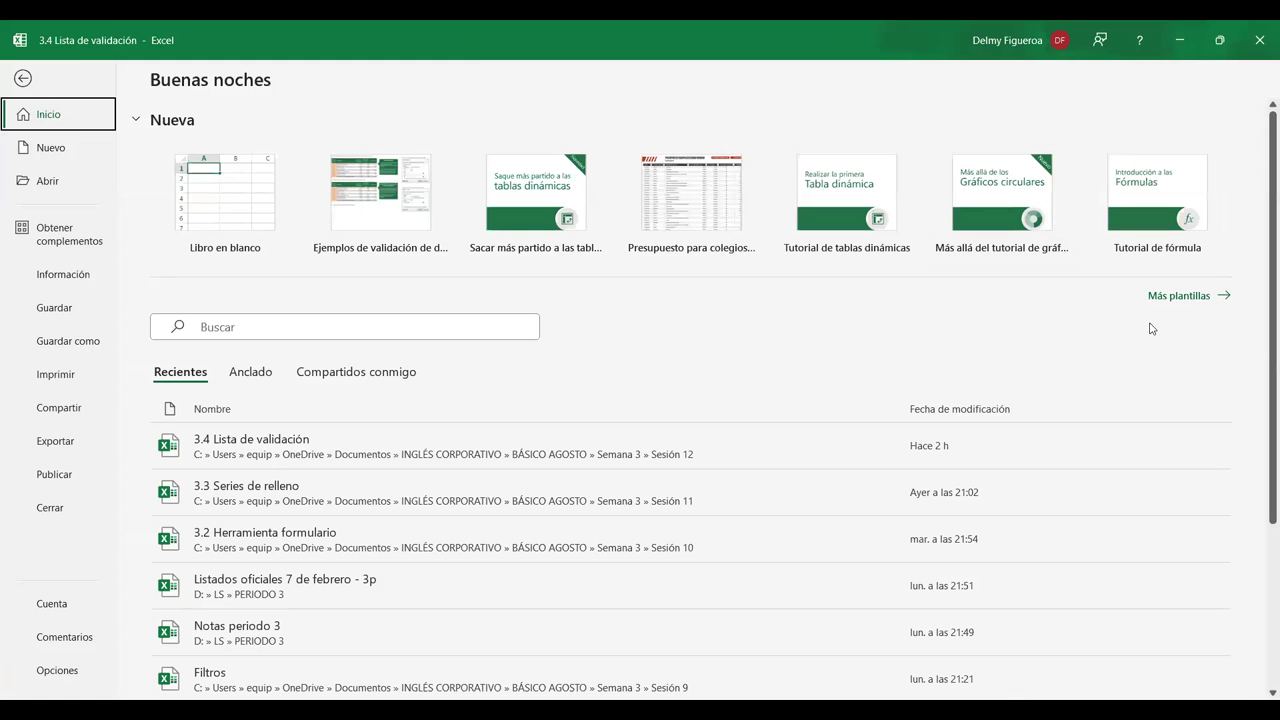
left_click(1182, 295)
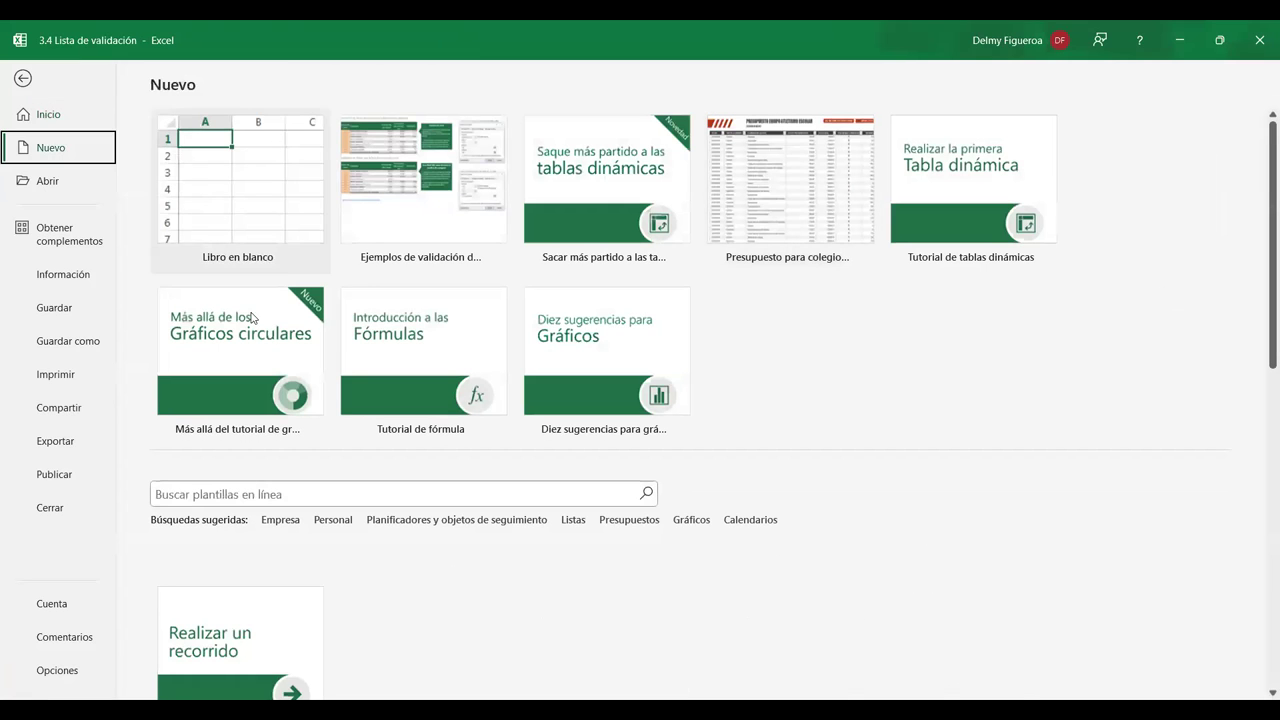
left_click(280, 494)
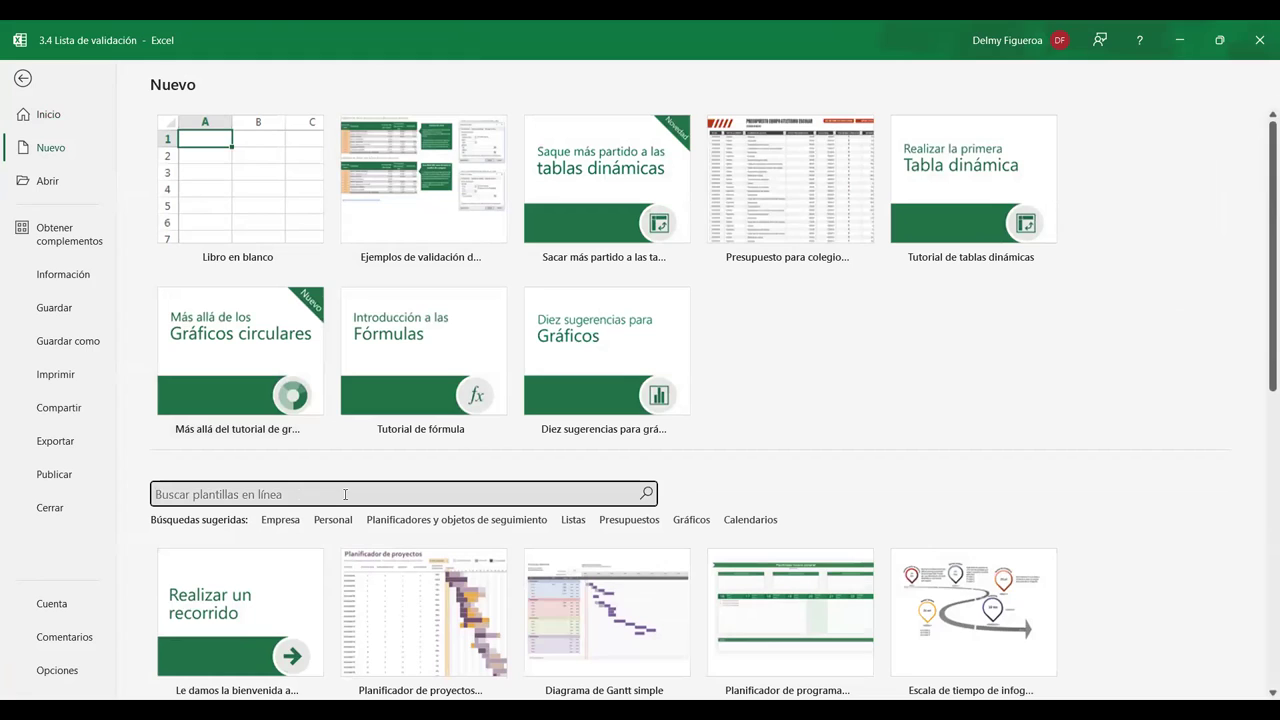
type("valida")
key("BackSpace")
key("BackSpace")
key("BackSpace")
type("i")
type("on de datos")
key("Return")
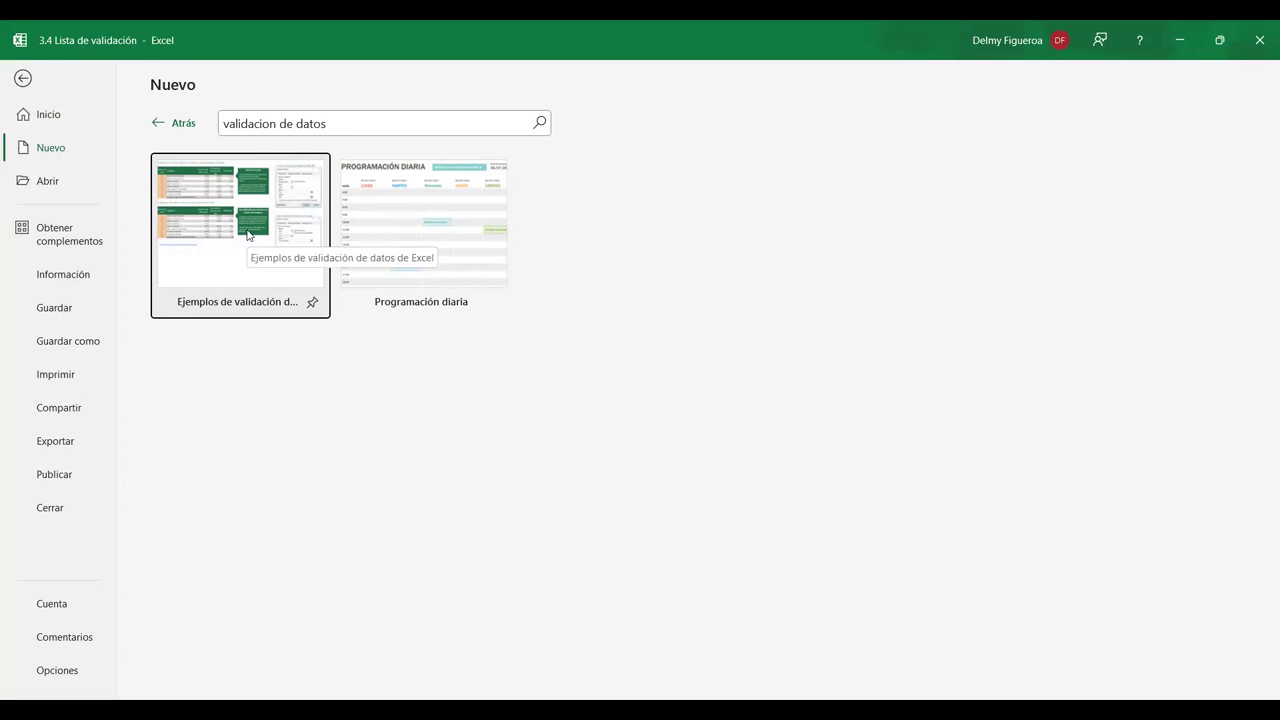
left_click(22, 78)
left_click(512, 350)
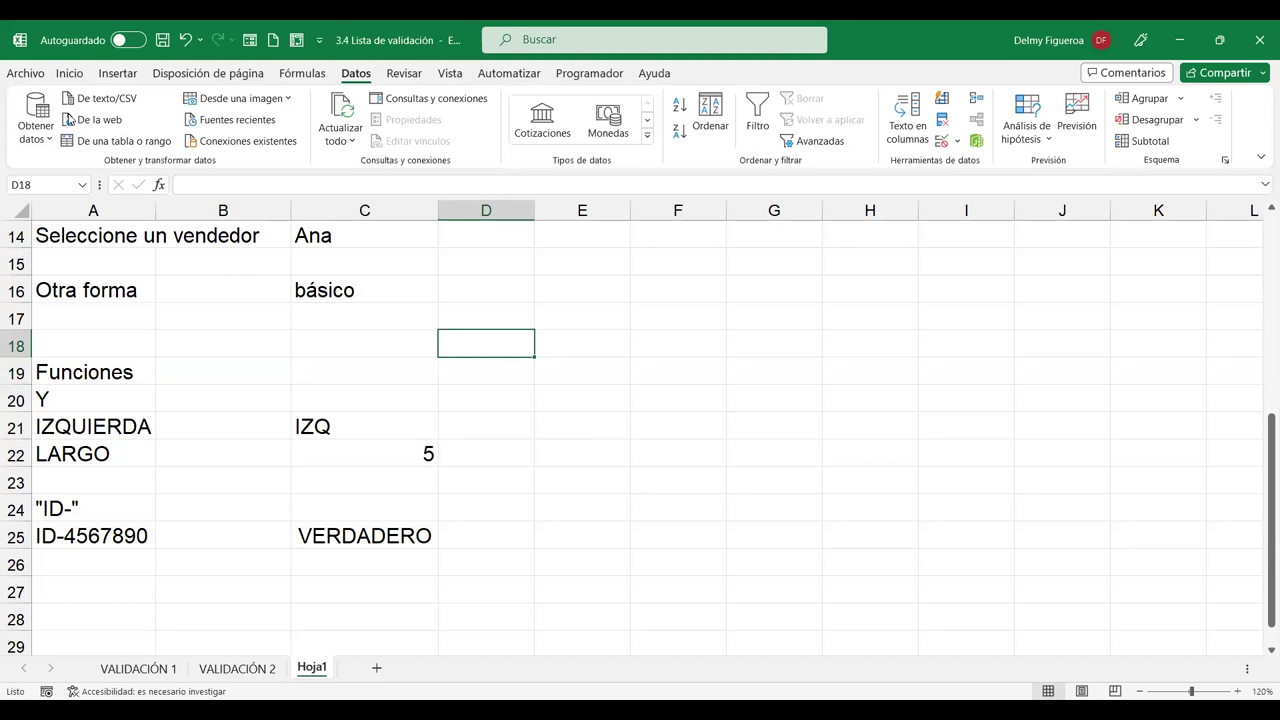
Point out the Excel data validation examples template among the new workbook templates, and return to the worksheet.
left_click(26, 74)
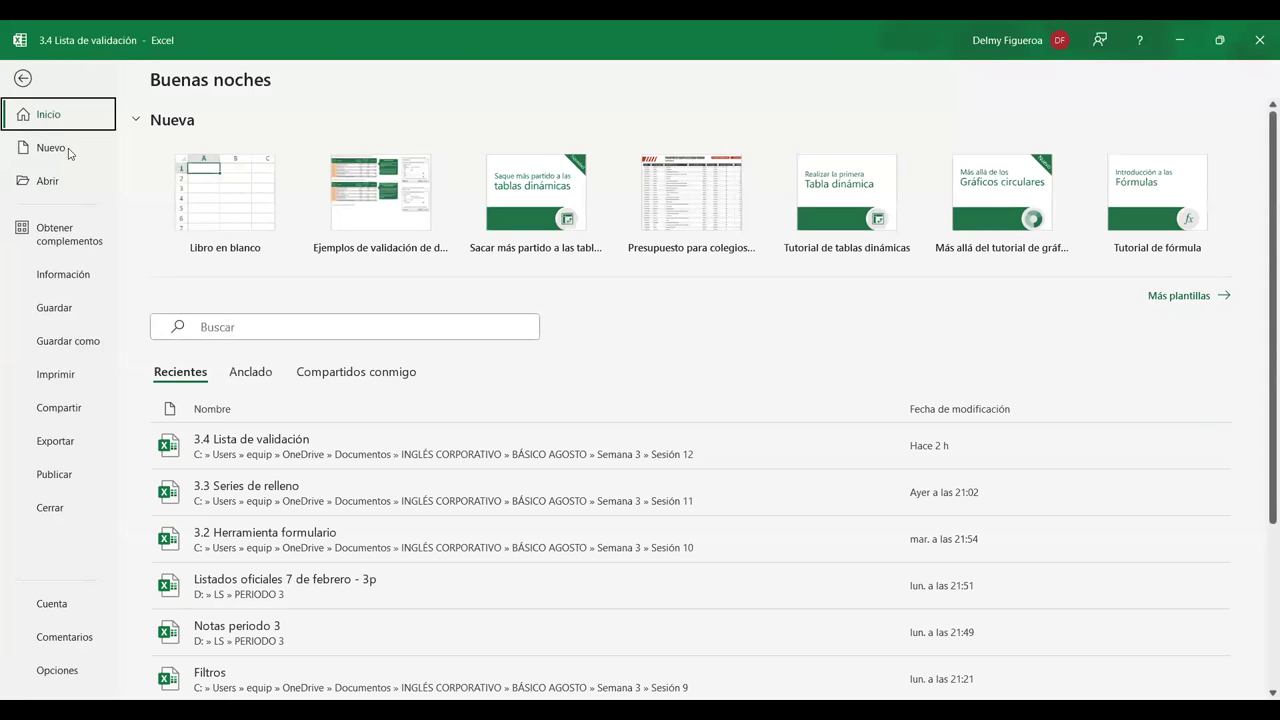
left_click(1160, 295)
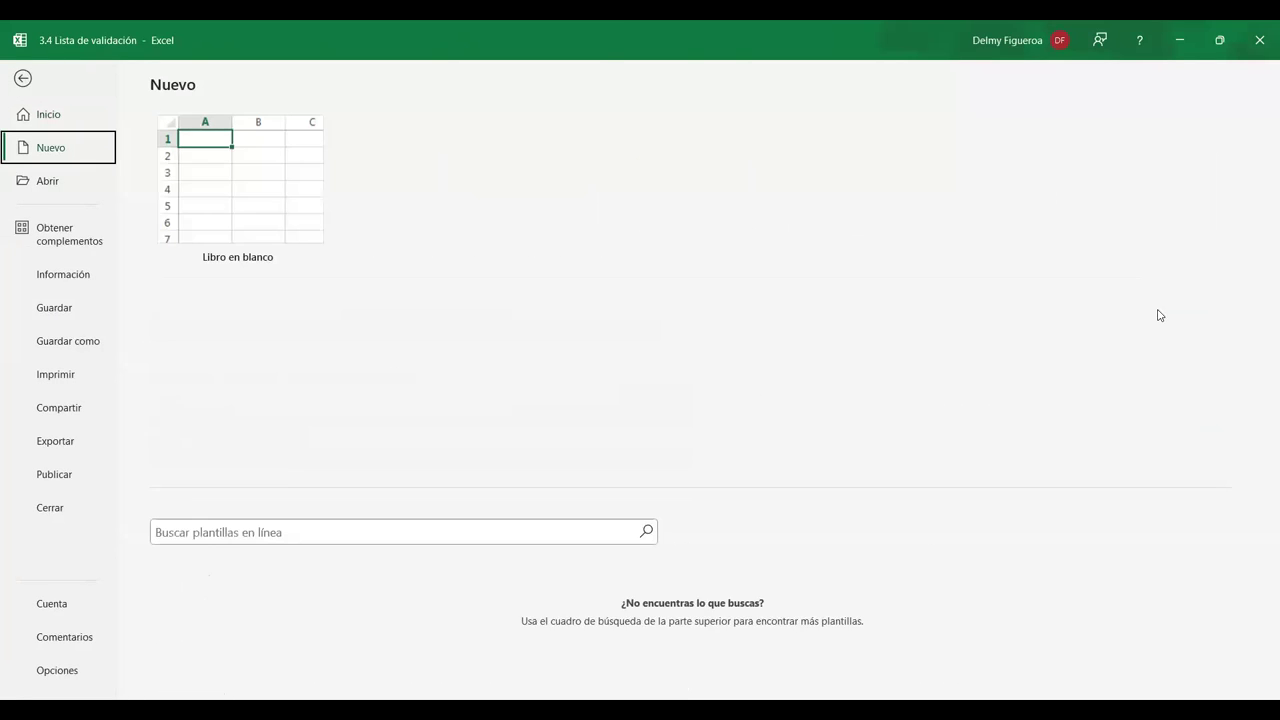
left_click(242, 494)
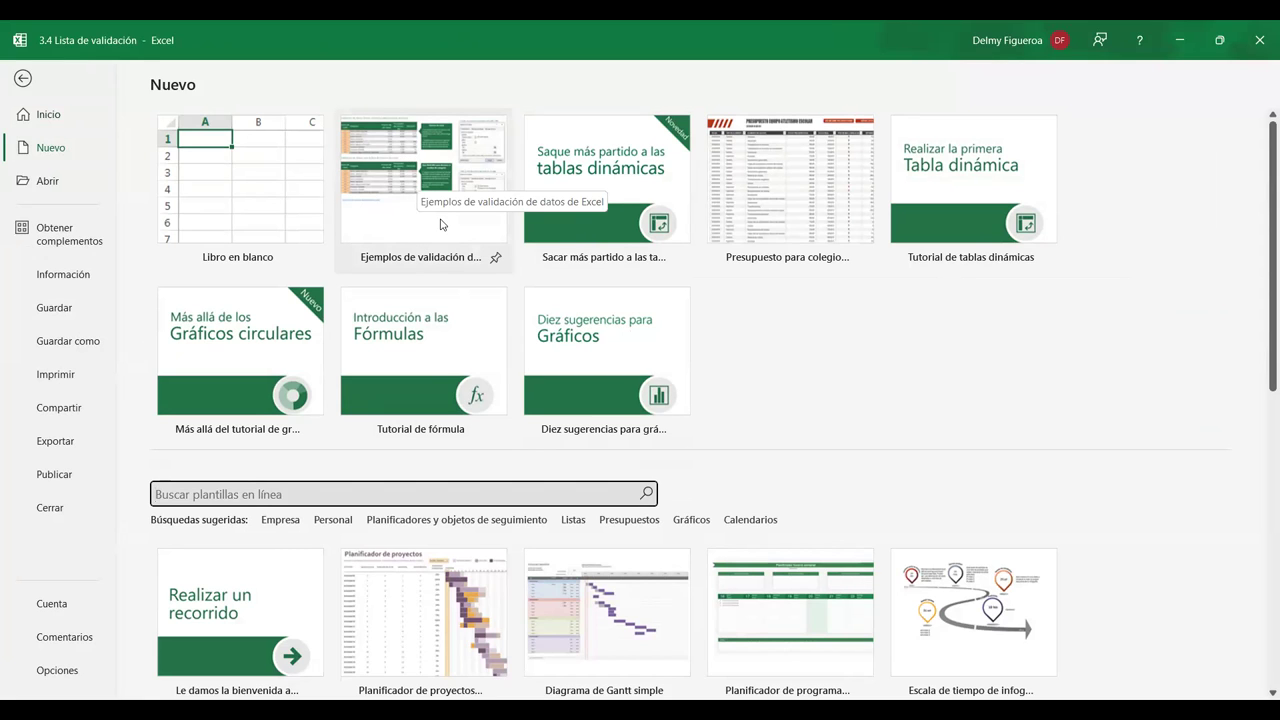
key("Escape")
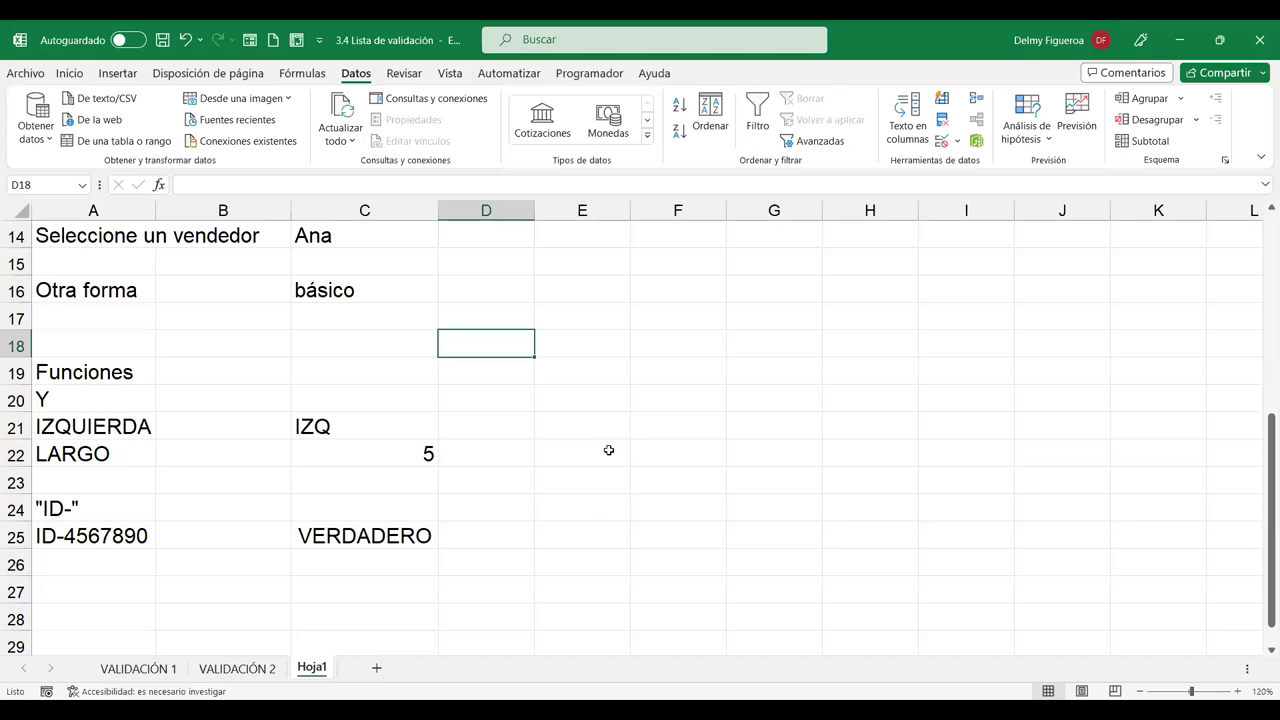